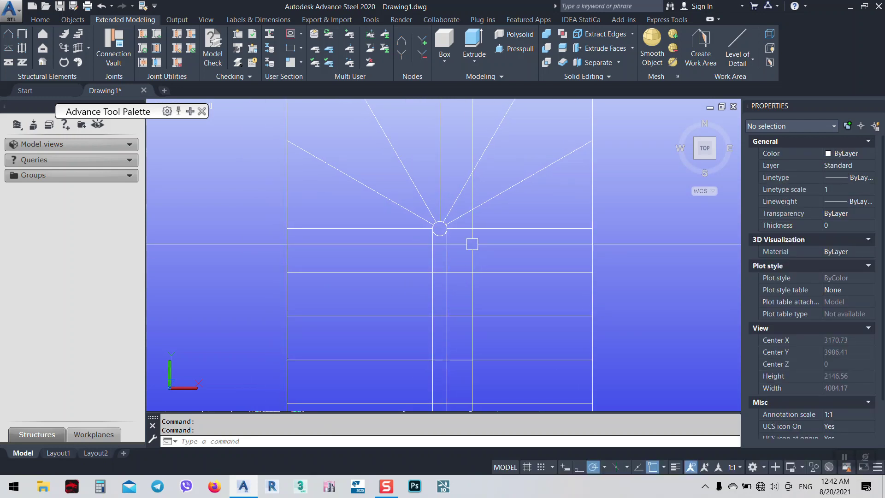
# - Examine the staircase plan in isometric view, from the winder steps around the central circle to the start of the straight flights
pyautogui.scroll(-6, 473, 244)
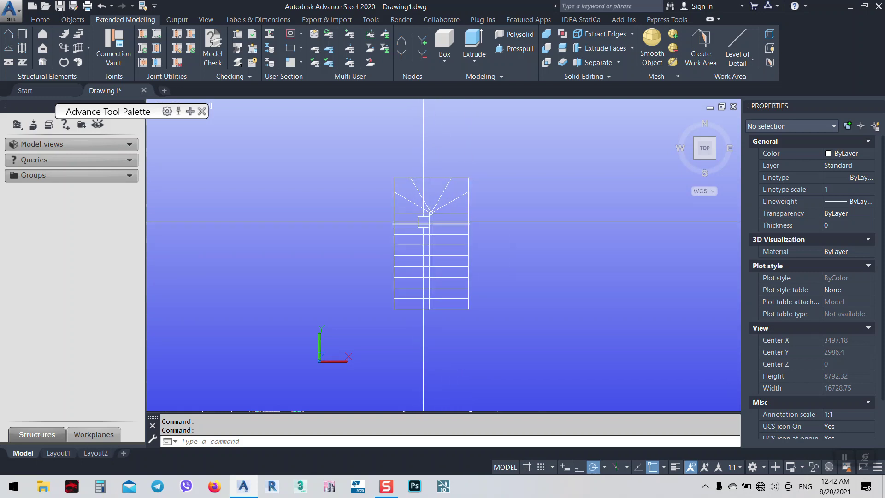
pyautogui.moveTo(426, 290); pyautogui.dragTo(461, 318, button='middle')
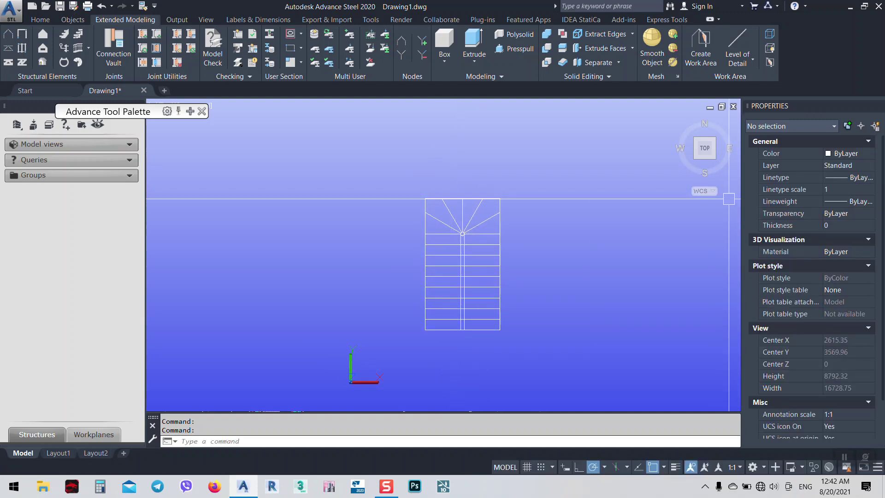
pyautogui.click(714, 158)
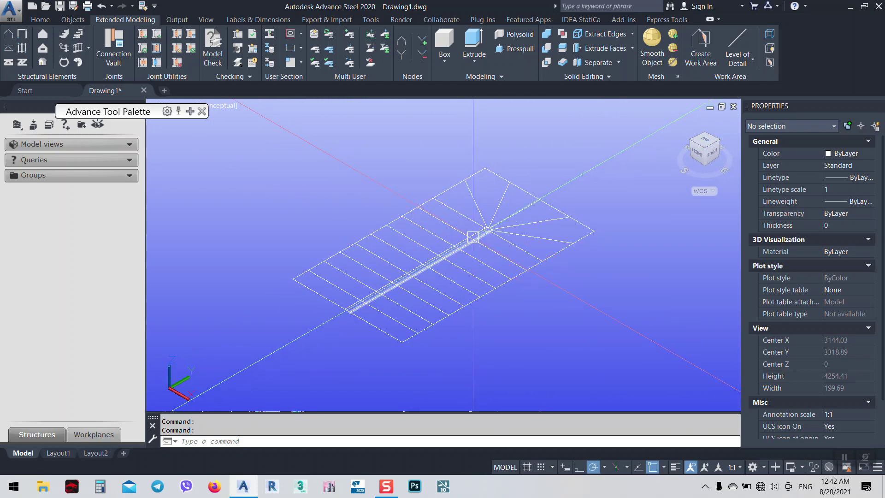
pyautogui.scroll(5, 473, 237)
pyautogui.scroll(5, 488, 237)
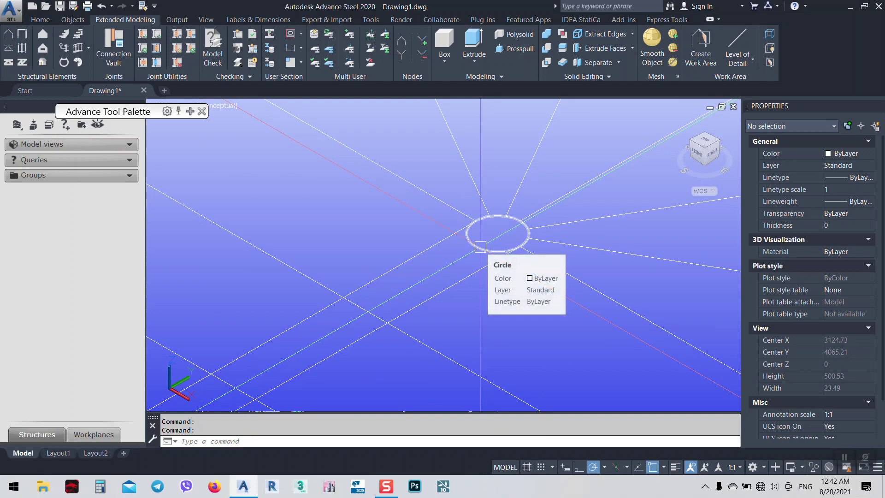
pyautogui.scroll(-2, 480, 247)
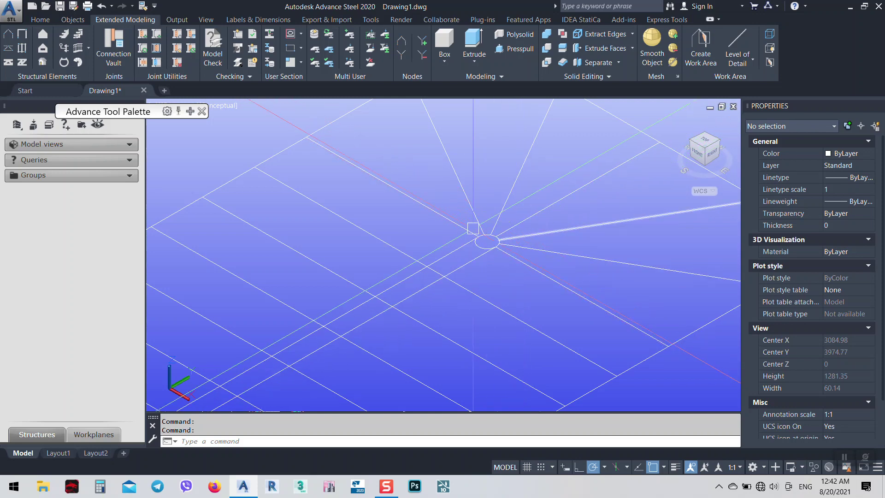
pyautogui.scroll(-6, 460, 230)
pyautogui.scroll(5, 488, 208)
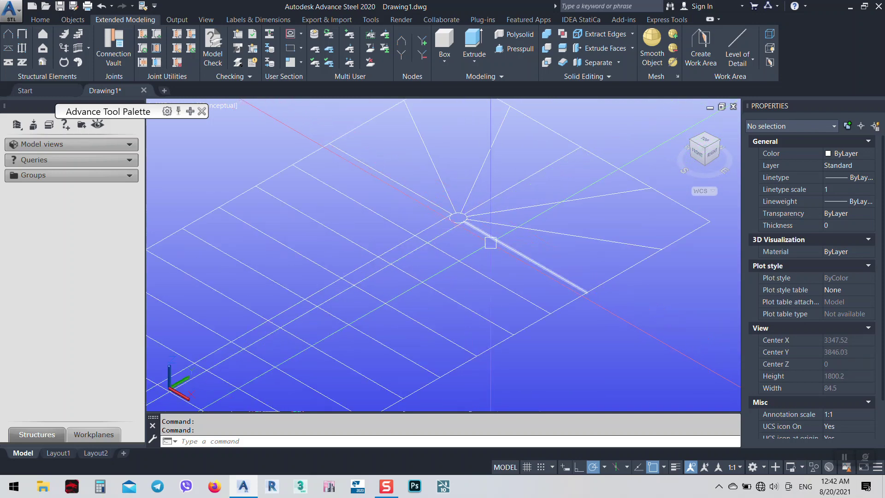
pyautogui.scroll(3, 455, 215)
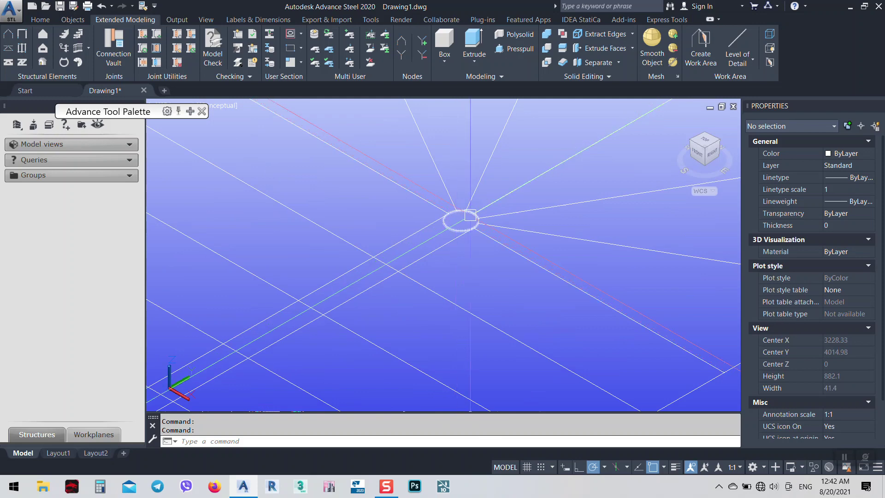
pyautogui.scroll(-6, 471, 215)
pyautogui.scroll(4, 368, 265)
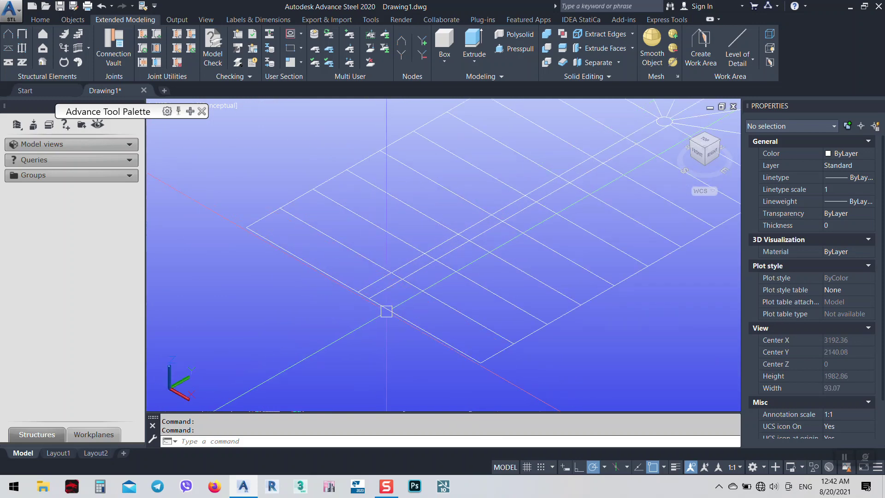
pyautogui.moveTo(441, 316); pyautogui.dragTo(390, 255, button='middle')
pyautogui.scroll(-2, 389, 322)
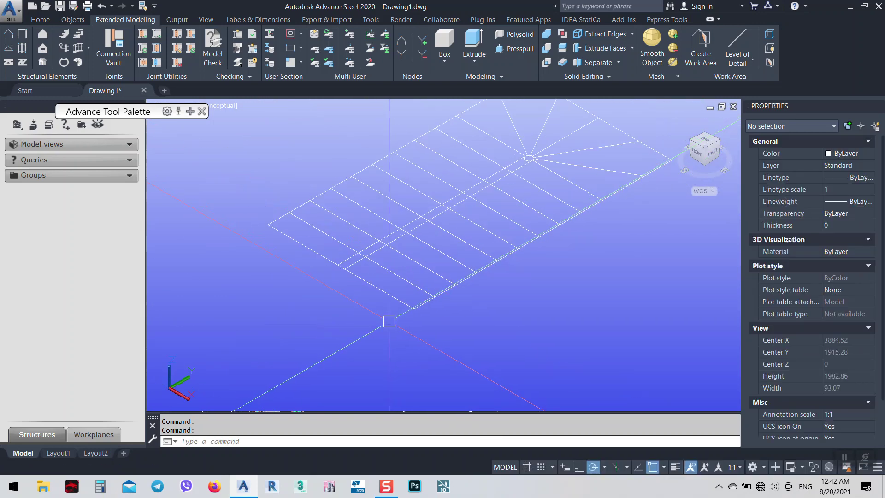
pyautogui.scroll(-4, 389, 321)
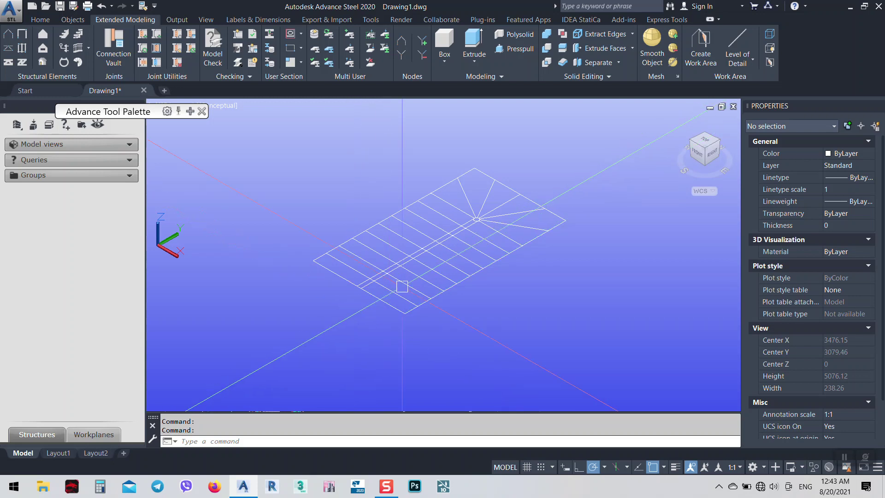
# - Return to the top view with north up and look over the straight flights' treads
pyautogui.click(705, 147)
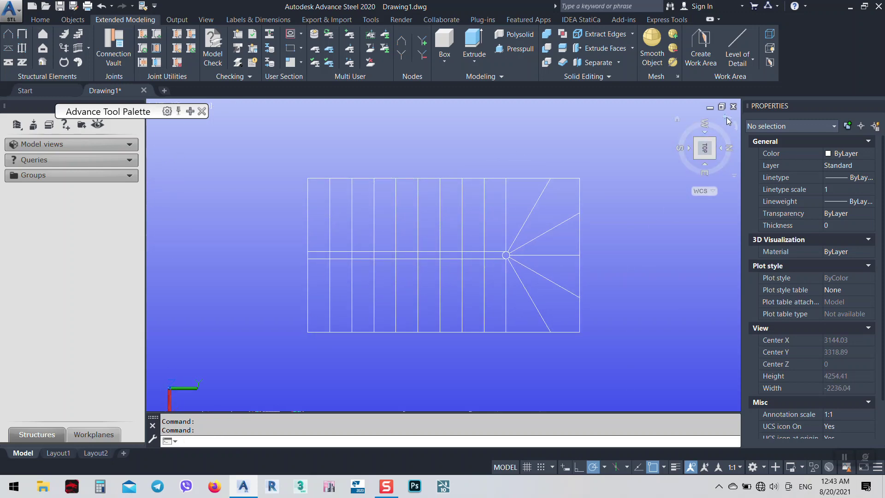
pyautogui.click(727, 119)
pyautogui.moveTo(510, 292); pyautogui.dragTo(442, 231, button='middle')
pyautogui.moveTo(413, 290); pyautogui.dragTo(415, 320, button='middle')
pyautogui.moveTo(395, 212); pyautogui.dragTo(419, 246, button='middle')
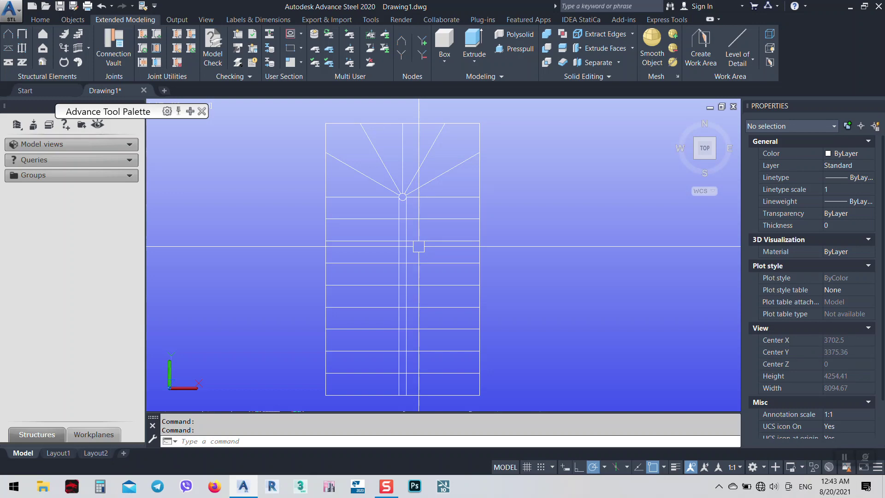
pyautogui.moveTo(414, 365); pyautogui.dragTo(424, 312, button='middle')
pyautogui.scroll(3, 425, 323)
pyautogui.moveTo(424, 345); pyautogui.dragTo(400, 338, button='middle')
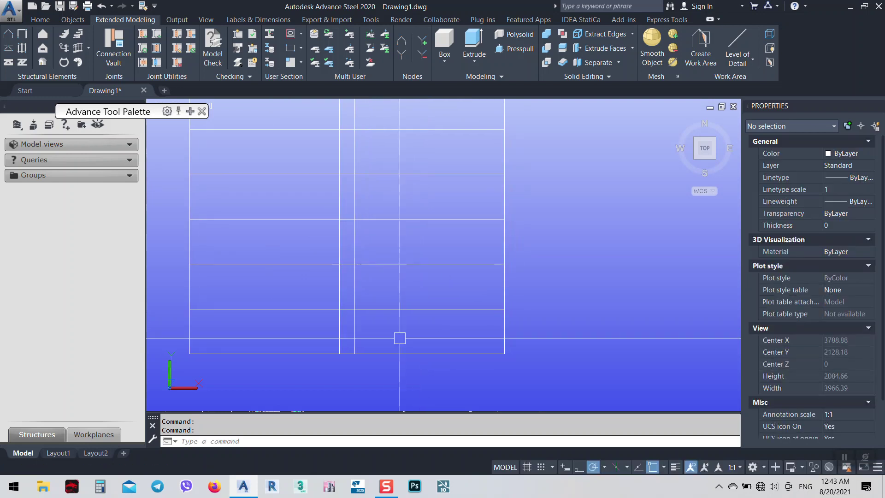
pyautogui.scroll(-2, 397, 323)
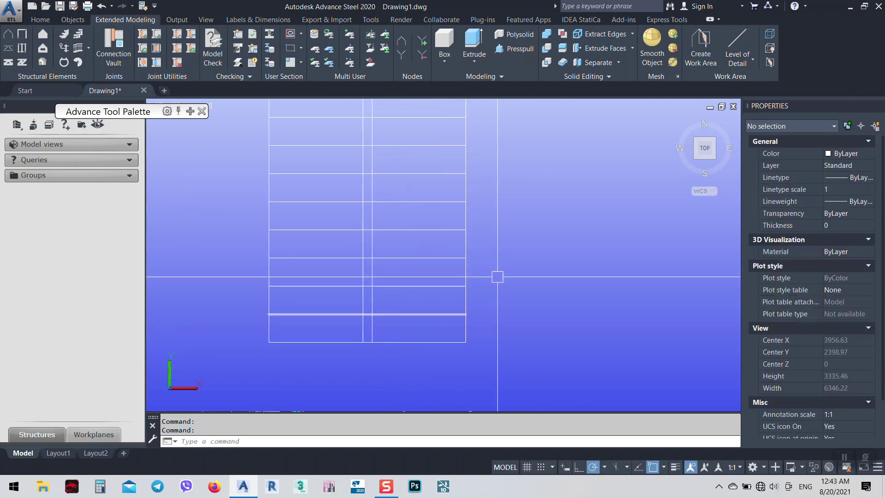
pyautogui.moveTo(438, 282); pyautogui.dragTo(451, 295, button='middle')
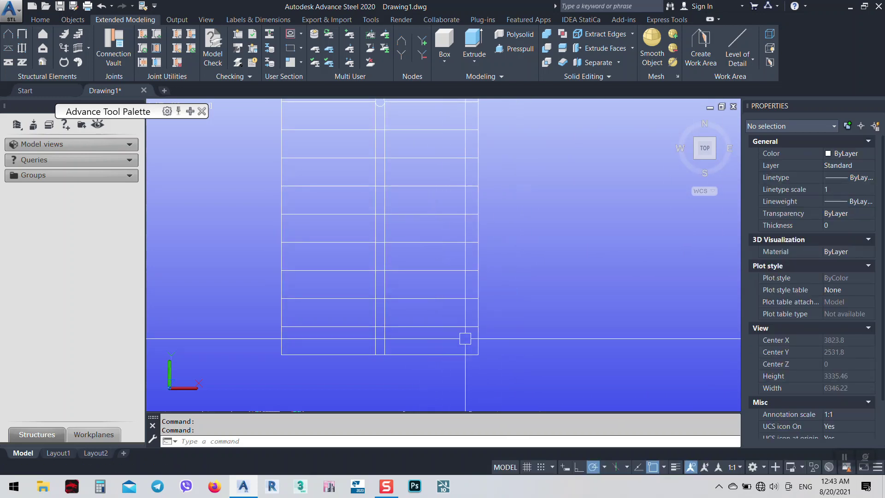
pyautogui.moveTo(439, 146); pyautogui.dragTo(435, 223, button='middle')
pyautogui.moveTo(419, 285); pyautogui.dragTo(394, 188, button='middle')
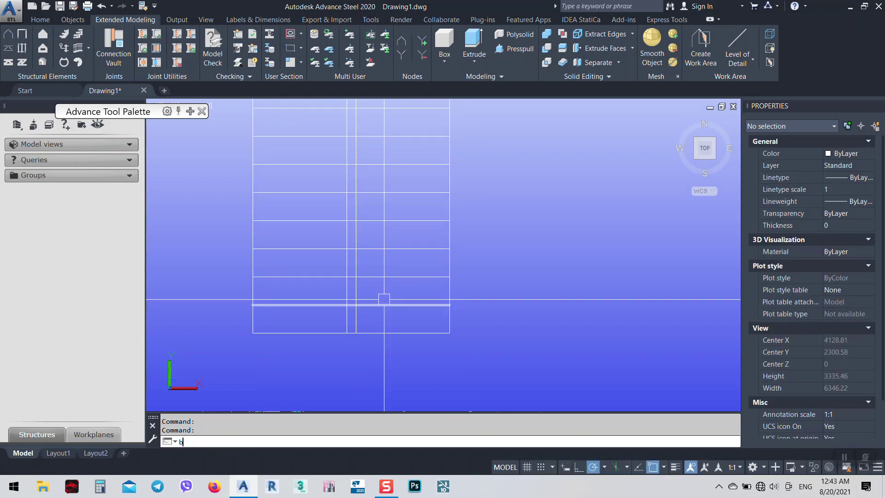
# - Create polyline boundaries with island detection from internal points picked in successive tread areas of the right flight
pyautogui.write('BO')
pyautogui.press('Return')
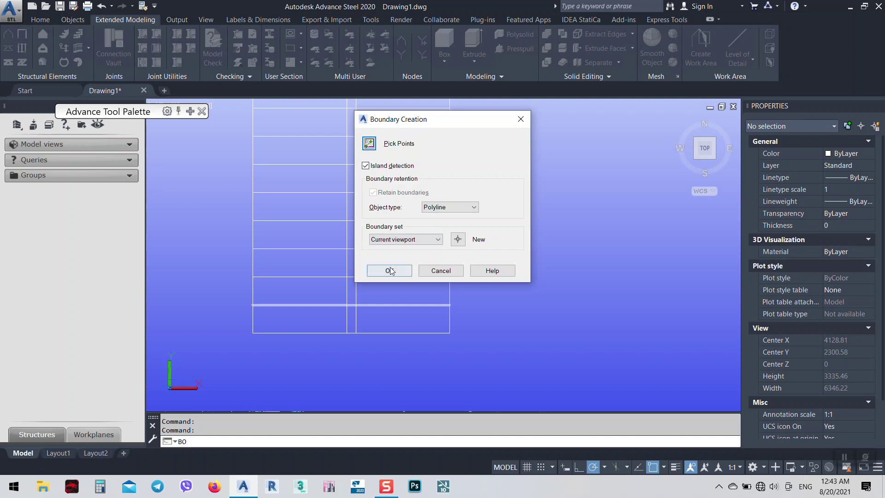
pyautogui.click(396, 275)
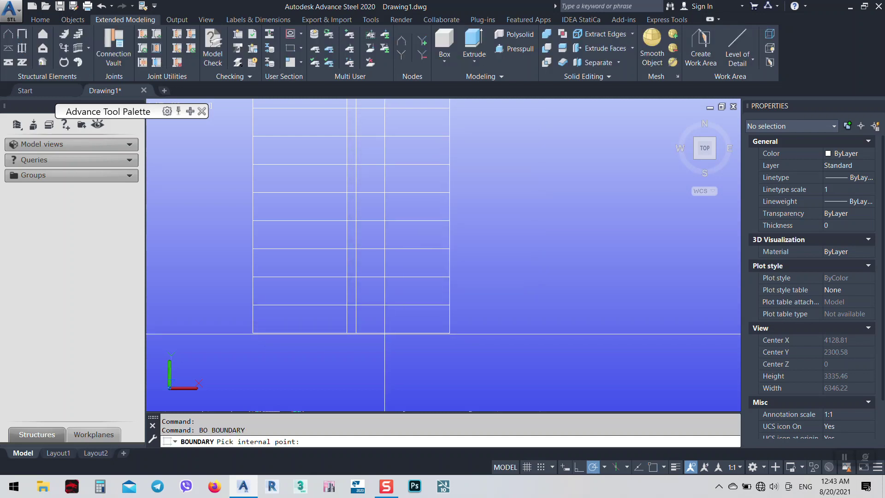
pyautogui.click(384, 291)
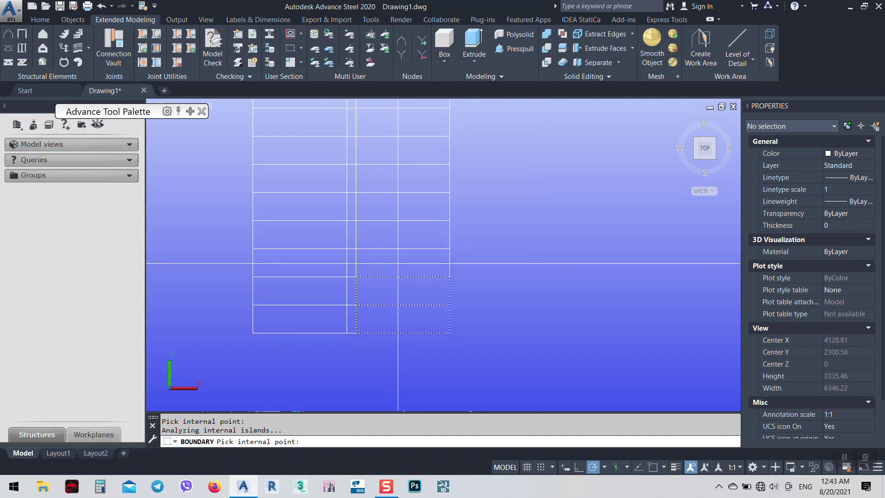
pyautogui.click(386, 263)
pyautogui.click(388, 234)
pyautogui.click(388, 206)
pyautogui.click(384, 178)
pyautogui.click(379, 142)
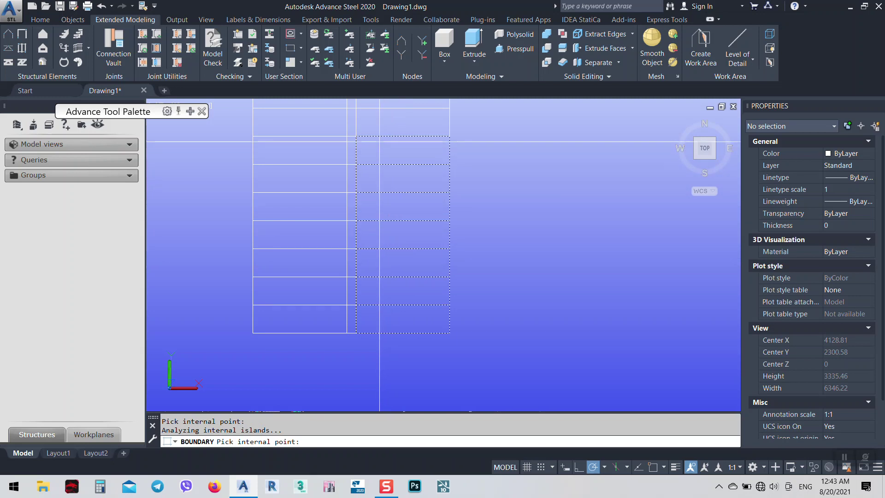
pyautogui.moveTo(298, 166); pyautogui.dragTo(308, 210, button='middle')
pyautogui.click(389, 138)
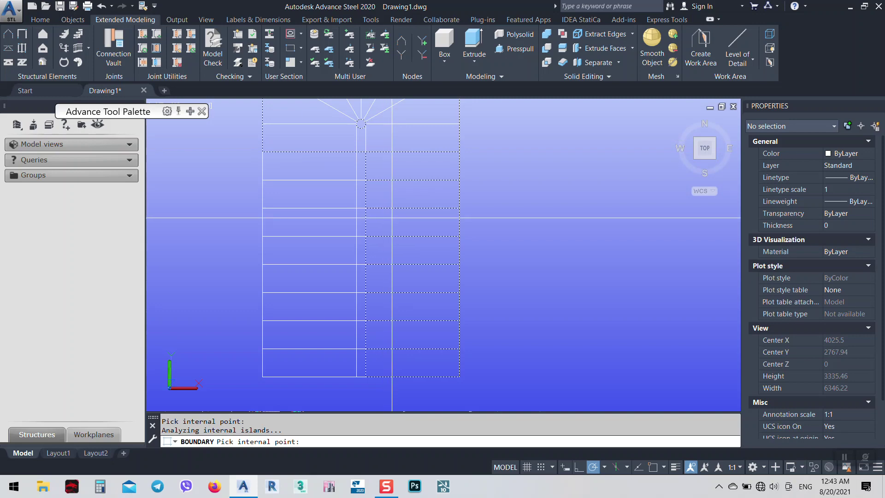
pyautogui.moveTo(390, 162); pyautogui.dragTo(393, 228, button='middle')
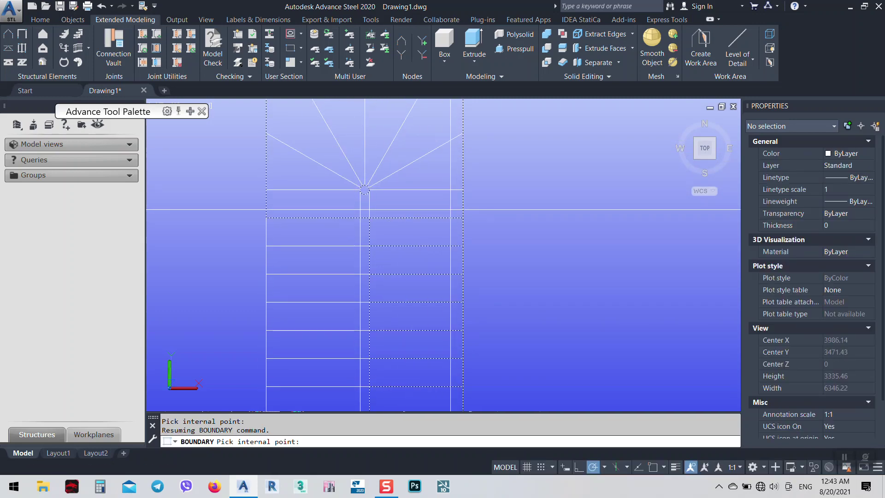
pyautogui.press('F8')
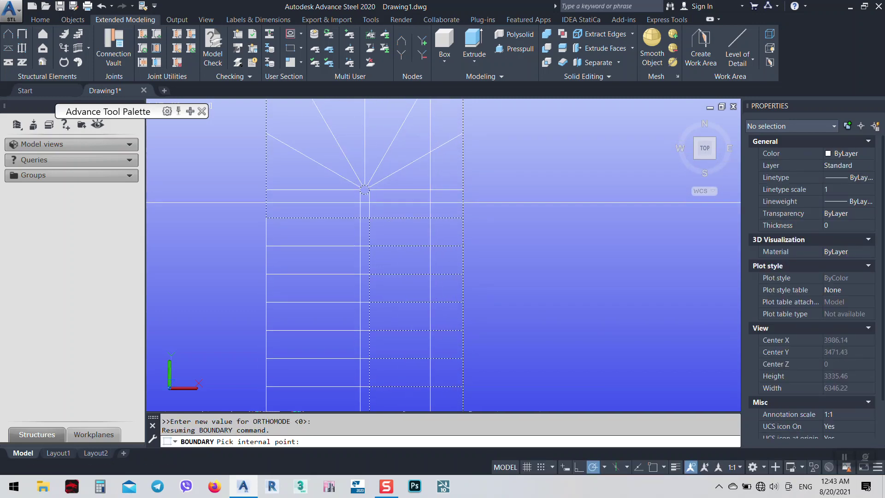
pyautogui.press('Return')
# - Erase the surplus linework along the upper edge of the topmost bounded tread in the right flight
pyautogui.click(465, 170)
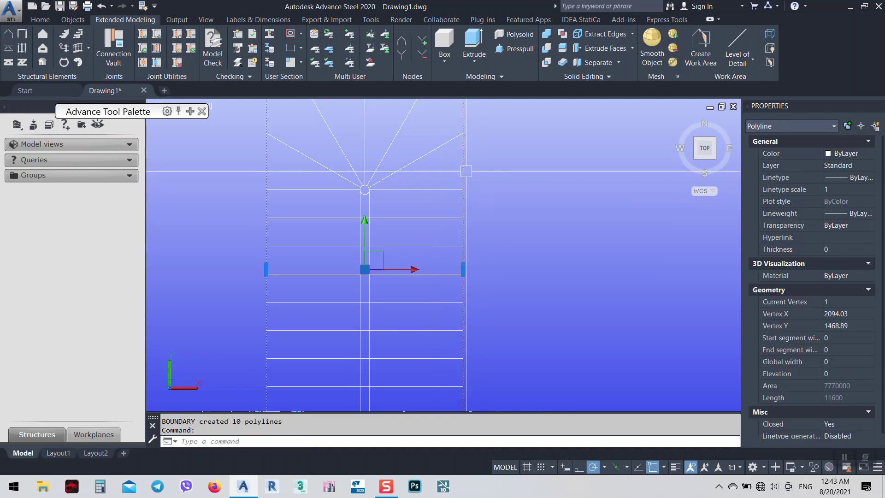
pyautogui.moveTo(481, 221); pyautogui.dragTo(462, 214, button='middle')
pyautogui.press('Escape')
pyautogui.click(428, 181)
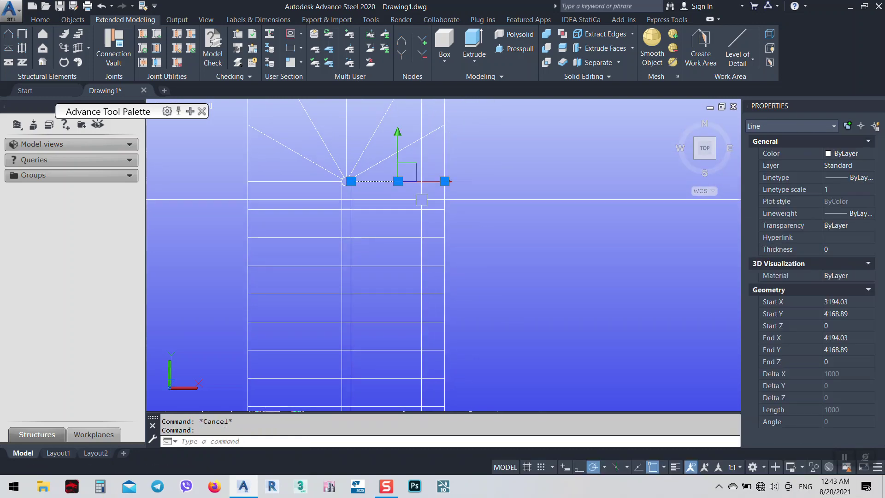
pyautogui.press('Escape')
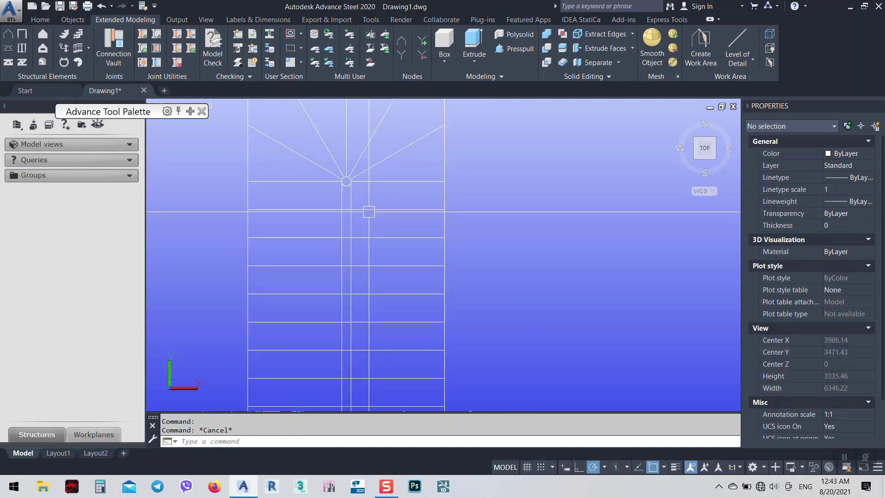
pyautogui.click(367, 209)
pyautogui.write('e')
pyautogui.press('Return')
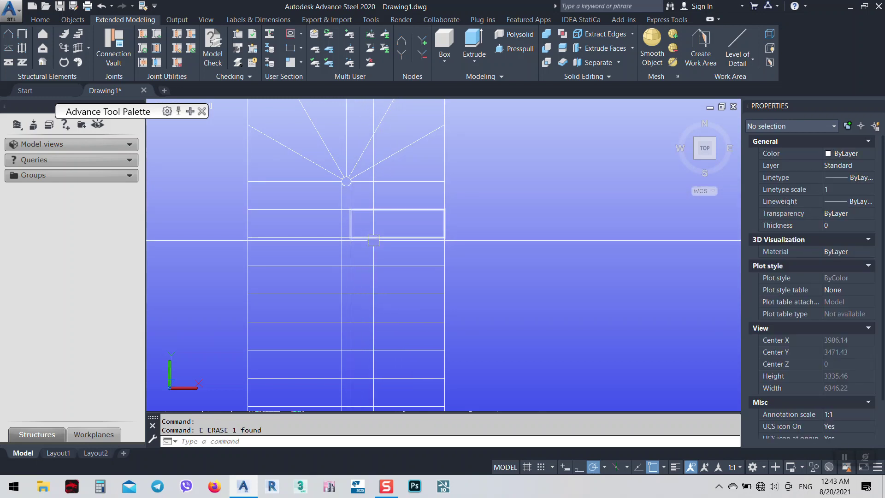
# - Copy the right flight's seven tread outline polylines horizontally into the empty space to the right of the staircase plan
pyautogui.click(372, 237)
pyautogui.click(376, 266)
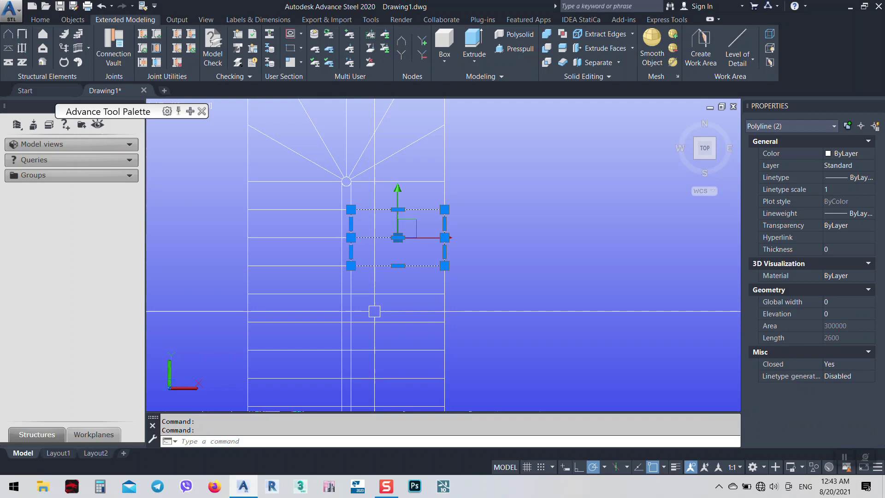
pyautogui.click(373, 293)
pyautogui.click(368, 322)
pyautogui.click(368, 350)
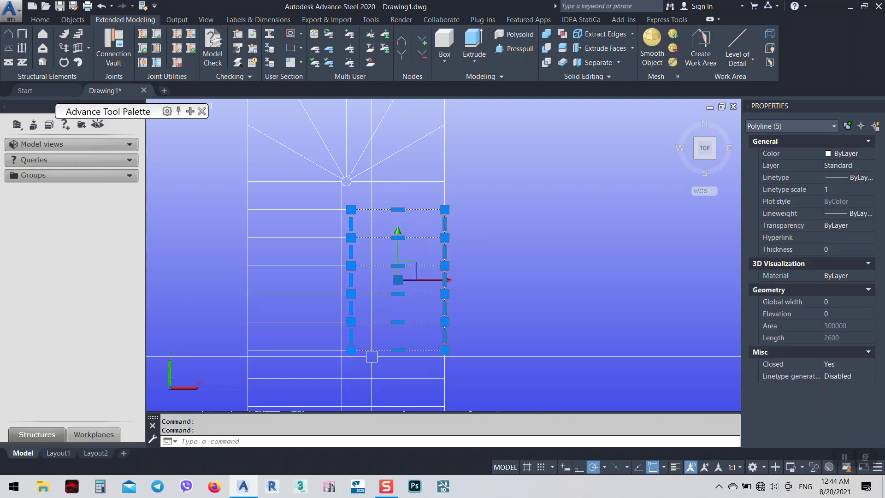
pyautogui.scroll(-2, 370, 294)
pyautogui.click(369, 293)
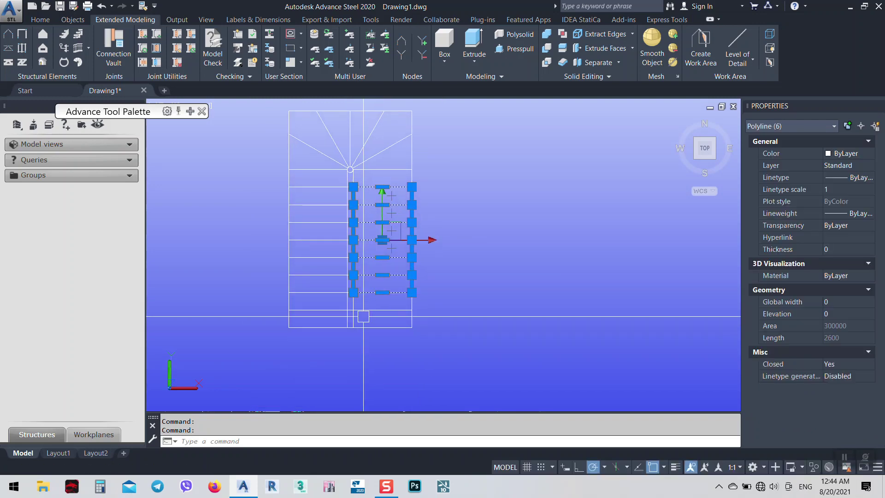
pyautogui.click(368, 310)
pyautogui.click(366, 327)
pyautogui.scroll(3, 367, 327)
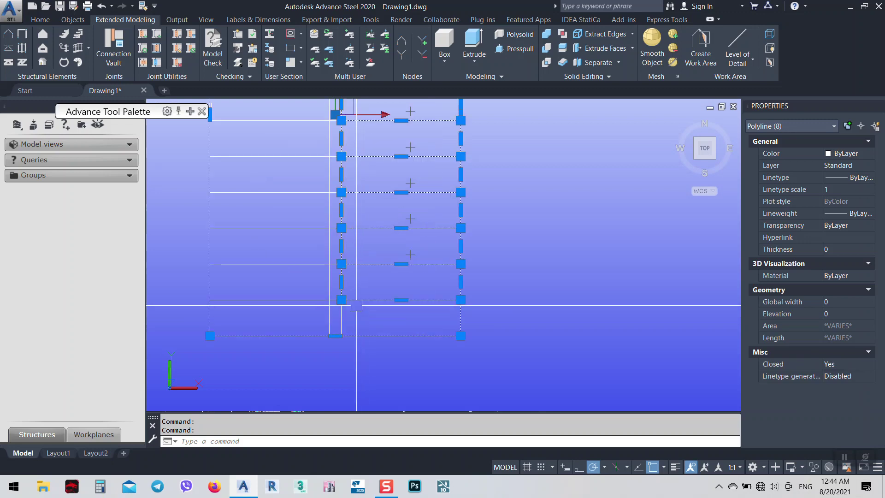
pyautogui.keyDown('shift'); pyautogui.click(381, 337); pyautogui.keyUp('shift')
pyautogui.scroll(-4, 355, 360)
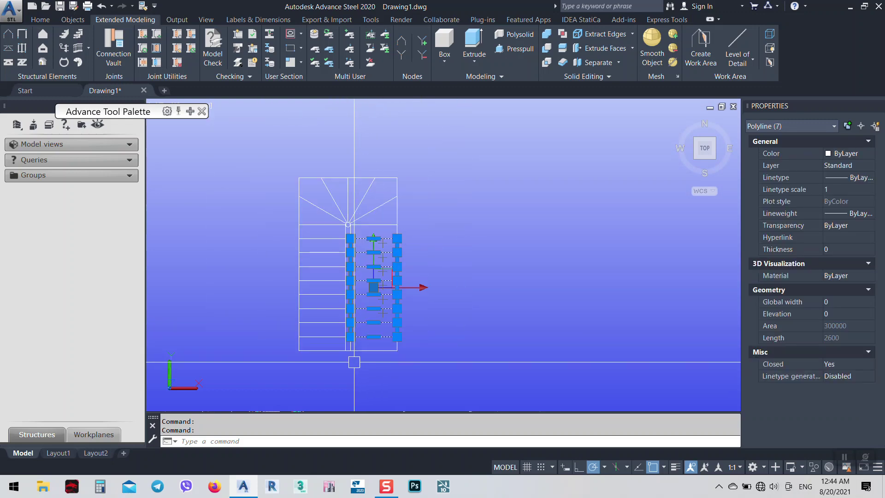
pyautogui.write('co')
pyautogui.press('Return')
pyautogui.click(353, 367)
pyautogui.click(470, 367)
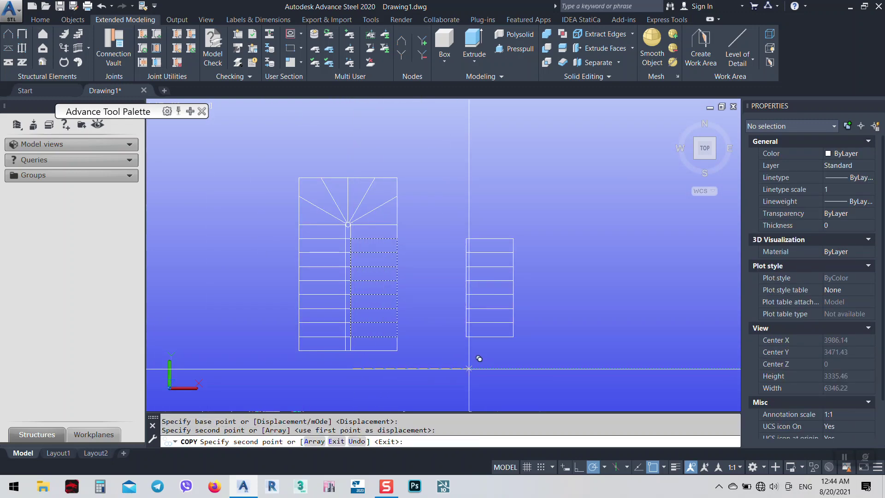
pyautogui.press('Escape')
# - Erase the original tread outline polylines from the right flight of the staircase plan
pyautogui.scroll(2, 472, 329)
pyautogui.moveTo(530, 336); pyautogui.dragTo(519, 322, button='middle')
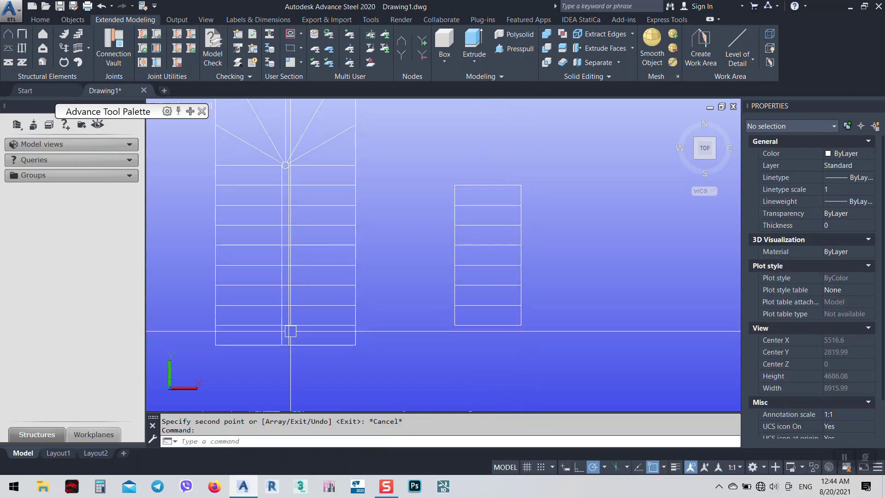
pyautogui.click(303, 325)
pyautogui.click(302, 265)
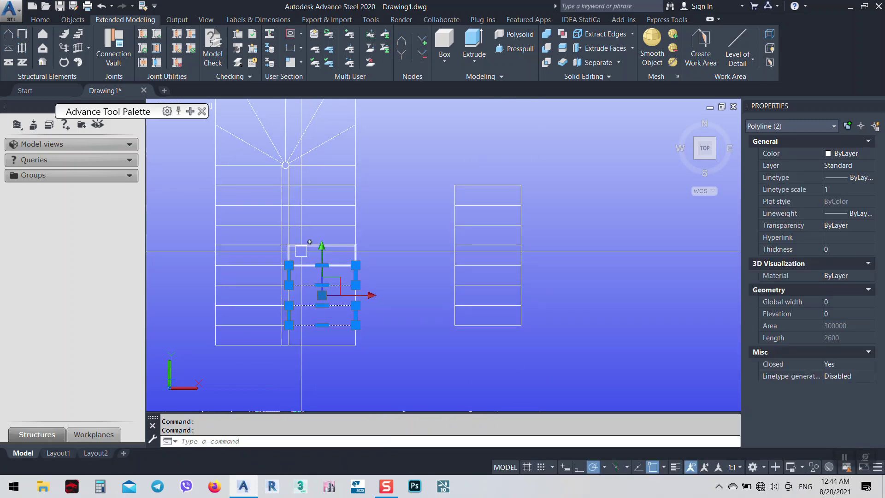
pyautogui.click(303, 244)
pyautogui.write('e')
pyautogui.press('Return')
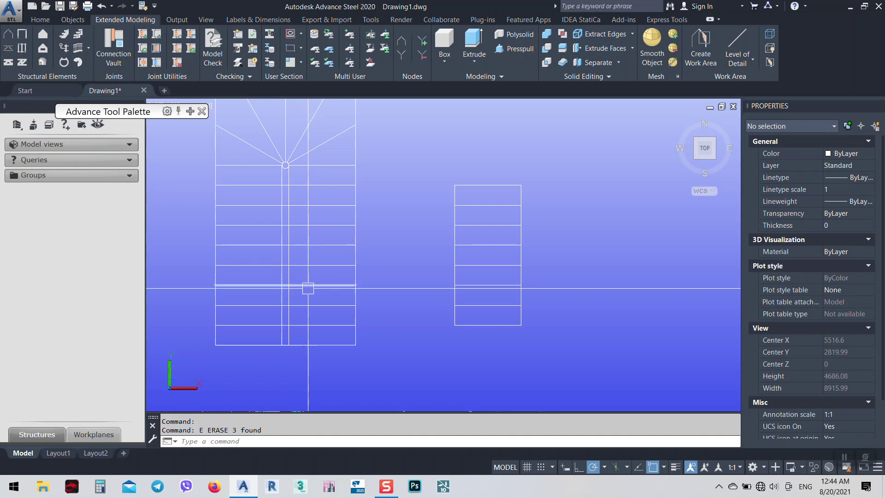
pyautogui.click(306, 274)
pyautogui.press('Escape')
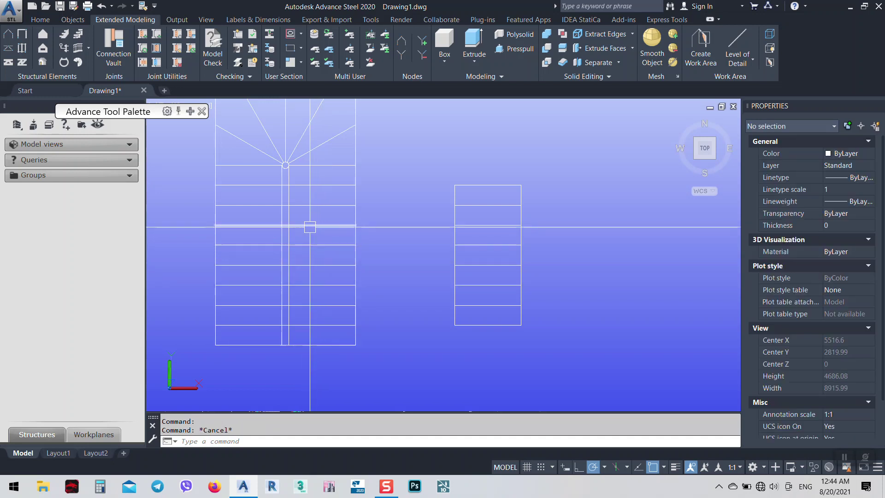
pyautogui.click(305, 206)
pyautogui.write('e')
pyautogui.press('Return')
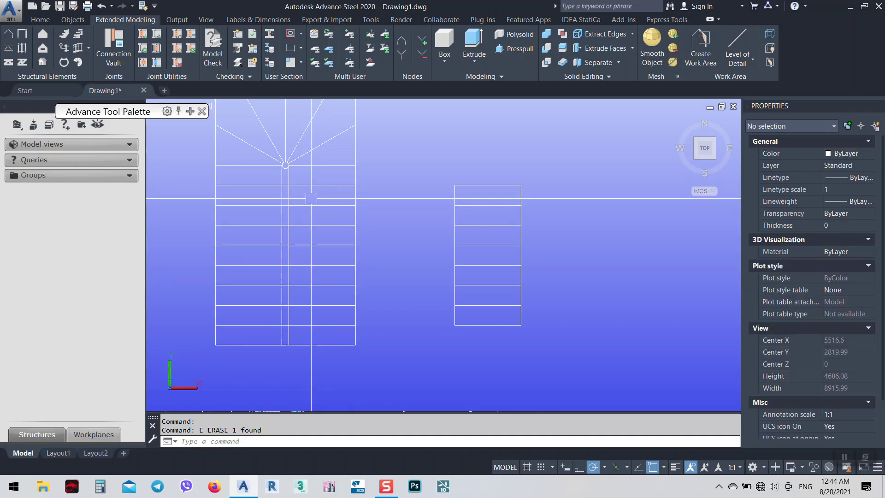
# - Examine the right flight's linework around the small central circle and the column of copied tread outlines
pyautogui.scroll(8, 288, 161)
pyautogui.scroll(-5, 290, 157)
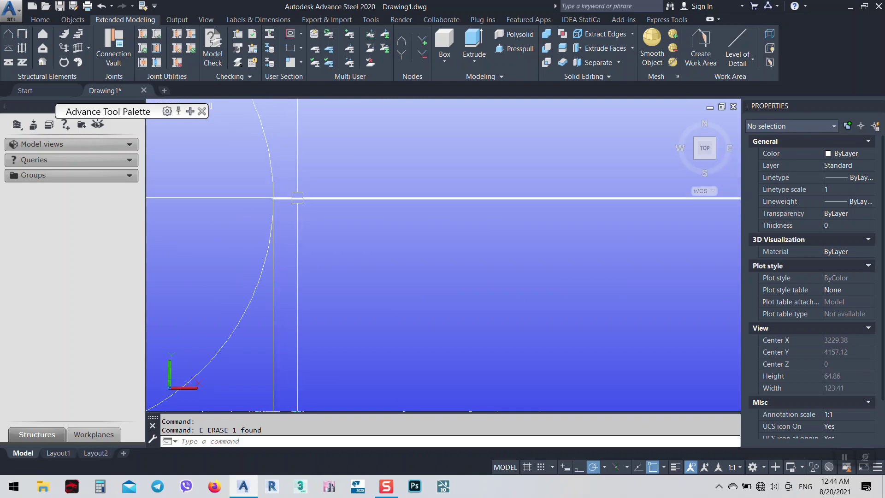
pyautogui.scroll(-15, 277, 221)
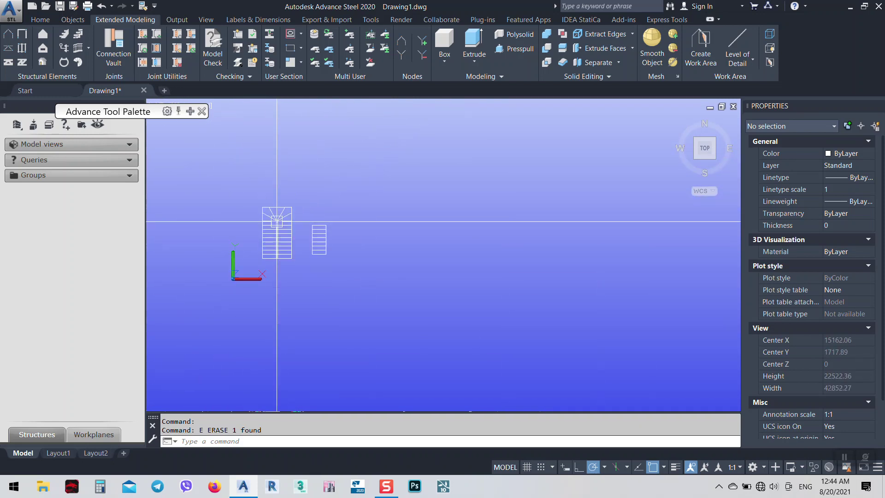
pyautogui.moveTo(338, 265); pyautogui.dragTo(328, 255, button='middle')
pyautogui.scroll(5, 312, 245)
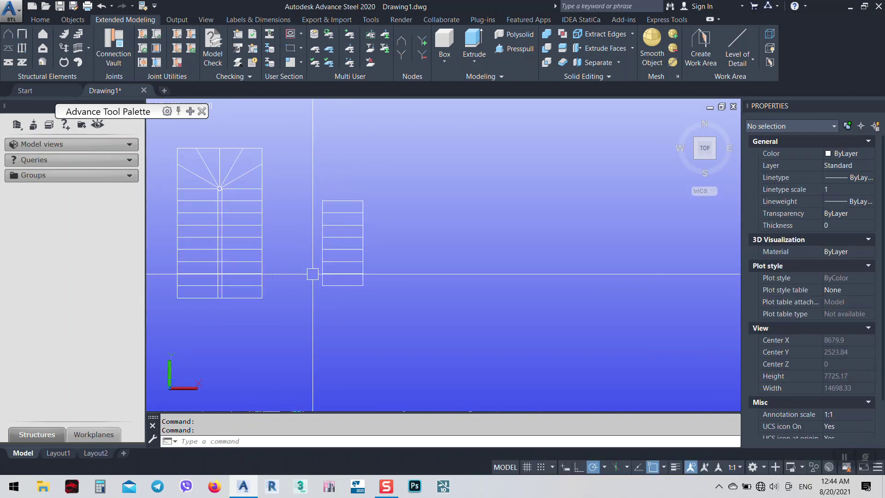
pyautogui.scroll(2, 339, 285)
pyautogui.moveTo(340, 285)
pyautogui.mouseDown(button='middle')
pyautogui.moveTo(366, 304)
pyautogui.moveTo(362, 296)
pyautogui.mouseUp(button='middle')
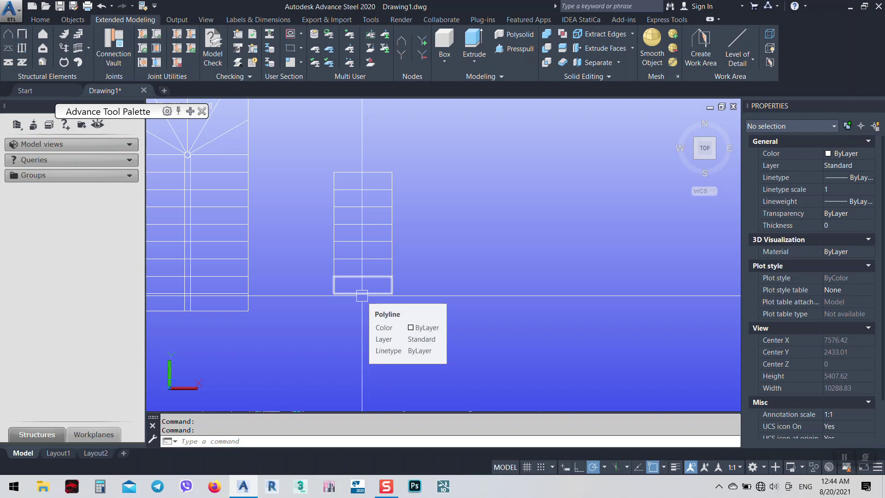
pyautogui.moveTo(352, 289); pyautogui.dragTo(332, 317, button='middle')
pyautogui.write('r')
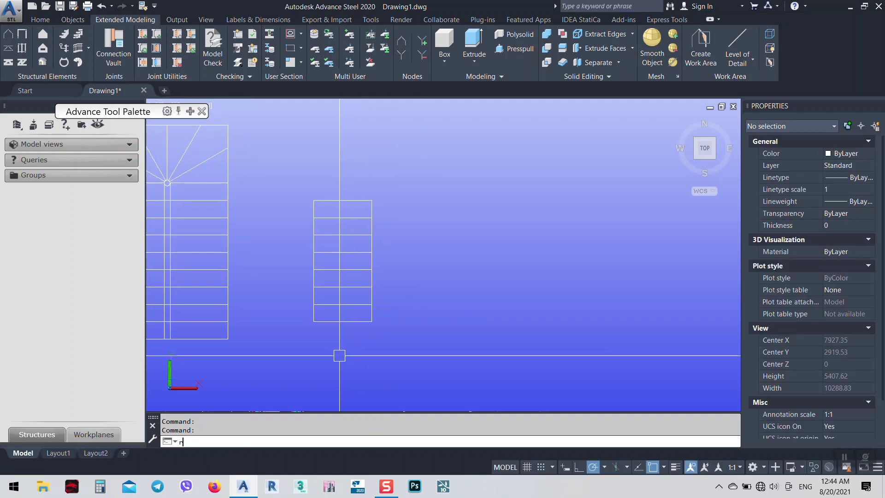
pyautogui.write('ec')
pyautogui.press('Return')
pyautogui.press('Escape')
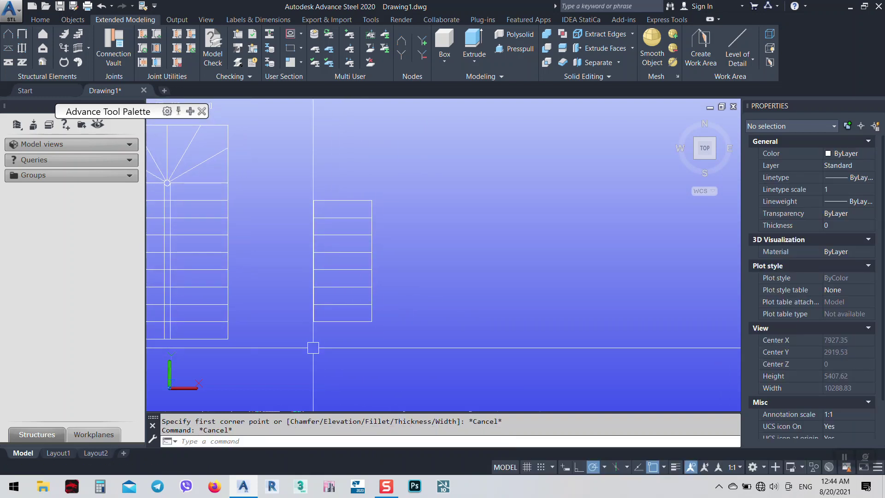
# - Measure the lower edge of the lowest copied tread with an aligned dimension placed just below it
pyautogui.write('dal')
pyautogui.press('Return')
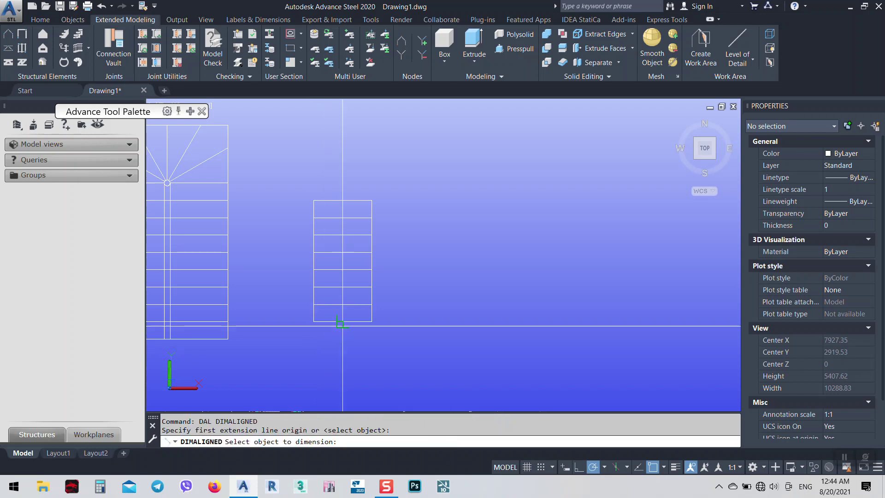
pyautogui.click(343, 324)
pyautogui.scroll(3, 338, 321)
pyautogui.click(336, 323)
pyautogui.scroll(9, 340, 327)
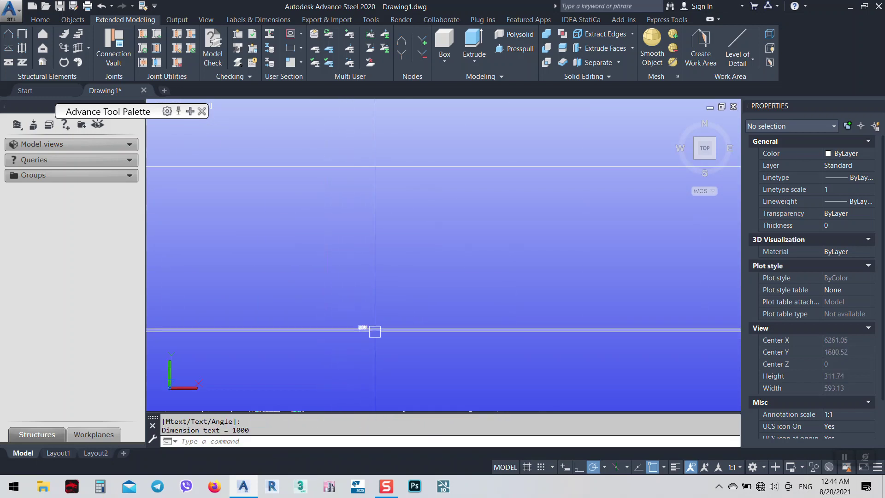
pyautogui.scroll(-6, 375, 331)
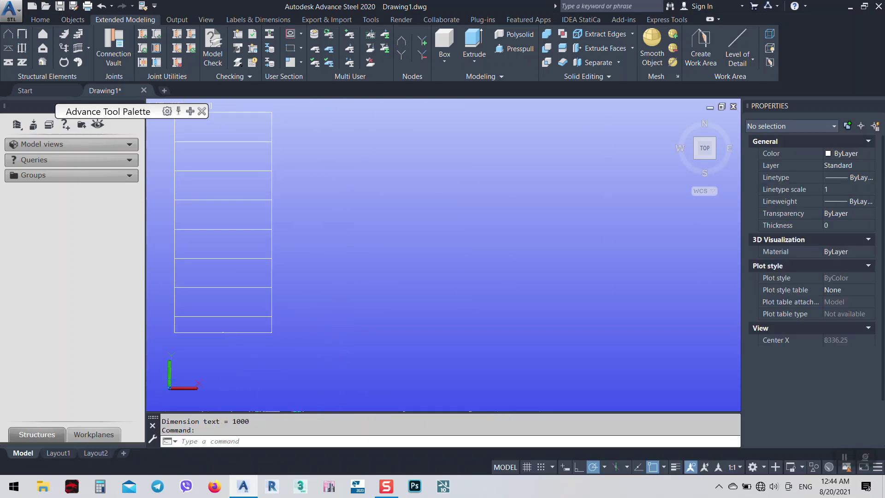
pyautogui.write('rec')
pyautogui.press('Return')
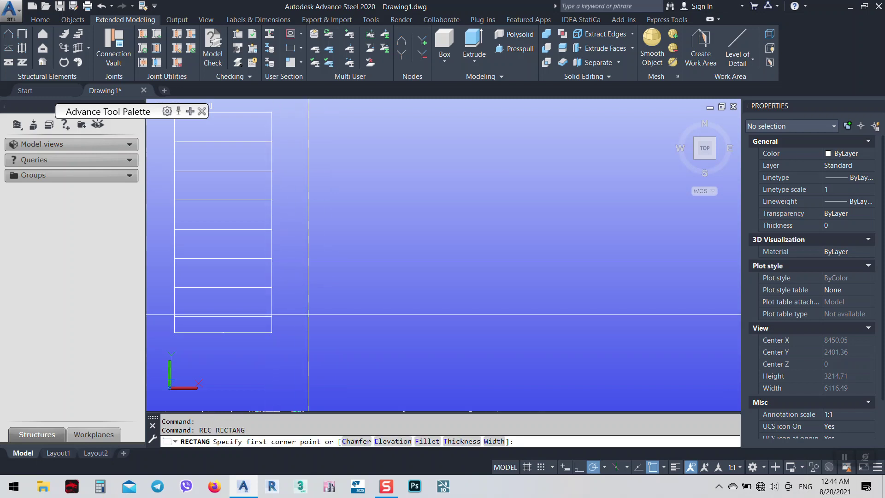
pyautogui.click(308, 315)
pyautogui.write('d')
pyautogui.press('Return')
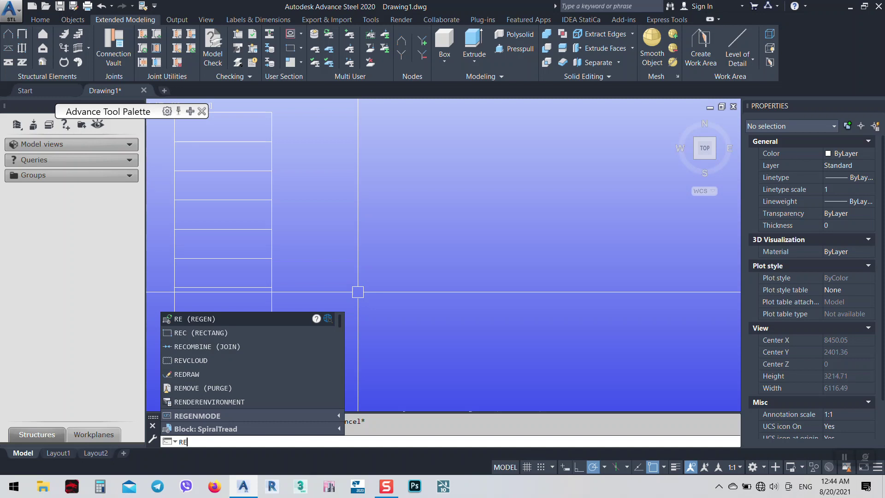
# - Draw a rectangle with length 1000 and width 170 to the right of the copied treads' lower end
pyautogui.write('C')
pyautogui.click(179, 333)
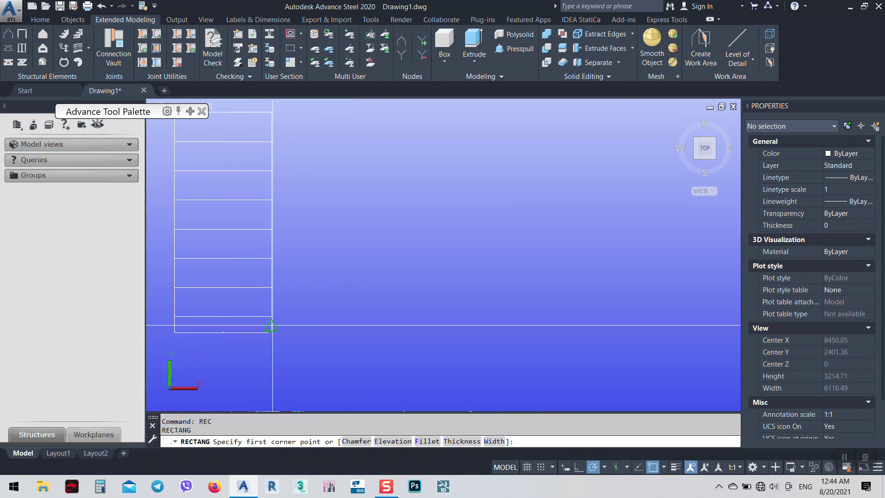
pyautogui.click(301, 316)
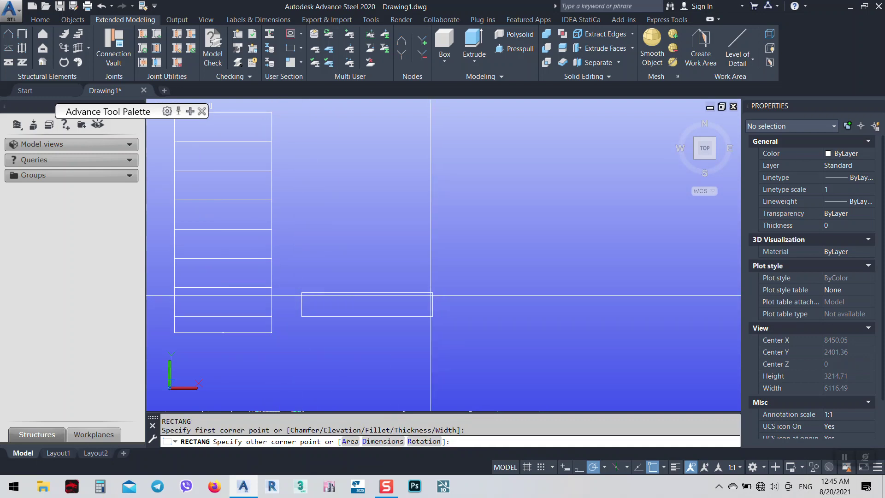
pyautogui.click(383, 441)
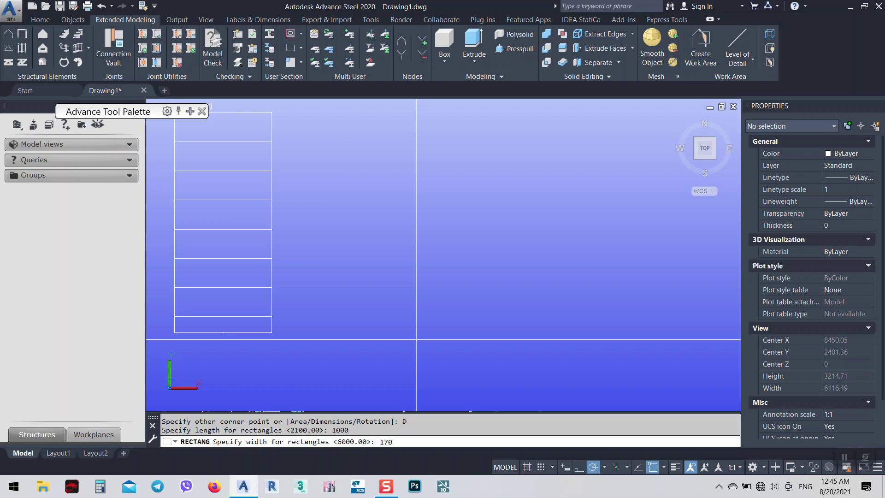
pyautogui.press('Return')
pyautogui.click(416, 339)
# - Copy the 1000 by 170 rectangle six times upward, forming a spaced column beside the copied treads
pyautogui.moveTo(415, 336); pyautogui.dragTo(498, 349, button='middle')
pyautogui.click(450, 360)
pyautogui.click(424, 321)
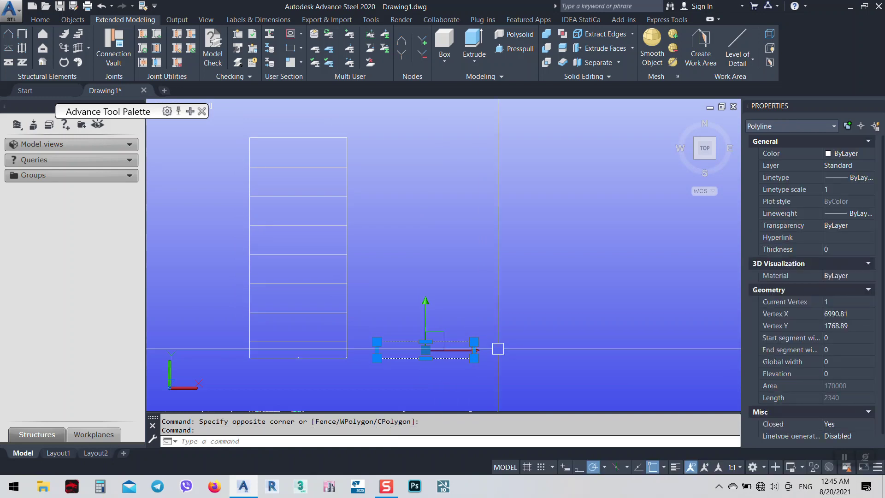
pyautogui.write('co')
pyautogui.press('Return')
pyautogui.click(498, 349)
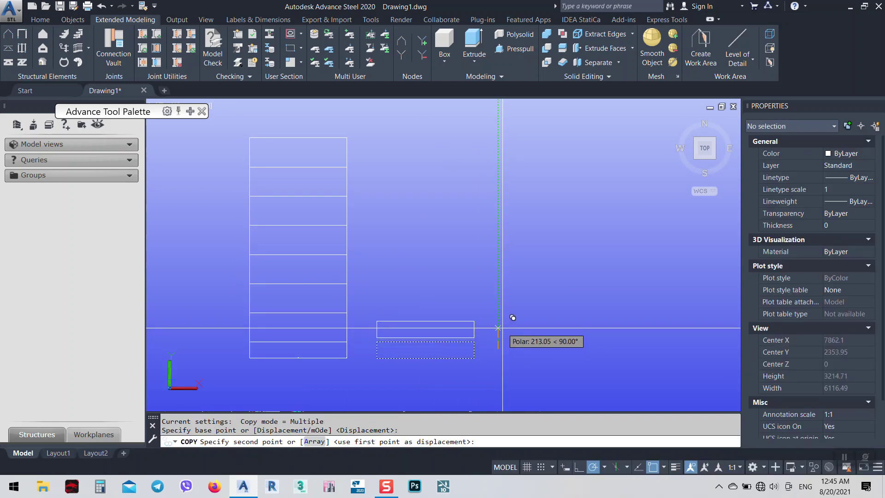
pyautogui.click(498, 297)
pyautogui.click(505, 267)
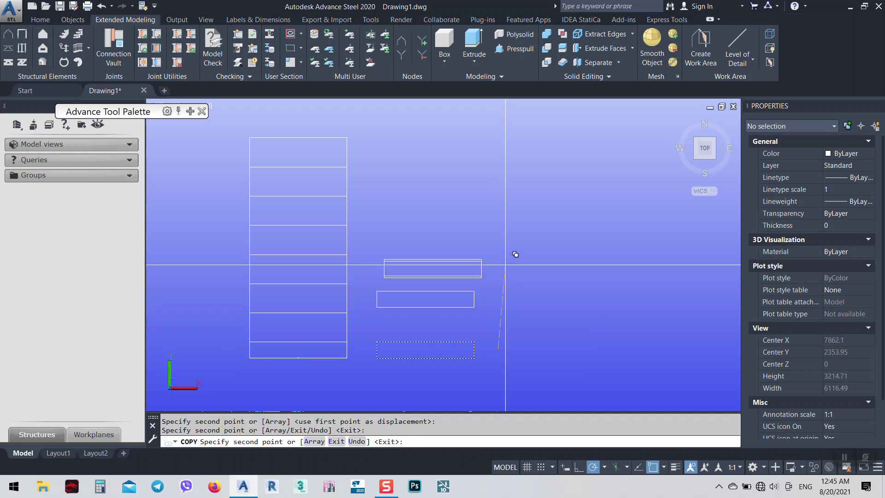
pyautogui.click(498, 235)
pyautogui.click(498, 208)
pyautogui.click(498, 181)
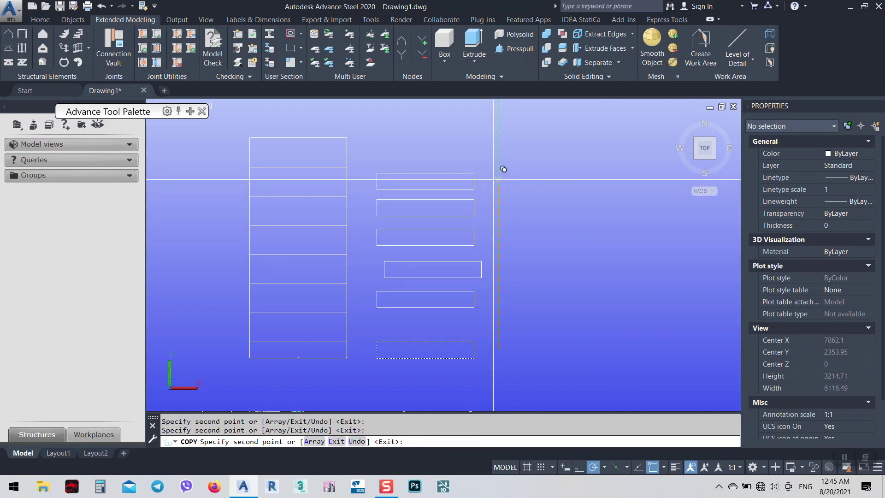
pyautogui.click(498, 149)
pyautogui.press('Escape')
# - Erase the aligned dimension below the lowest copied tread
pyautogui.moveTo(474, 277); pyautogui.dragTo(457, 236, button='middle')
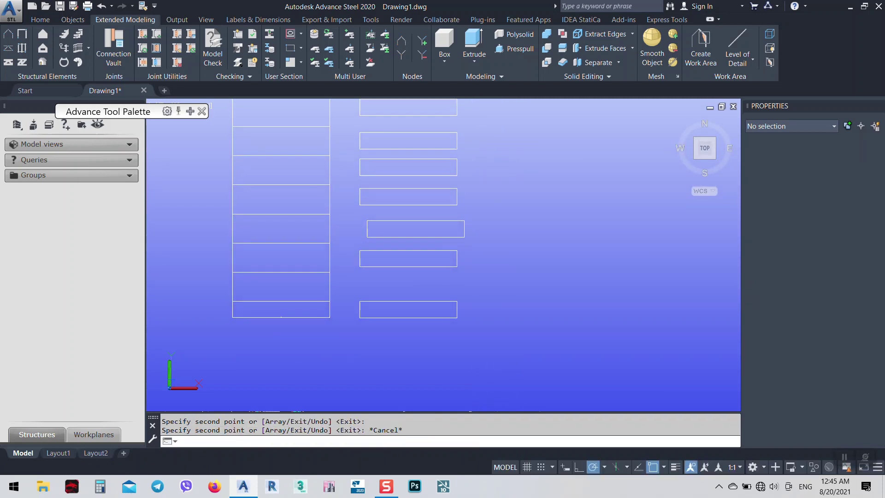
pyautogui.click(316, 324)
pyautogui.click(305, 319)
pyautogui.click(304, 318)
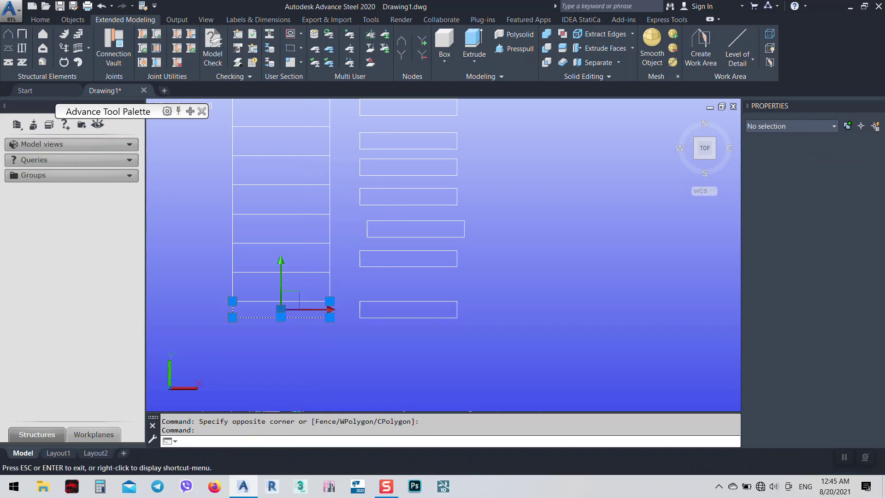
pyautogui.moveTo(302, 314)
pyautogui.mouseDown(button='middle')
pyautogui.moveTo(329, 328)
pyautogui.moveTo(347, 322)
pyautogui.mouseUp(button='middle')
pyautogui.write('e')
pyautogui.press('Return')
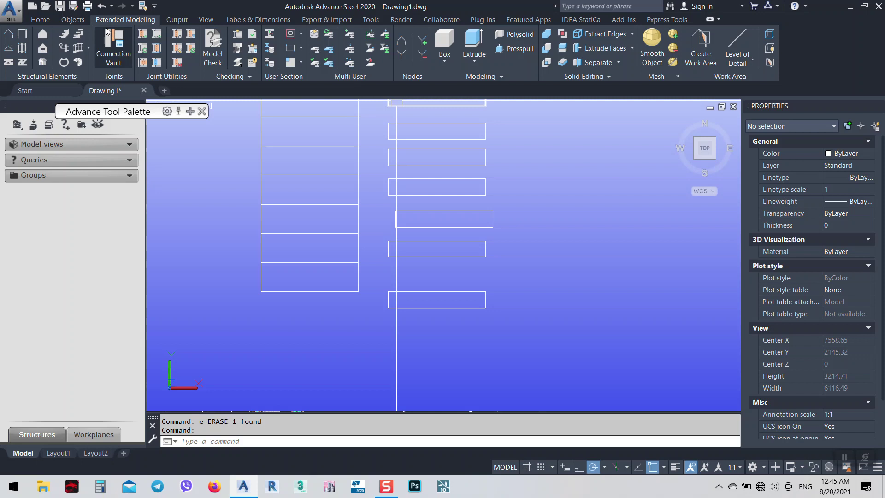
# - Convert the seven copied tread outline polylines into steel plates
pyautogui.click(73, 20)
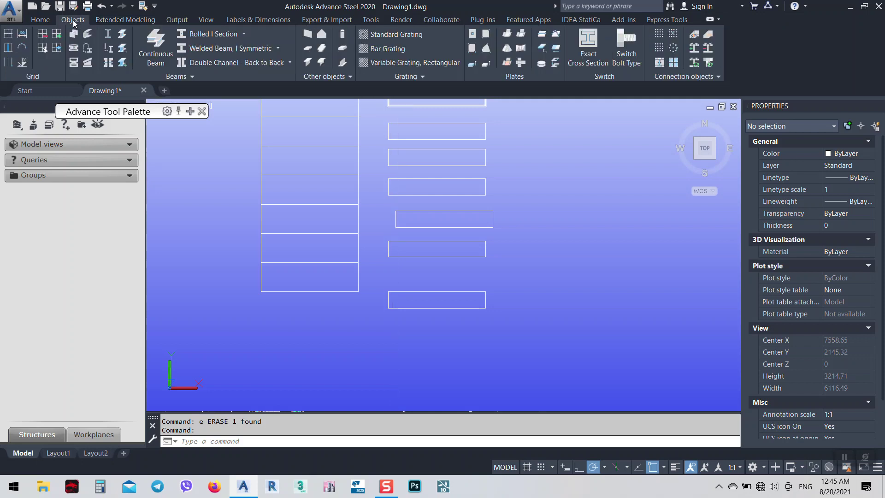
pyautogui.click(472, 66)
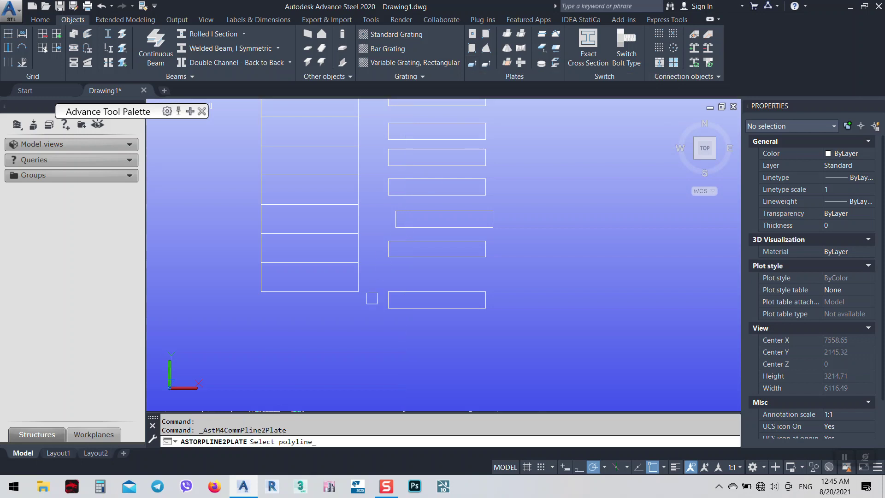
pyautogui.click(362, 220)
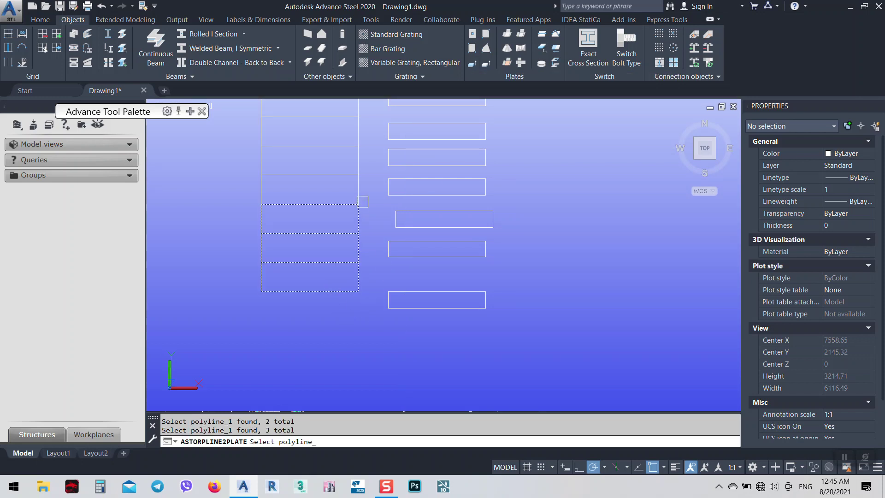
pyautogui.click(362, 197)
pyautogui.click(361, 156)
pyautogui.click(360, 137)
pyautogui.moveTo(360, 137); pyautogui.dragTo(370, 199, button='middle')
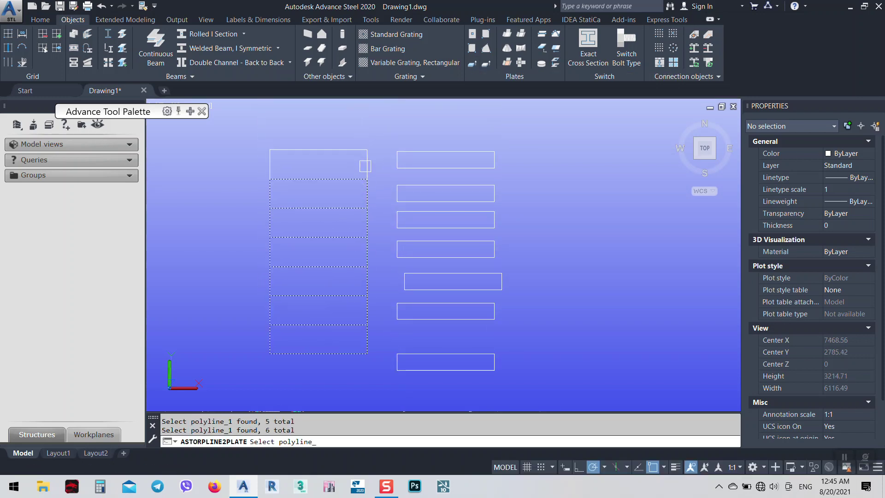
pyautogui.click(339, 181)
pyautogui.press('Return')
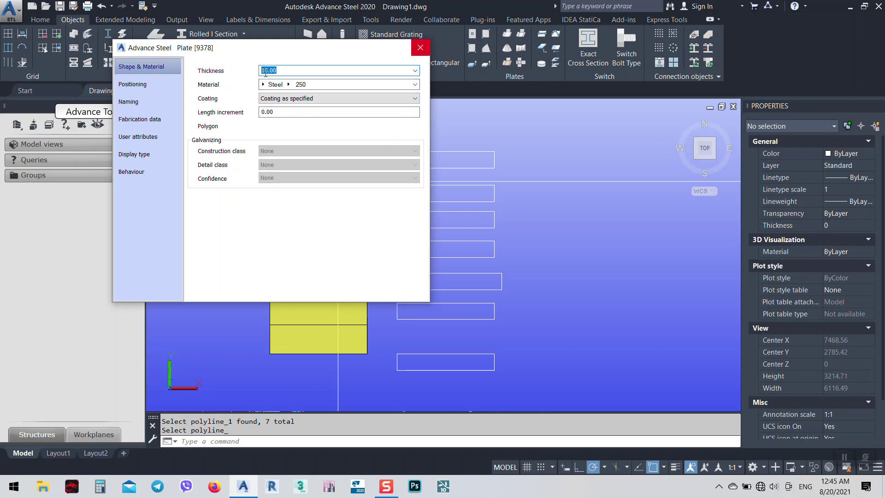
# - Set the new tread plates' thickness to 6 and their steel material grade to St37
pyautogui.write('6')
pyautogui.press('Return')
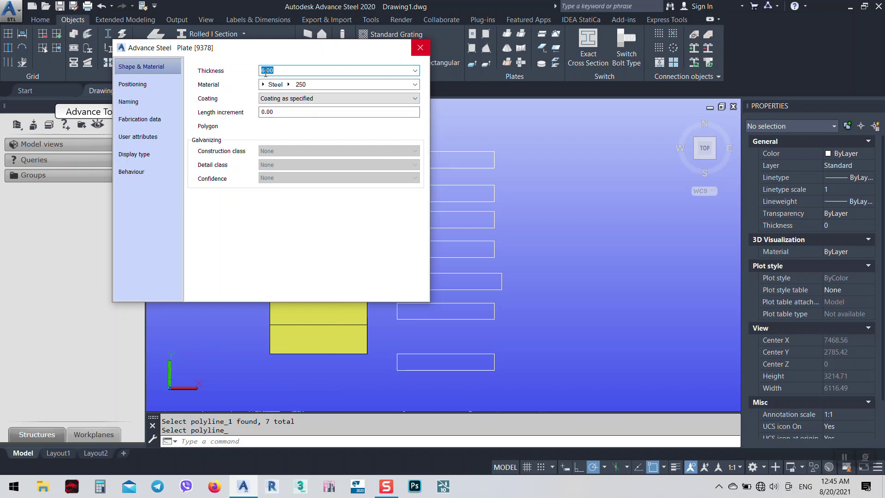
pyautogui.click(289, 85)
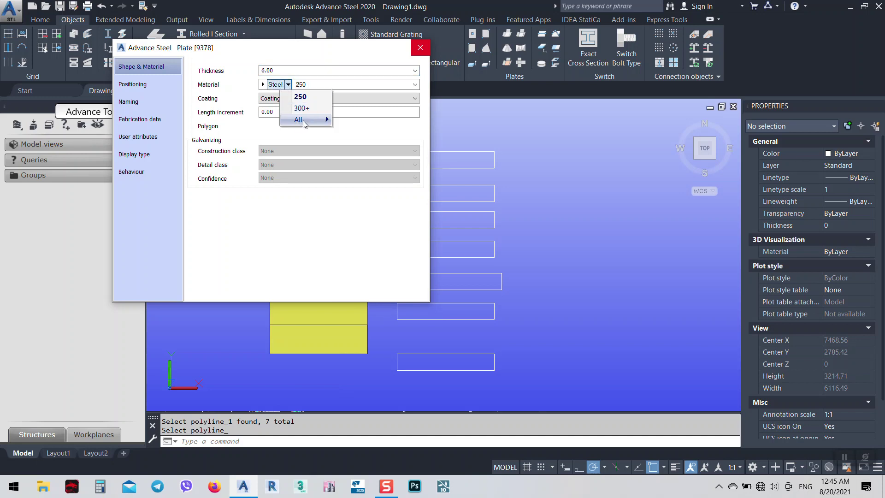
pyautogui.moveTo(302, 119)
pyautogui.scroll(-1, 406, 240)
pyautogui.scroll(-20, 408, 264)
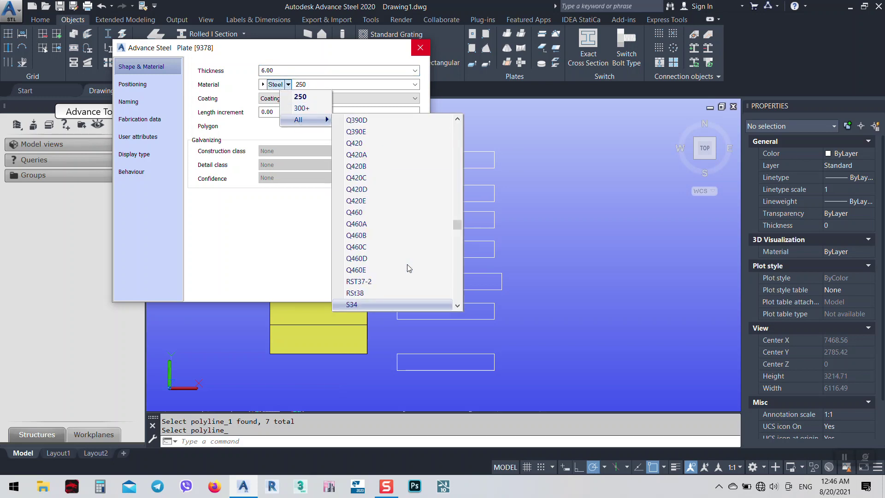
pyautogui.scroll(-6, 407, 267)
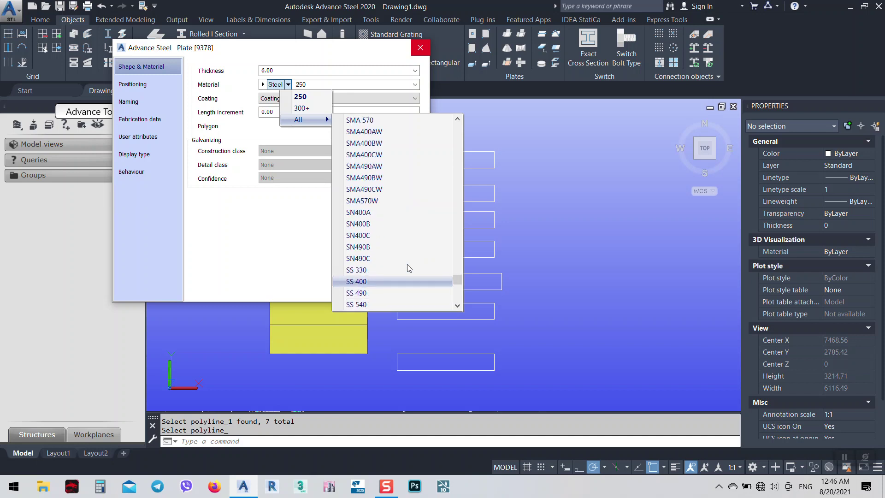
pyautogui.scroll(-6, 407, 264)
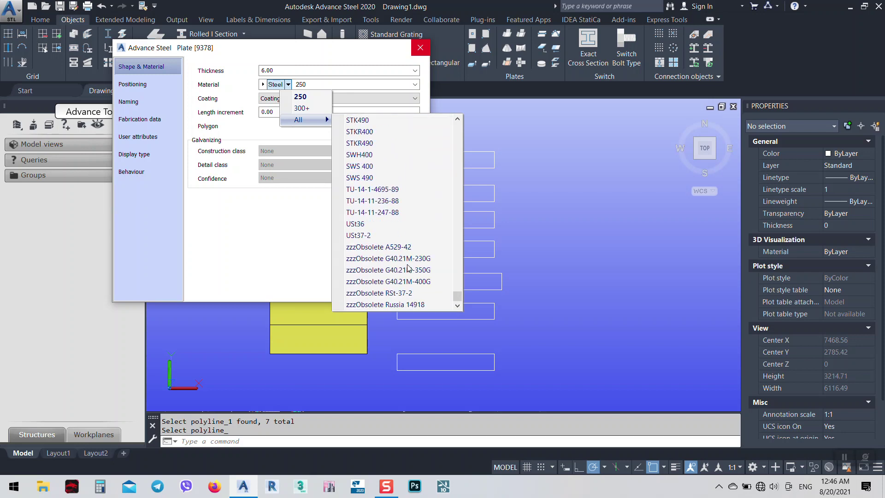
pyautogui.scroll(6, 408, 264)
pyautogui.scroll(2, 407, 267)
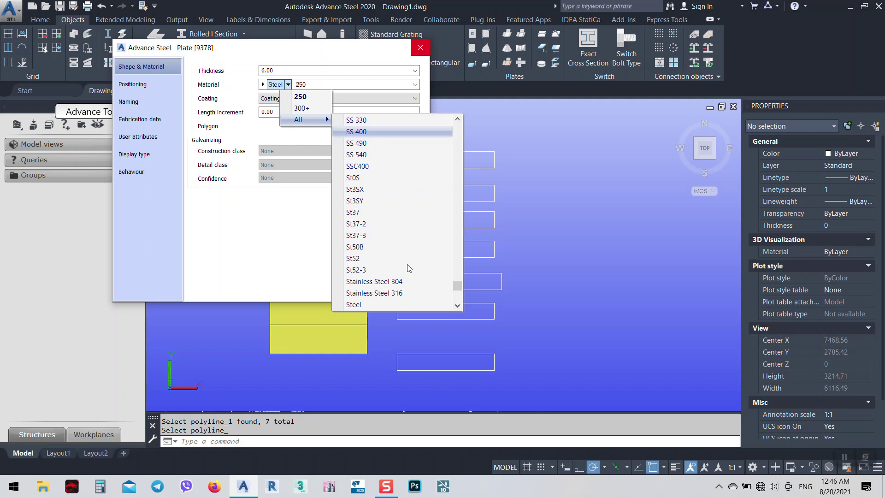
pyautogui.click(364, 214)
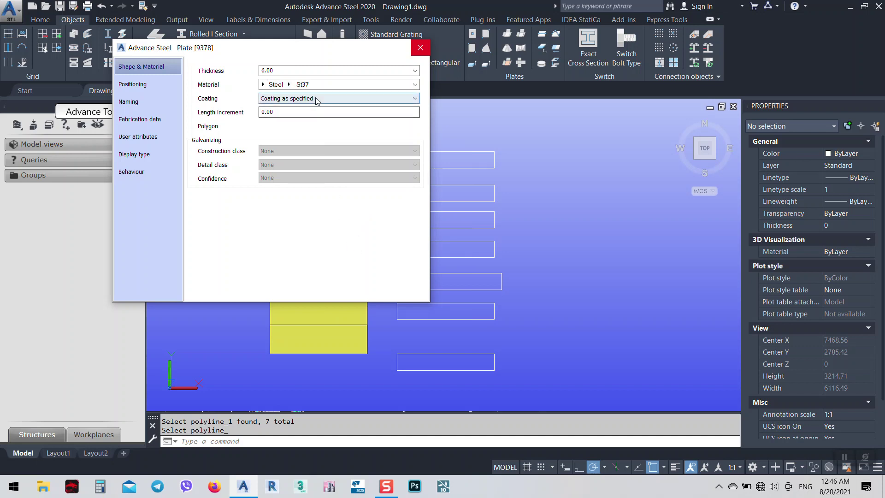
pyautogui.moveTo(305, 54); pyautogui.dragTo(249, 101)
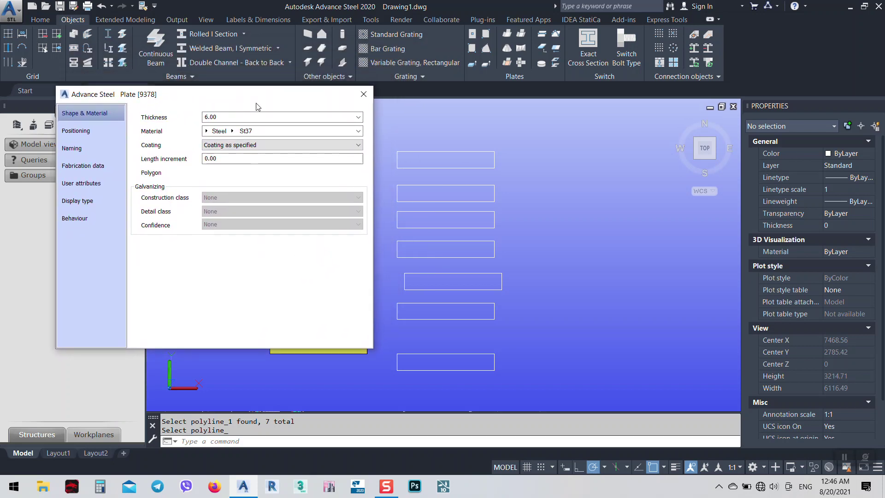
pyautogui.click(364, 95)
# - Convert the seven 1000 by 170 rectangle polylines beside the treads into steel plates
pyautogui.moveTo(400, 303); pyautogui.dragTo(385, 271, button='middle')
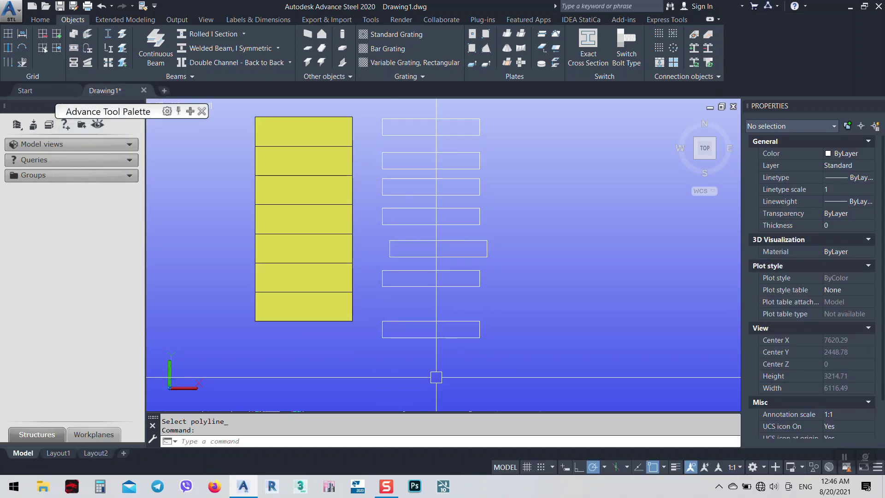
pyautogui.click(472, 68)
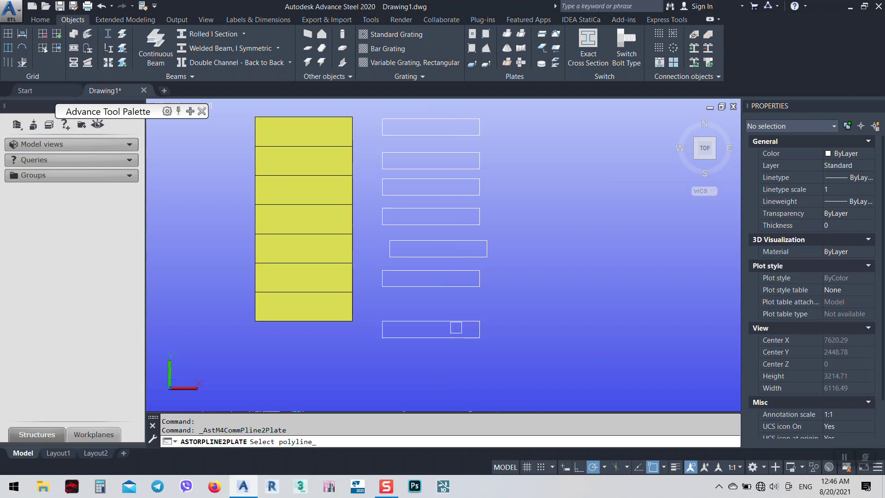
pyautogui.click(454, 321)
pyautogui.click(451, 287)
pyautogui.click(432, 238)
pyautogui.click(426, 225)
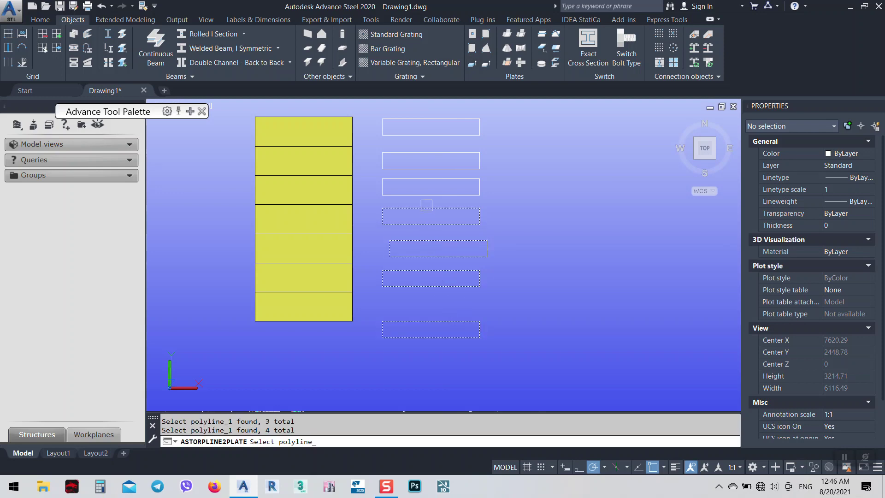
pyautogui.click(422, 195)
pyautogui.click(417, 169)
pyautogui.click(414, 135)
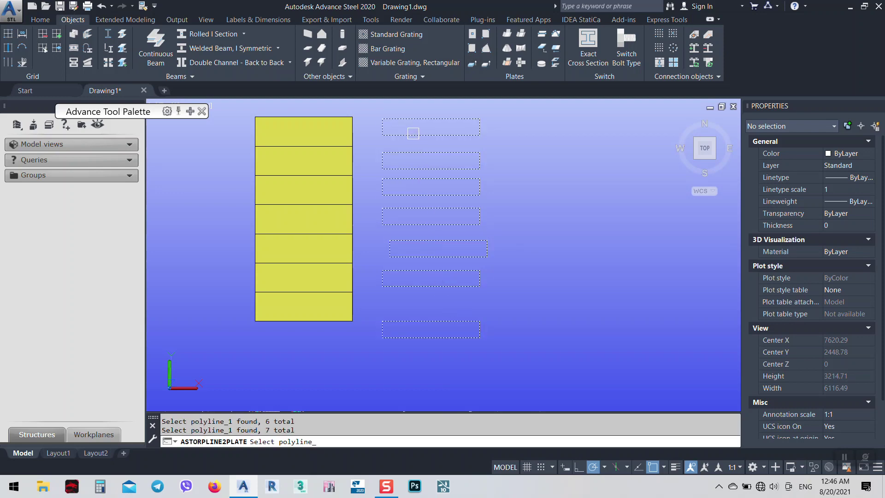
pyautogui.press('Return')
pyautogui.click(364, 91)
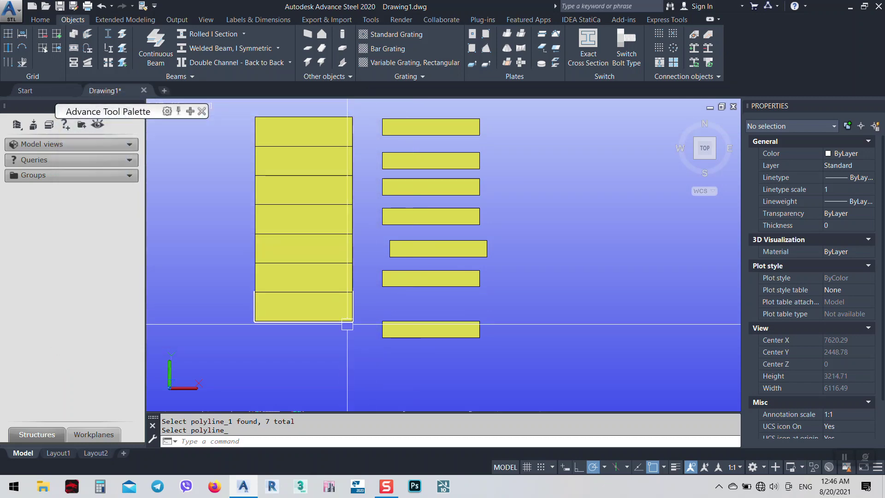
# - Move the lowest tread plate by its lower-left corner onto the first tread of the plan's right-hand flight
pyautogui.moveTo(347, 324); pyautogui.dragTo(311, 307, button='middle')
pyautogui.press('Return')
pyautogui.scroll(-4, 322, 294)
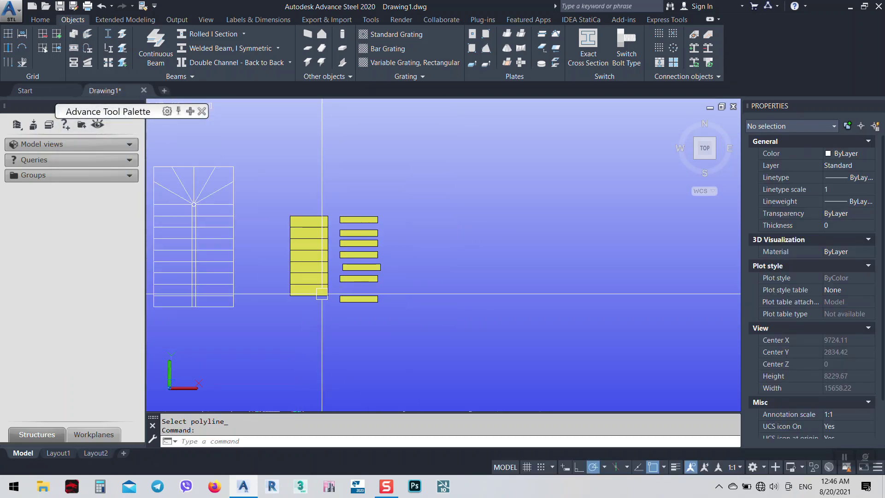
pyautogui.scroll(3, 322, 294)
pyautogui.moveTo(277, 288); pyautogui.dragTo(492, 297, button='middle')
pyautogui.click(503, 300)
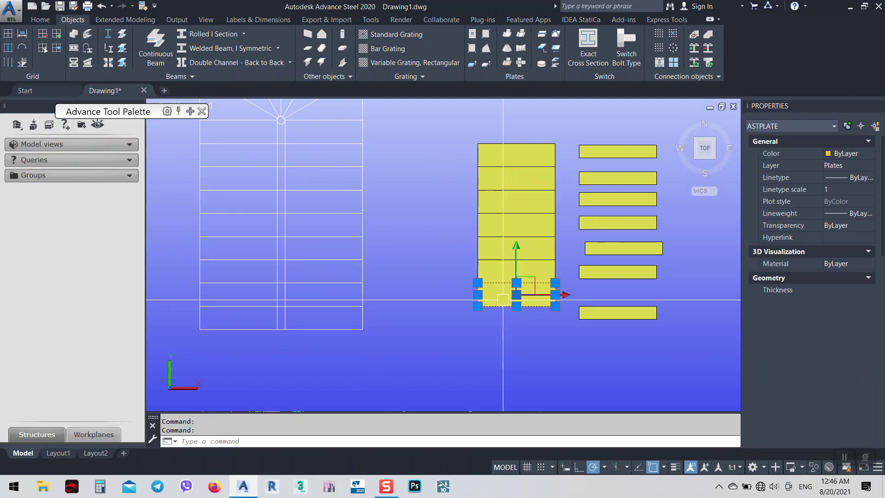
pyautogui.write('m')
pyautogui.press('Return')
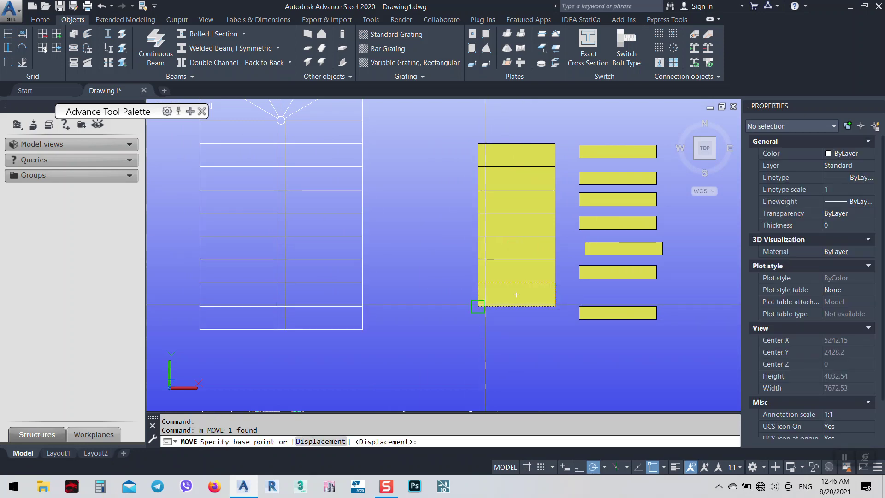
pyautogui.click(490, 297)
pyautogui.scroll(4, 300, 323)
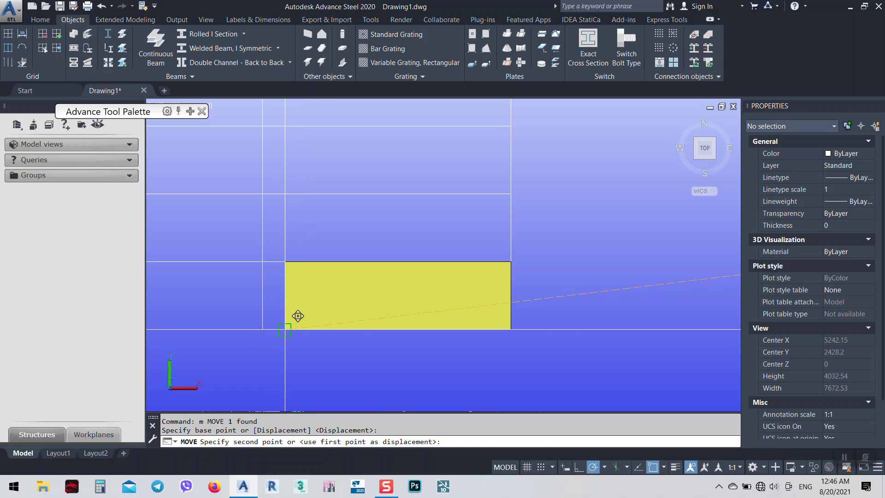
pyautogui.click(297, 315)
pyautogui.scroll(-4, 311, 312)
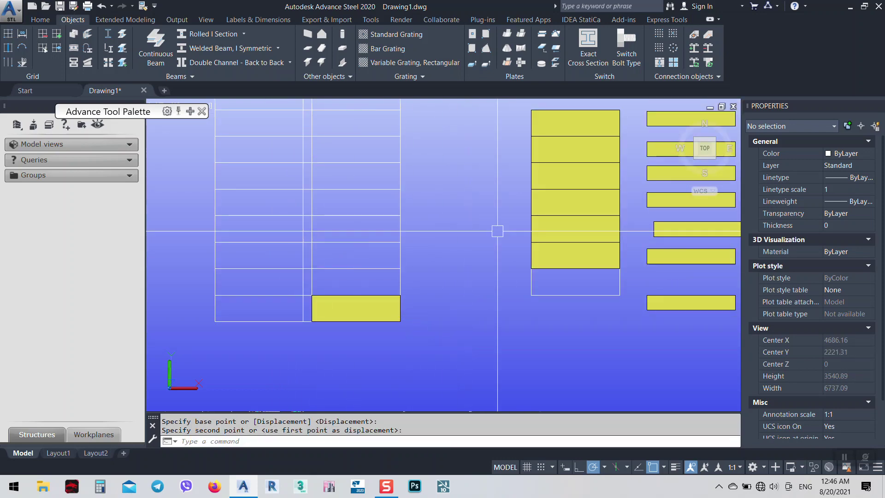
# - Switch to an isometric view and raise the placed tread plate 170 along the Z axis
pyautogui.click(715, 159)
pyautogui.scroll(3, 363, 317)
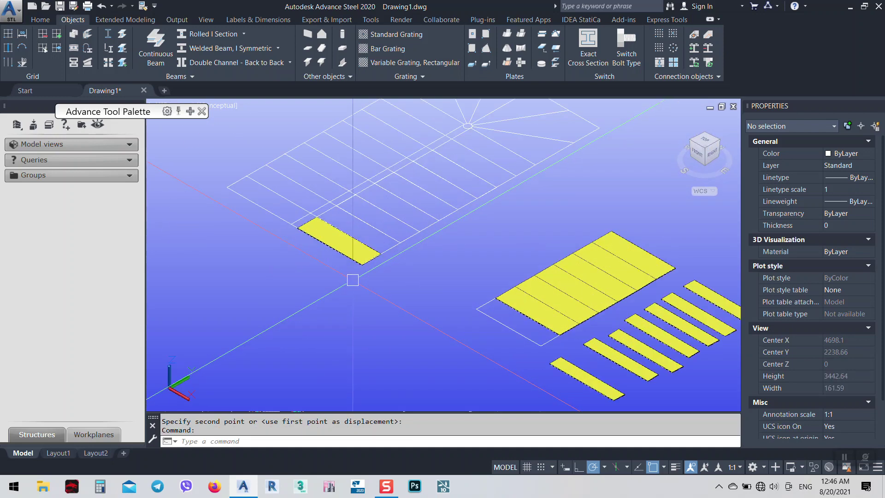
pyautogui.scroll(2, 355, 209)
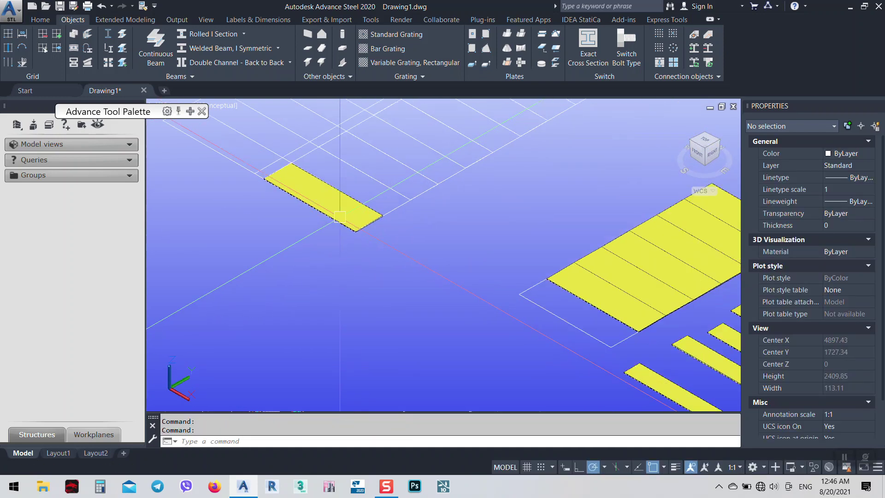
pyautogui.scroll(2, 384, 254)
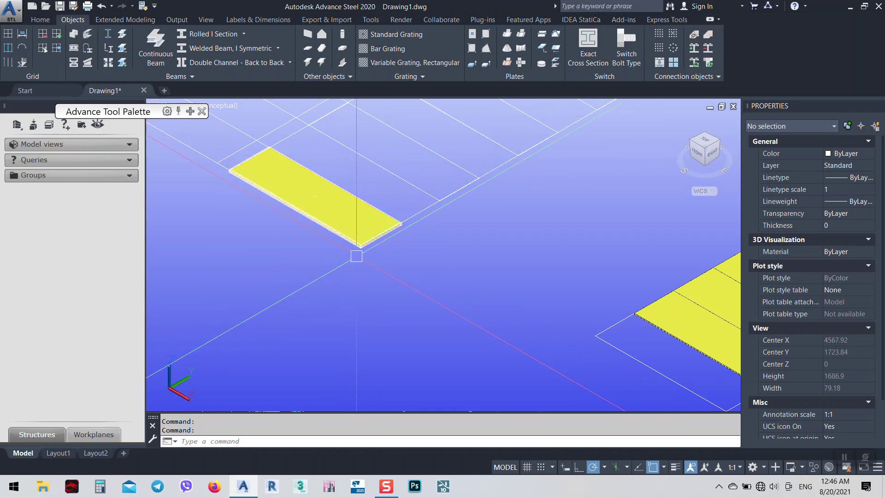
pyautogui.click(369, 240)
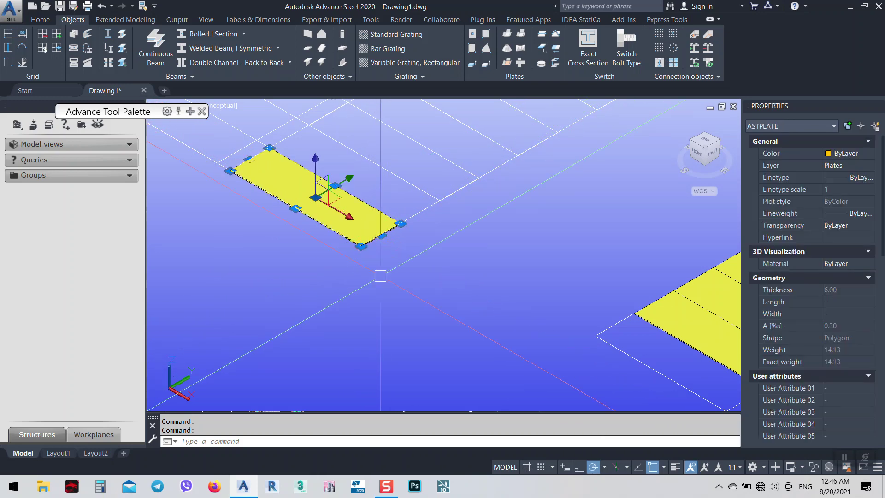
pyautogui.write('m')
pyautogui.press('Return')
pyautogui.click(413, 318)
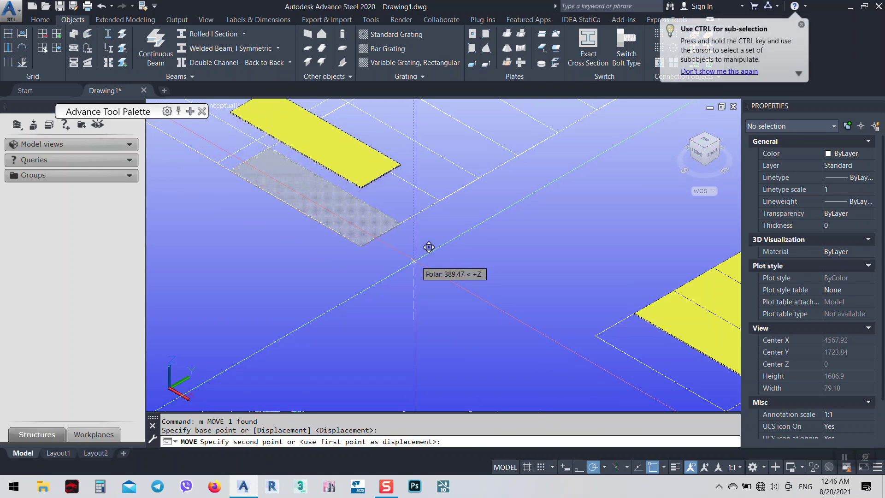
pyautogui.write('170')
pyautogui.press('Return')
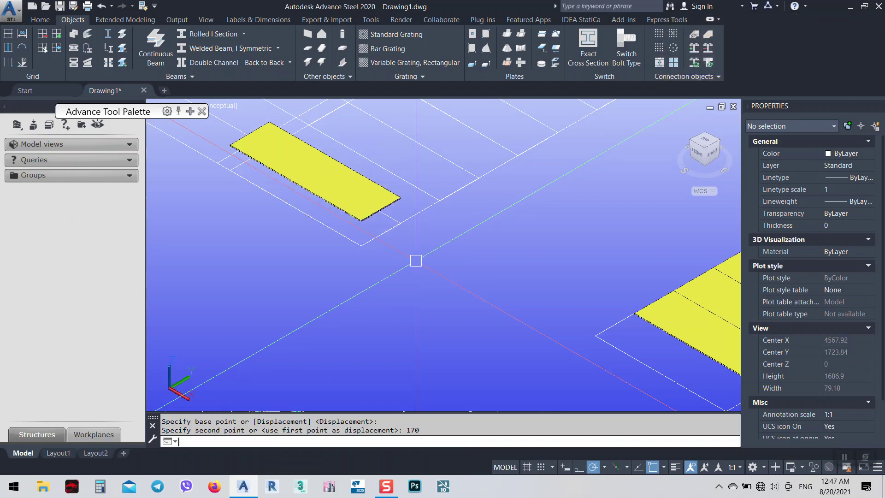
# - Join the lowest 1000 by 170 plate to the raised tread's front edge as a folded plate with a 90 degree angle
pyautogui.scroll(-4, 511, 340)
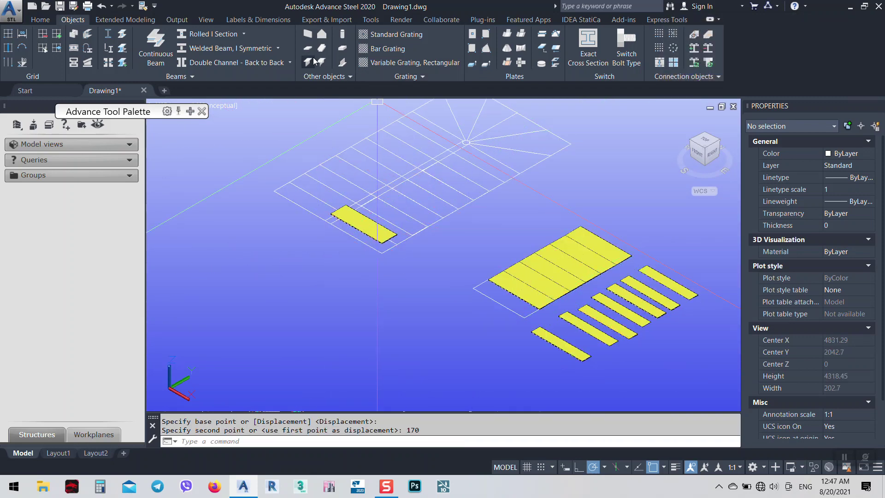
pyautogui.click(43, 20)
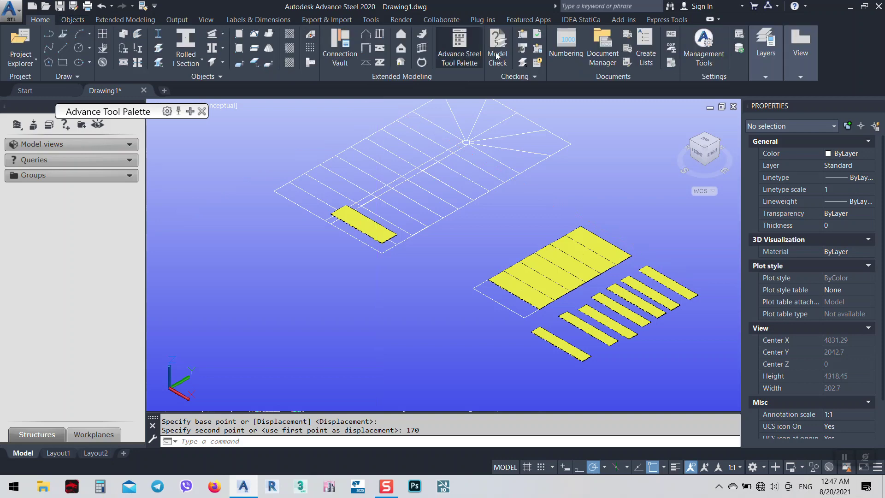
pyautogui.click(65, 22)
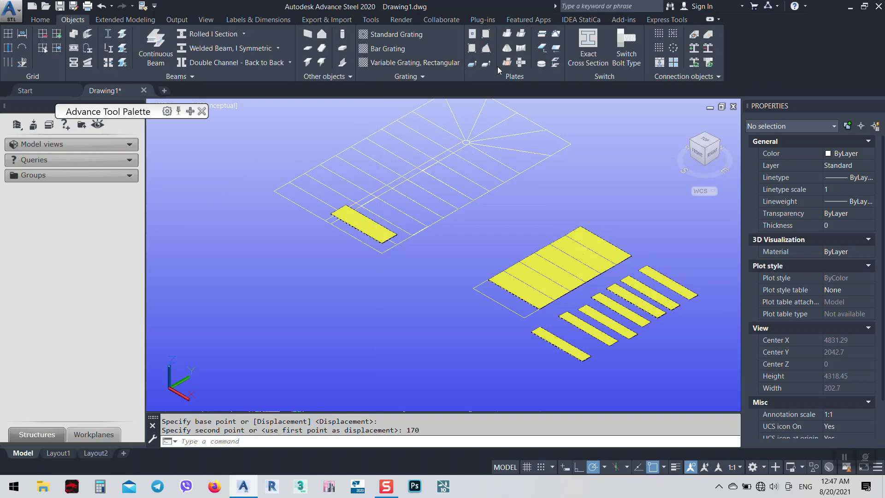
pyautogui.click(521, 42)
pyautogui.scroll(8, 355, 245)
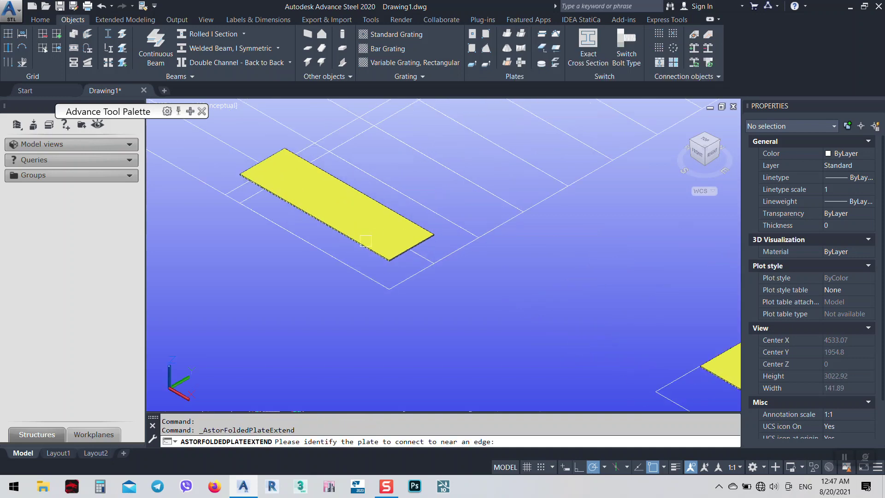
pyautogui.click(355, 245)
pyautogui.scroll(-7, 352, 240)
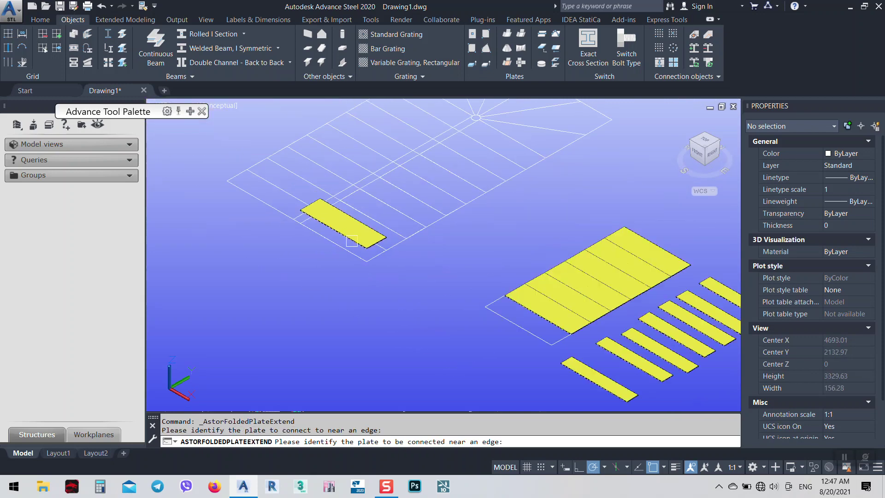
pyautogui.scroll(5, 578, 367)
pyautogui.click(577, 367)
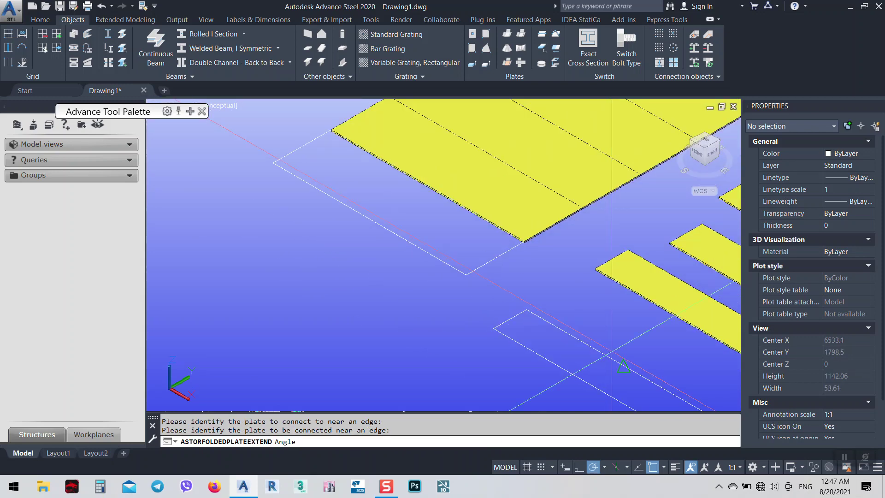
pyautogui.scroll(-6, 577, 368)
pyautogui.scroll(-3, 602, 357)
pyautogui.scroll(7, 502, 295)
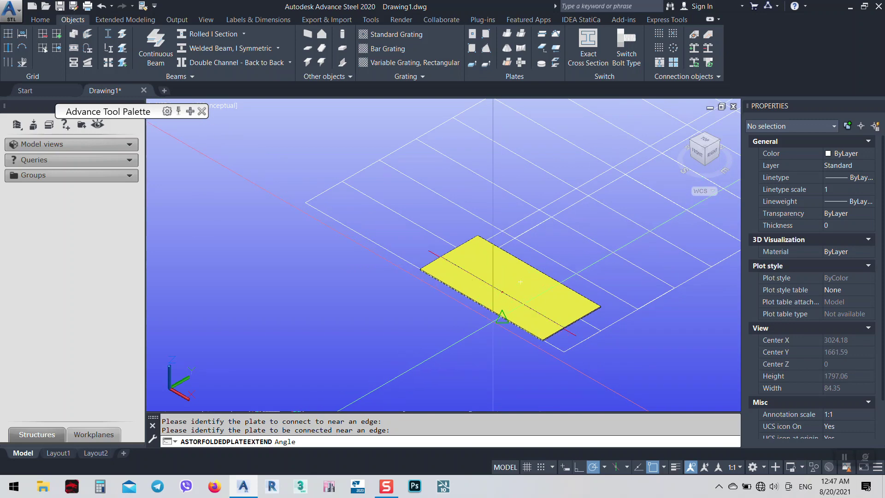
pyautogui.write('90')
pyautogui.press('Return')
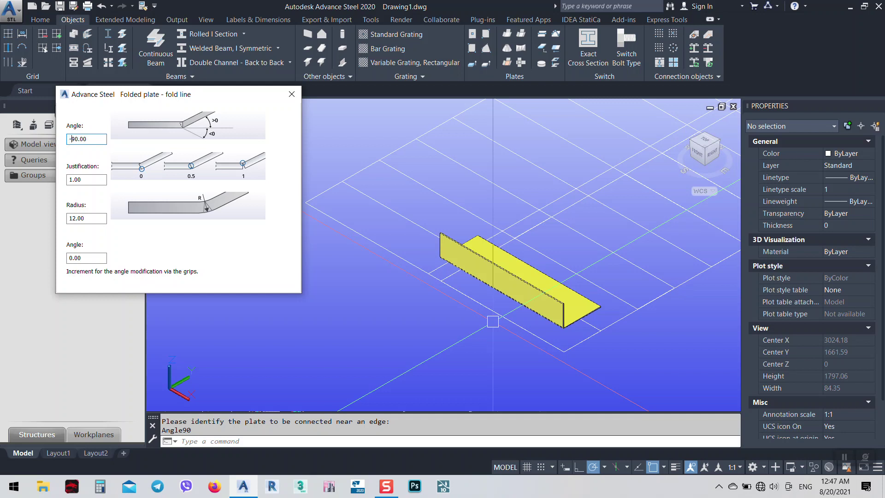
# - Set the fold line's angle to -90 so the riser plate turns down from the tread's front edge
pyautogui.click(91, 180)
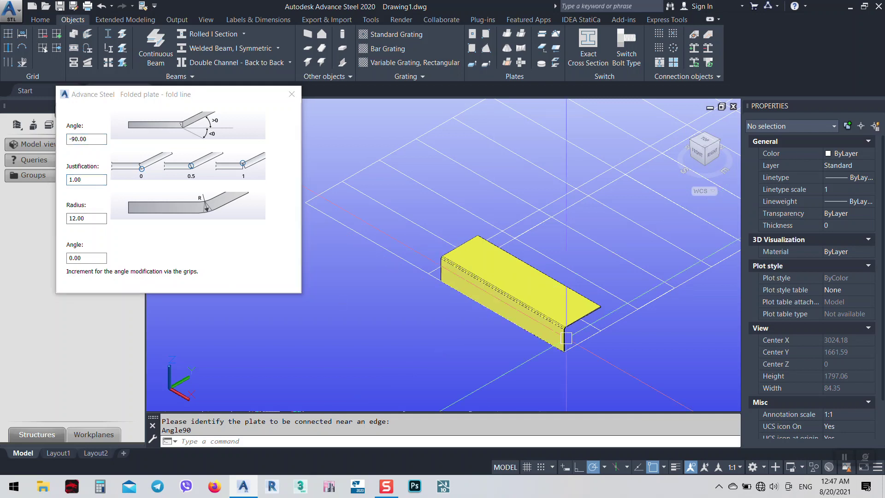
pyautogui.scroll(5, 565, 328)
pyautogui.scroll(-3, 577, 368)
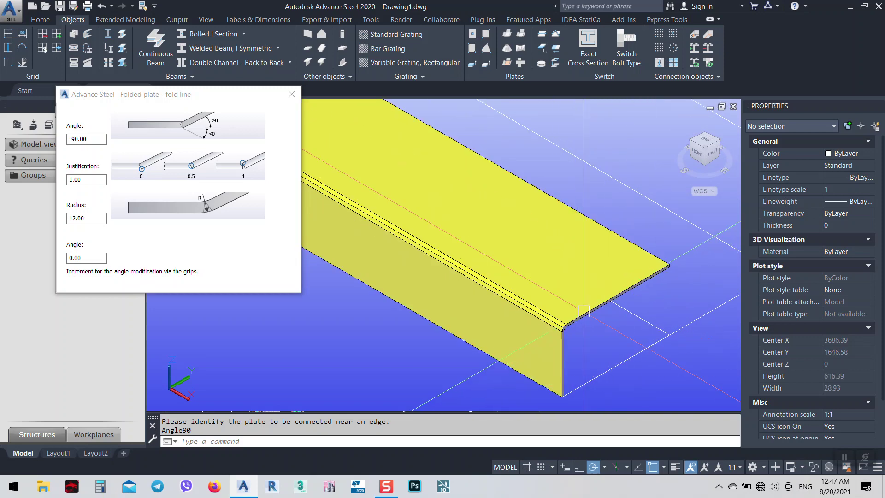
pyautogui.click(292, 94)
pyautogui.scroll(-3, 441, 371)
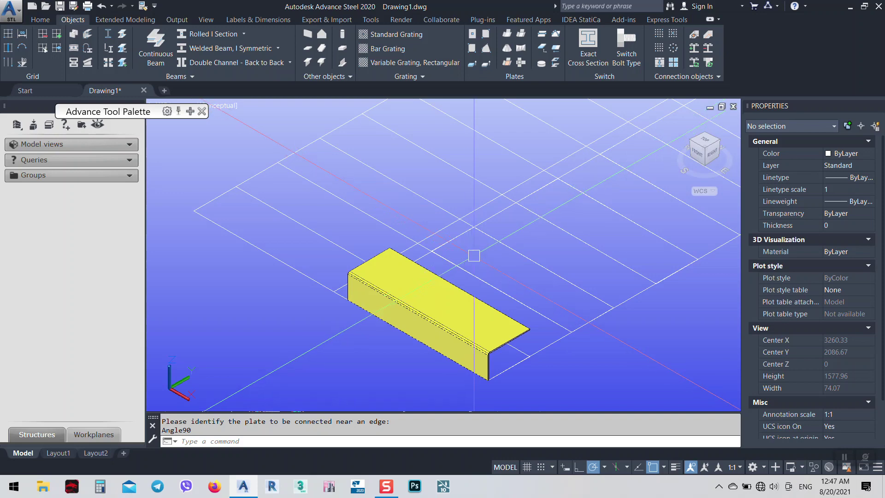
# - Join the nearest loose riser plate to the first tread's back edge as a folded plate with a 90 degree angle
pyautogui.scroll(-4, 481, 253)
pyautogui.moveTo(524, 292); pyautogui.dragTo(476, 254, button='middle')
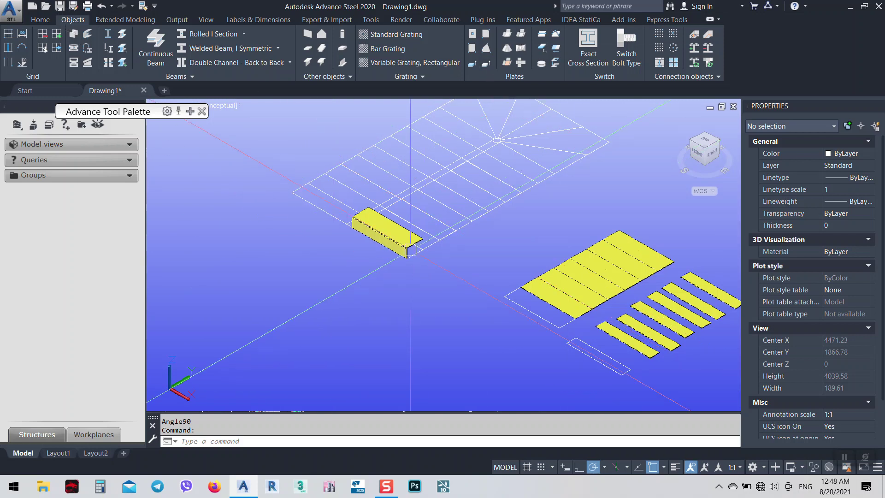
pyautogui.click(520, 34)
pyautogui.scroll(8, 398, 218)
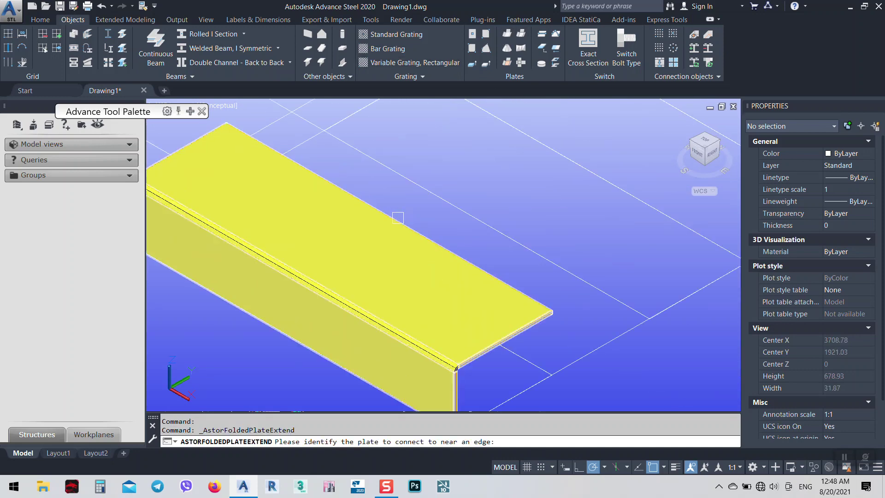
pyautogui.click(398, 218)
pyautogui.scroll(-6, 398, 217)
pyautogui.scroll(4, 636, 322)
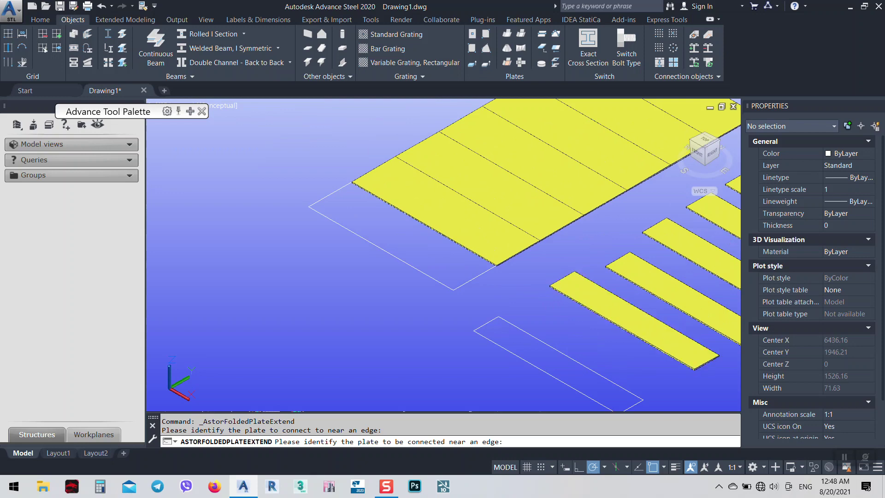
pyautogui.click(600, 308)
pyautogui.scroll(-3, 566, 317)
pyautogui.write('90')
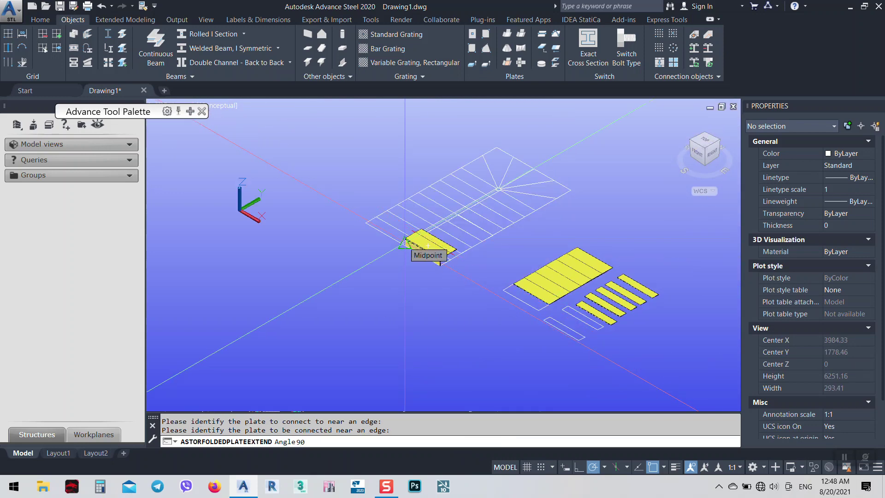
pyautogui.press('Return')
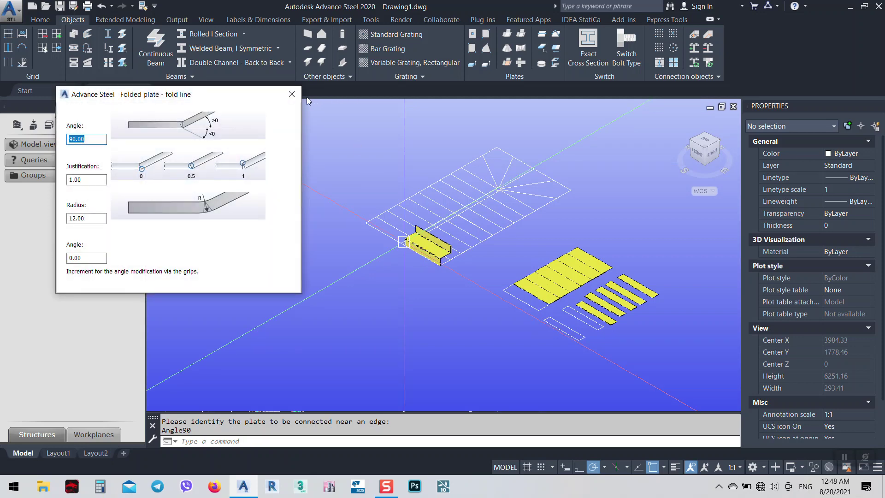
pyautogui.click(292, 96)
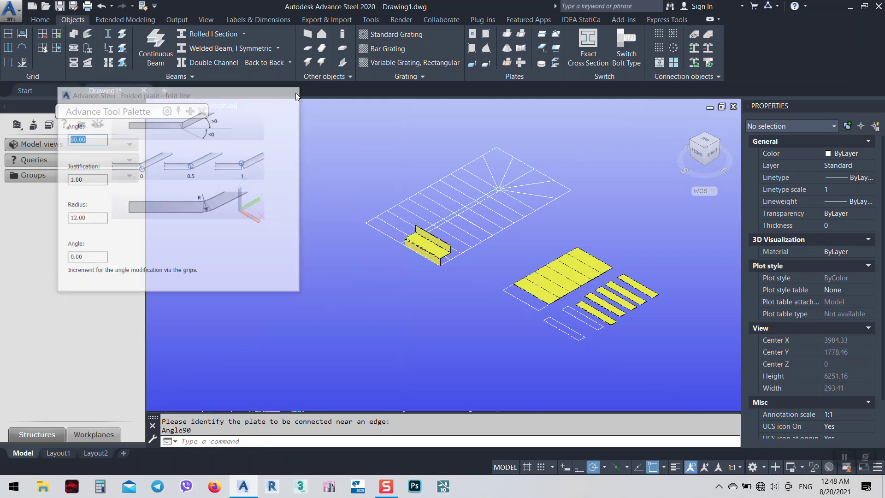
# - Join the nearest loose tread plate by its front edge to the second riser's top edge as a folded plate with a 90 degree angle
pyautogui.scroll(2, 451, 261)
pyautogui.moveTo(528, 268); pyautogui.dragTo(493, 251, button='middle')
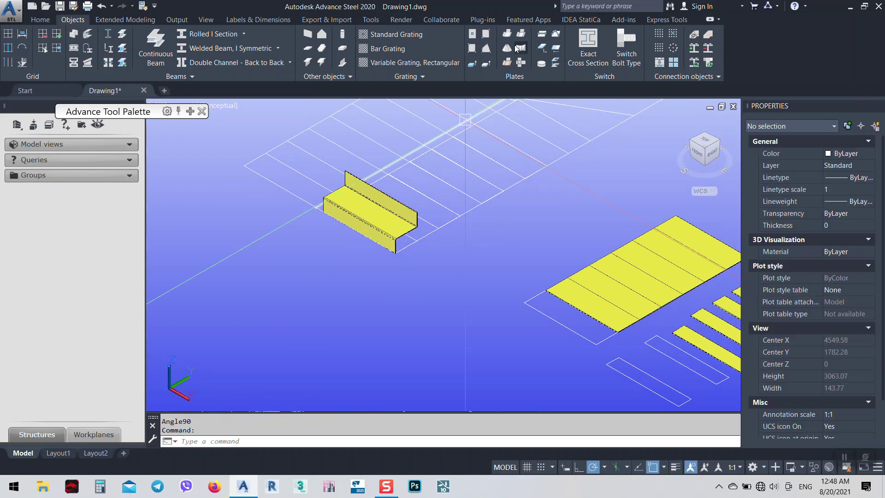
pyautogui.click(521, 36)
pyautogui.click(393, 191)
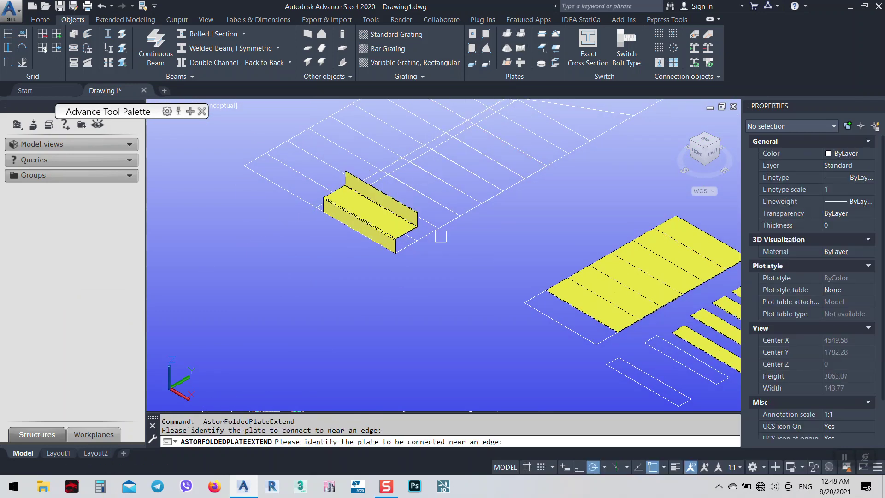
pyautogui.scroll(10, 567, 299)
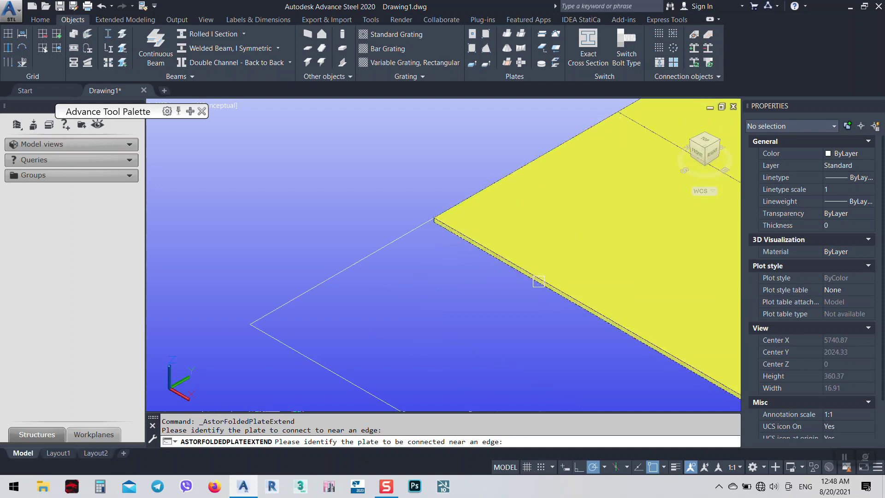
pyautogui.click(539, 283)
pyautogui.scroll(-11, 558, 297)
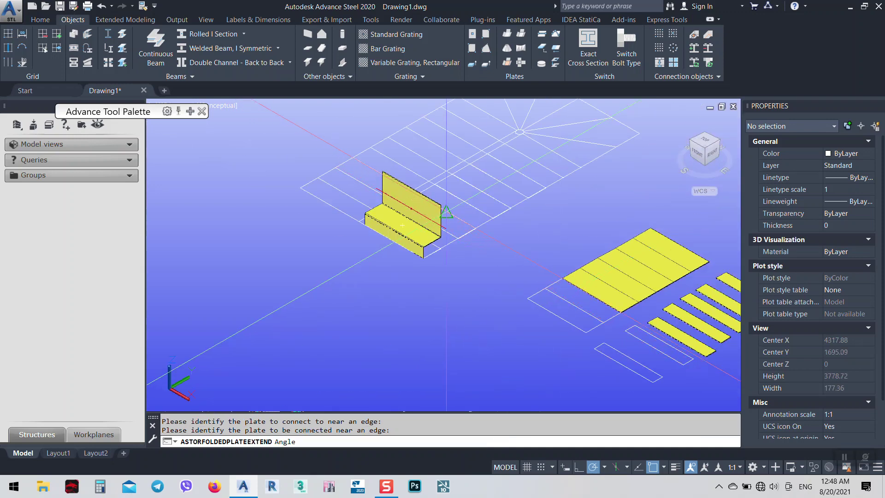
pyautogui.write('90')
pyautogui.press('Return')
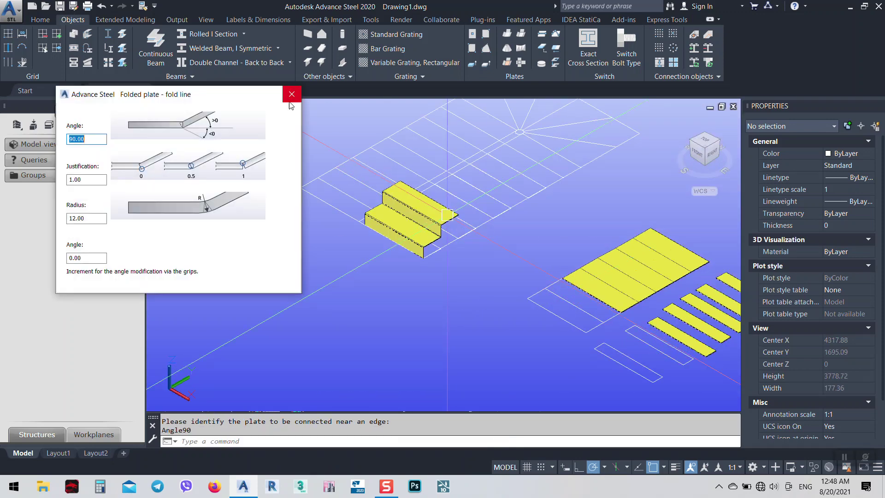
pyautogui.click(291, 97)
# - Examine the two folded steps on the stair plan and the remaining loose plates from several viewing angles
pyautogui.scroll(3, 449, 219)
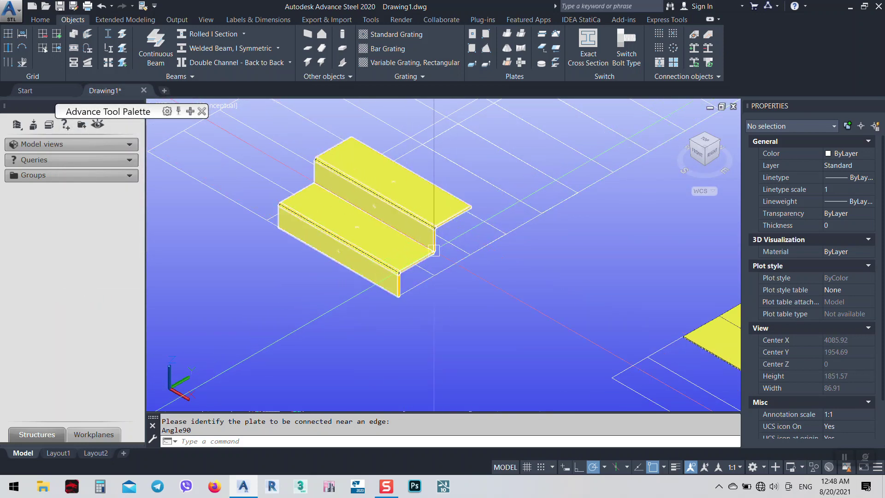
pyautogui.scroll(-2, 493, 244)
pyautogui.keyDown('shift'); pyautogui.moveTo(493, 245); pyautogui.dragTo(443, 284, button='middle'); pyautogui.keyUp('shift')
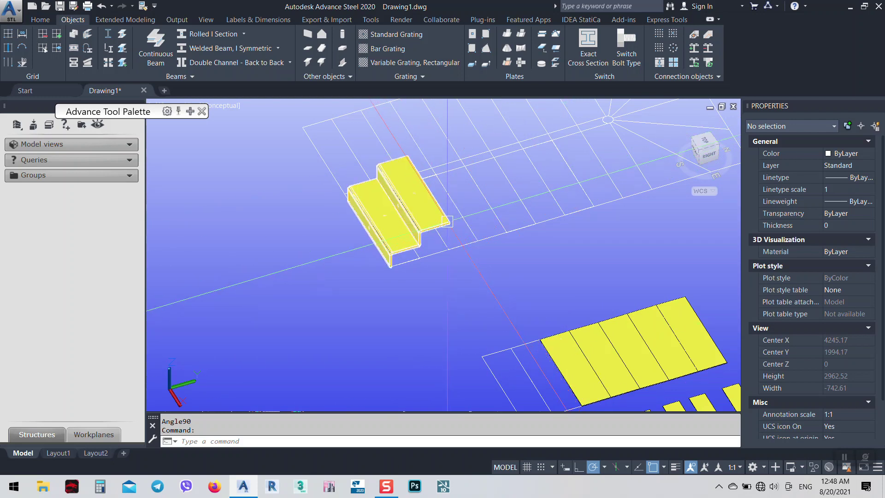
pyautogui.moveTo(447, 222)
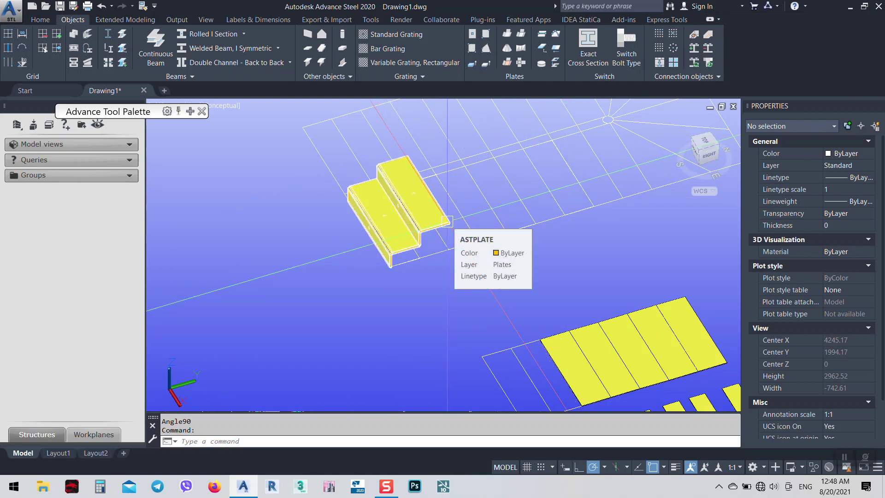
pyautogui.keyDown('shift'); pyautogui.moveTo(447, 222); pyautogui.dragTo(505, 210, button='middle'); pyautogui.keyUp('shift')
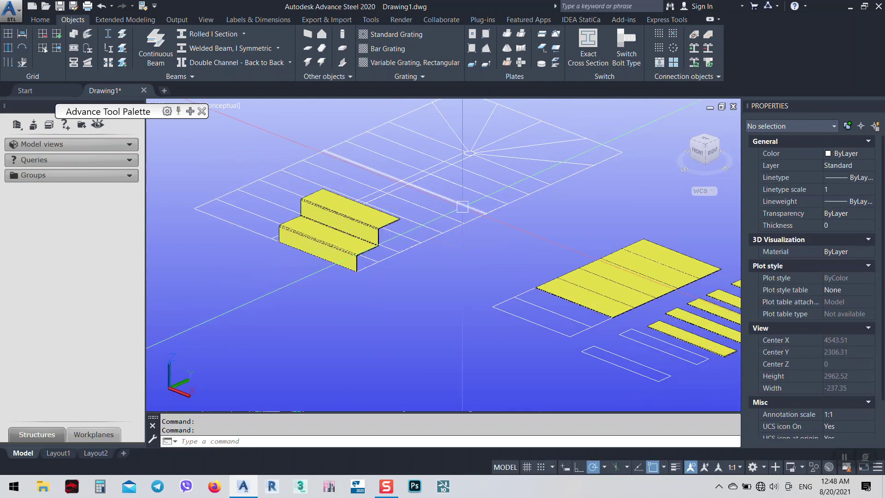
pyautogui.scroll(3, 447, 210)
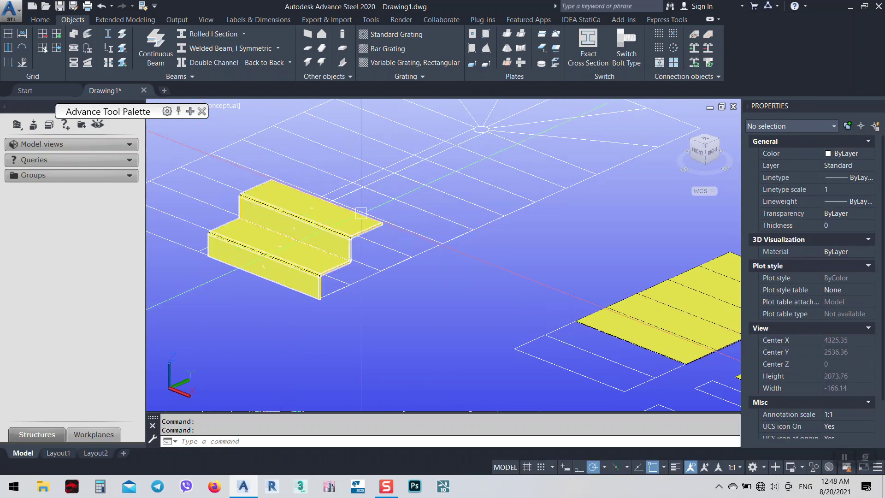
pyautogui.scroll(-4, 348, 264)
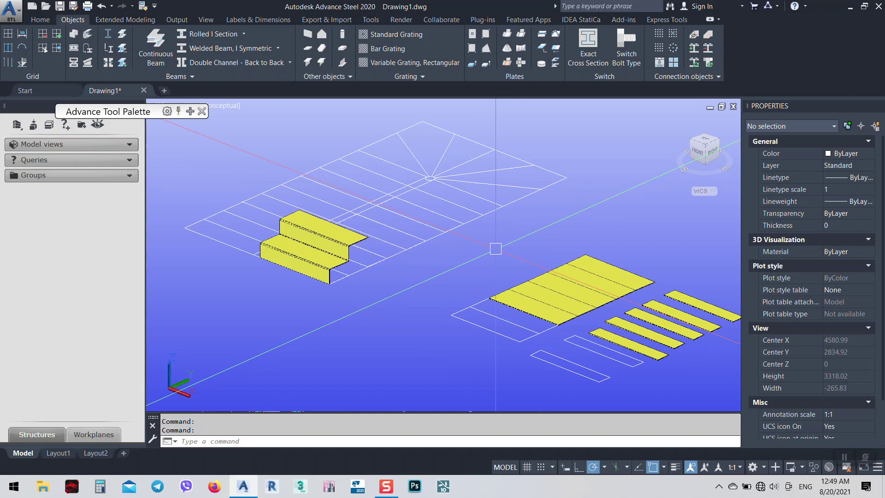
pyautogui.keyDown('shift'); pyautogui.moveTo(496, 249); pyautogui.dragTo(560, 204, button='middle'); pyautogui.keyUp('shift')
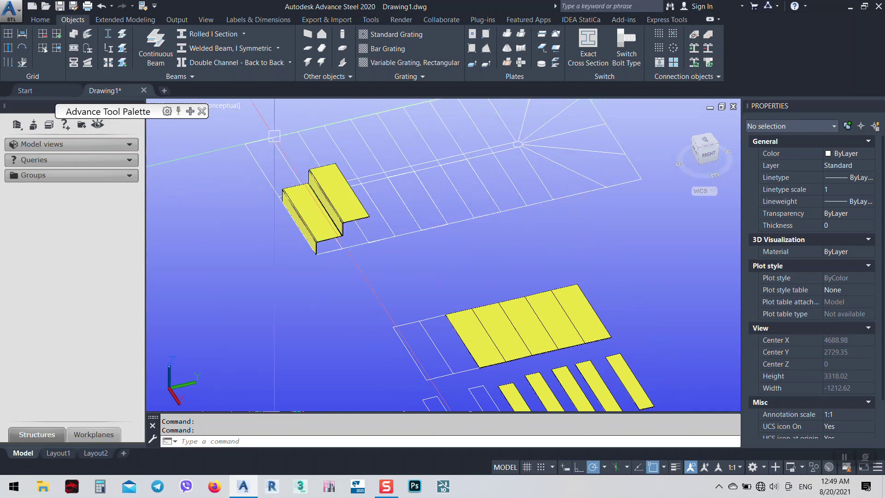
pyautogui.keyDown('shift'); pyautogui.moveTo(480, 295); pyautogui.dragTo(433, 194, button='middle'); pyautogui.keyUp('shift')
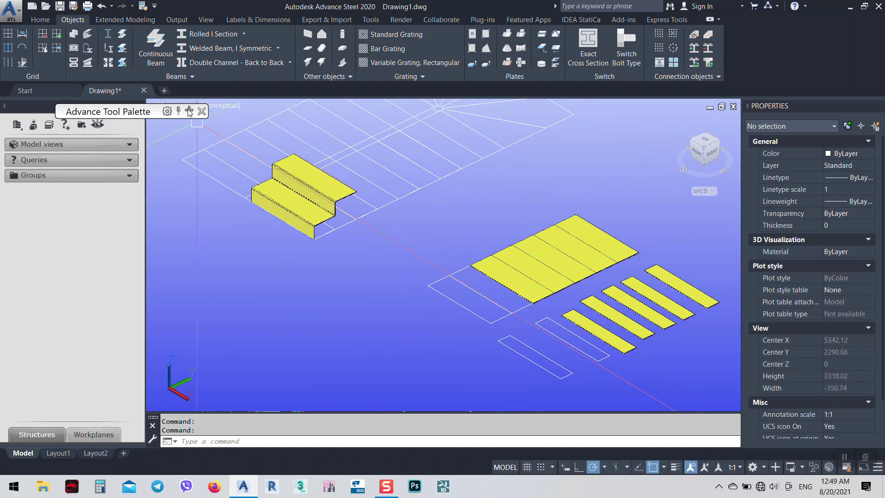
# - Join the nearest loose riser plate to the second tread's back edge as a folded plate and set the fold line's angle to -90
pyautogui.click(521, 37)
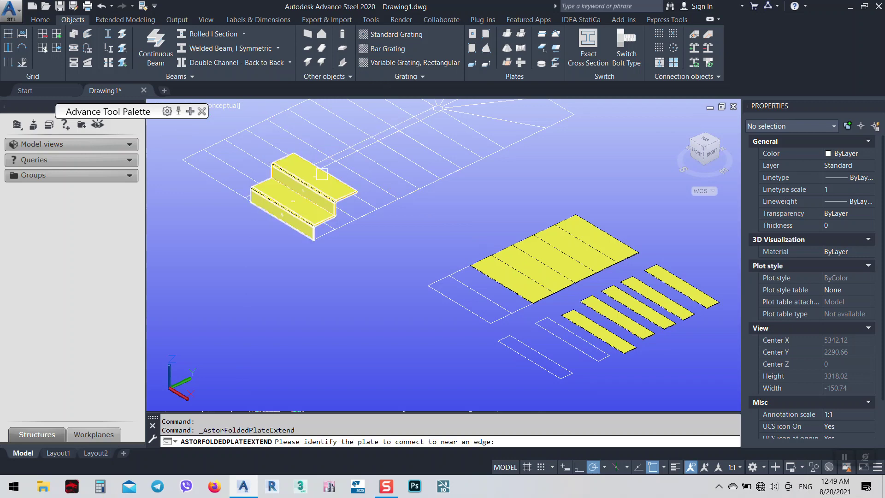
pyautogui.scroll(3, 326, 178)
pyautogui.click(347, 179)
pyautogui.scroll(-4, 348, 175)
pyautogui.scroll(-3, 349, 174)
pyautogui.scroll(7, 461, 244)
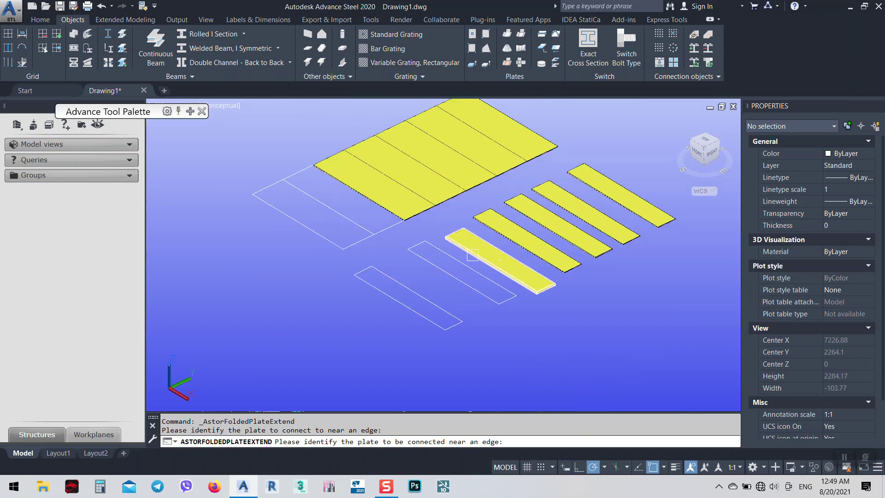
pyautogui.click(489, 268)
pyautogui.scroll(-6, 489, 270)
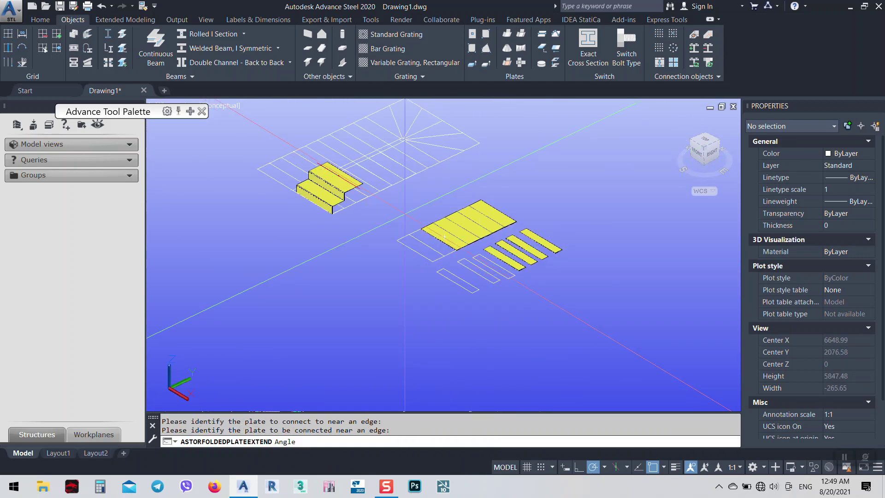
pyautogui.write('90')
pyautogui.press('Return')
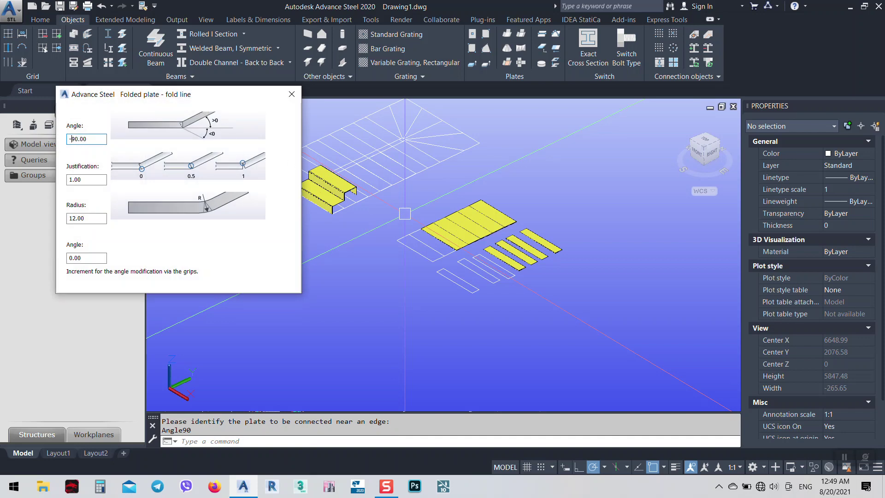
pyautogui.doubleClick(73, 138)
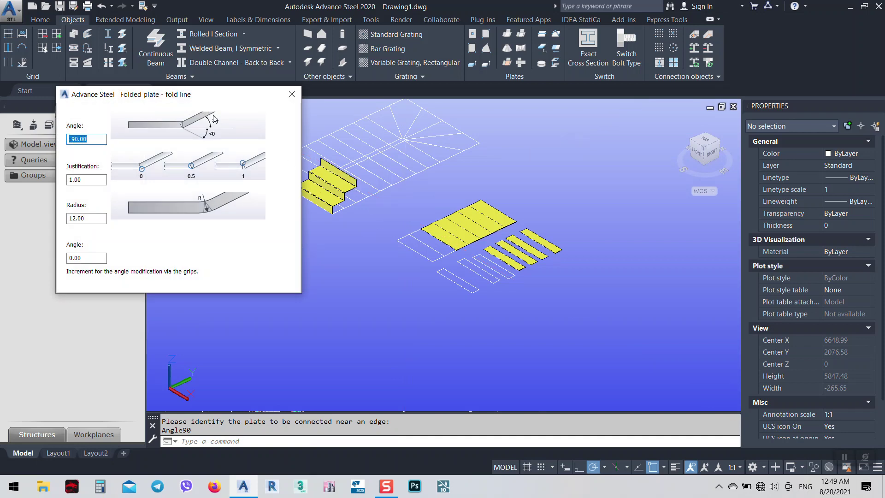
pyautogui.click(297, 94)
# - Try to join the nearest loose tread plate to the third riser's top edge as a folded plate
pyautogui.scroll(3, 471, 202)
pyautogui.moveTo(254, 206); pyautogui.dragTo(365, 257, button='middle')
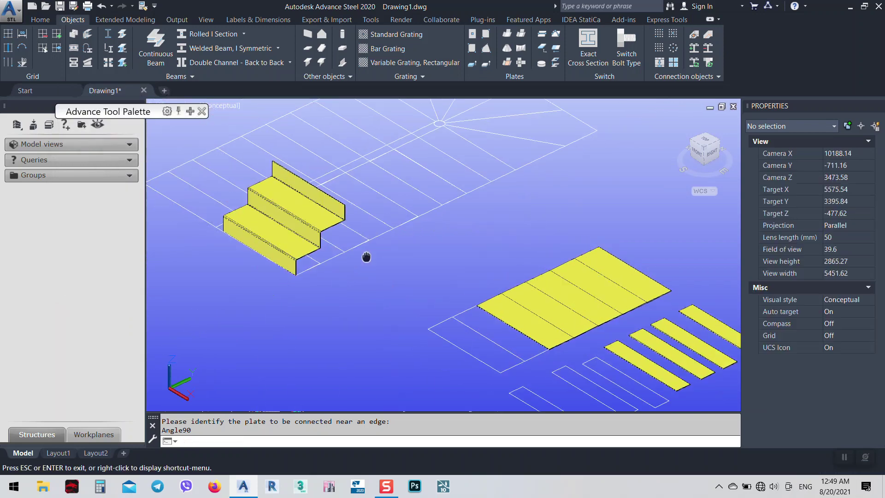
pyautogui.click(520, 35)
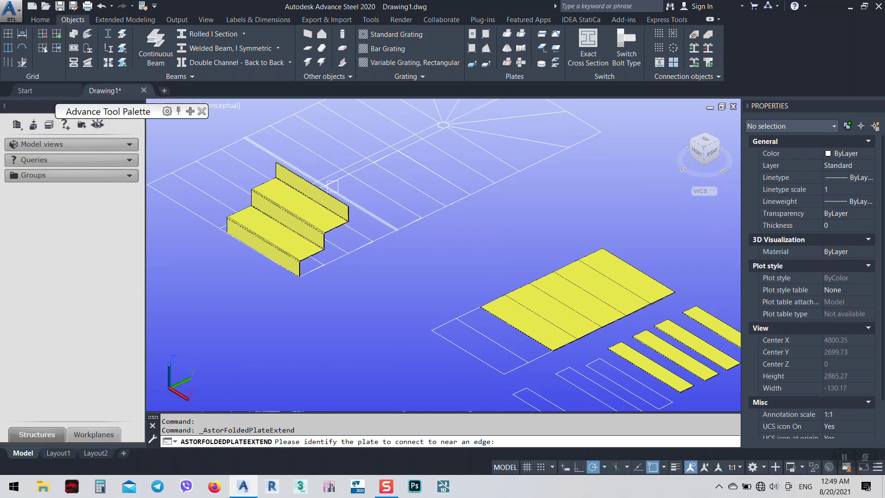
pyautogui.click(510, 336)
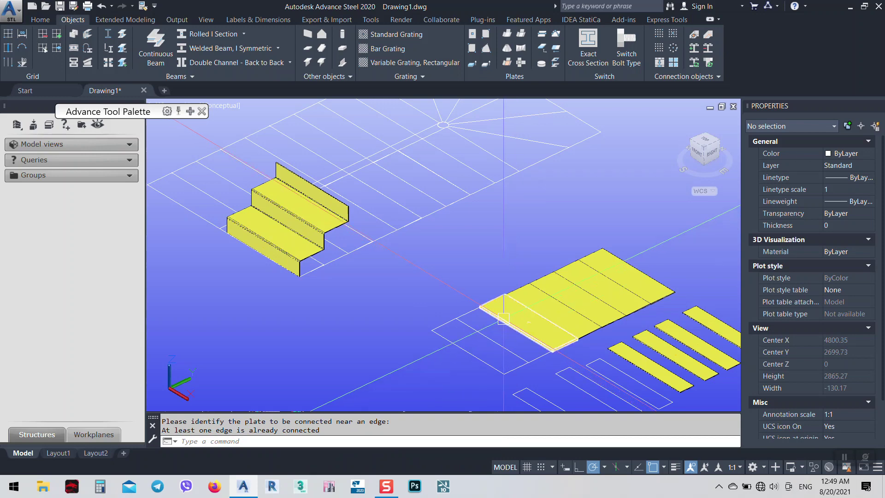
# - Join the nearest loose tread plate by its front edge to the third riser's top edge as a folded plate with a 90 degree angle
pyautogui.click(522, 34)
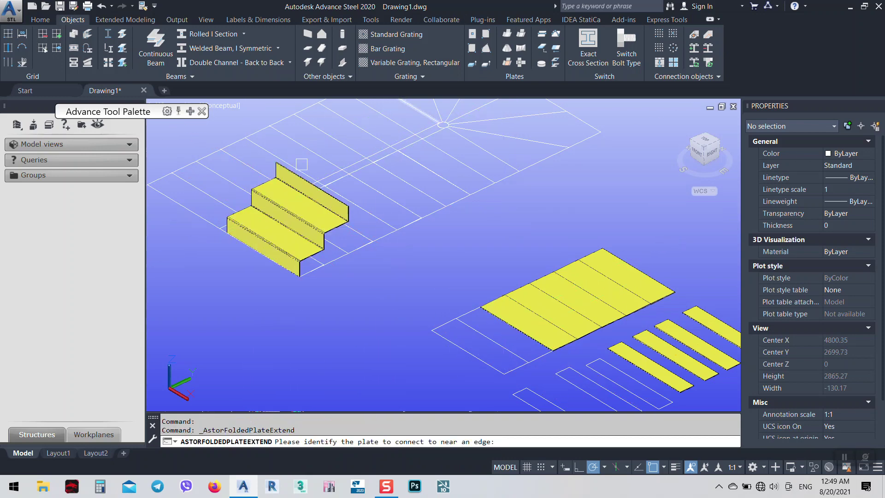
pyautogui.scroll(8, 328, 264)
pyautogui.click(334, 241)
pyautogui.scroll(-8, 336, 199)
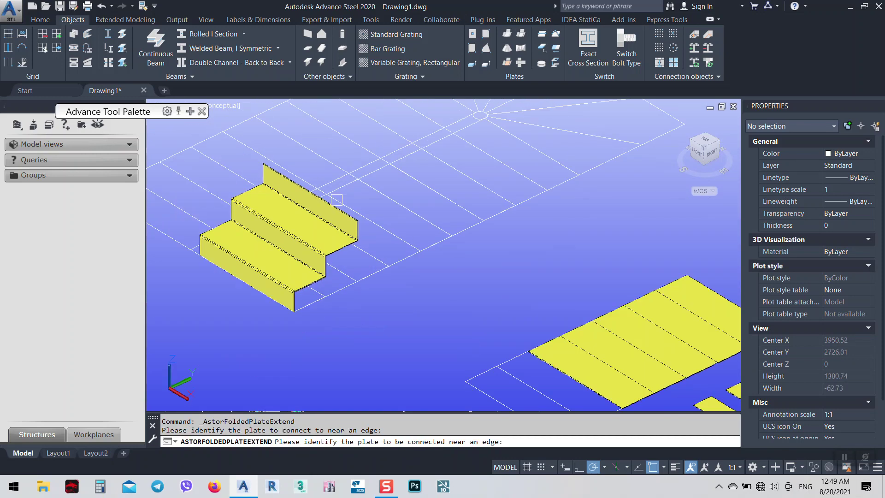
pyautogui.click(560, 372)
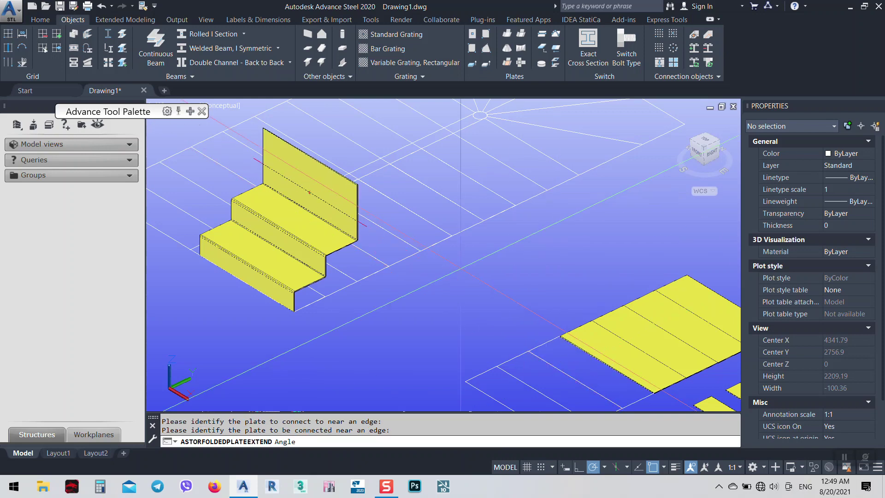
pyautogui.write('90')
pyautogui.press('Return')
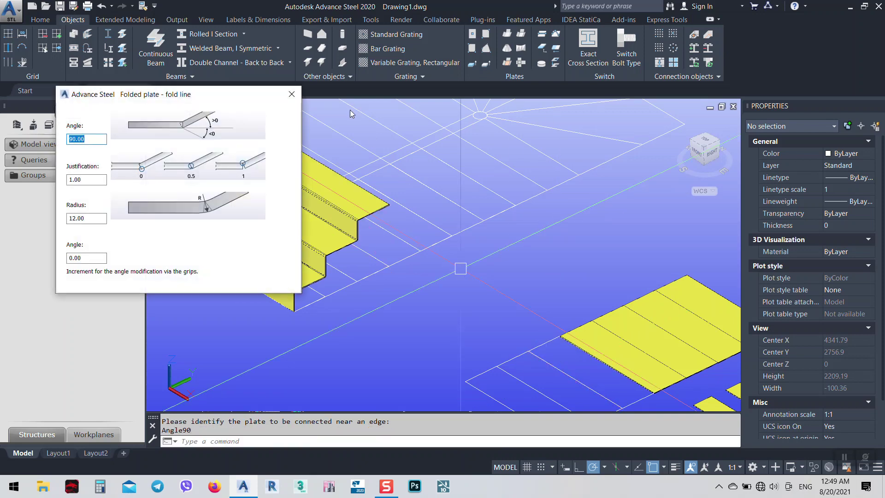
pyautogui.click(292, 94)
# - Join the nearest loose riser plate to the third tread's back edge as a folded plate with a -90 degree angle
pyautogui.scroll(-4, 399, 150)
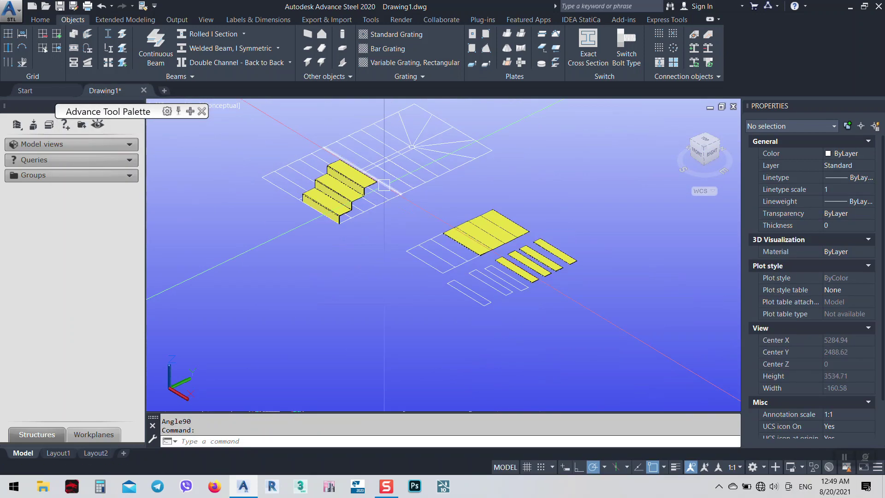
pyautogui.moveTo(417, 232)
pyautogui.keyDown('shift'); pyautogui.mouseDown(button='middle')
pyautogui.moveTo(369, 232)
pyautogui.moveTo(424, 216)
pyautogui.mouseUp(button='middle'); pyautogui.keyUp('shift')
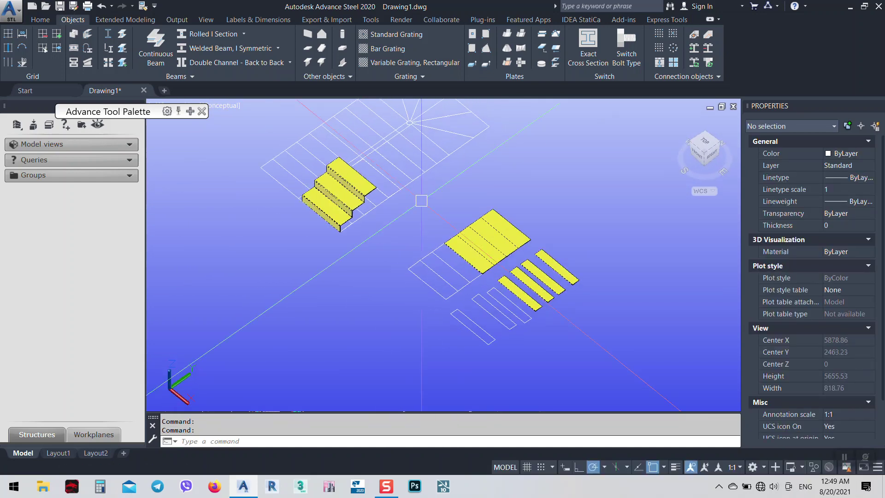
pyautogui.click(521, 34)
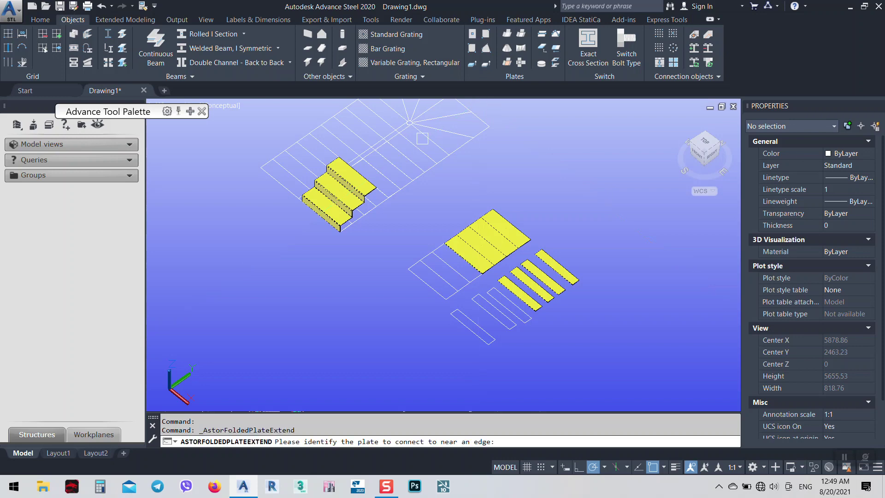
pyautogui.scroll(4, 363, 181)
pyautogui.click(343, 196)
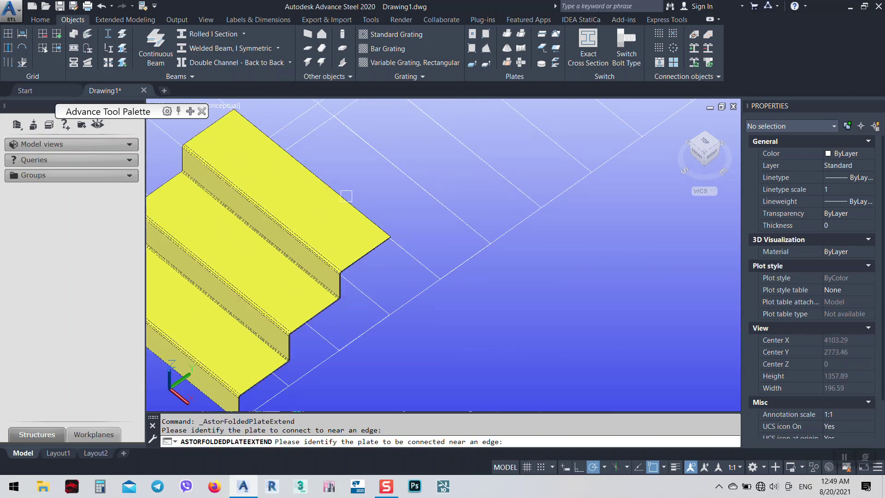
pyautogui.scroll(-5, 392, 230)
pyautogui.scroll(2, 438, 267)
pyautogui.click(441, 256)
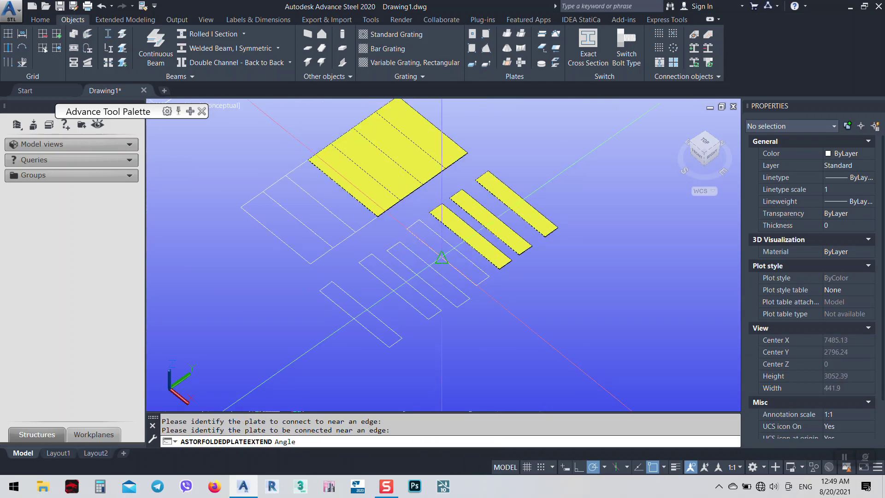
pyautogui.scroll(-4, 441, 257)
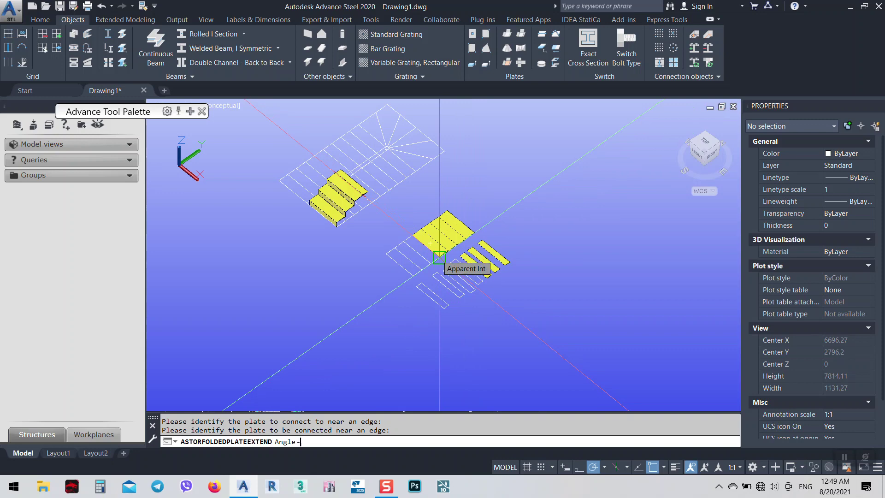
pyautogui.press('Return')
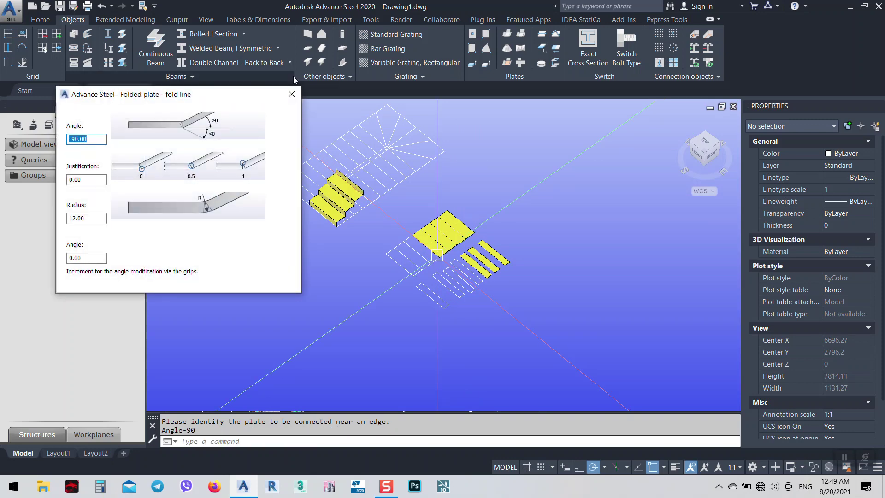
pyautogui.click(292, 94)
# - Join the nearest loose tread plate by its front edge to the fourth riser's top edge as a folded plate with a 90 degree angle
pyautogui.scroll(3, 367, 183)
pyautogui.moveTo(442, 105); pyautogui.dragTo(443, 118, button='middle')
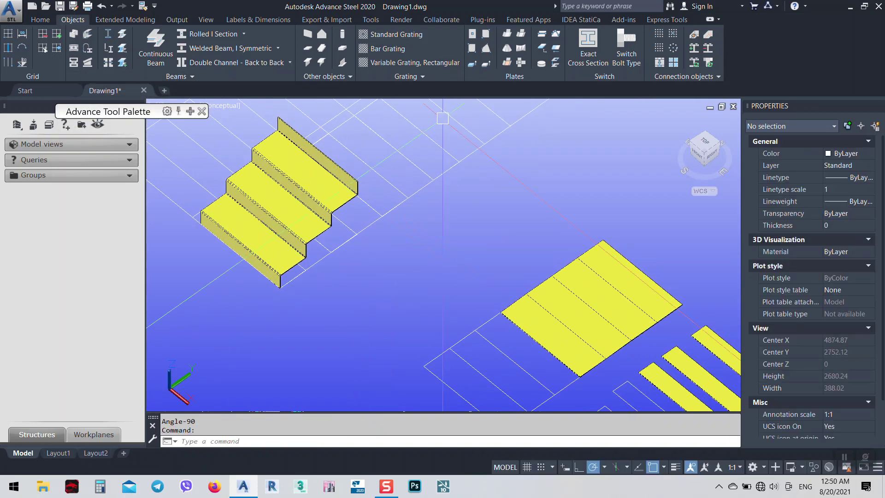
pyautogui.click(522, 36)
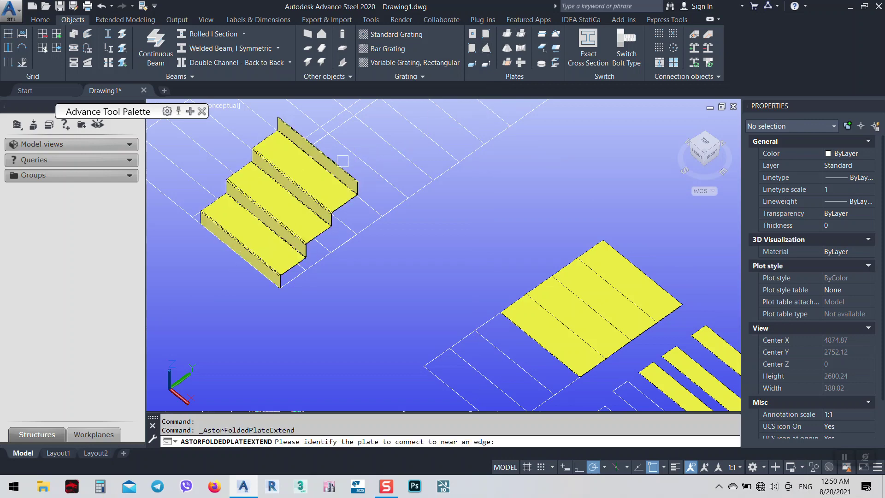
pyautogui.click(527, 337)
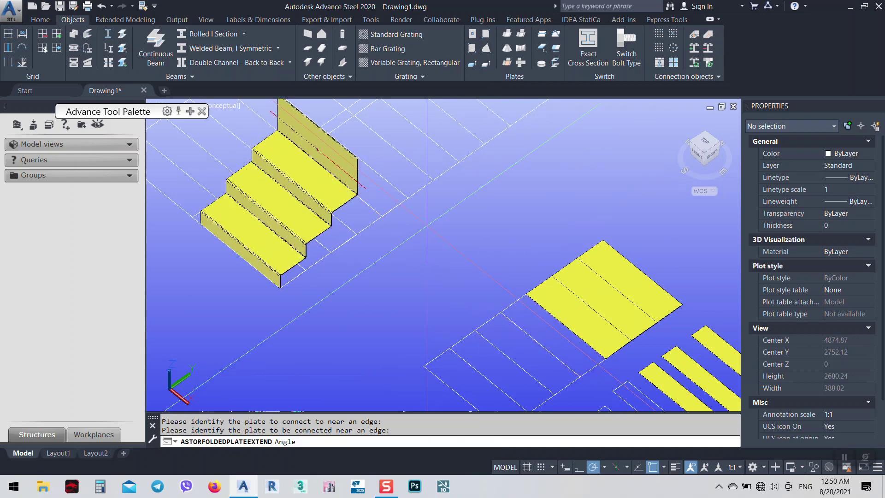
pyautogui.write('90')
pyautogui.press('Return')
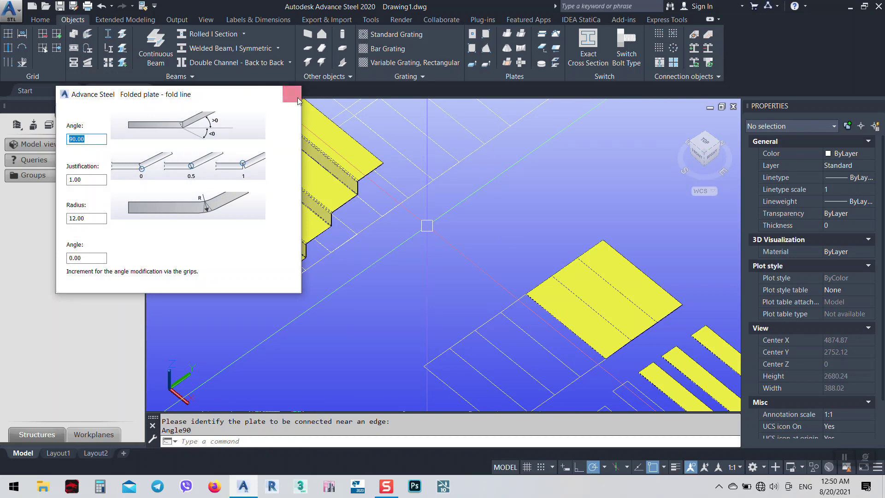
pyautogui.click(298, 99)
# - Join the nearest loose riser plate to the fourth tread's back edge as a folded plate with a -90 degree angle
pyautogui.scroll(-1, 366, 240)
pyautogui.keyDown('shift'); pyautogui.moveTo(399, 252); pyautogui.dragTo(355, 224, button='middle'); pyautogui.keyUp('shift')
pyautogui.scroll(10, 258, 247)
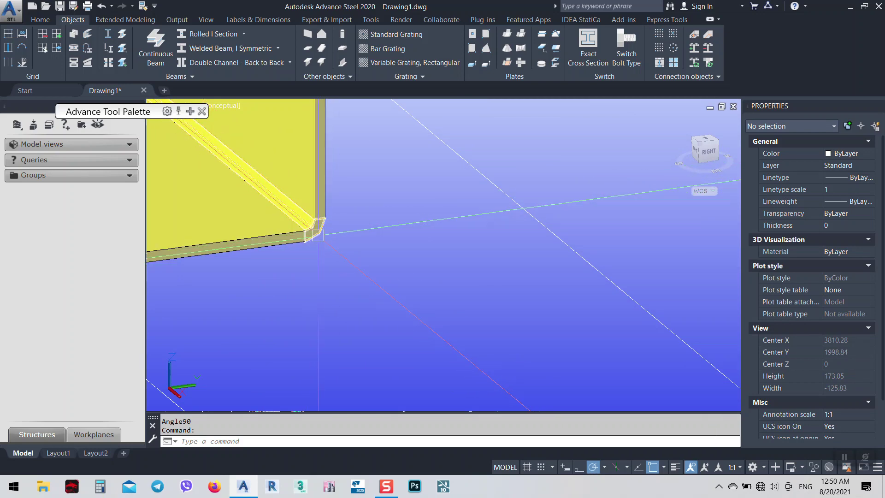
pyautogui.scroll(-5, 326, 255)
pyautogui.scroll(-10, 327, 254)
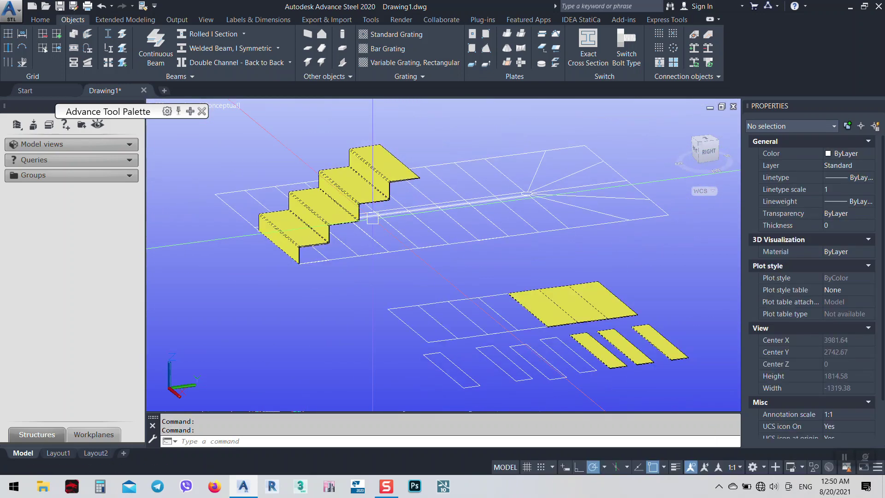
pyautogui.click(525, 36)
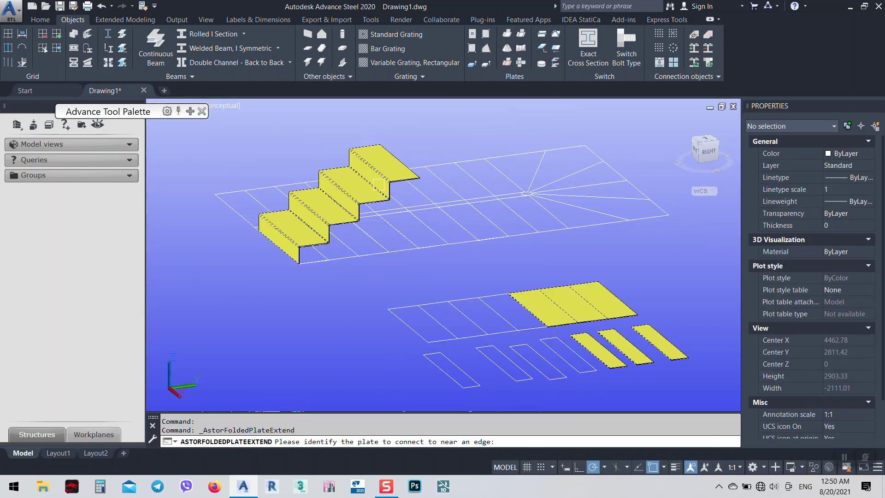
pyautogui.scroll(6, 438, 120)
pyautogui.scroll(-3, 437, 120)
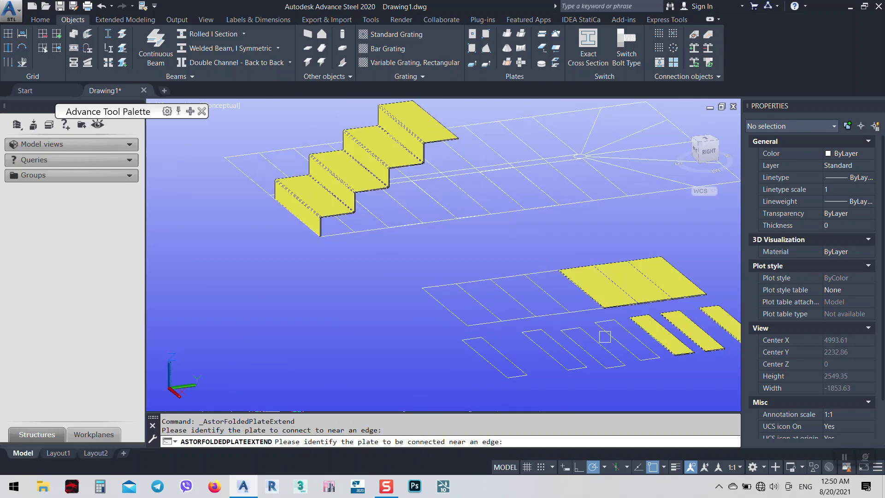
pyautogui.click(651, 334)
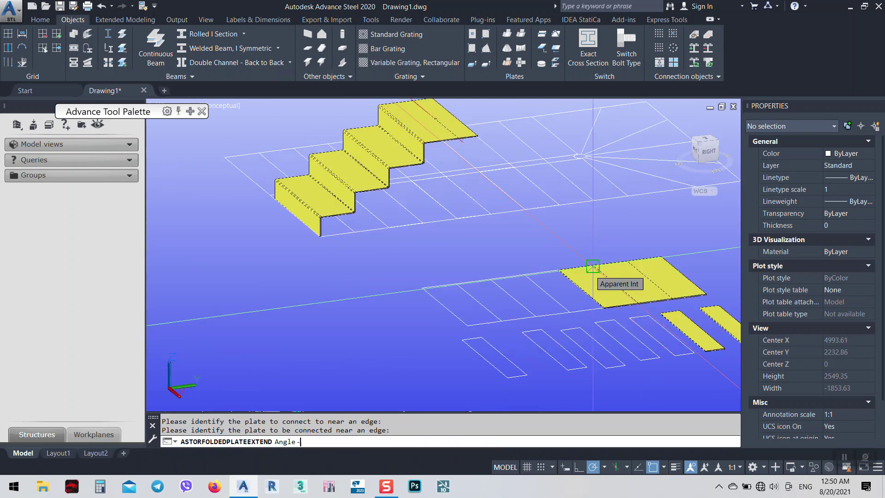
pyautogui.write('-90')
pyautogui.press('Return')
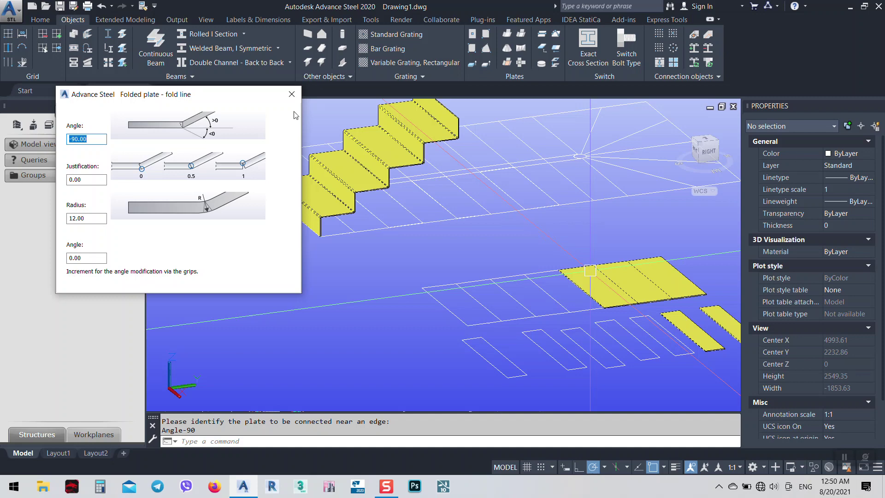
pyautogui.click(292, 94)
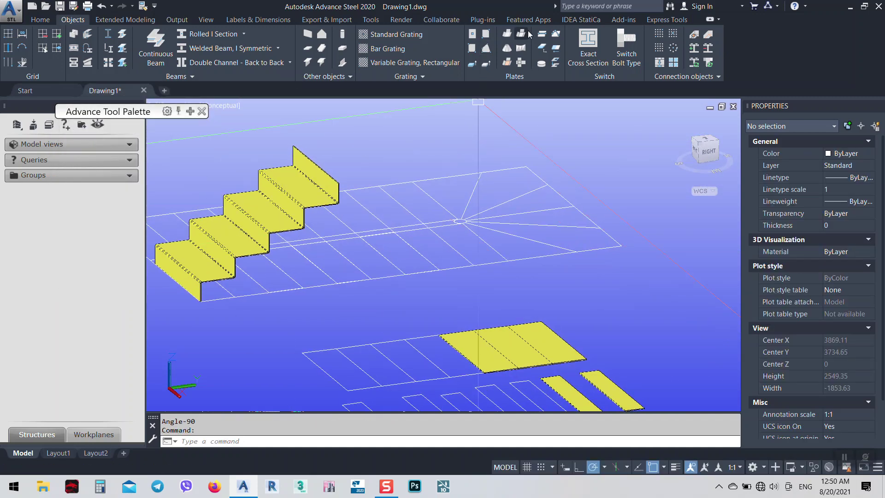
# - Join the nearest loose tread plate by its front edge to the fifth riser's top edge as a folded plate with a 90 degree angle
pyautogui.click(320, 161)
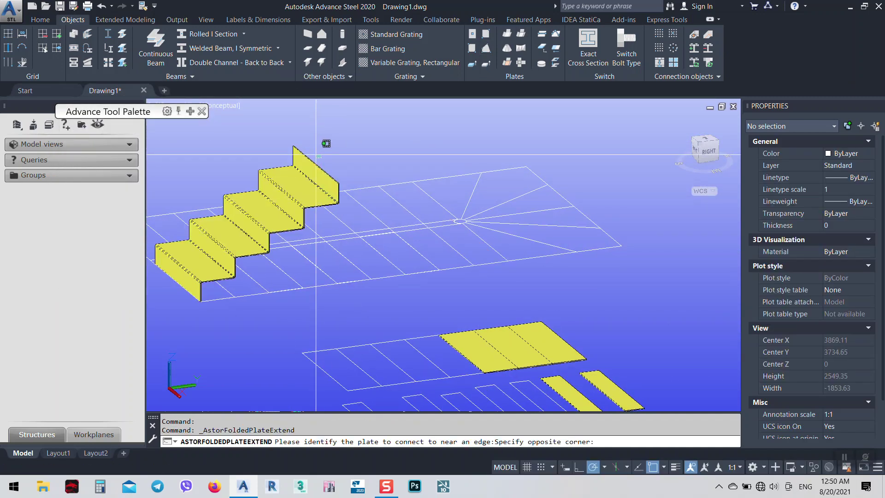
pyautogui.scroll(3, 320, 162)
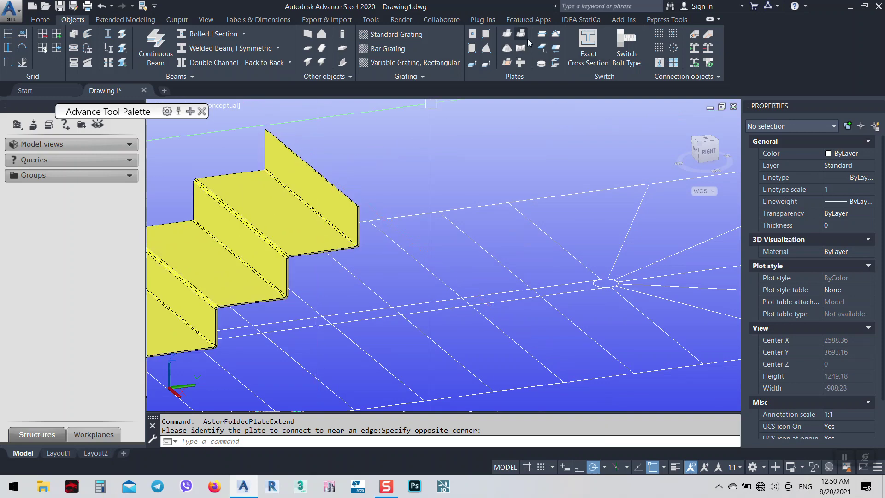
pyautogui.click(527, 39)
pyautogui.click(331, 178)
pyautogui.scroll(-2, 359, 154)
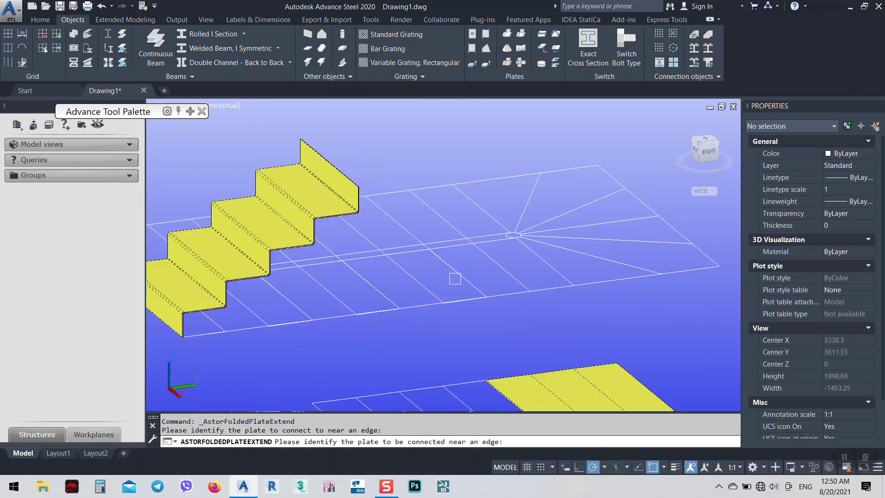
pyautogui.click(509, 397)
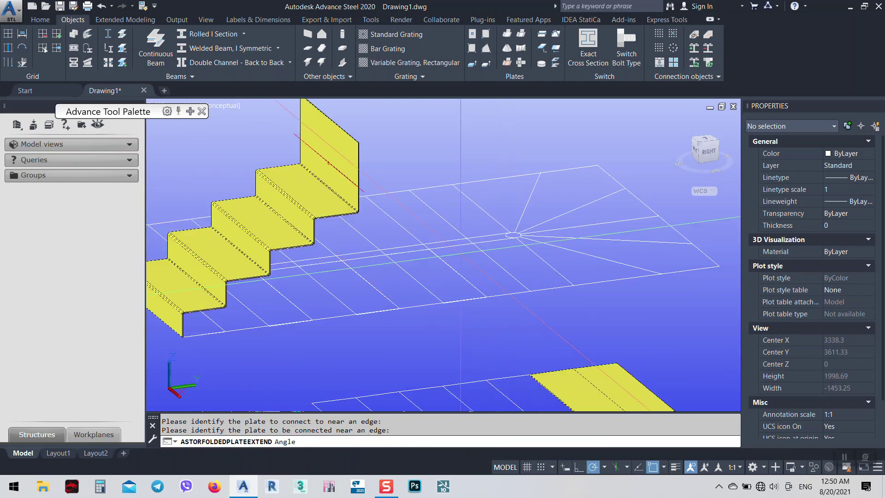
pyautogui.press('Return')
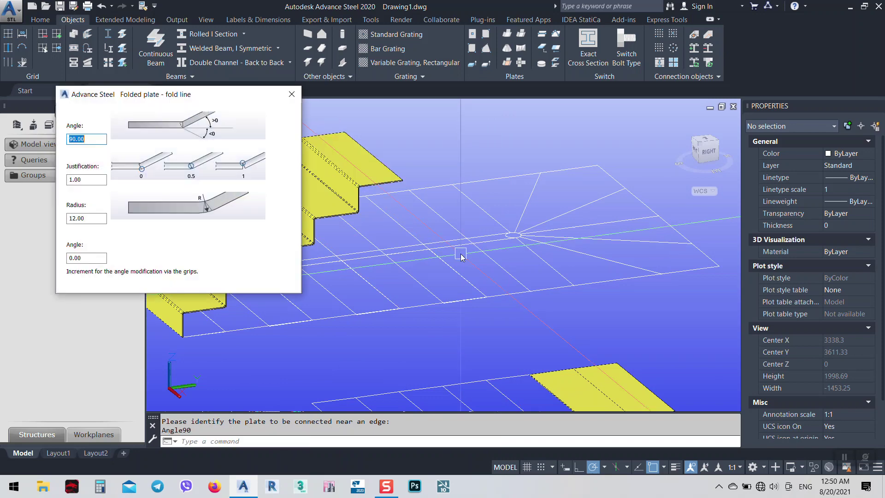
pyautogui.click(292, 101)
# - Join the nearest loose riser plate to the fifth tread's back edge as a folded plate with a -90 degree angle
pyautogui.scroll(-4, 399, 176)
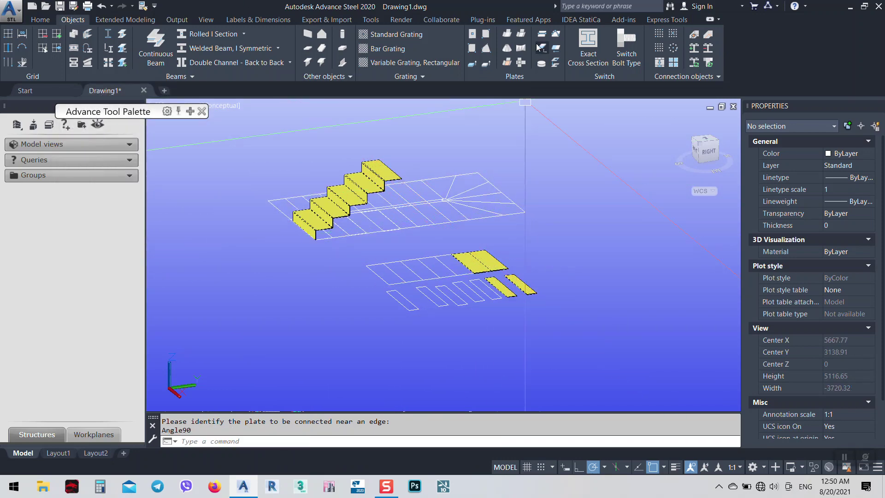
pyautogui.click(519, 37)
pyautogui.scroll(5, 391, 139)
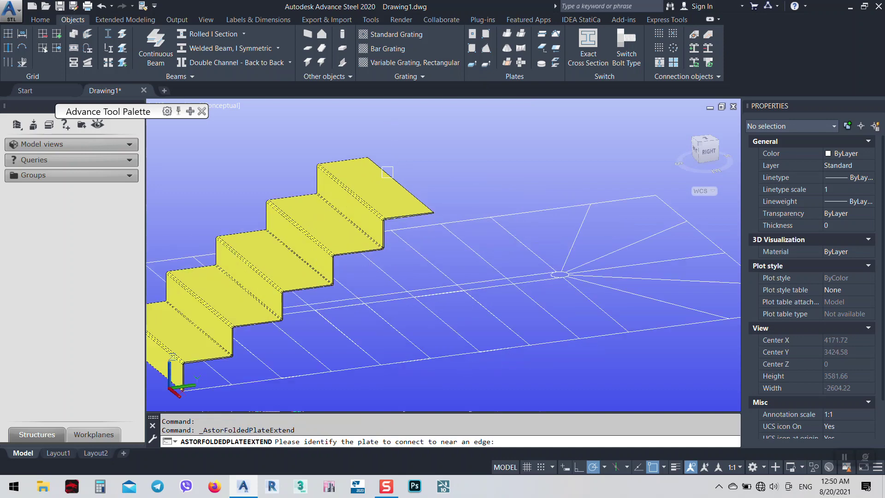
pyautogui.scroll(-5, 401, 151)
pyautogui.scroll(8, 502, 286)
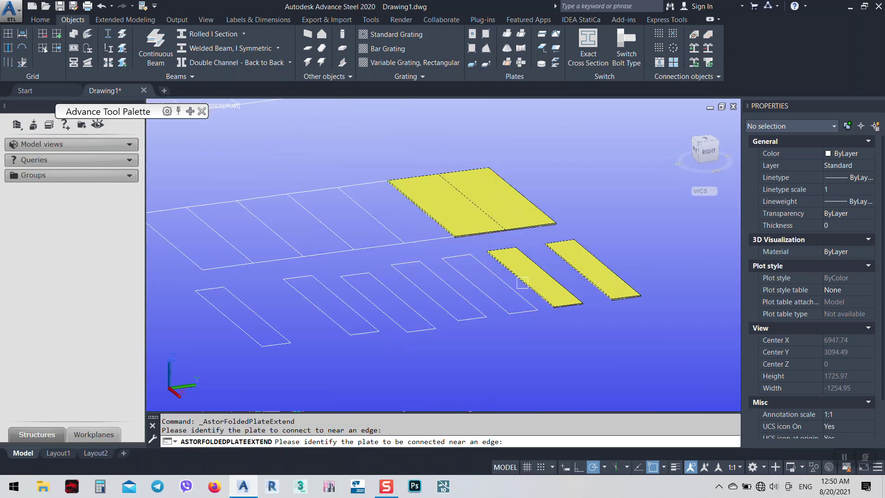
pyautogui.click(520, 282)
pyautogui.scroll(-7, 519, 291)
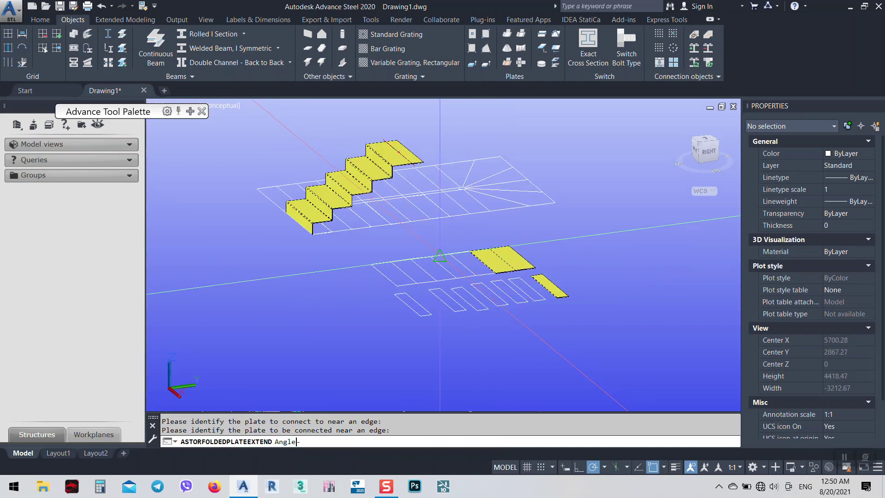
pyautogui.click(439, 256)
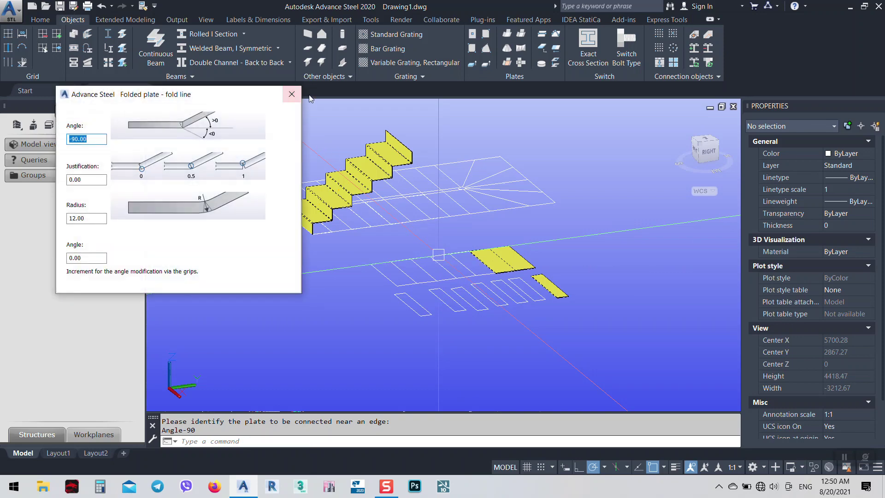
pyautogui.click(292, 94)
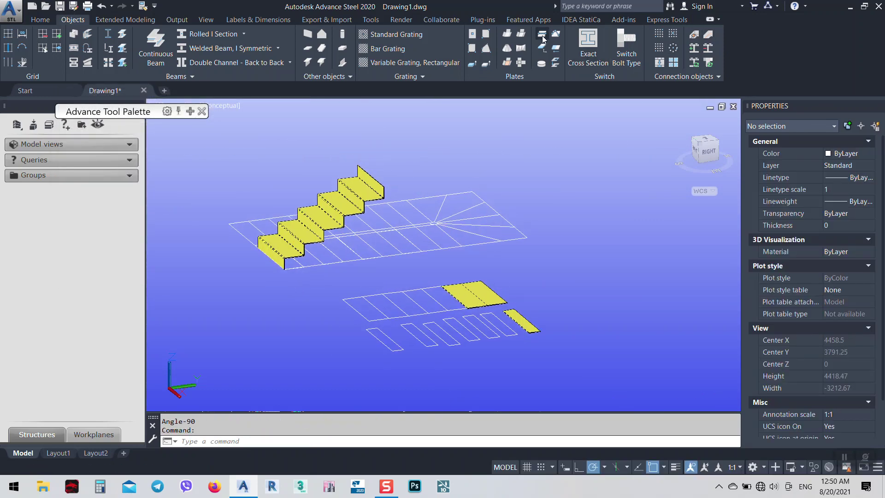
# - Join the nearest loose tread plate by its front edge to the sixth riser's top edge as a folded plate with a 90 degree angle
pyautogui.click(521, 35)
pyautogui.scroll(3, 233, 163)
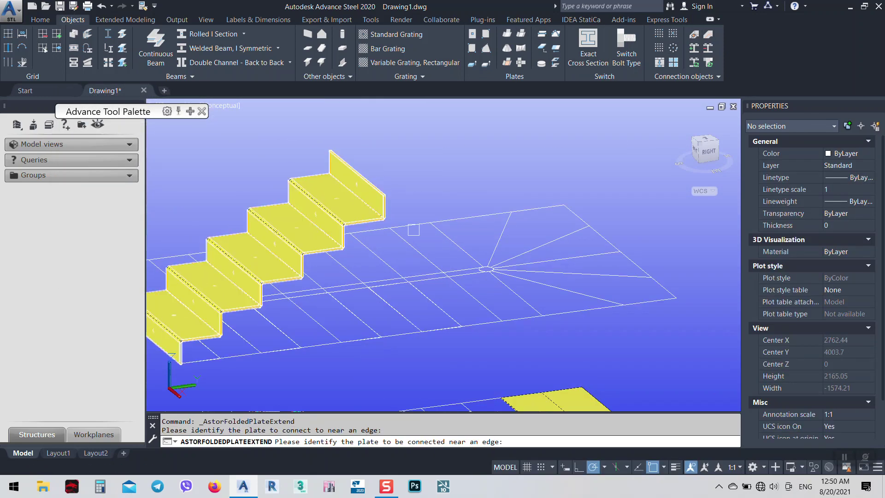
pyautogui.scroll(-4, 429, 182)
pyautogui.scroll(4, 429, 182)
pyautogui.click(431, 259)
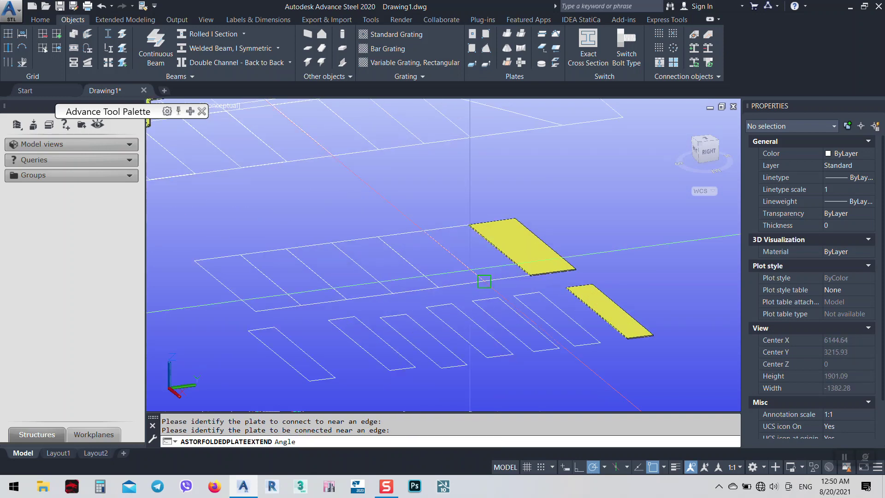
pyautogui.scroll(-4, 457, 255)
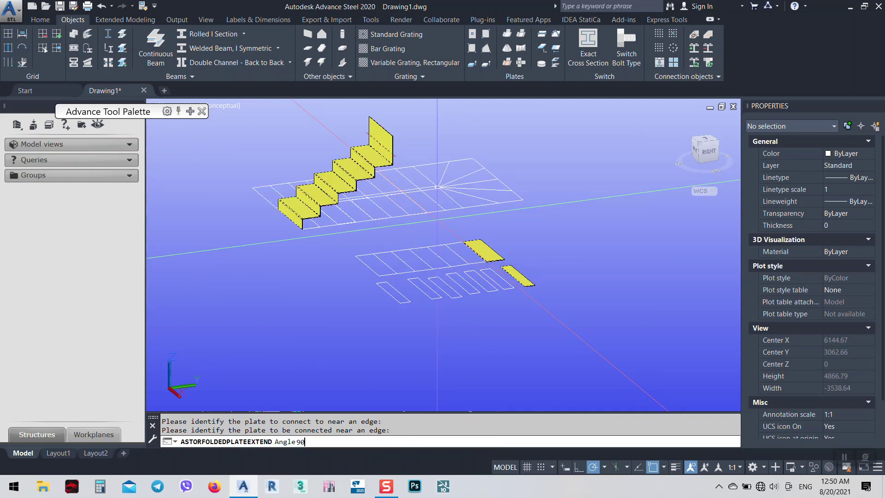
pyautogui.press('Return')
pyautogui.click(292, 94)
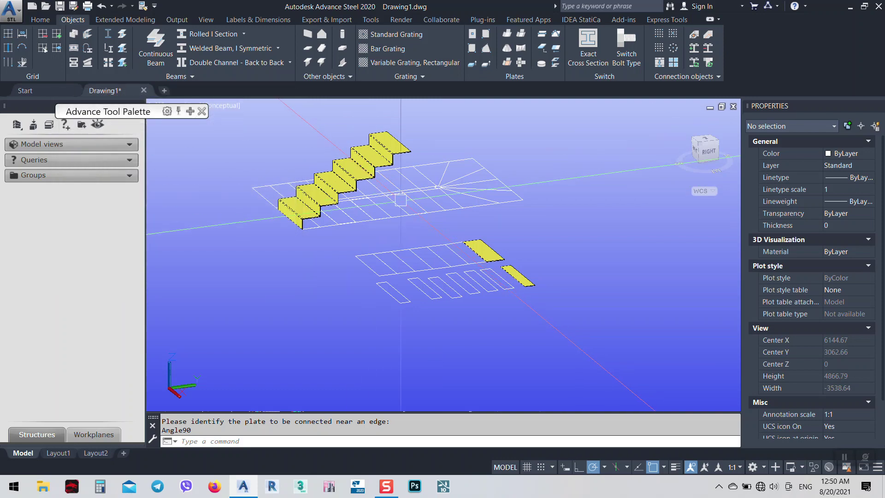
# - Copy the remaining loose tread and riser plates together three times, side by side beyond the originals
pyautogui.keyDown('shift'); pyautogui.moveTo(392, 249); pyautogui.dragTo(434, 195, button='middle'); pyautogui.keyUp('shift')
pyautogui.moveTo(488, 261); pyautogui.dragTo(389, 136, button='middle')
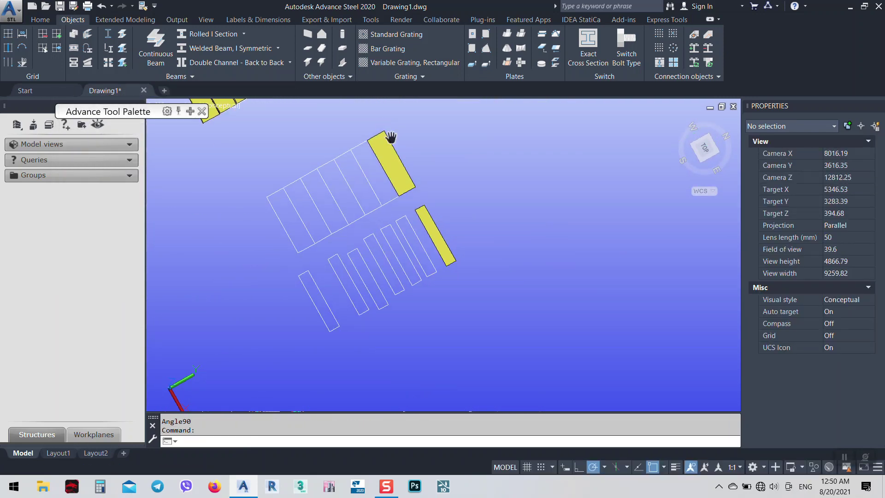
pyautogui.scroll(1, 431, 246)
pyautogui.click(444, 243)
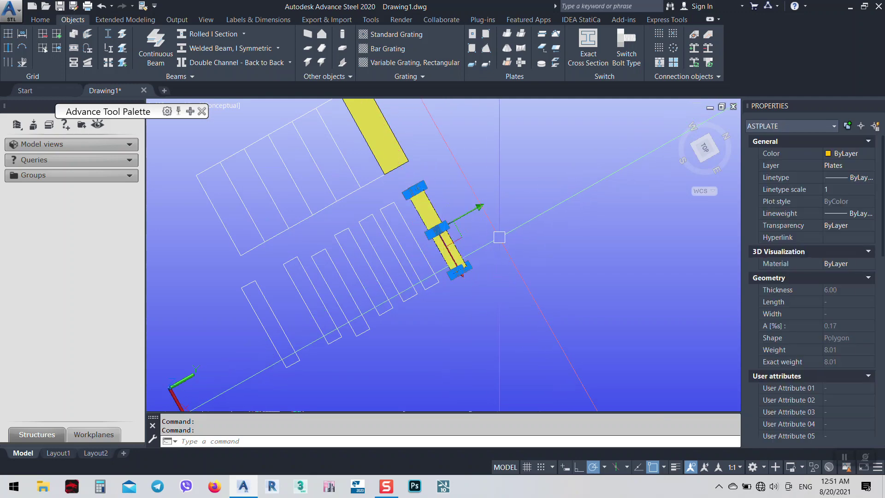
pyautogui.keyDown('shift'); pyautogui.moveTo(443, 236); pyautogui.dragTo(417, 251, button='middle'); pyautogui.keyUp('shift')
pyautogui.click(364, 192)
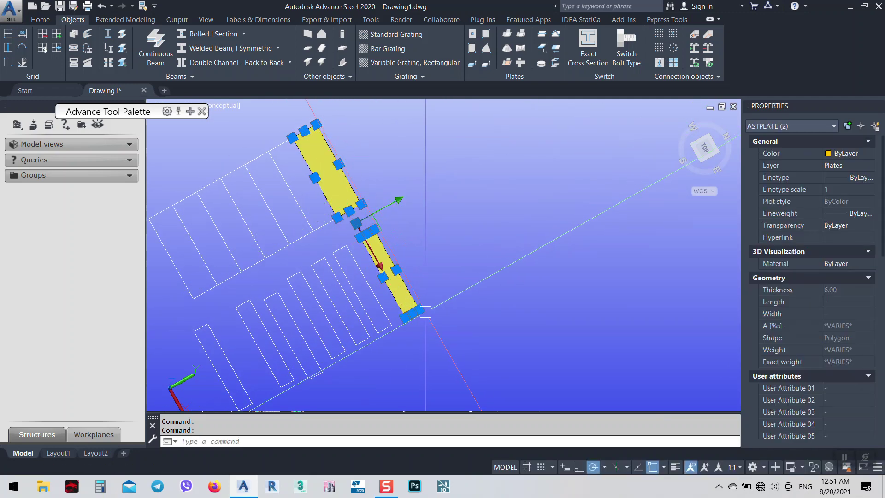
pyautogui.write('co')
pyautogui.press('space')
pyautogui.click(440, 357)
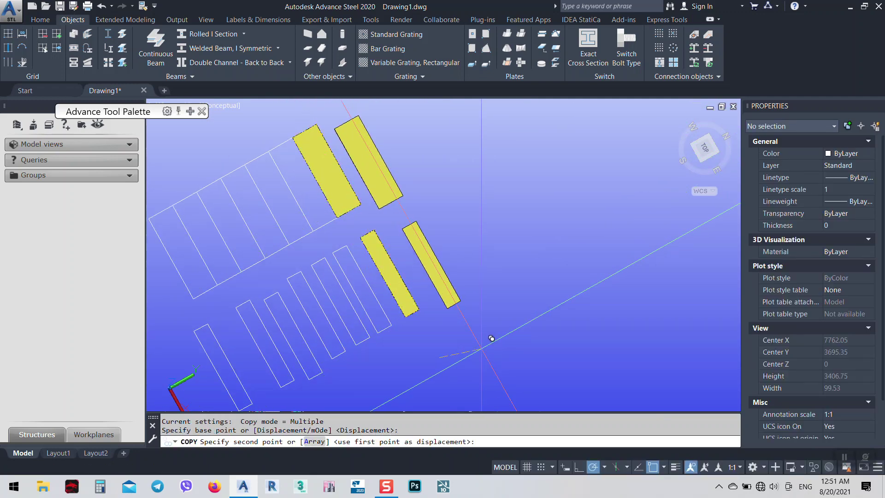
pyautogui.click(482, 346)
pyautogui.click(518, 323)
pyautogui.click(553, 304)
pyautogui.press('Escape')
# - Join the nearest loose riser plate to the sixth tread's back edge as a folded plate with a -90 degree angle
pyautogui.keyDown('shift'); pyautogui.moveTo(671, 315); pyautogui.dragTo(471, 234, button='middle'); pyautogui.keyUp('shift')
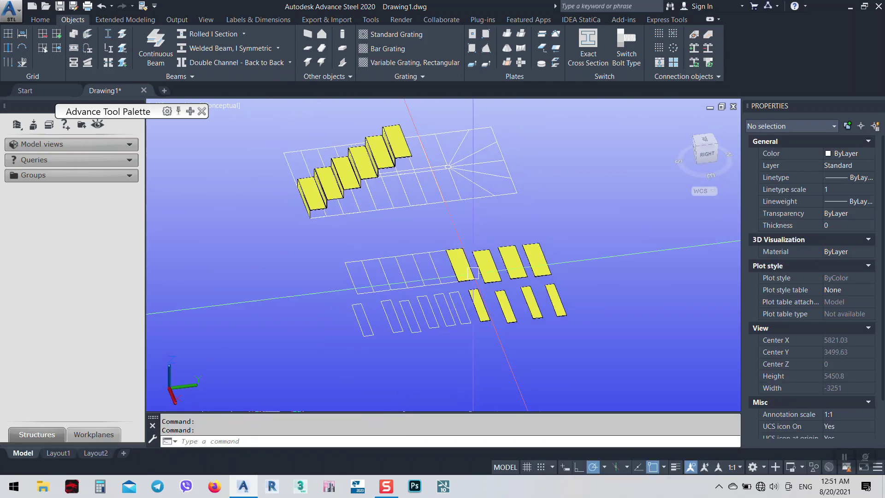
pyautogui.click(525, 32)
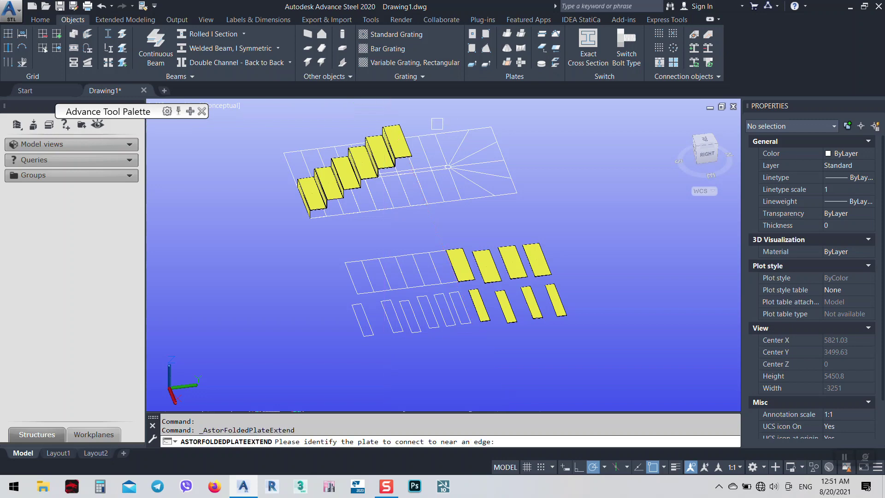
pyautogui.scroll(4, 409, 135)
pyautogui.click(403, 148)
pyautogui.moveTo(496, 313); pyautogui.dragTo(454, 123, button='middle')
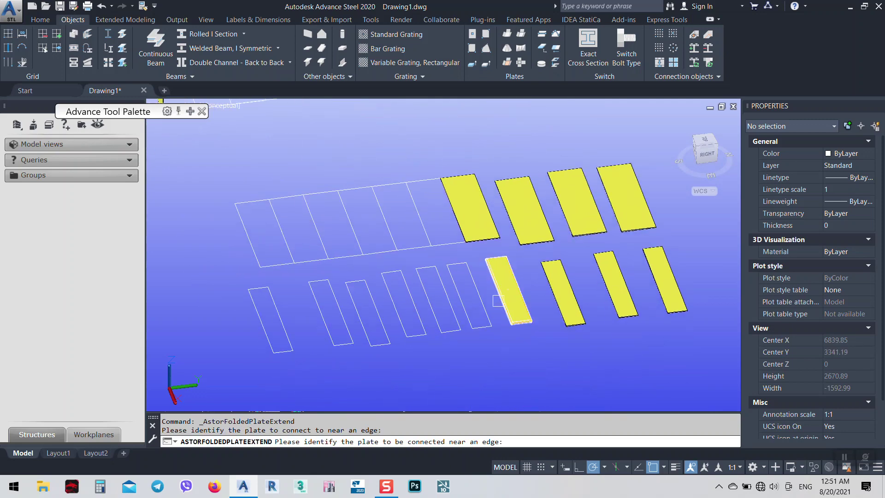
pyautogui.click(498, 300)
pyautogui.scroll(-5, 512, 357)
pyautogui.scroll(2, 449, 209)
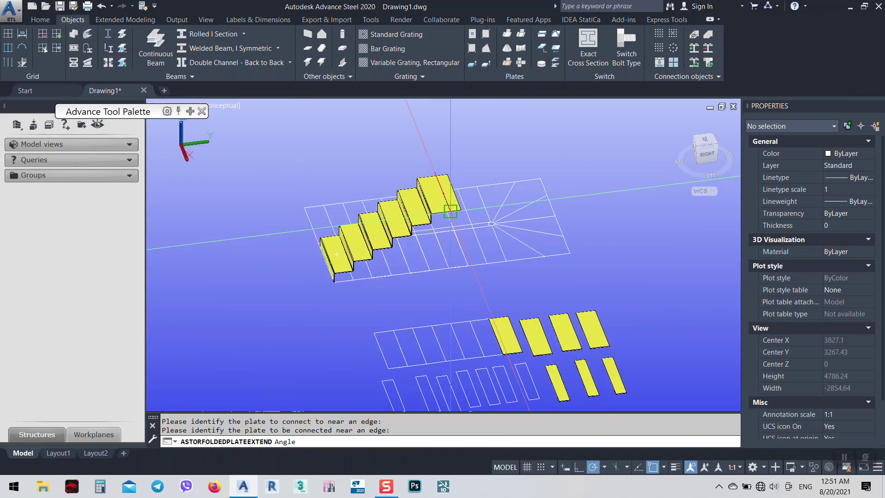
pyautogui.press('Return')
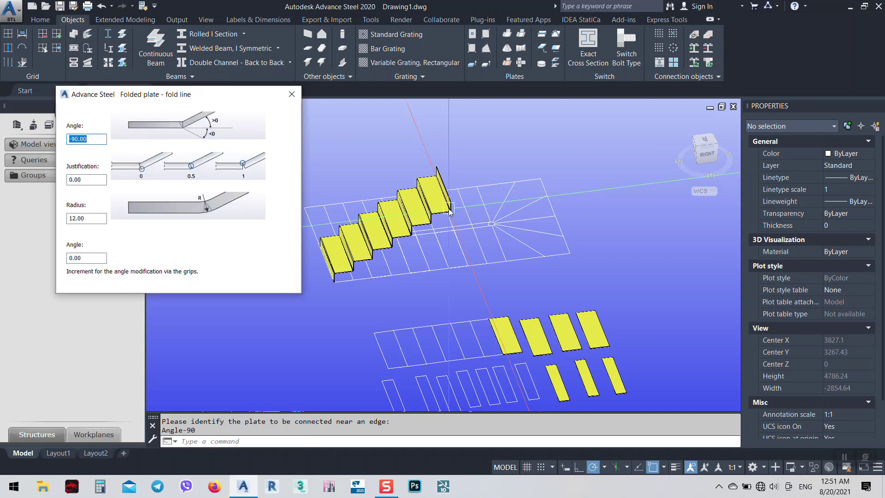
pyautogui.press('Return')
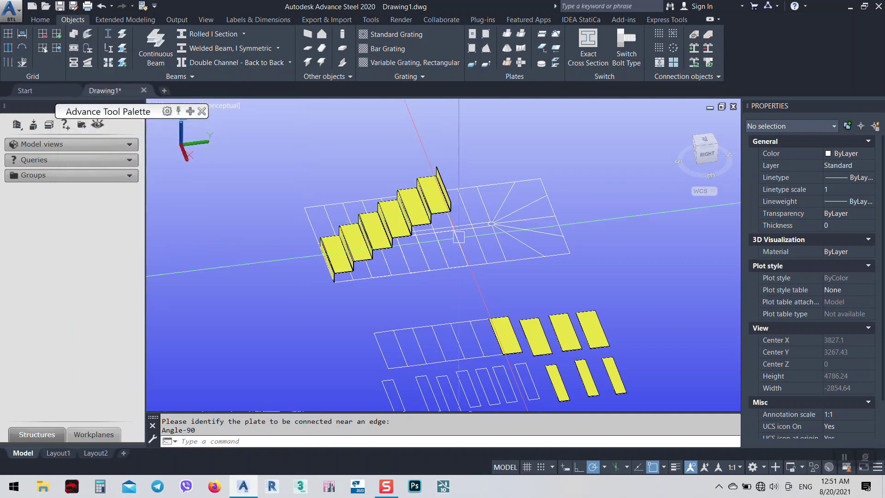
# - Join the nearest loose tread plate by its front edge to the seventh riser's top edge as a folded plate with a 90 degree angle
pyautogui.click(524, 35)
pyautogui.scroll(6, 443, 189)
pyautogui.click(446, 179)
pyautogui.scroll(-8, 452, 188)
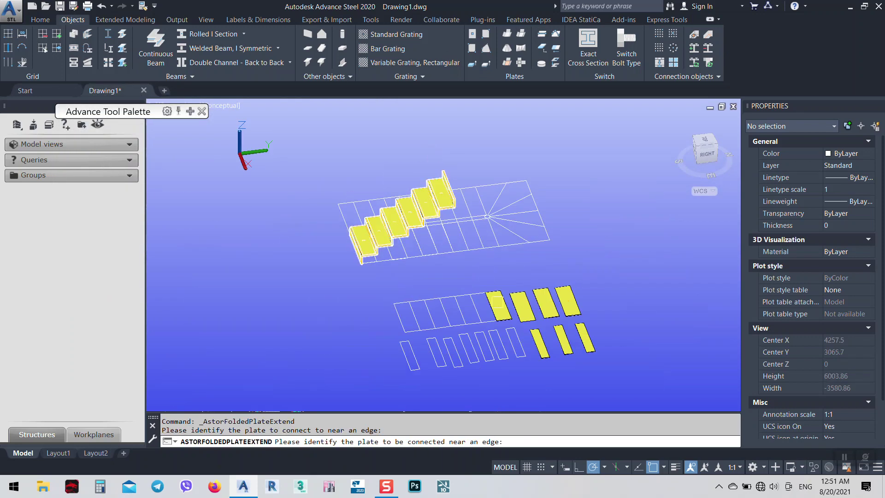
pyautogui.scroll(3, 497, 302)
pyautogui.click(481, 301)
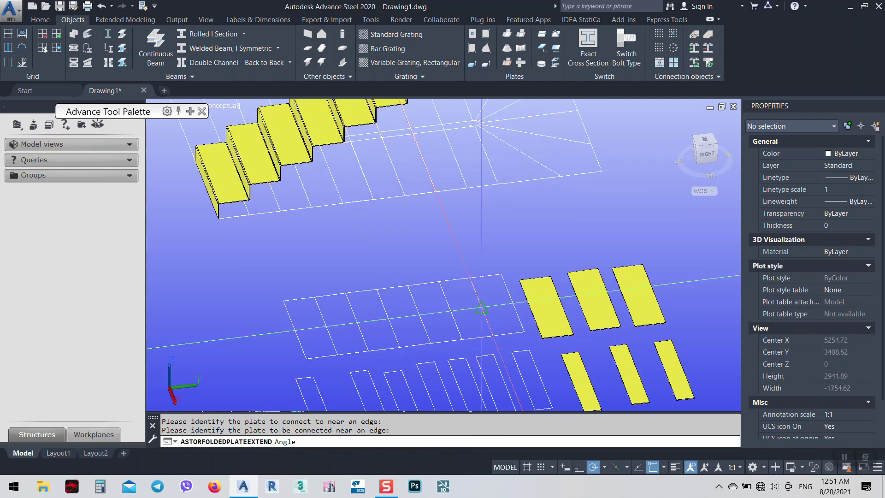
pyautogui.scroll(-2, 483, 309)
pyautogui.write('0')
pyautogui.press('Return')
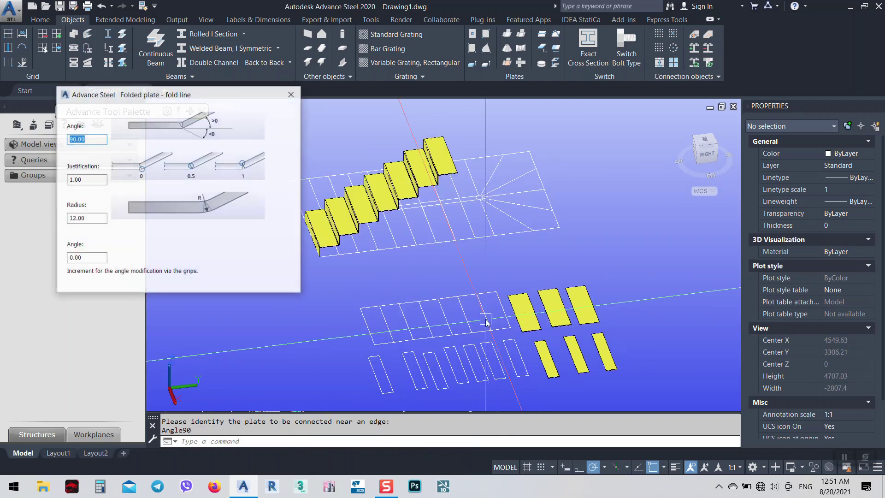
pyautogui.press('Escape')
# - Join the nearest loose riser plate to the seventh tread's back edge as a folded plate with a -90 degree angle
pyautogui.moveTo(461, 222)
pyautogui.keyDown('shift'); pyautogui.mouseDown(button='middle')
pyautogui.moveTo(455, 297)
pyautogui.moveTo(419, 277)
pyautogui.moveTo(466, 224)
pyautogui.mouseUp(button='middle'); pyautogui.keyUp('shift')
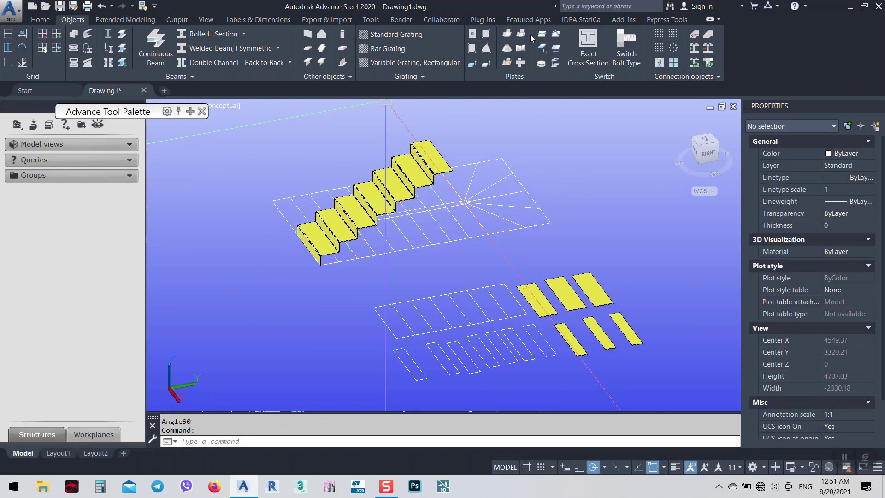
pyautogui.click(522, 34)
pyautogui.scroll(3, 461, 143)
pyautogui.click(427, 155)
pyautogui.scroll(-4, 427, 148)
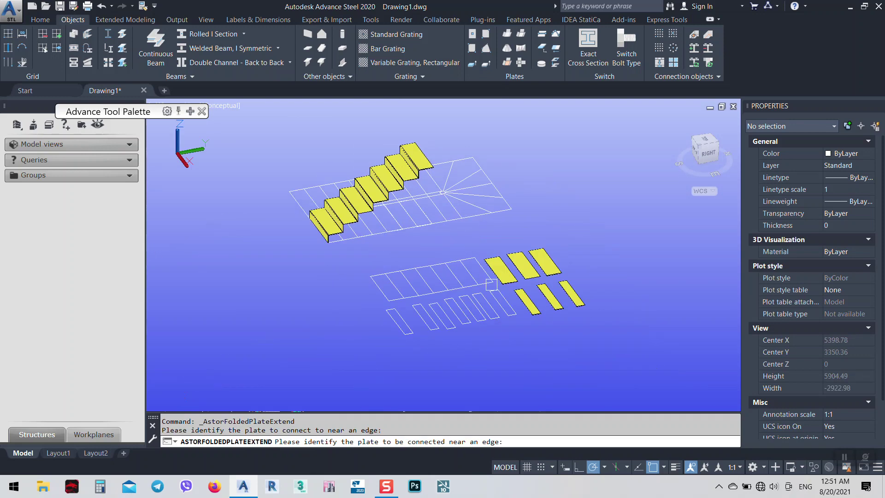
pyautogui.scroll(2, 492, 284)
pyautogui.click(532, 295)
pyautogui.scroll(-2, 529, 317)
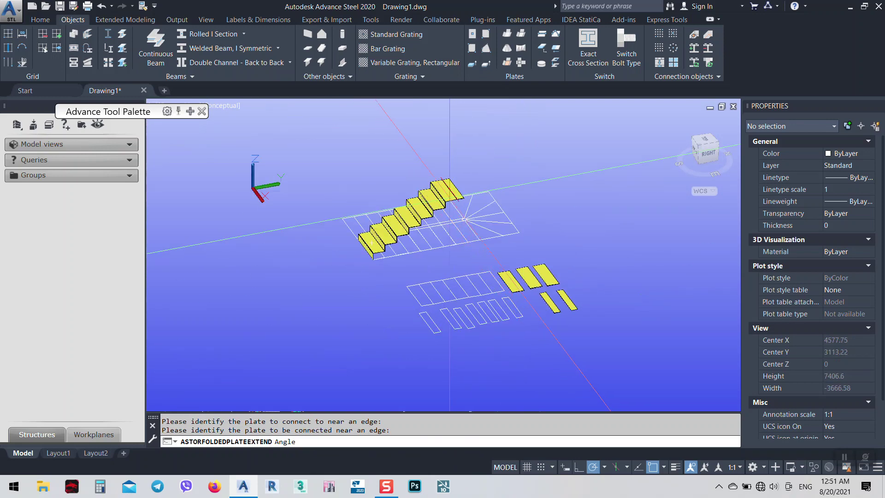
pyautogui.scroll(2, 450, 199)
pyautogui.write('-90')
pyautogui.press('Return')
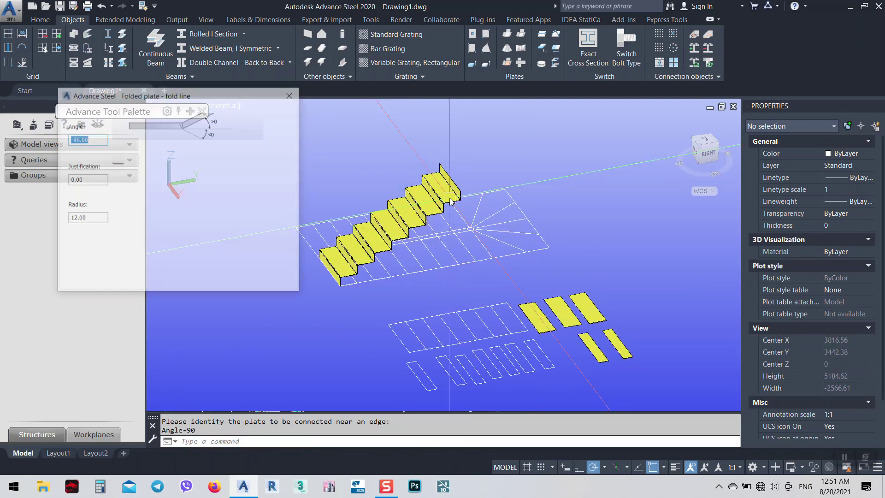
pyautogui.click(292, 94)
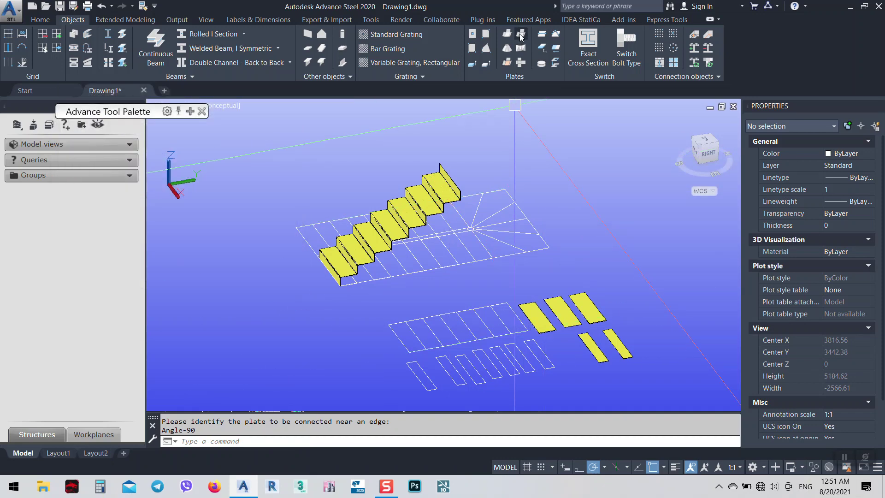
# - Join the nearest loose tread plate by its front edge to the eighth riser's top edge as a folded plate with a 90 degree angle
pyautogui.click(522, 37)
pyautogui.scroll(2, 452, 189)
pyautogui.click(457, 185)
pyautogui.scroll(-2, 456, 192)
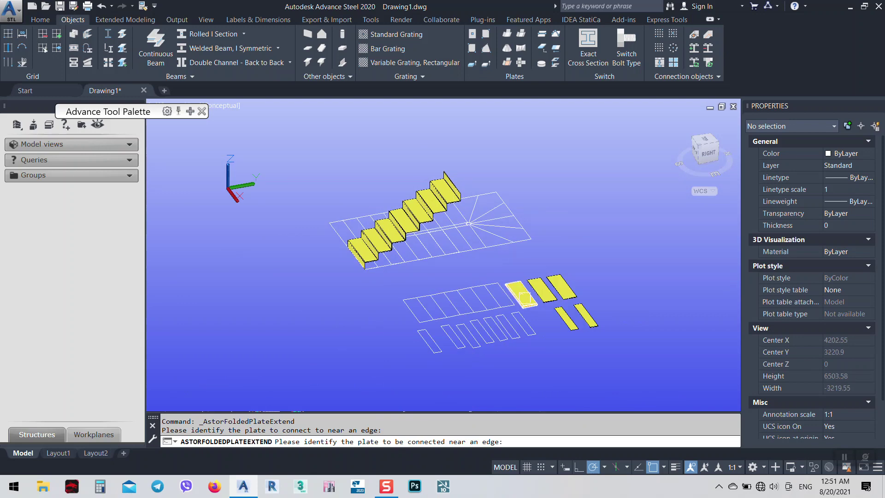
pyautogui.click(524, 298)
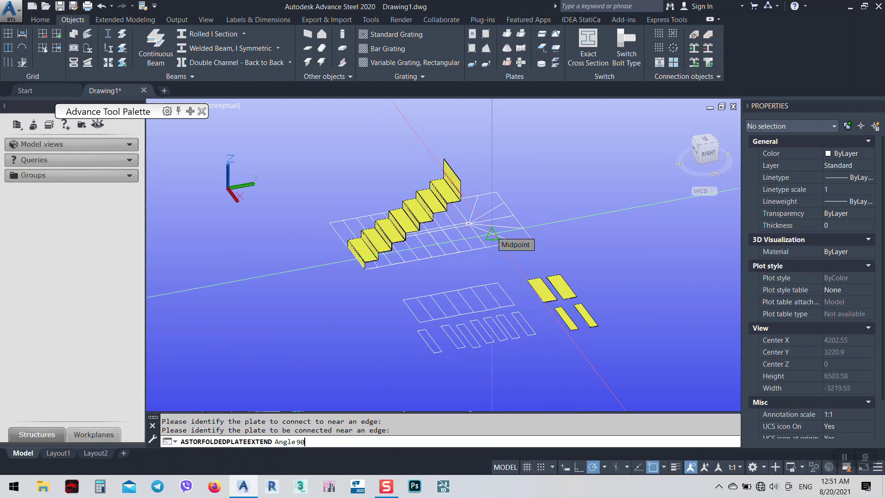
pyautogui.click(491, 234)
pyautogui.click(292, 94)
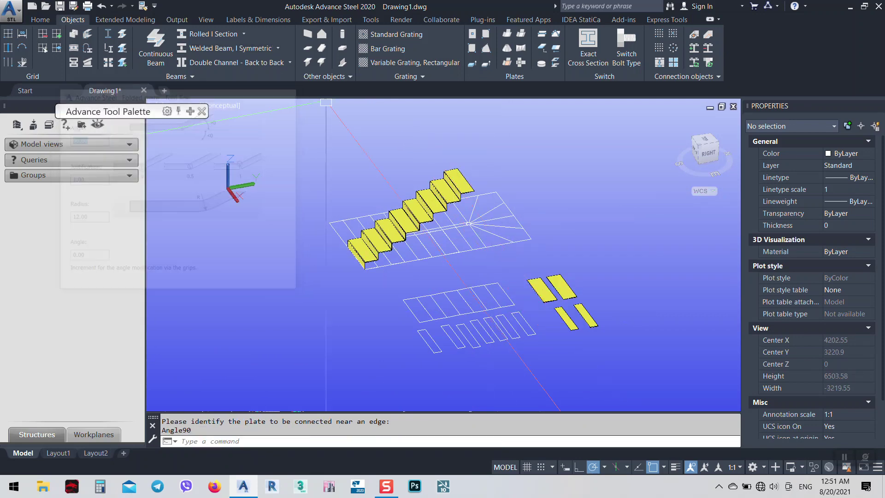
# - Join the nearest loose riser plate to the eighth tread's back edge as a folded plate with a -90 degree angle
pyautogui.click(521, 35)
pyautogui.scroll(2, 450, 196)
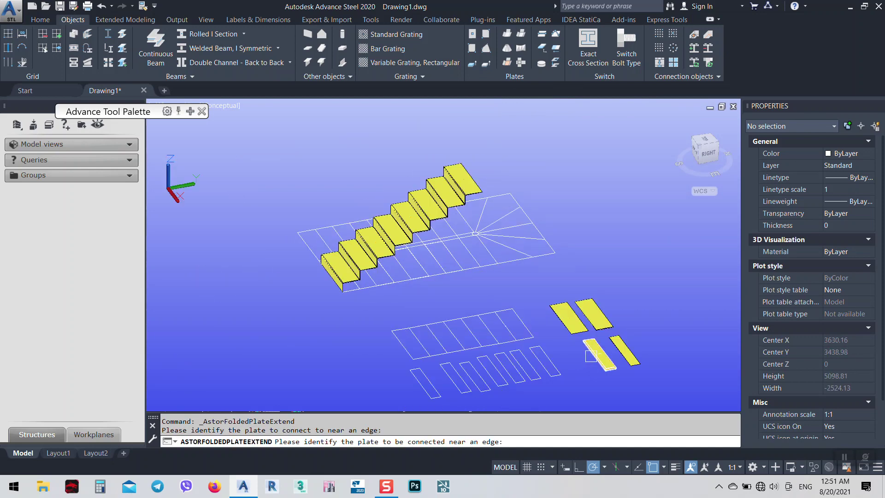
pyautogui.click(591, 356)
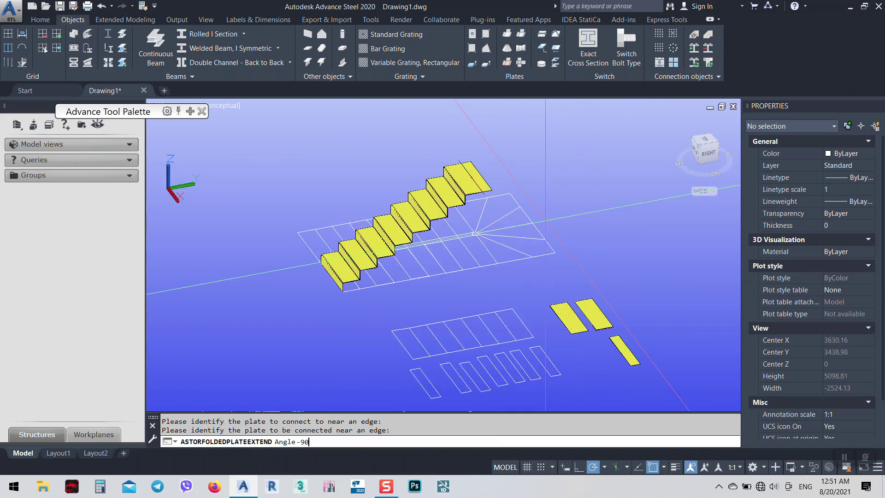
pyautogui.write('-90')
pyautogui.press('Return')
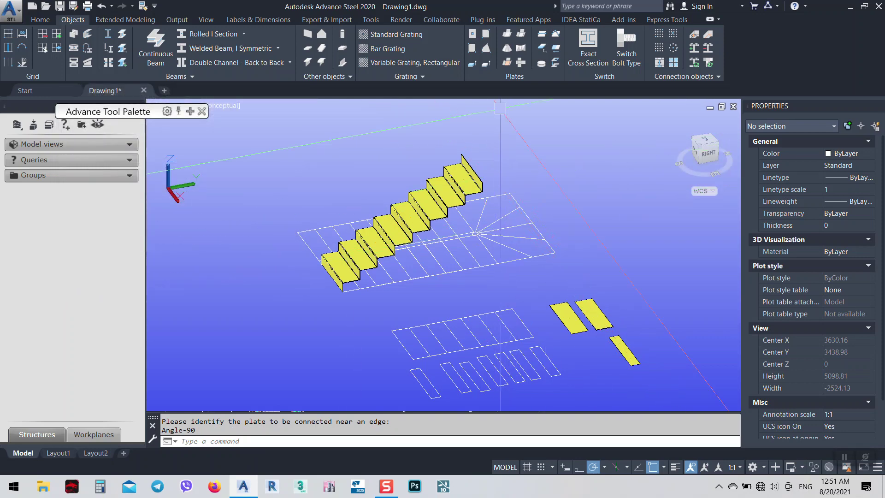
pyautogui.click(522, 36)
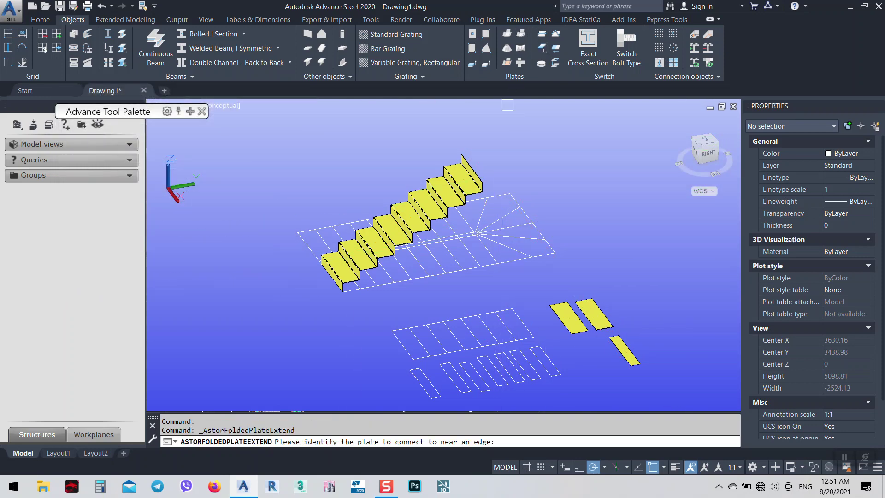
pyautogui.scroll(2, 478, 174)
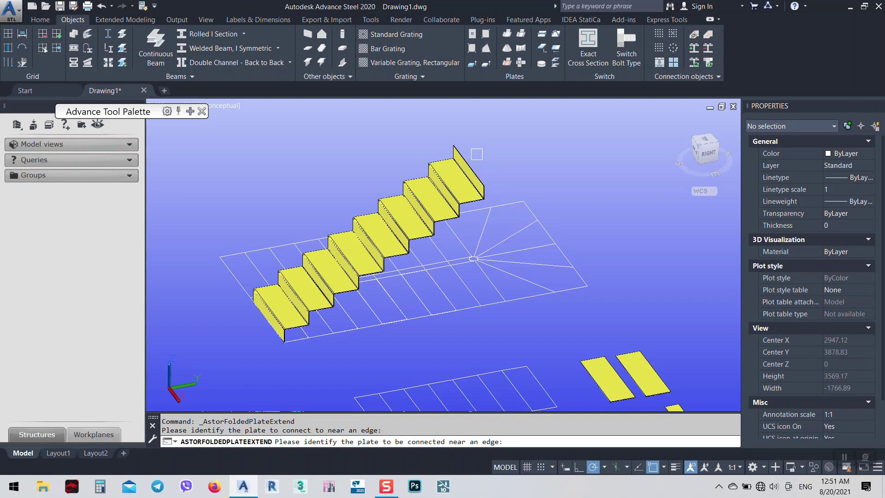
pyautogui.click(477, 154)
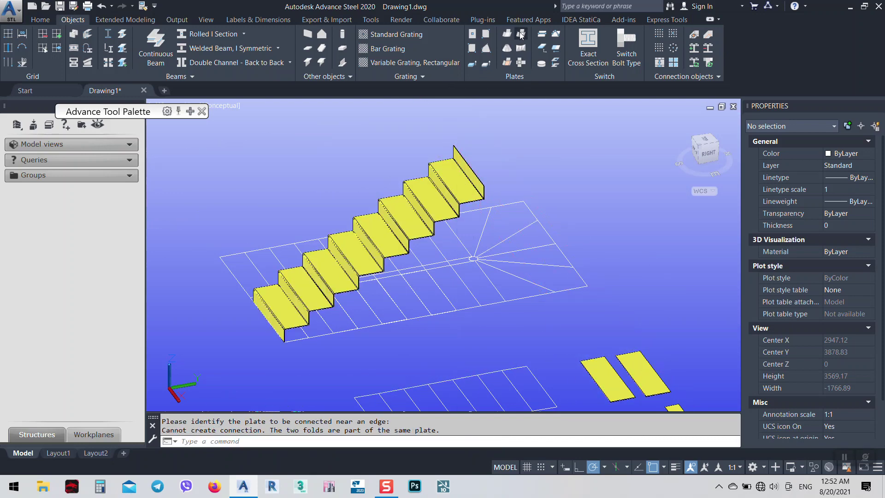
# - Join the nearest loose tread plate by its front edge to the ninth riser's top edge as a folded plate with a 90 degree angle
pyautogui.click(522, 35)
pyautogui.click(484, 178)
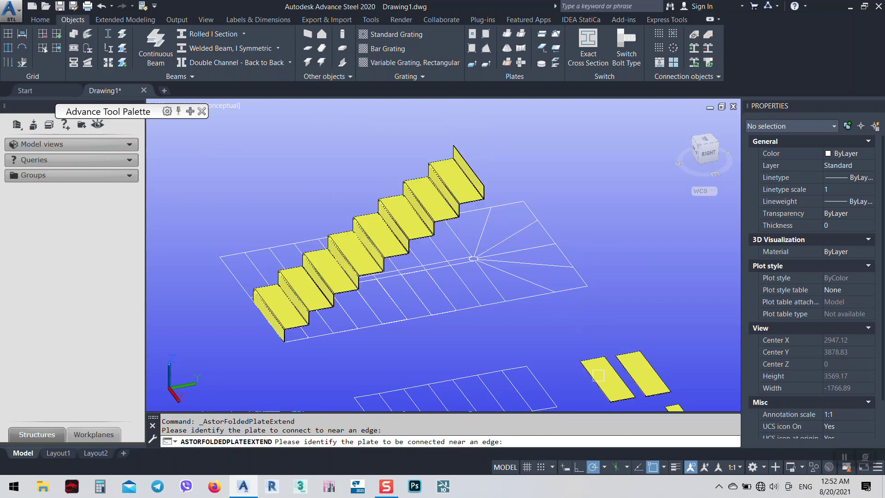
pyautogui.click(598, 375)
pyautogui.write('90')
pyautogui.press('Return')
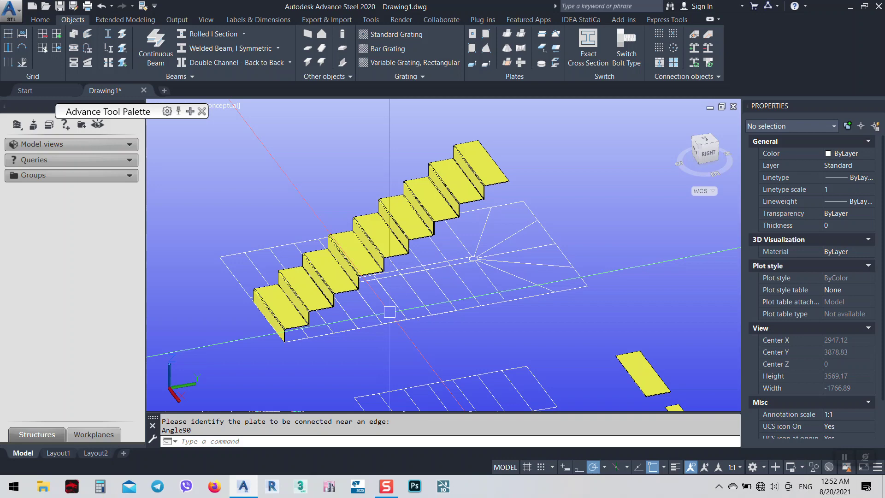
# - Set the folded stair plate's display type to Unfolded in its Advance Properties and examine the flattened plate
pyautogui.keyDown('shift'); pyautogui.moveTo(390, 312); pyautogui.dragTo(430, 304, button='middle'); pyautogui.keyUp('shift')
pyautogui.keyDown('shift'); pyautogui.moveTo(448, 249); pyautogui.dragTo(489, 277, button='middle'); pyautogui.keyUp('shift')
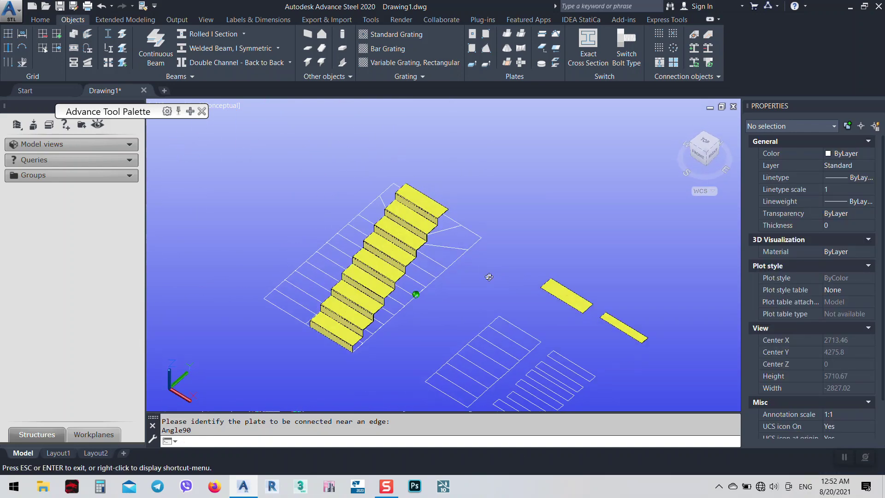
pyautogui.keyDown('shift'); pyautogui.moveTo(374, 277); pyautogui.dragTo(356, 252, button='middle'); pyautogui.keyUp('shift')
pyautogui.click(355, 252)
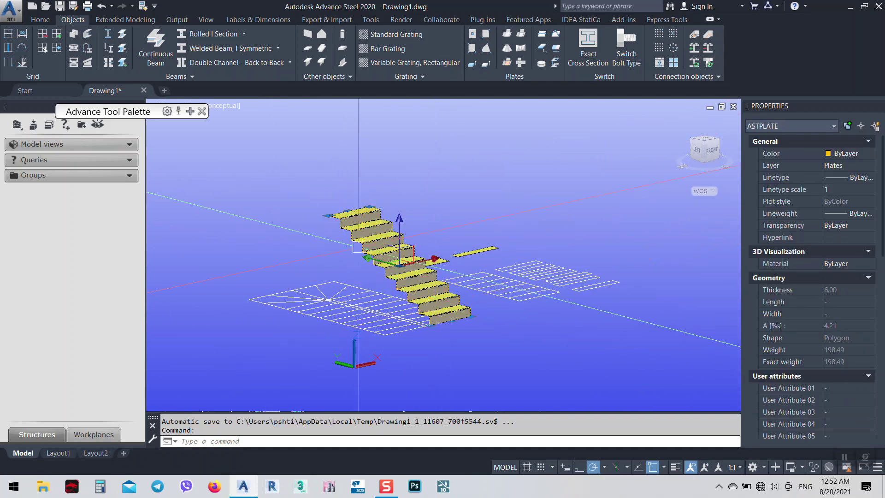
pyautogui.rightClick(298, 217)
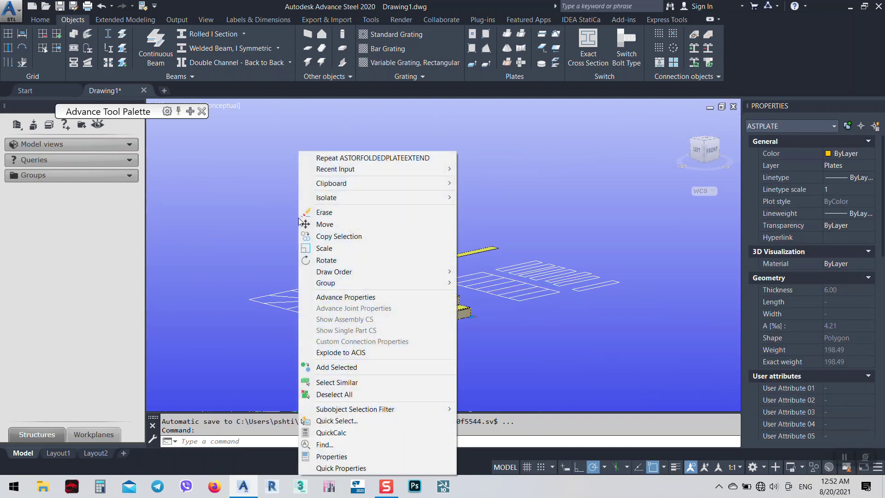
pyautogui.click(321, 297)
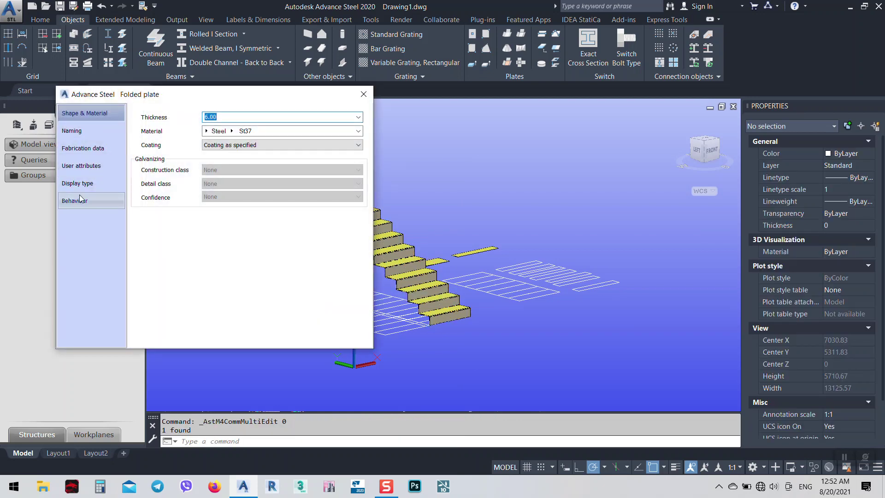
pyautogui.click(80, 187)
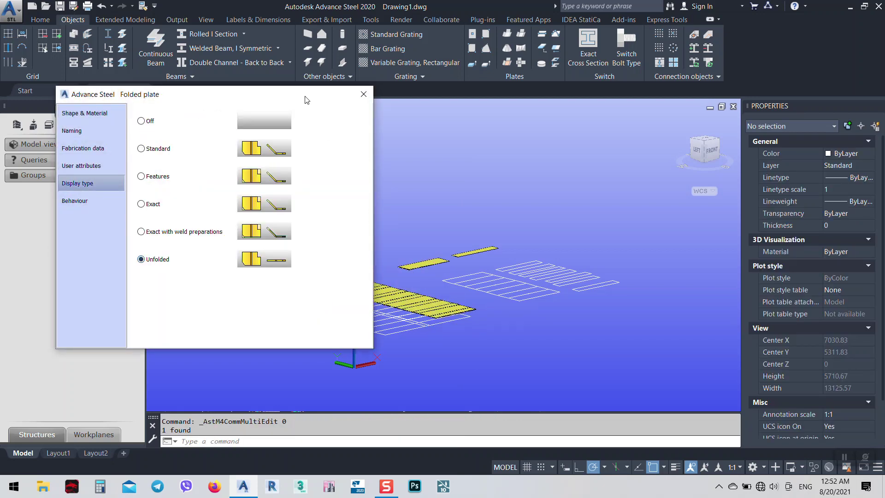
pyautogui.moveTo(307, 100); pyautogui.dragTo(209, 270)
pyautogui.scroll(6, 308, 274)
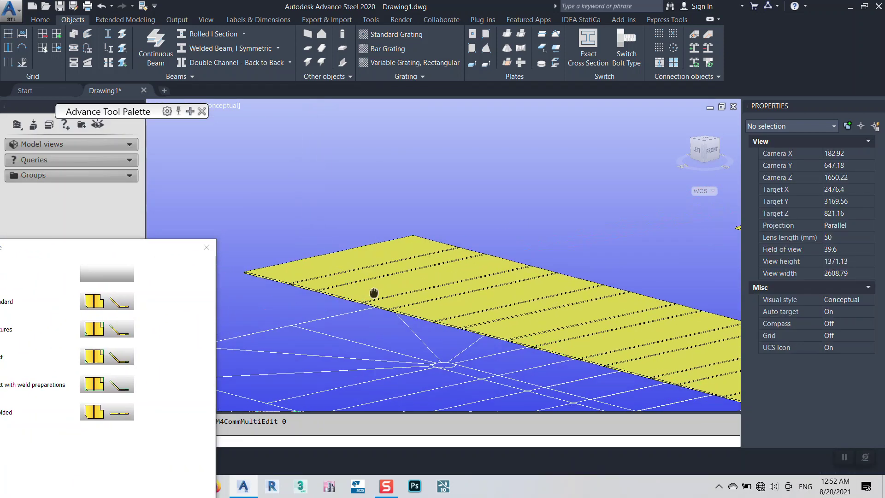
# - Examine the unfolded stair plate and its bend lines in plan and in 3D
pyautogui.click(706, 145)
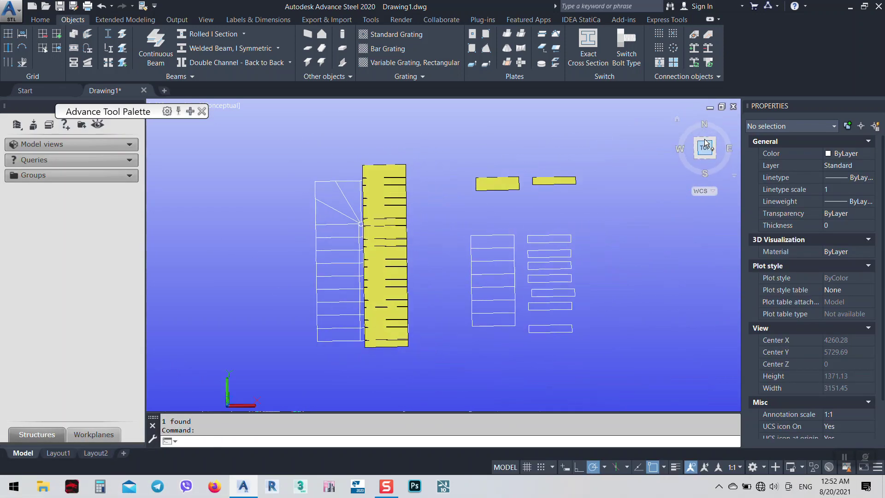
pyautogui.scroll(5, 458, 203)
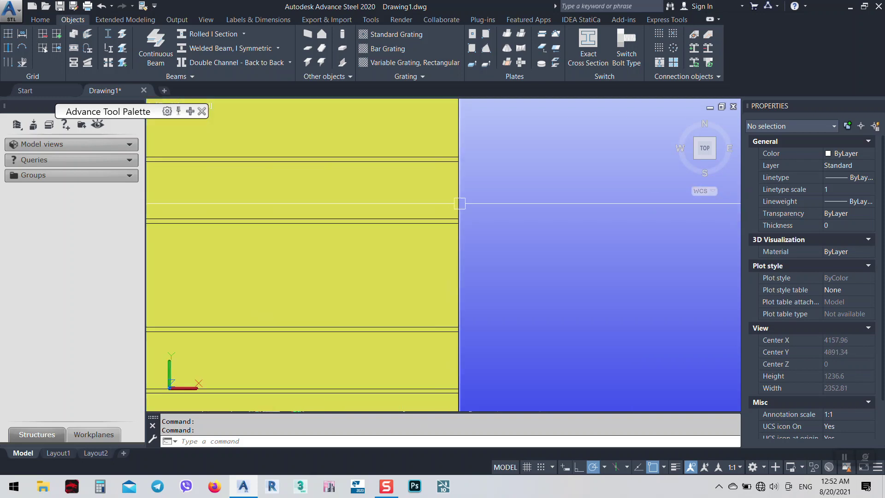
pyautogui.scroll(-7, 444, 184)
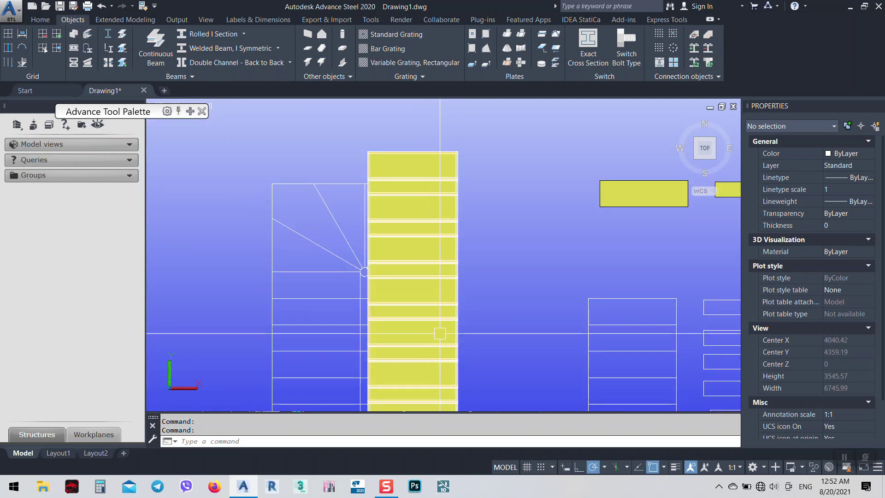
pyautogui.scroll(3, 415, 309)
pyautogui.scroll(7, 452, 305)
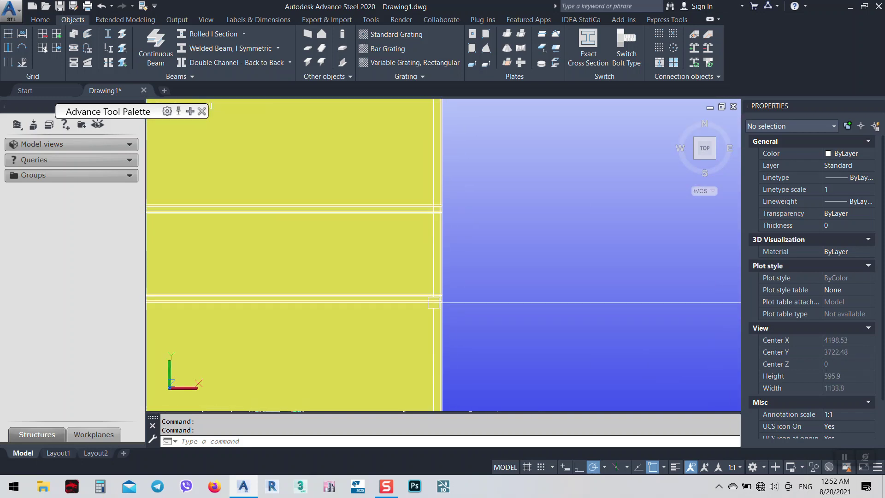
pyautogui.scroll(-13, 448, 295)
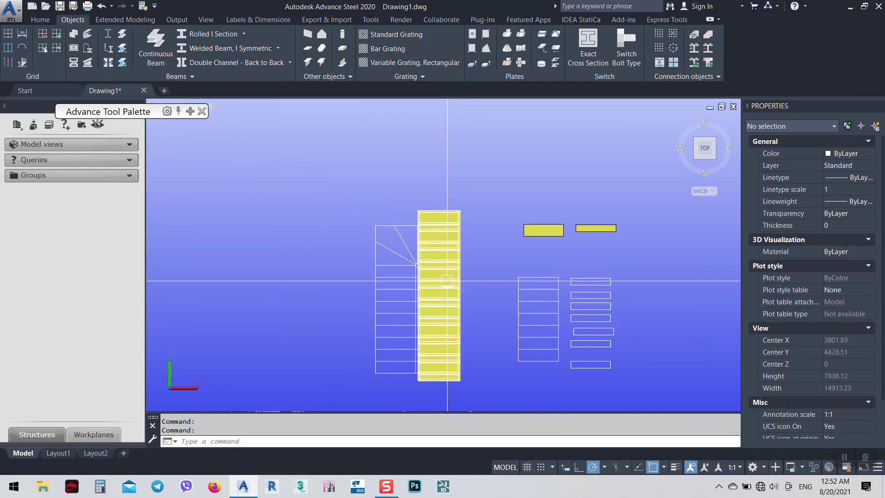
pyautogui.keyDown('shift'); pyautogui.moveTo(498, 355); pyautogui.dragTo(428, 273, button='middle'); pyautogui.keyUp('shift')
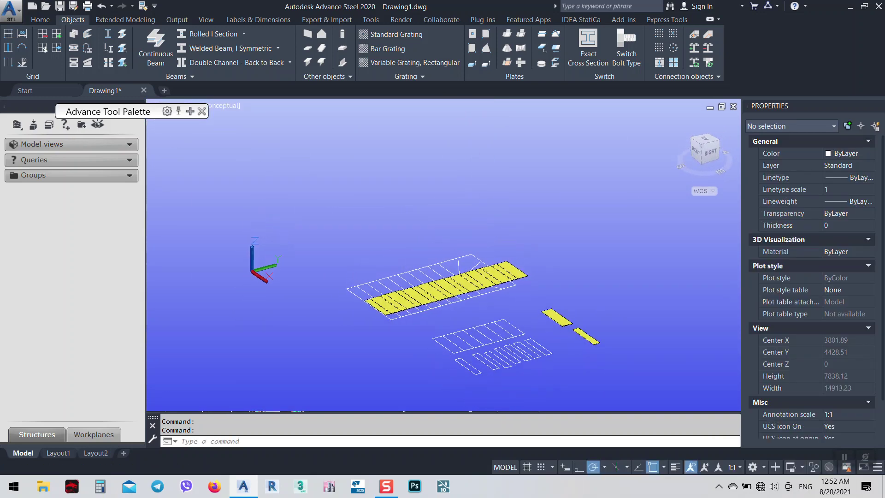
pyautogui.scroll(4, 508, 274)
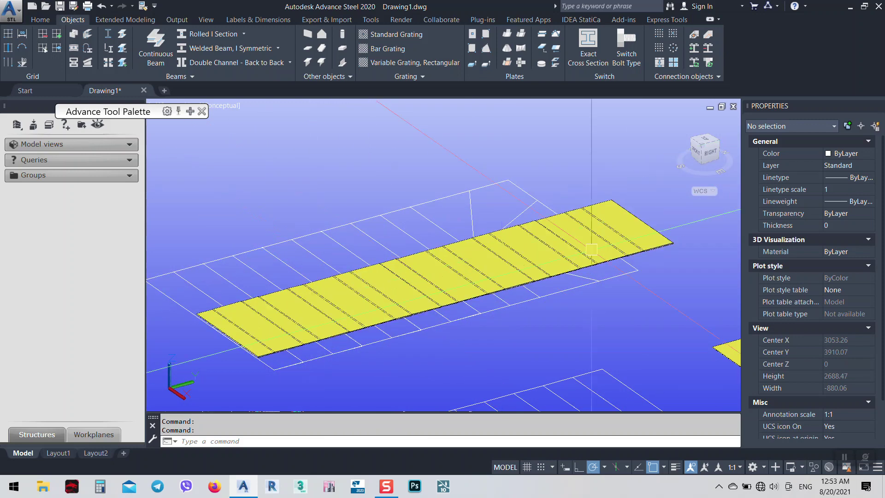
# - Set the unfolded stair plate's display type to Standard in its Advance Properties
pyautogui.doubleClick(628, 234)
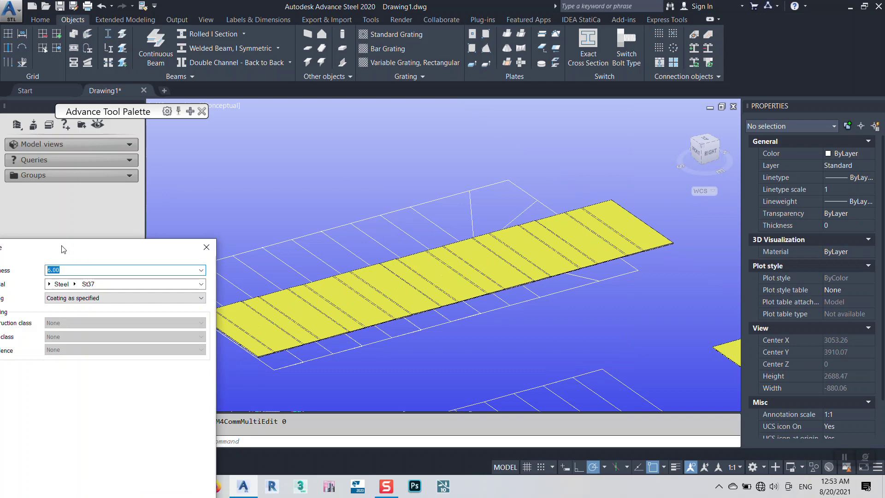
pyautogui.click(143, 210)
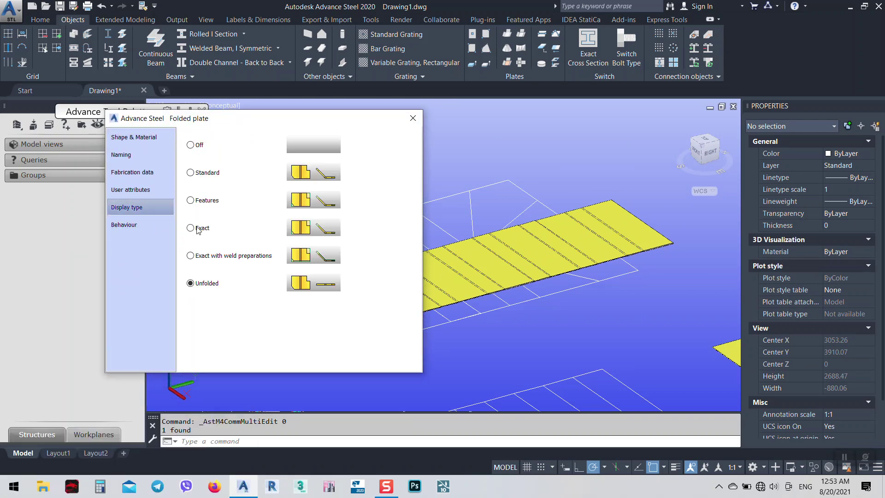
pyautogui.click(191, 172)
pyautogui.click(412, 119)
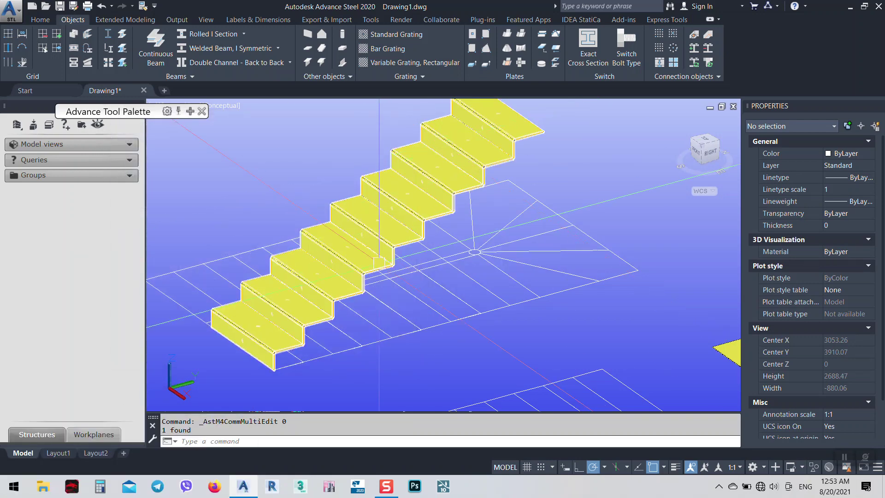
# - Create closed boundary polylines from the winder tread areas around the newel circle in plan
pyautogui.keyDown('shift'); pyautogui.moveTo(344, 247); pyautogui.dragTo(525, 299, button='middle'); pyautogui.keyUp('shift')
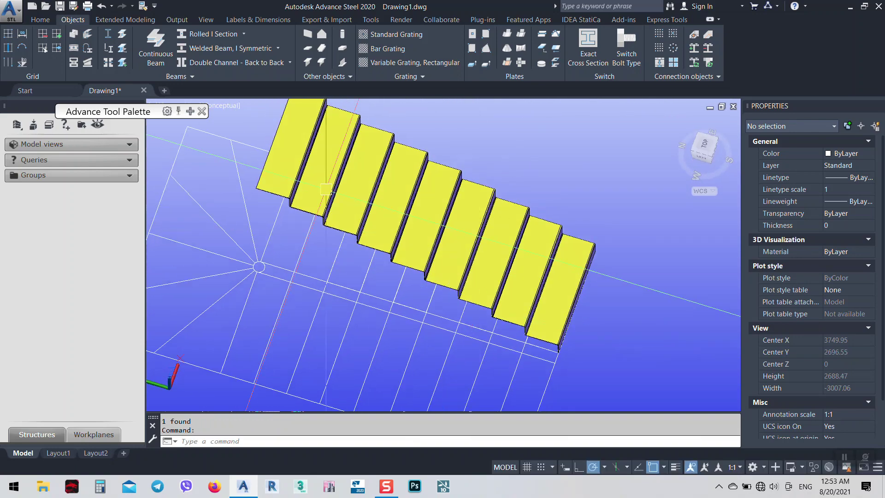
pyautogui.moveTo(326, 191); pyautogui.dragTo(468, 241, button='middle')
pyautogui.click(704, 148)
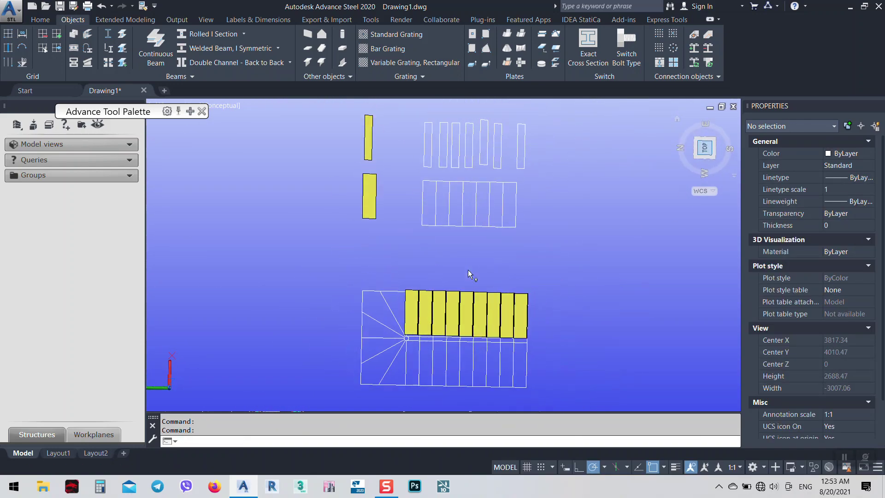
pyautogui.scroll(3, 395, 313)
pyautogui.moveTo(396, 313); pyautogui.dragTo(435, 184, button='middle')
pyautogui.scroll(3, 415, 237)
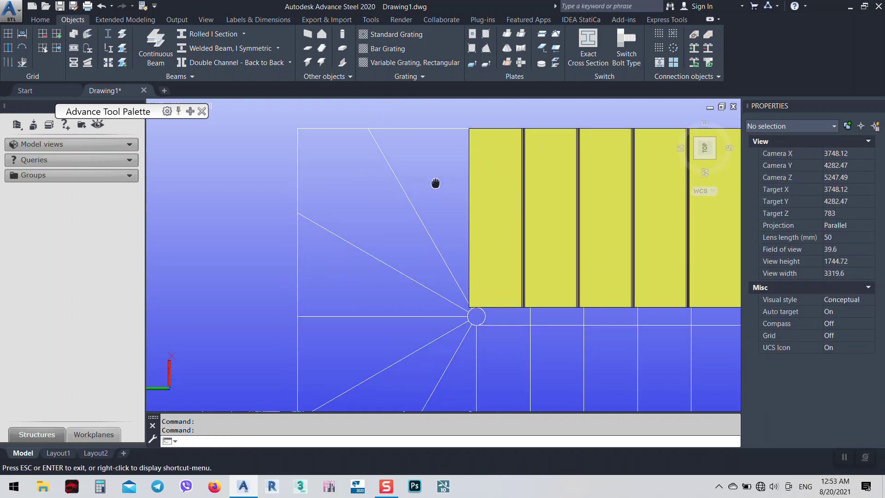
pyautogui.scroll(-2, 375, 227)
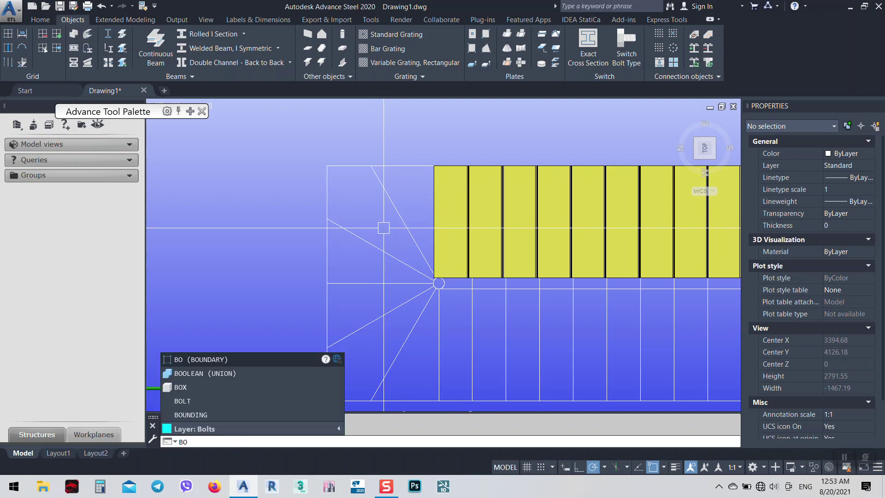
pyautogui.press('Return')
pyautogui.click(390, 271)
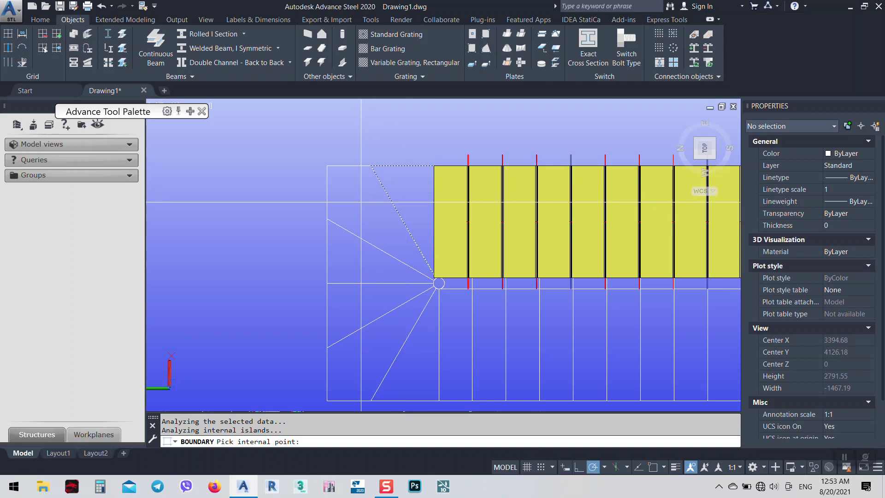
pyautogui.click(361, 202)
pyautogui.click(361, 261)
pyautogui.click(361, 307)
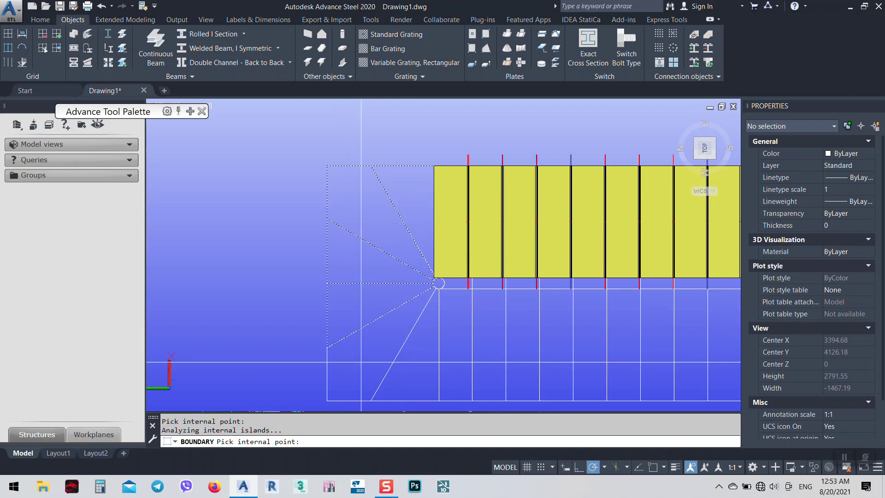
pyautogui.click(361, 362)
pyautogui.press('Return')
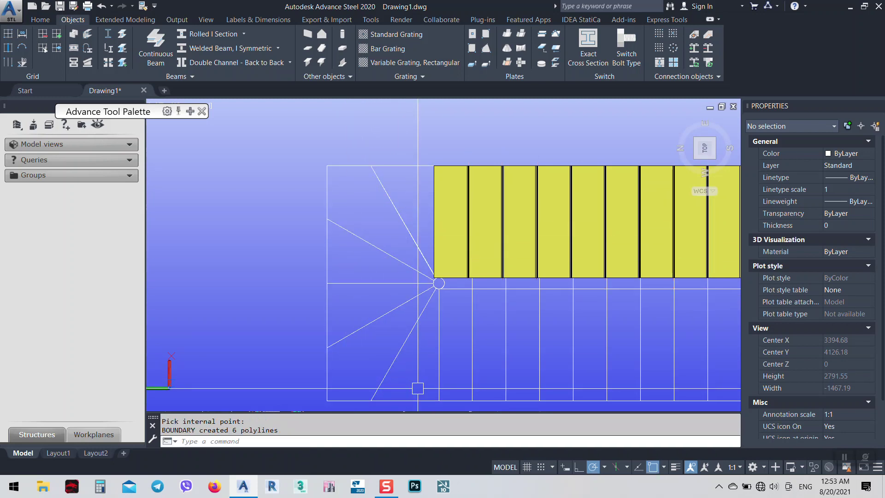
pyautogui.click(405, 338)
pyautogui.click(437, 358)
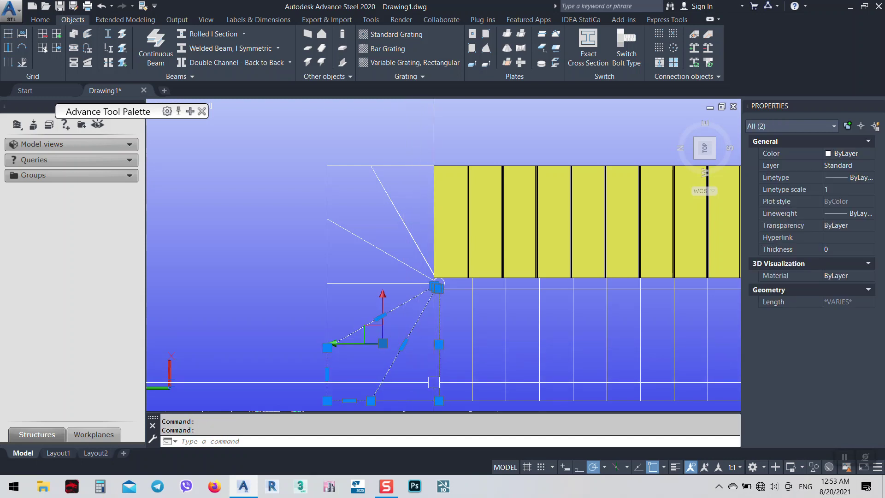
pyautogui.press('Escape')
# - Copy the winder lines and tread polylines, excluding the stair's overall outline, to the clear area beyond the winder end
pyautogui.click(378, 381)
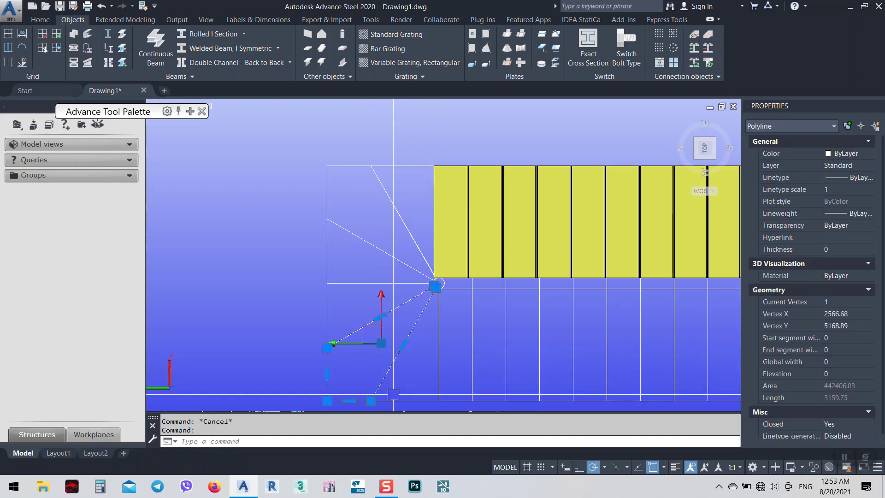
pyautogui.click(354, 284)
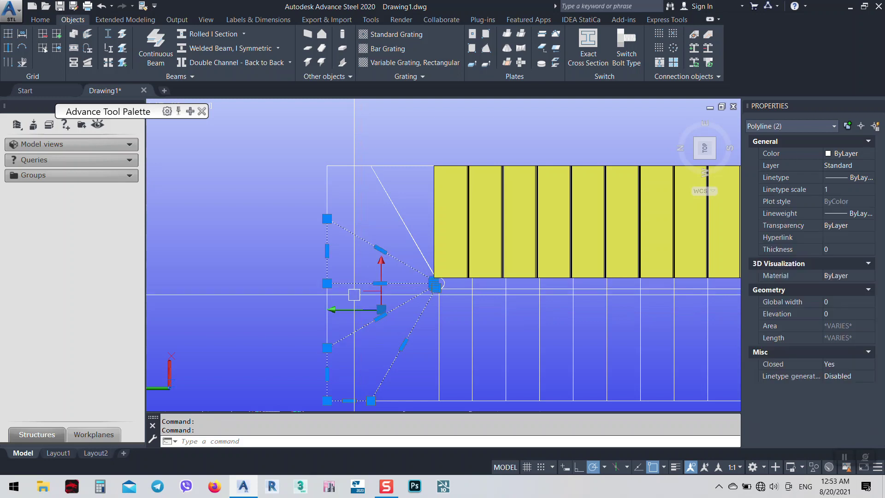
pyautogui.click(327, 293)
pyautogui.scroll(-2, 371, 292)
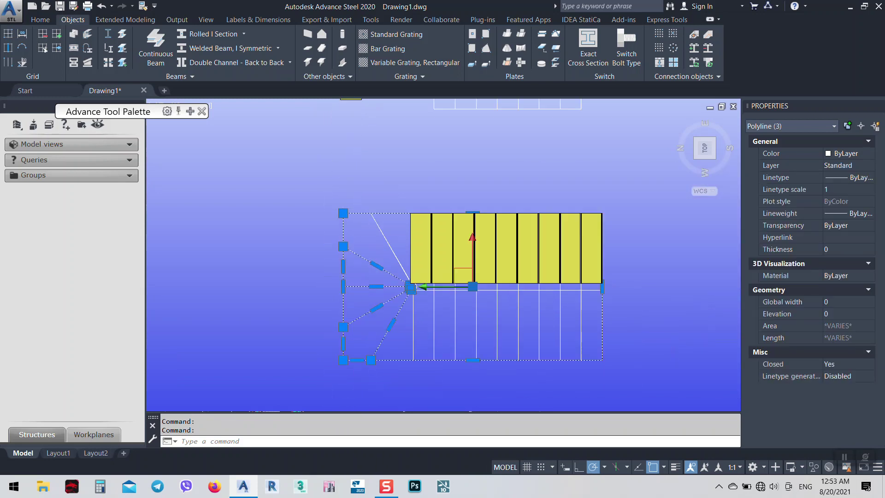
pyautogui.click(394, 384)
pyautogui.click(324, 226)
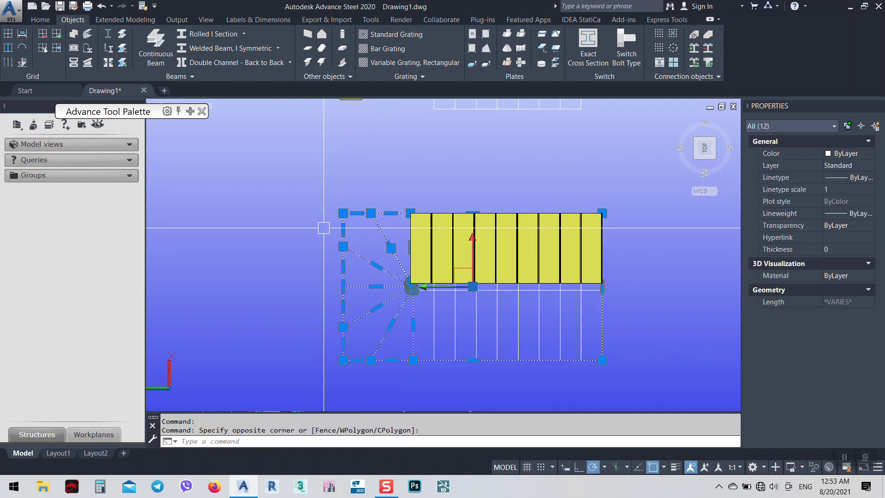
pyautogui.keyDown('shift'); pyautogui.click(443, 385); pyautogui.keyUp('shift')
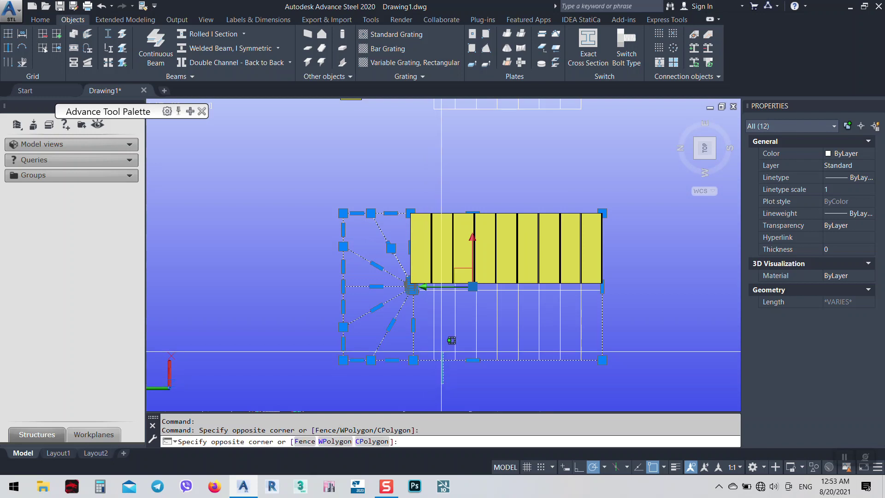
pyautogui.keyDown('shift'); pyautogui.click(441, 351); pyautogui.keyUp('shift')
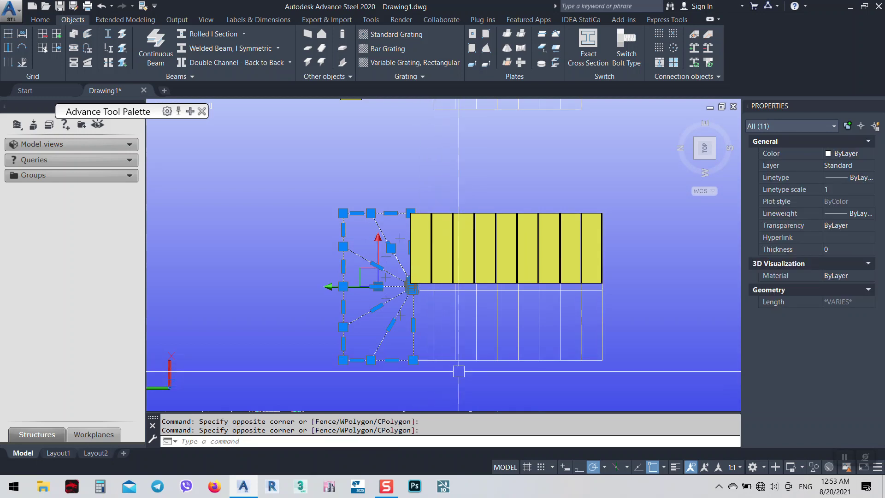
pyautogui.moveTo(360, 170); pyautogui.dragTo(438, 189, button='middle')
pyautogui.press('Return')
pyautogui.click(468, 194)
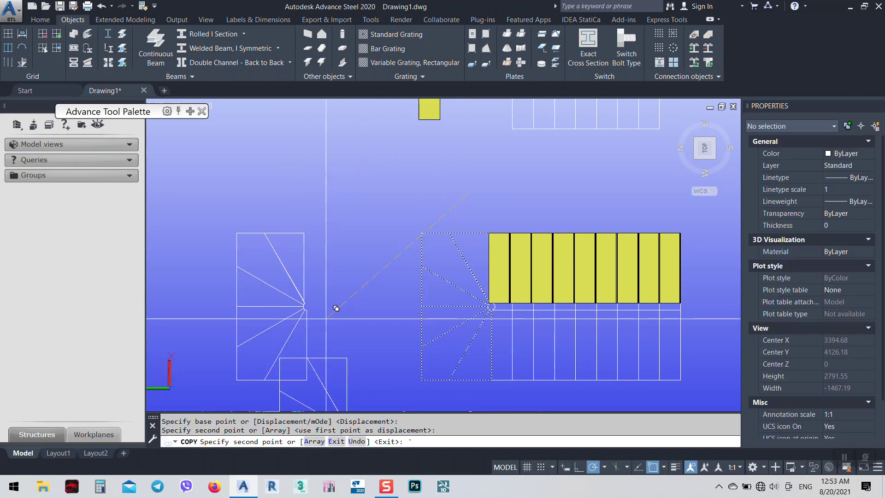
pyautogui.press('Escape')
# - Examine the inner corners of the copied winder tread polylines at the newel arc
pyautogui.scroll(3, 310, 295)
pyautogui.scroll(5, 296, 305)
pyautogui.moveTo(287, 312); pyautogui.dragTo(306, 316, button='middle')
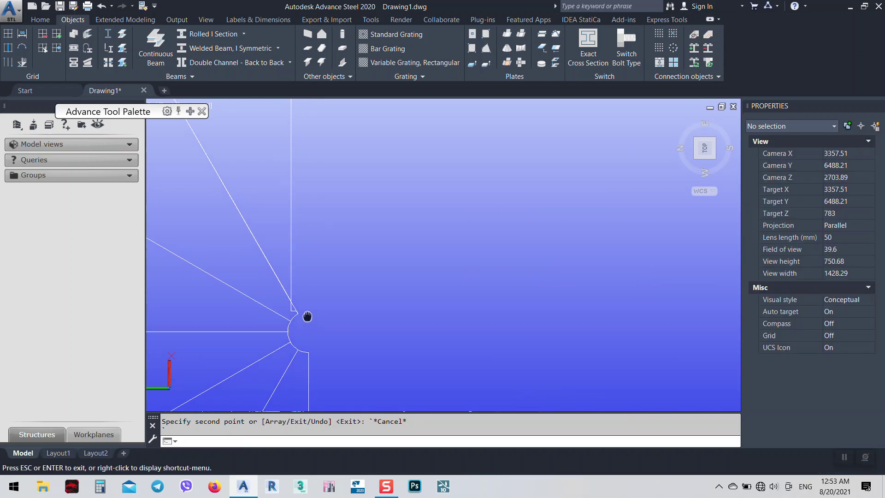
pyautogui.scroll(3, 291, 315)
pyautogui.click(291, 305)
pyautogui.scroll(-6, 285, 309)
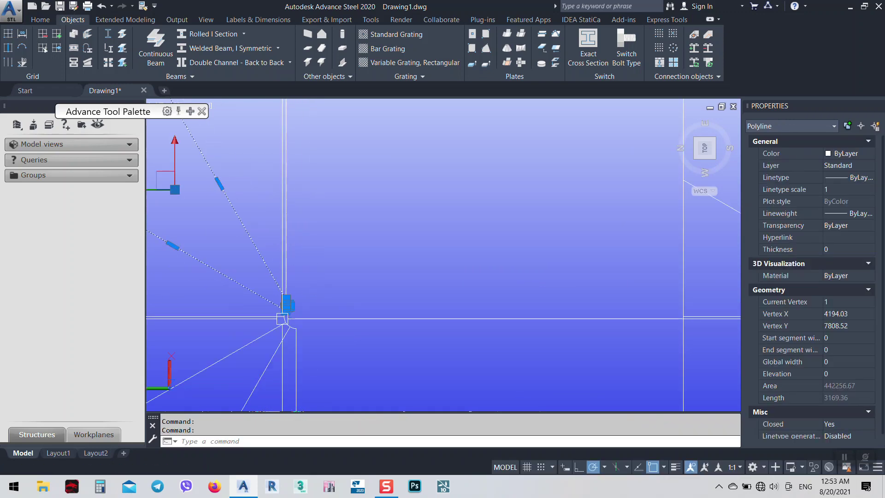
pyautogui.press('Escape')
# - Examine how the folded plate's end lines up with the newel circle and the original winder lines, in plan and in 3D
pyautogui.scroll(3, 395, 321)
pyautogui.scroll(6, 395, 321)
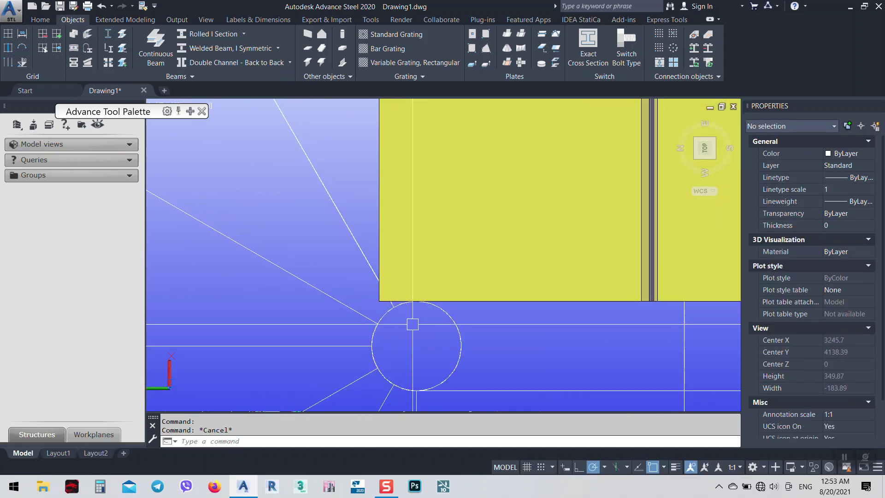
pyautogui.scroll(-4, 403, 277)
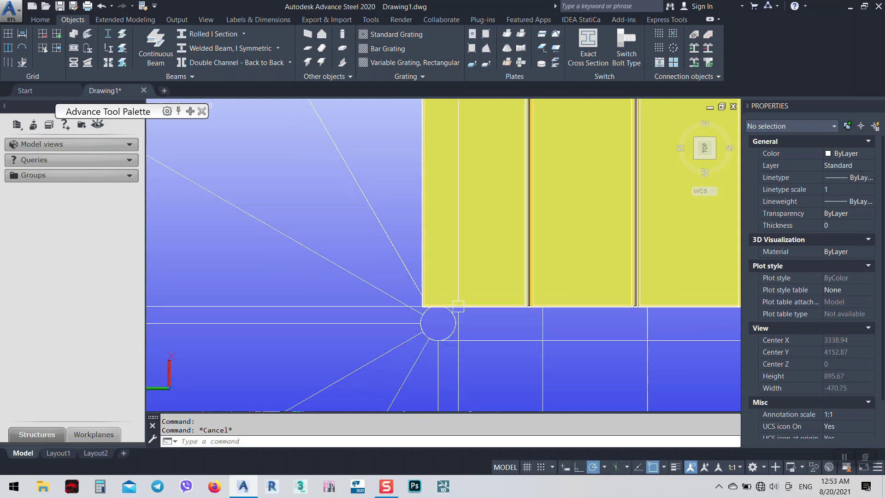
pyautogui.scroll(-2, 417, 314)
pyautogui.click(417, 314)
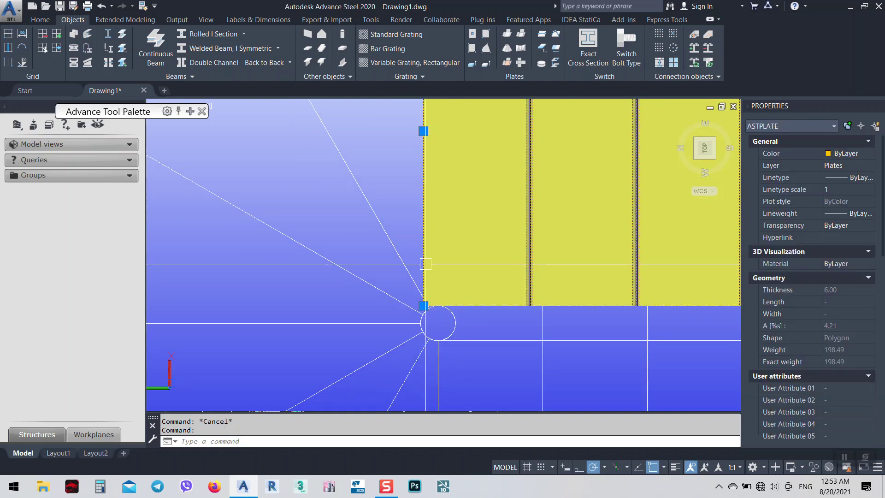
pyautogui.scroll(-4, 441, 230)
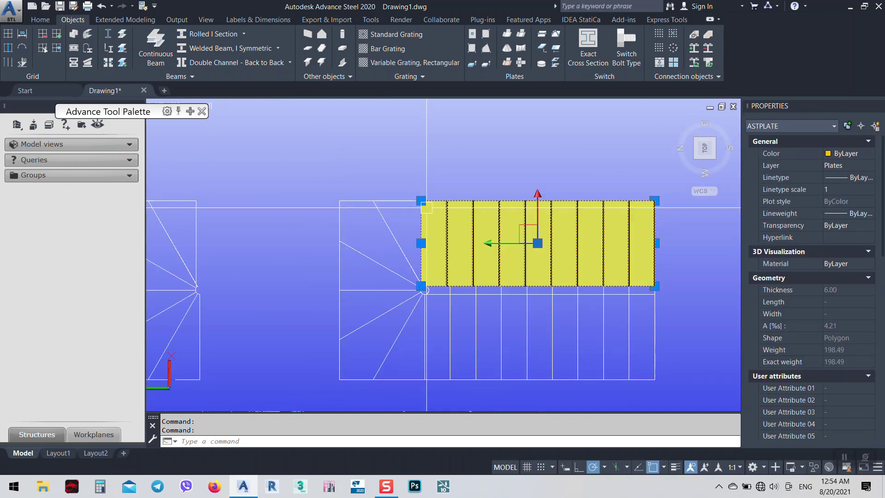
pyautogui.press('Escape')
pyautogui.keyDown('shift'); pyautogui.moveTo(440, 231); pyautogui.dragTo(346, 272, button='middle'); pyautogui.keyUp('shift')
pyautogui.moveTo(461, 300); pyautogui.dragTo(345, 258, button='middle')
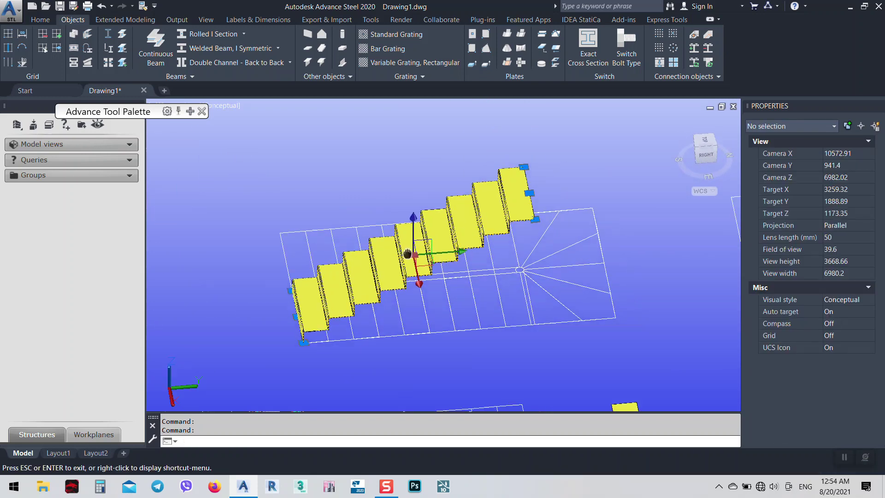
pyautogui.scroll(4, 532, 279)
pyautogui.scroll(3, 527, 273)
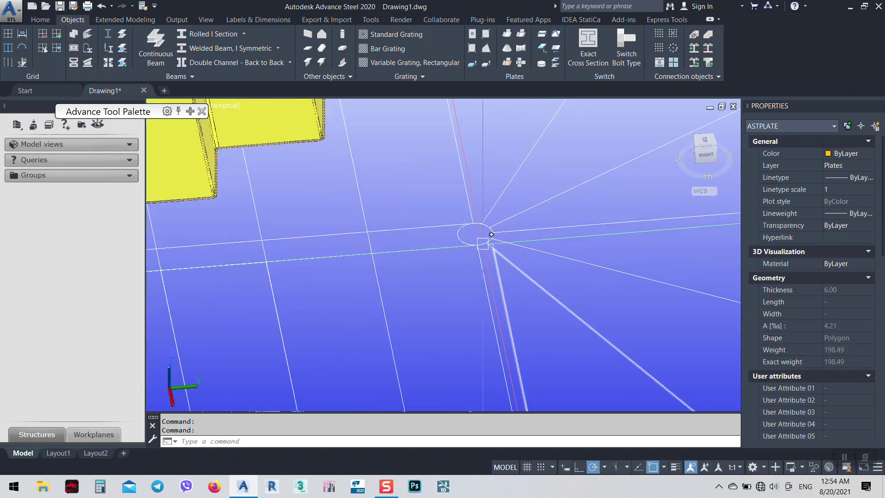
pyautogui.scroll(3, 483, 243)
pyautogui.scroll(4, 508, 235)
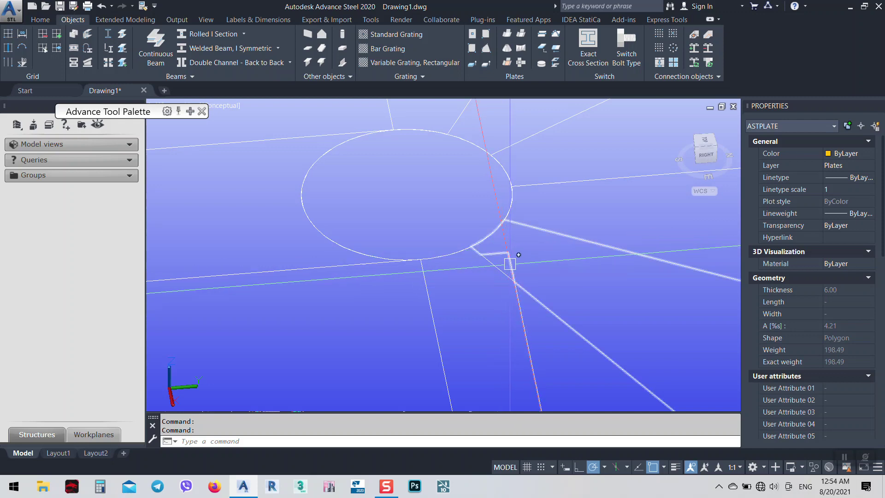
pyautogui.scroll(-5, 514, 288)
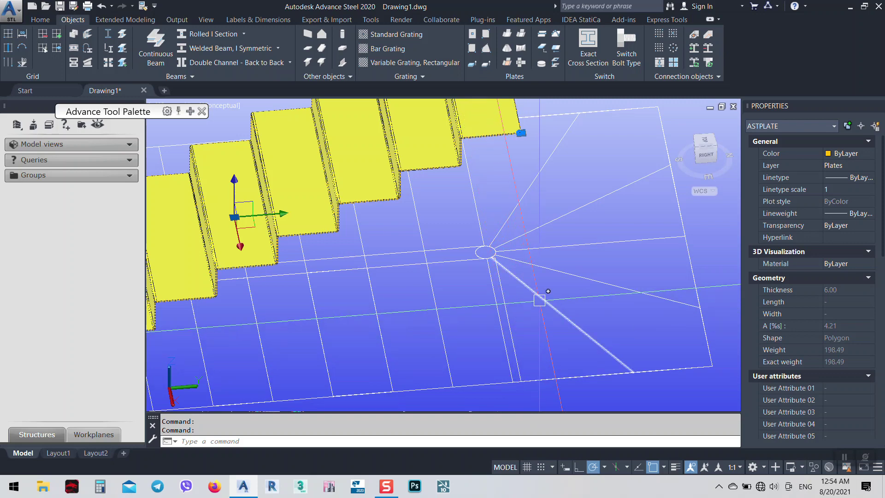
# - Try to erase the first two winder tread polylines beside the newel circle
pyautogui.scroll(2, 524, 300)
pyautogui.click(504, 300)
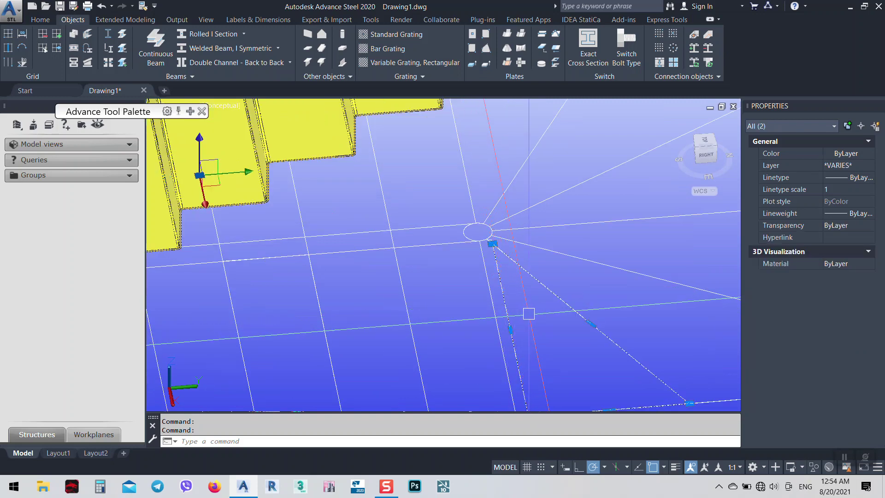
pyautogui.scroll(2, 508, 334)
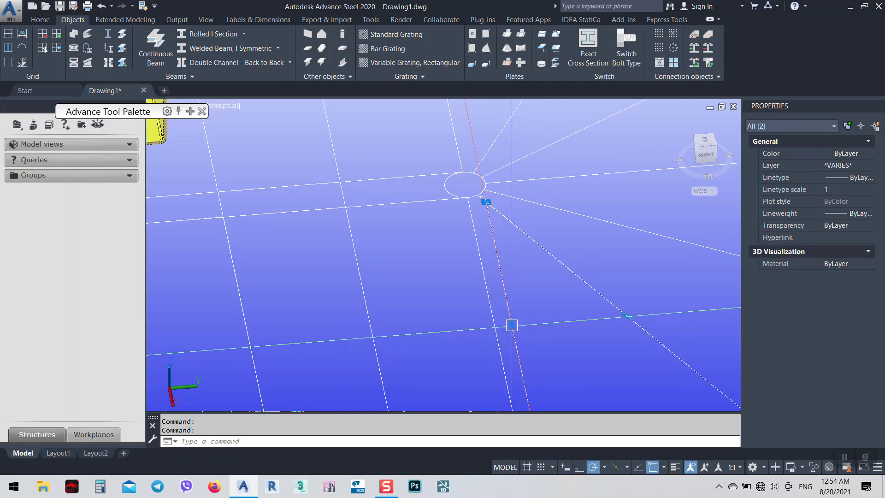
pyautogui.scroll(3, 475, 200)
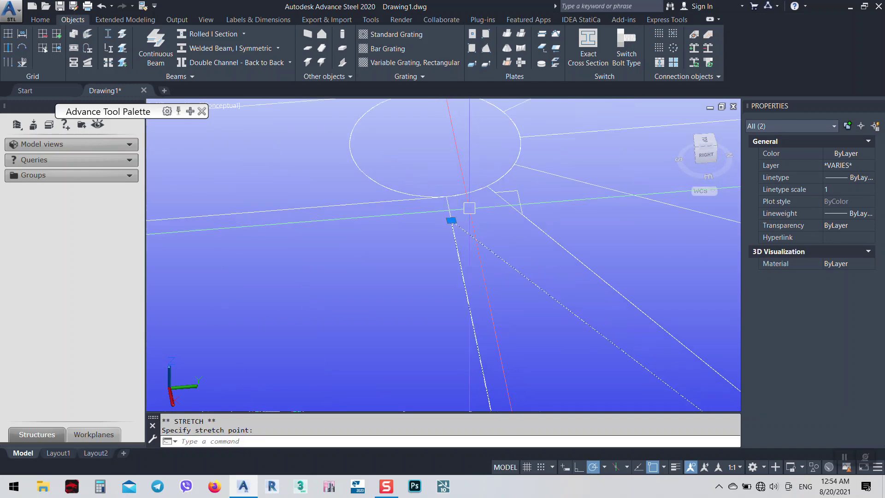
pyautogui.scroll(-3, 508, 217)
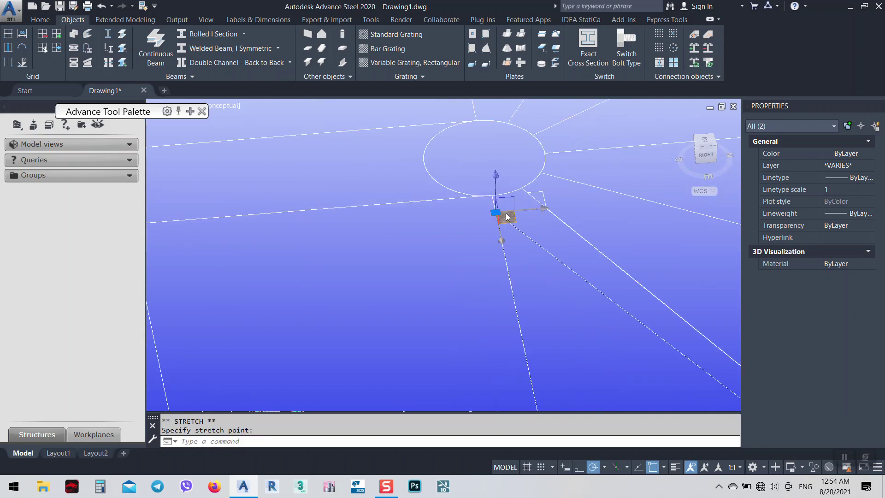
pyautogui.write('e')
pyautogui.press('Return')
pyautogui.scroll(1, 544, 199)
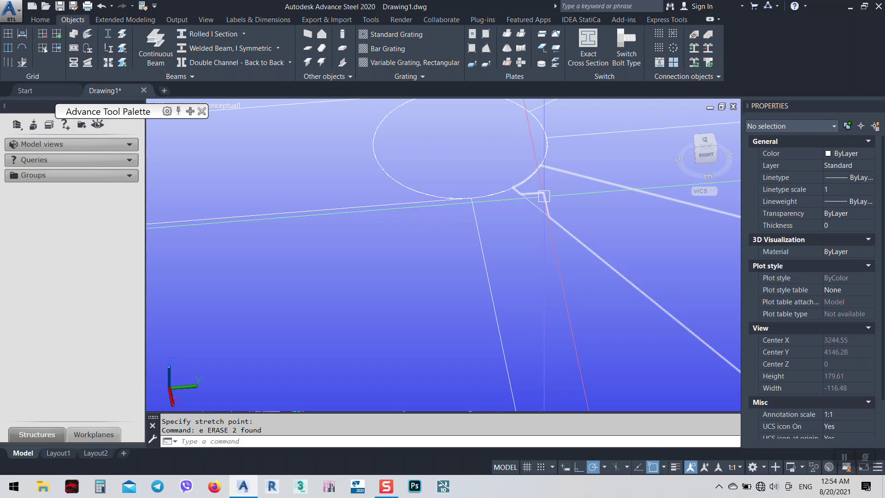
pyautogui.click(544, 196)
pyautogui.write('e')
pyautogui.press('Return')
pyautogui.scroll(-3, 524, 255)
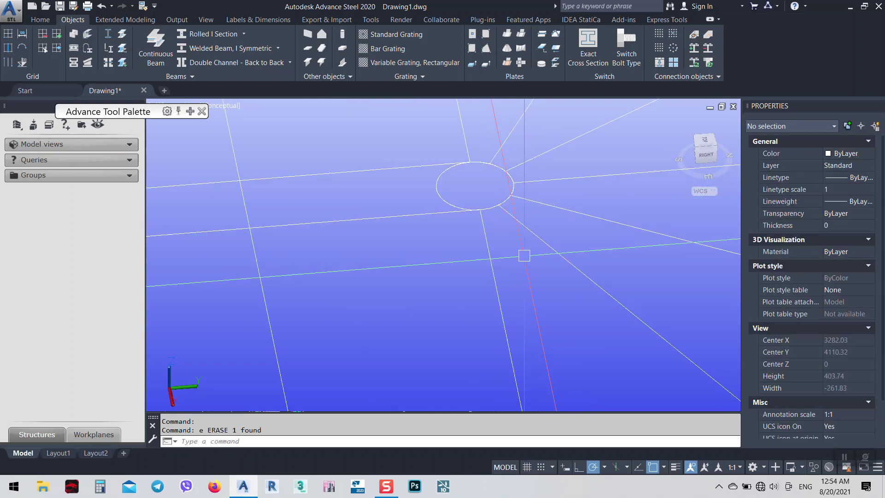
# - Try to erase the copied winder lines and tread polylines beyond the winder end
pyautogui.scroll(-5, 524, 256)
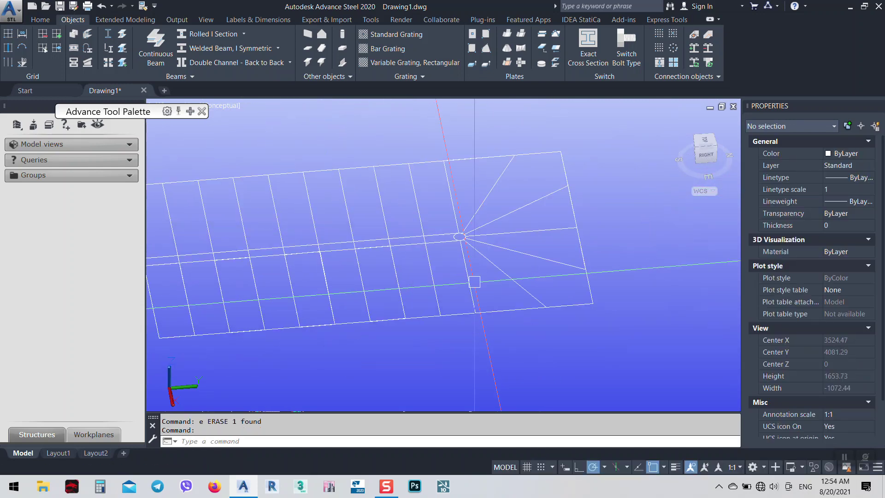
pyautogui.scroll(-5, 475, 282)
pyautogui.click(613, 313)
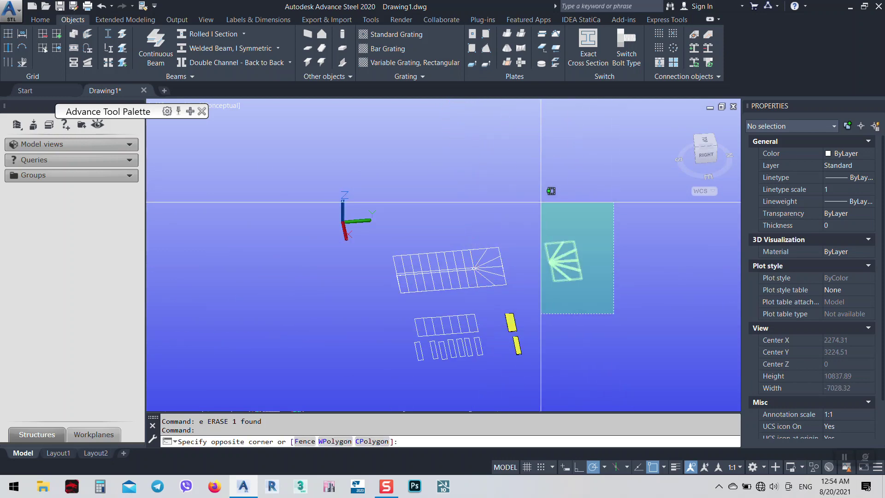
pyautogui.click(541, 202)
pyautogui.write('e')
pyautogui.press('Return')
# - Undo the recent erasures to restore the folded plate, the tread polylines and the copied winder layout
pyautogui.scroll(4, 466, 284)
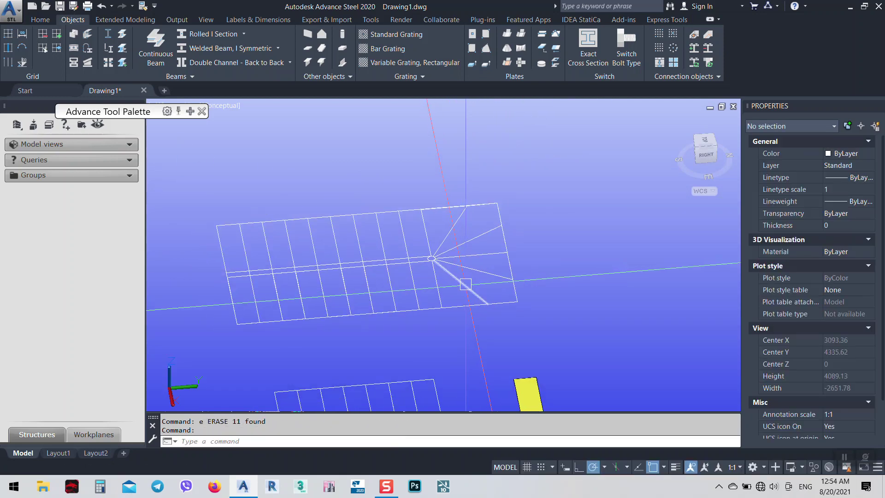
pyautogui.scroll(-3, 468, 286)
pyautogui.scroll(5, 468, 285)
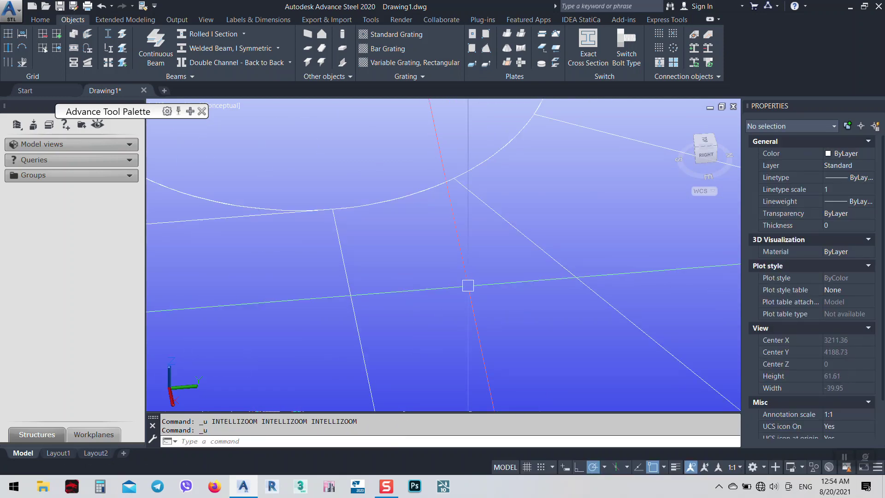
pyautogui.scroll(-5, 468, 286)
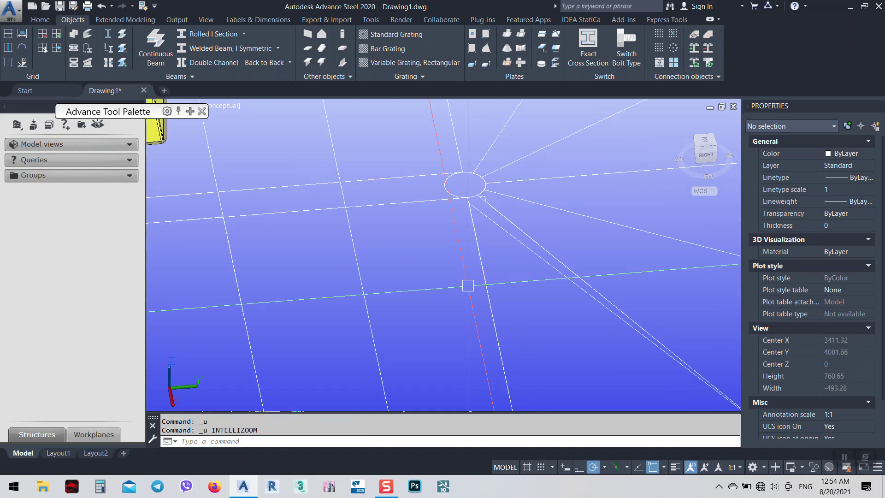
pyautogui.scroll(-2, 401, 269)
pyautogui.scroll(4, 370, 242)
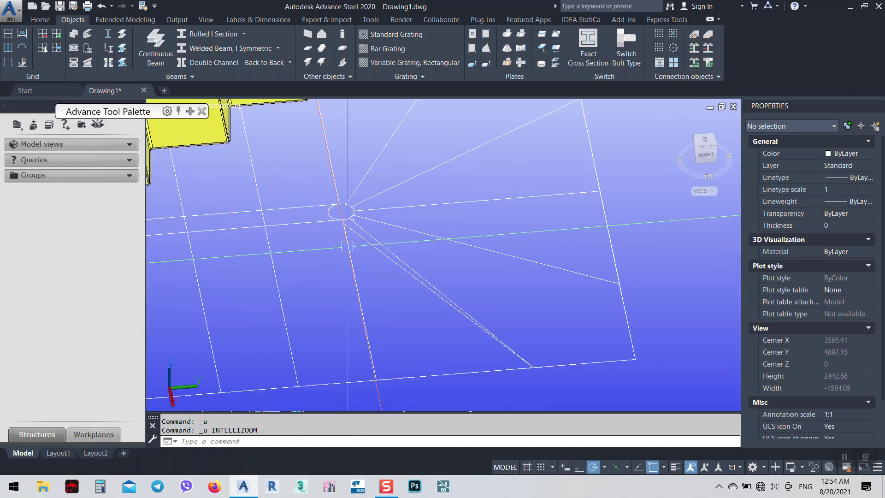
# - Erase only the first two original winder tread polylines at the newel circle, keeping the folded plate
pyautogui.click(373, 240)
pyautogui.scroll(-2, 375, 254)
pyautogui.write('E')
pyautogui.press('Return')
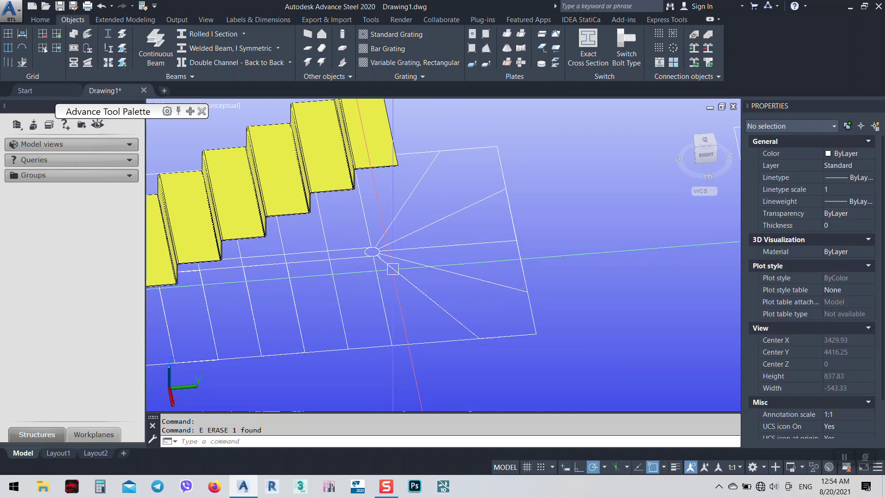
pyautogui.scroll(2, 364, 257)
pyautogui.scroll(5, 364, 257)
pyautogui.click(387, 253)
pyautogui.moveTo(388, 256)
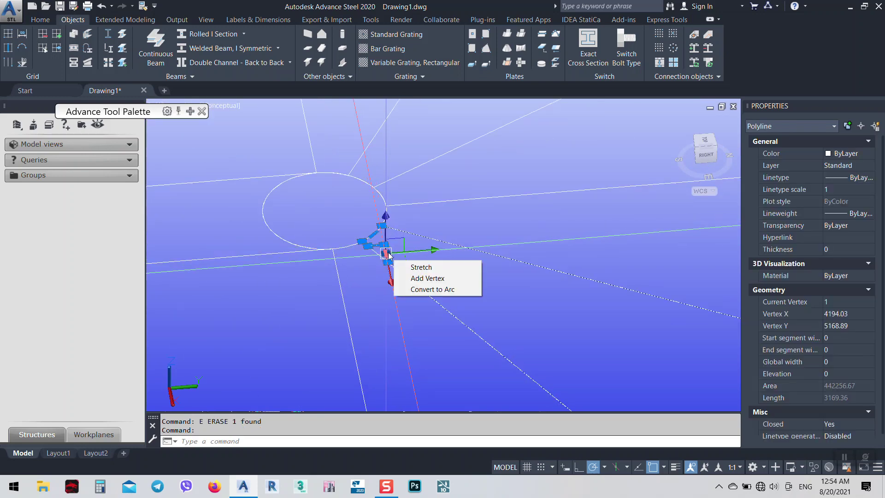
pyautogui.write('e')
pyautogui.press('Return')
# - Erase the whole copied winder layout from the clear area beyond the stair's winder end
pyautogui.scroll(-10, 435, 256)
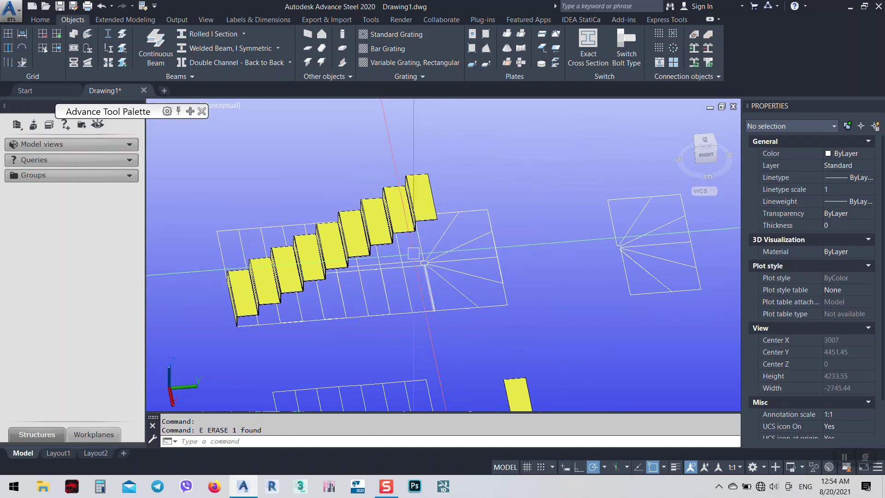
pyautogui.scroll(4, 424, 257)
pyautogui.scroll(-6, 461, 282)
pyautogui.click(678, 340)
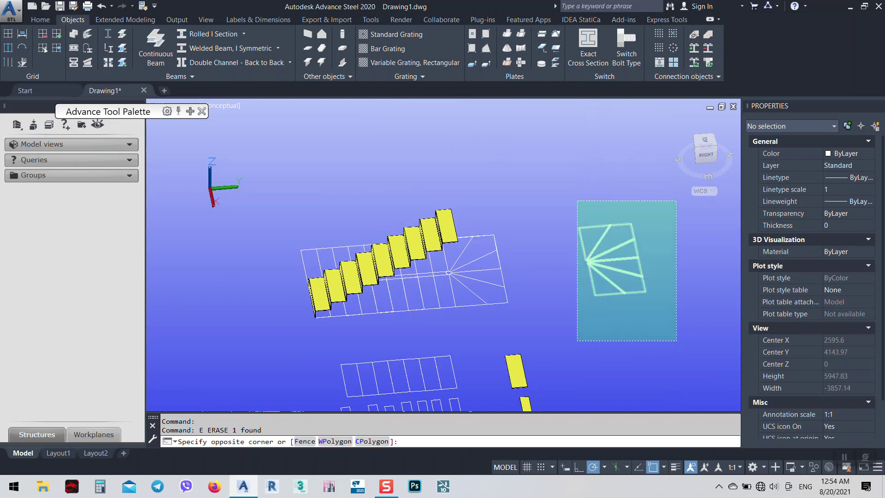
pyautogui.click(577, 200)
pyautogui.write('e')
pyautogui.press('Return')
# - Try to create a boundary polyline from the first winder tread area beside the newel circle
pyautogui.scroll(3, 479, 275)
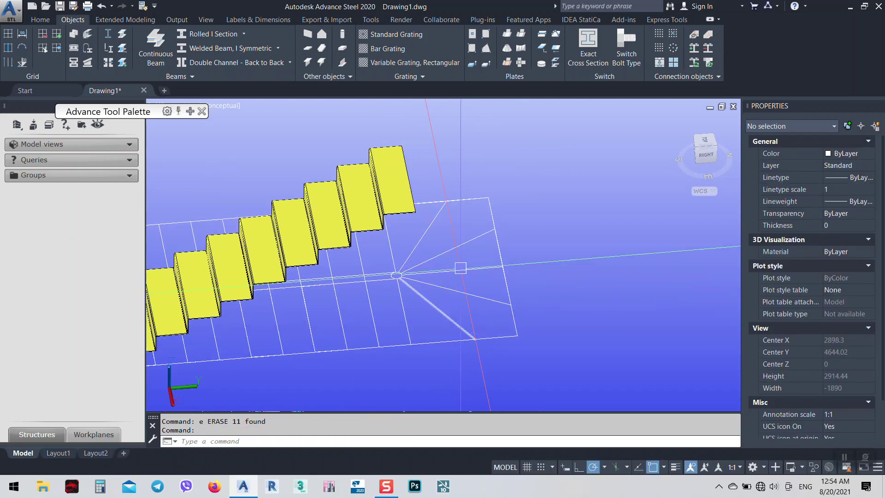
pyautogui.scroll(3, 397, 295)
pyautogui.scroll(4, 390, 269)
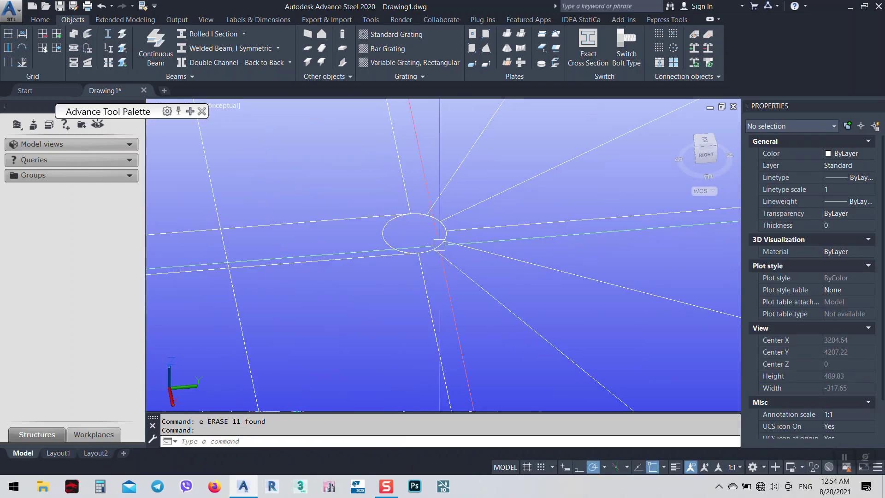
pyautogui.scroll(-8, 398, 260)
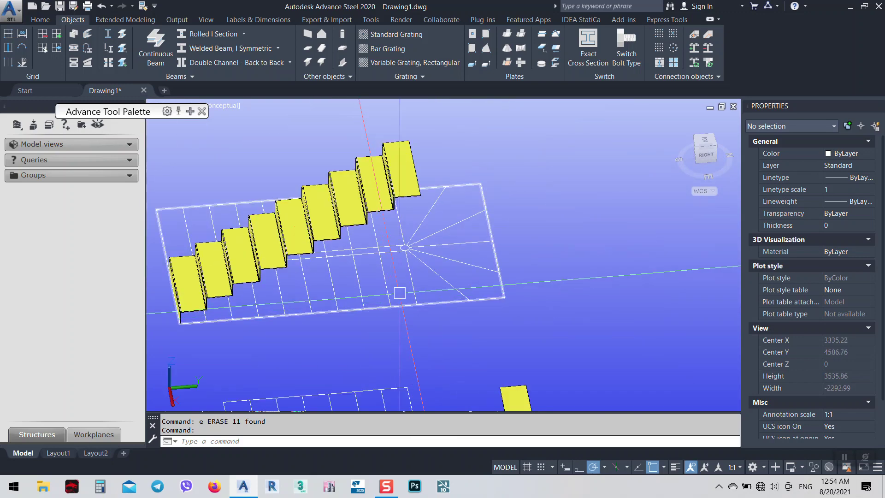
pyautogui.scroll(1, 409, 274)
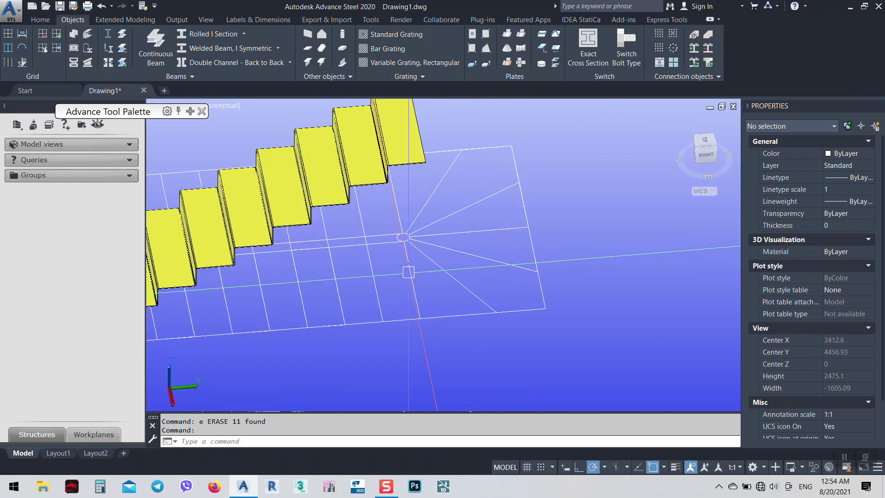
pyautogui.moveTo(454, 300); pyautogui.dragTo(397, 336, button='middle')
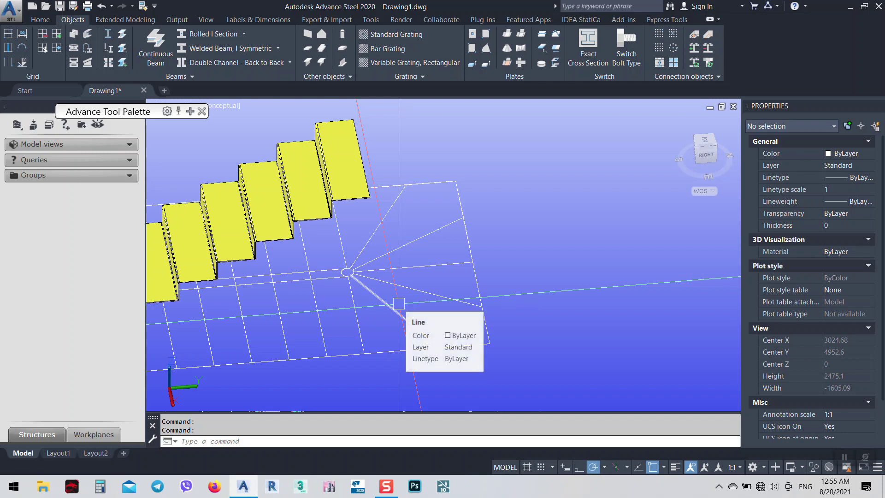
pyautogui.write('c')
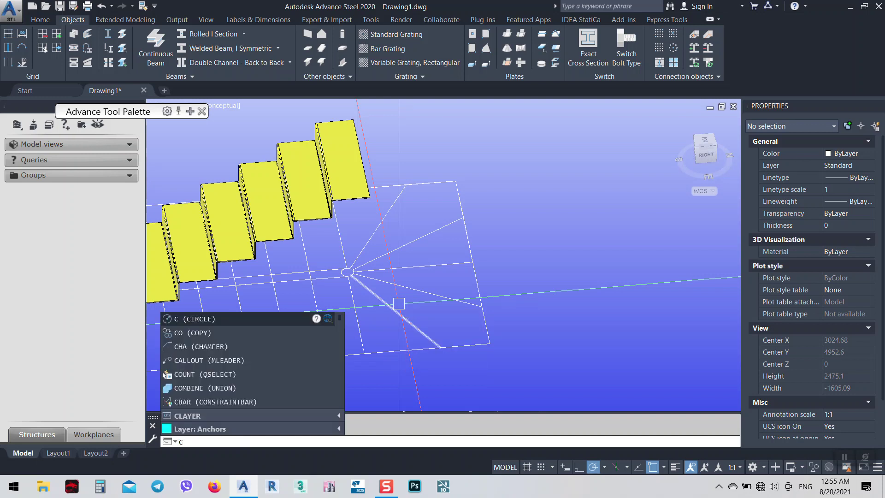
pyautogui.press('BackSpace')
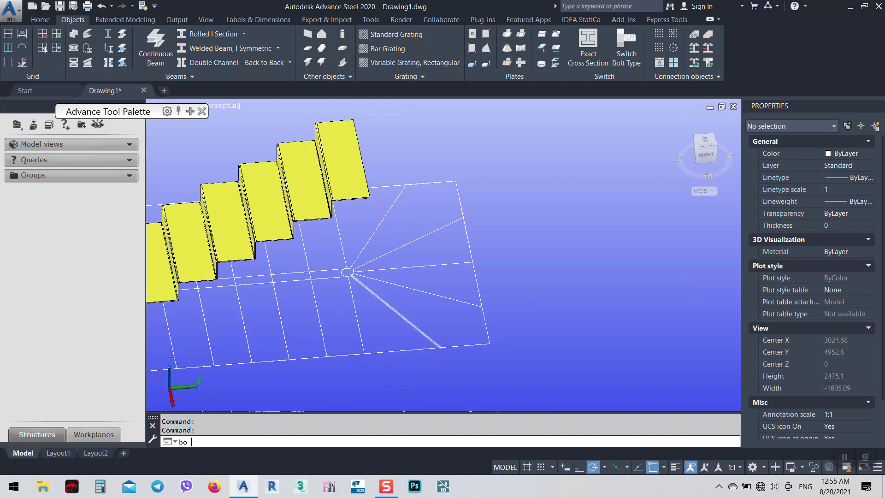
pyautogui.write('bo')
pyautogui.press('Return')
pyautogui.click(390, 272)
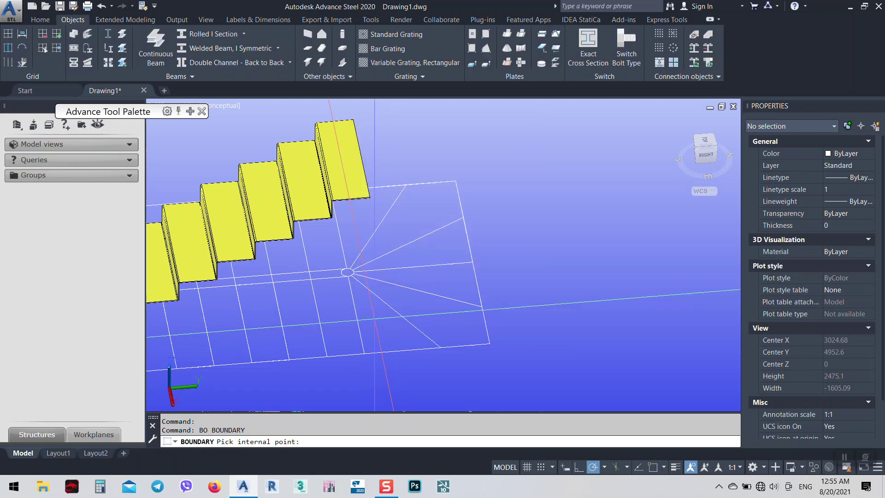
pyautogui.click(369, 313)
pyautogui.scroll(2, 365, 305)
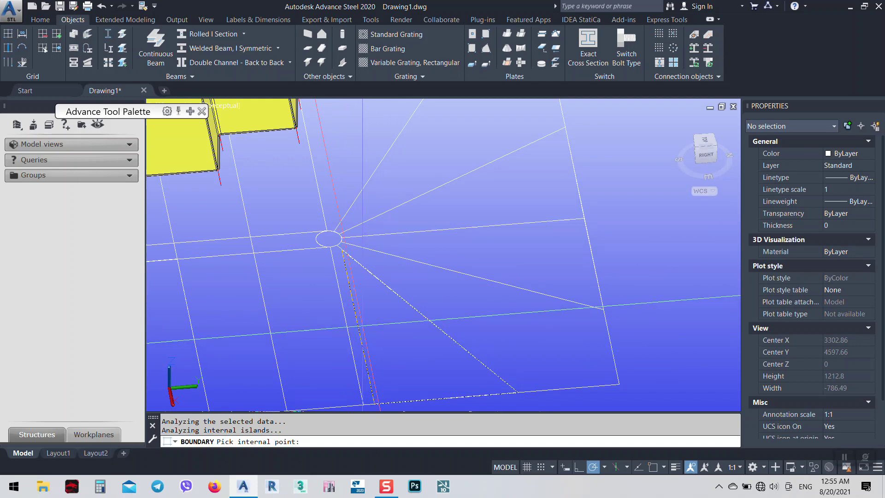
pyautogui.moveTo(356, 322); pyautogui.dragTo(350, 286, button='middle')
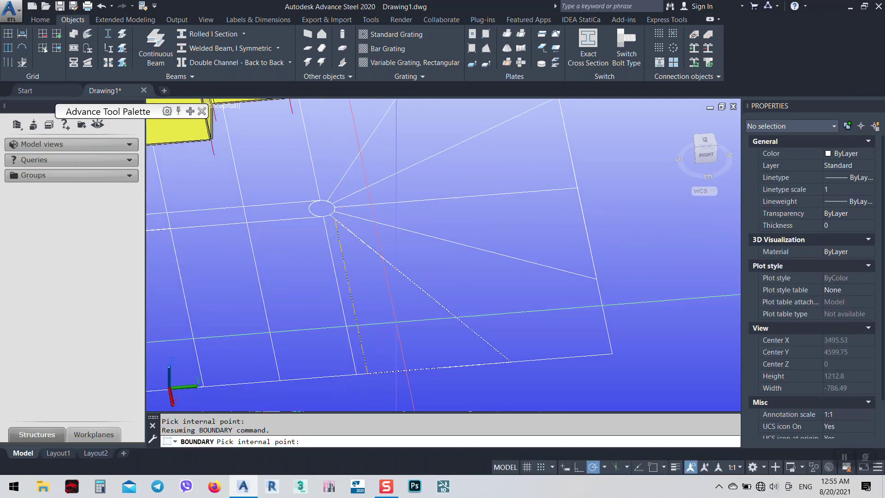
# - Examine where the first winder tread's edge lines meet the newel circle
pyautogui.scroll(8, 301, 199)
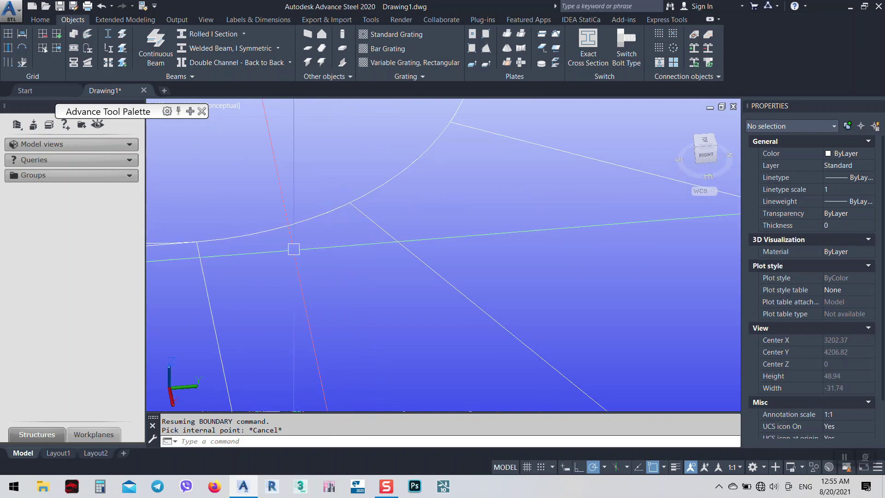
pyautogui.scroll(3, 294, 250)
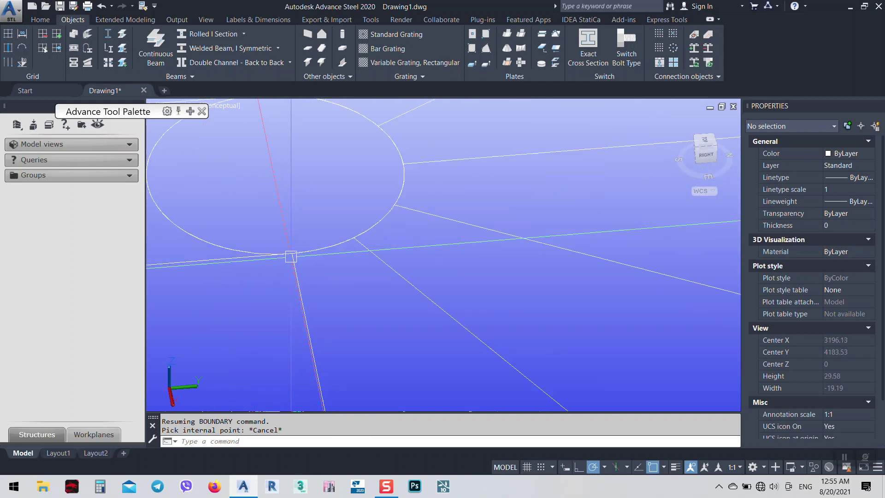
# - Create closed boundary polylines from the internal areas of the winder segments at the end of the stair plan
pyautogui.scroll(-3, 291, 256)
pyautogui.moveTo(380, 312); pyautogui.dragTo(352, 267, button='middle')
pyautogui.scroll(-2, 295, 220)
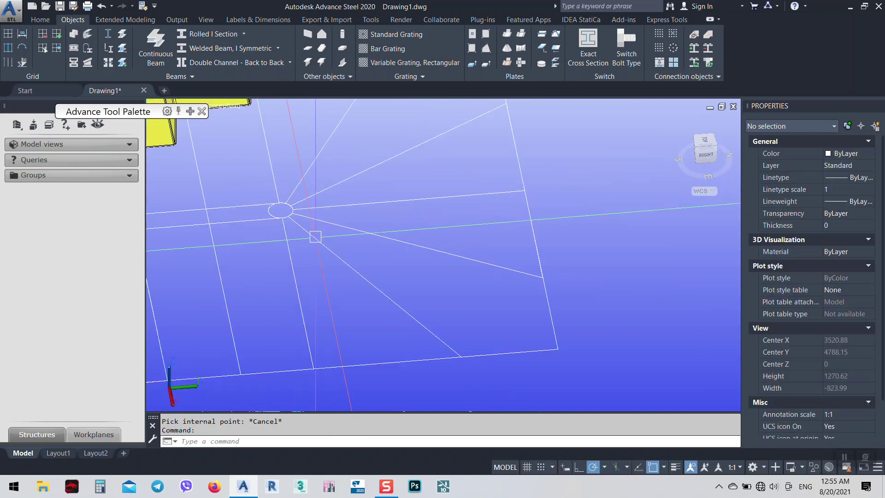
pyautogui.write('Bp')
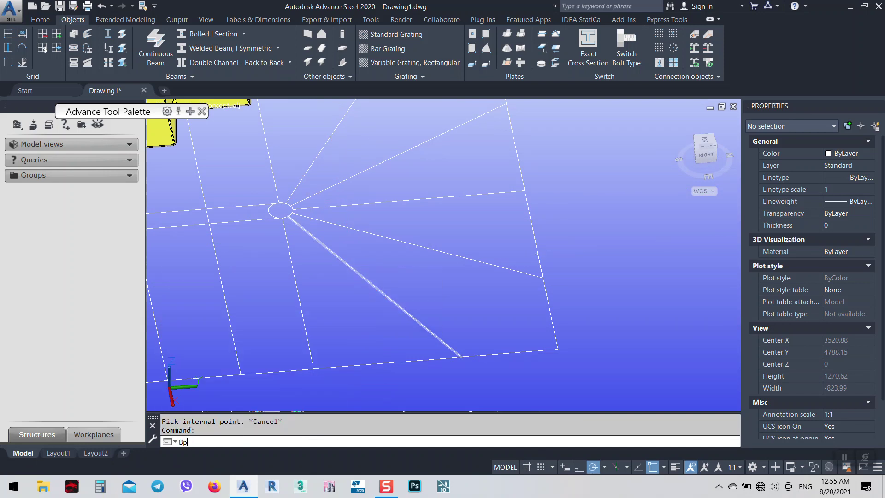
pyautogui.press('Return')
pyautogui.write('c')
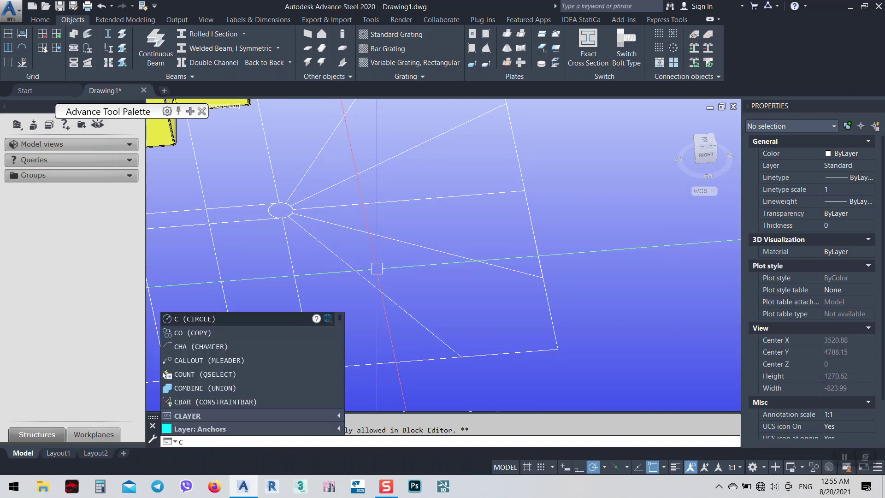
pyautogui.press('BackSpace')
pyautogui.write('bo')
pyautogui.press('Return')
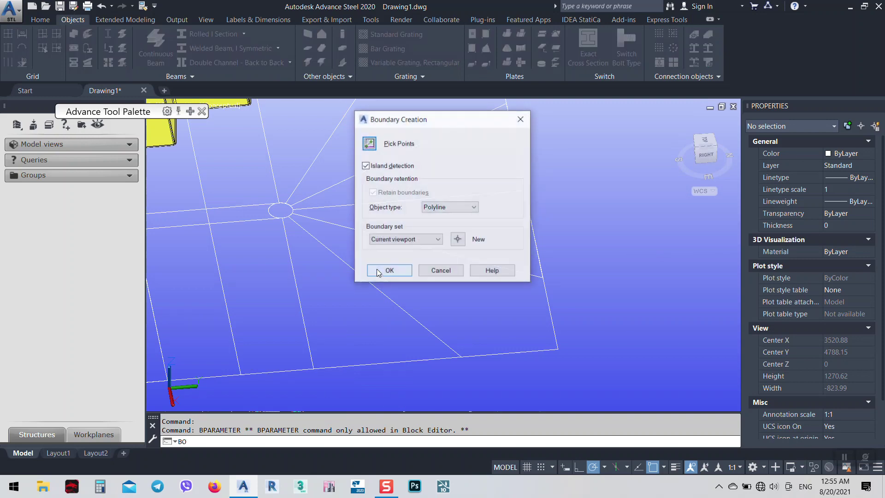
pyautogui.click(388, 270)
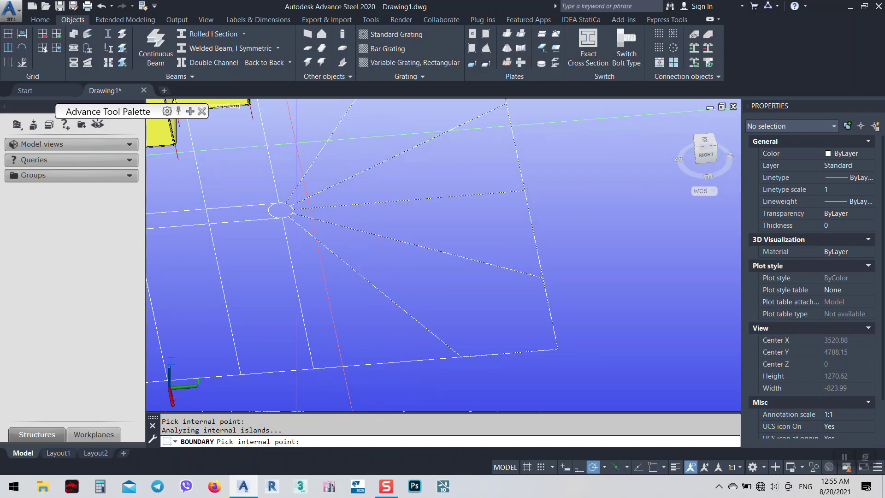
pyautogui.scroll(-2, 319, 250)
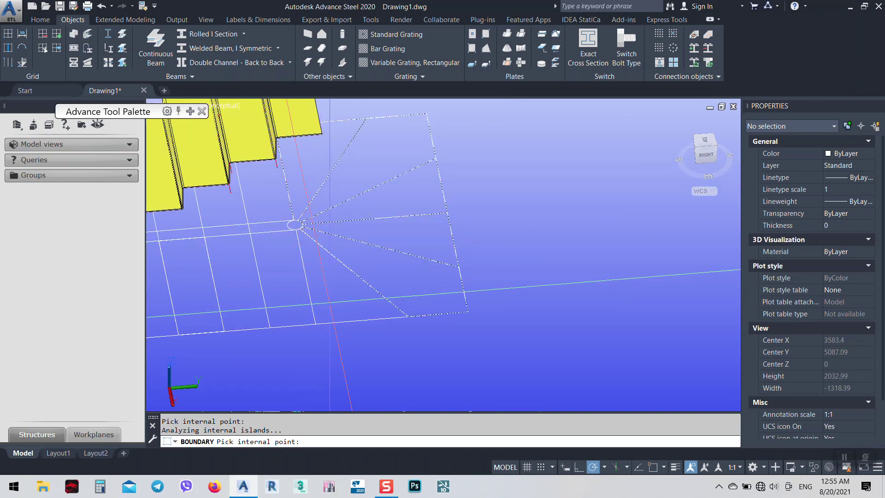
pyautogui.press('Return')
# - Copy the five winder boundary polylines to the empty area beside the stair plan
pyautogui.click(357, 218)
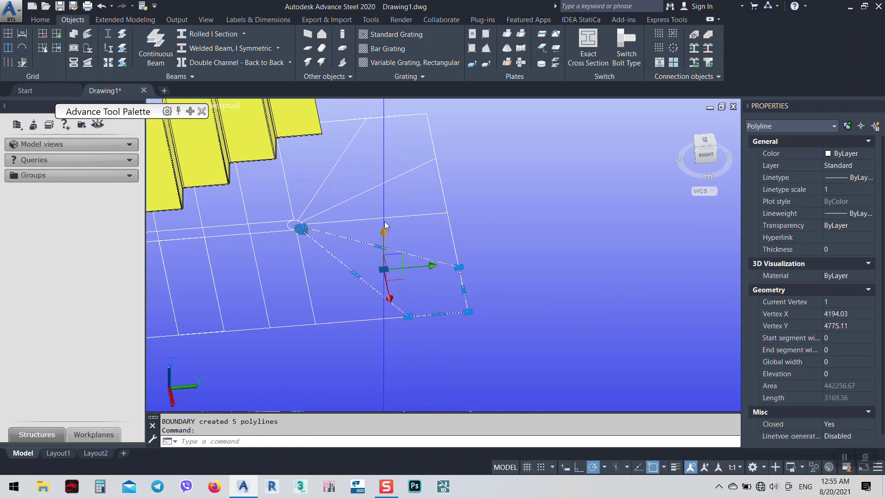
pyautogui.click(356, 216)
pyautogui.click(336, 204)
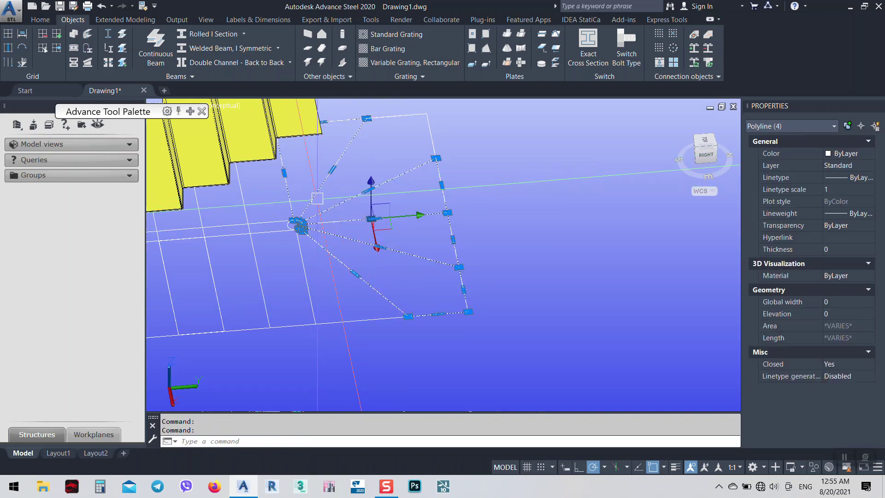
pyautogui.scroll(-5, 359, 176)
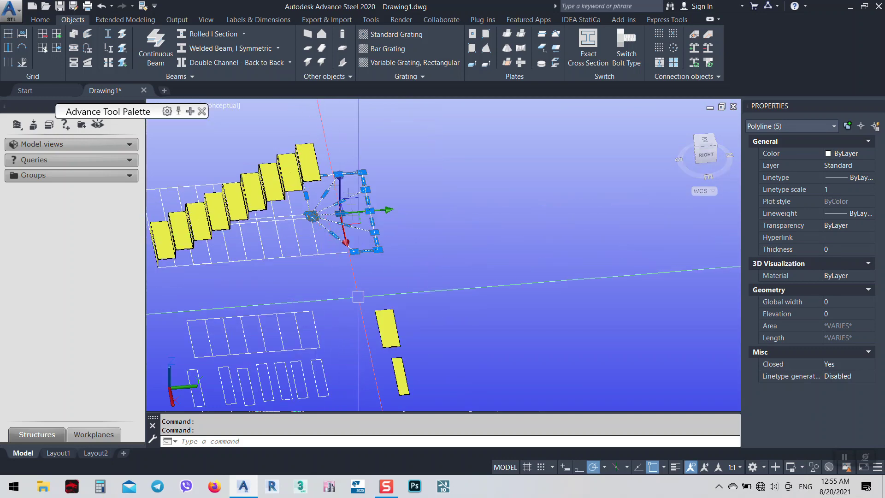
pyautogui.write('o')
pyautogui.press('Return')
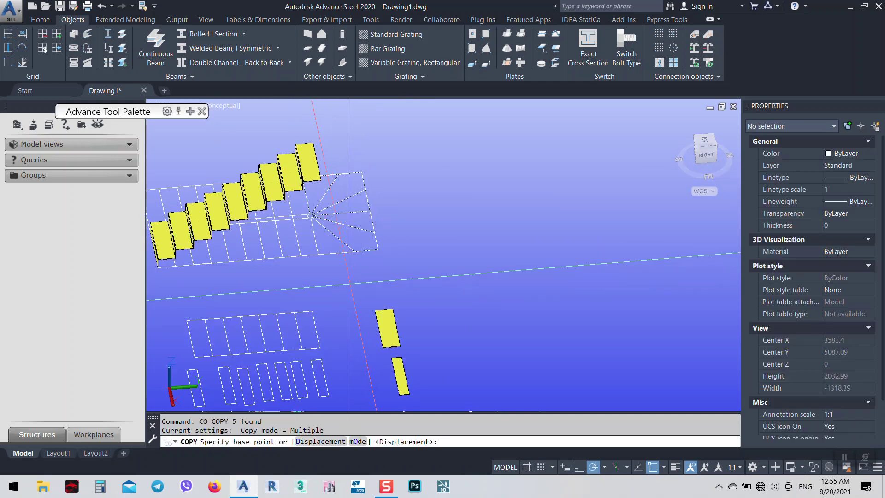
pyautogui.click(349, 281)
# - In top view, mirror the copied end winder outline about the set's horizontal centre line, keeping the source outline
pyautogui.click(705, 139)
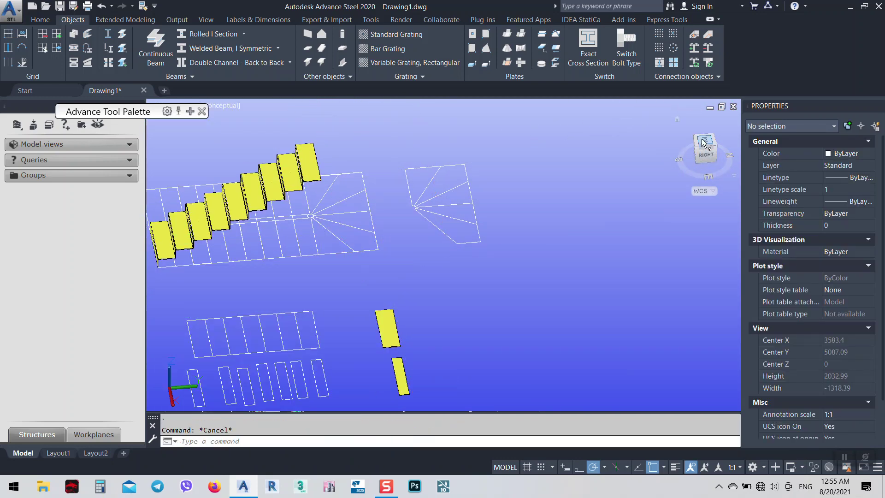
pyautogui.scroll(4, 509, 172)
pyautogui.click(508, 157)
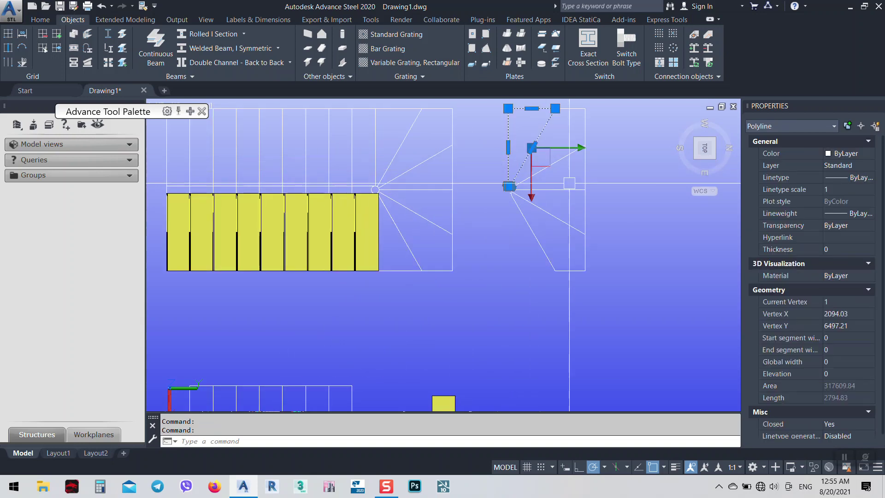
pyautogui.moveTo(613, 213); pyautogui.dragTo(519, 258, button='middle')
pyautogui.write('m')
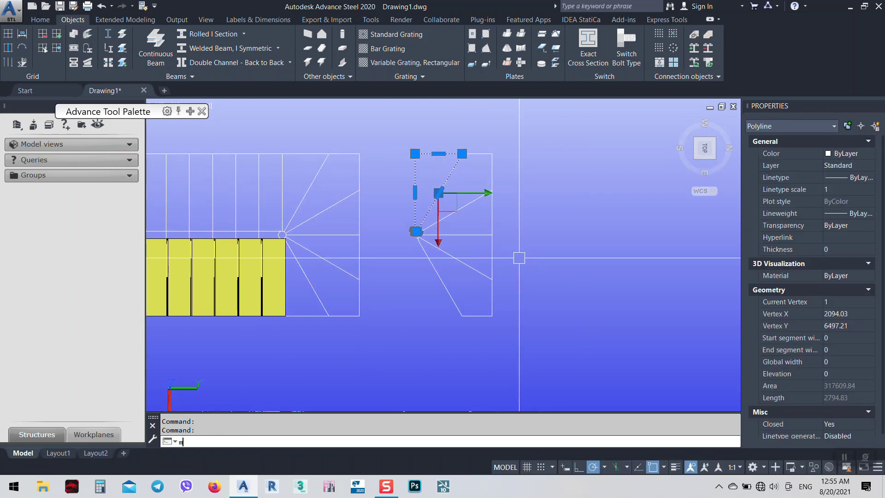
pyautogui.write('i')
pyautogui.press('Return')
pyautogui.click(524, 235)
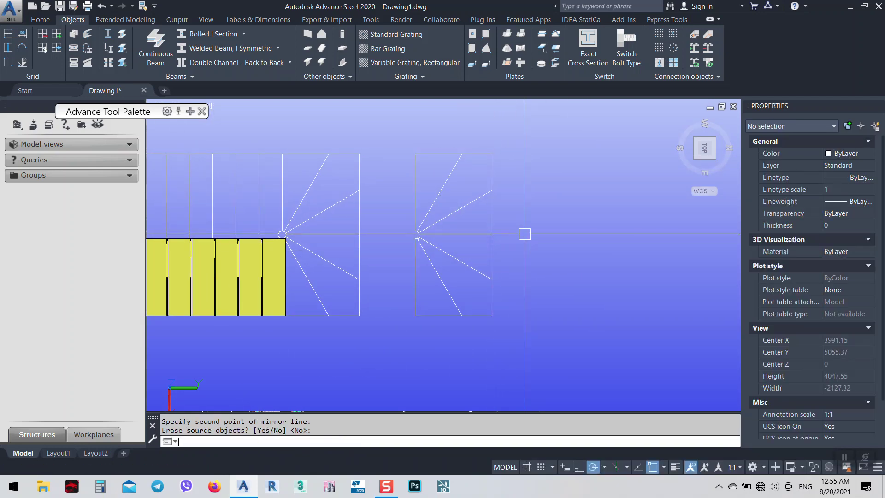
pyautogui.press('Return')
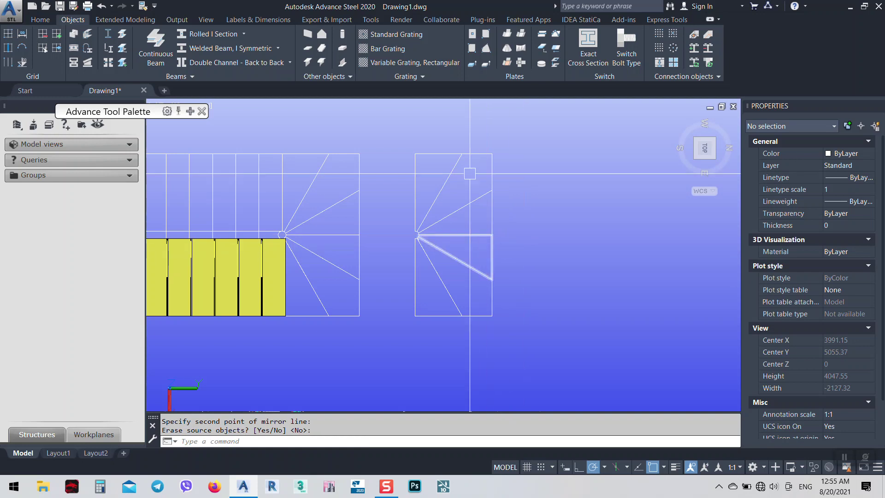
# - Convert the six copied winder polylines into plates
pyautogui.click(429, 313)
pyautogui.press('Delete')
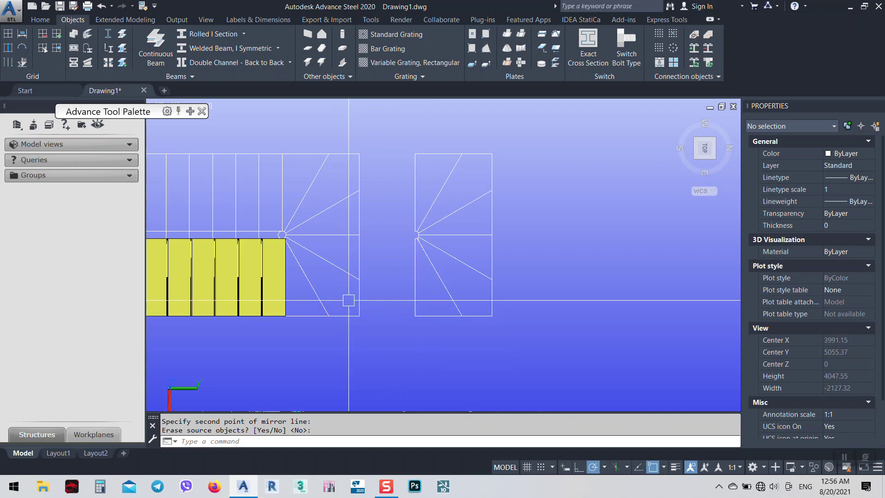
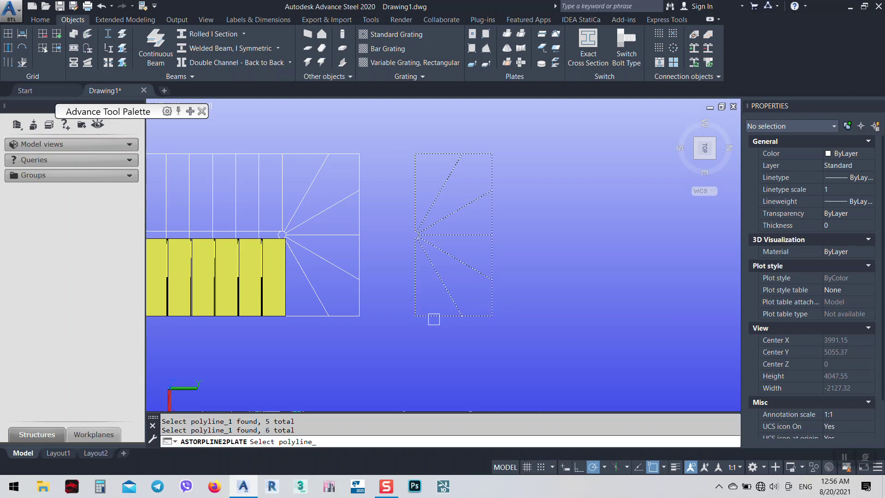
pyautogui.press('Return')
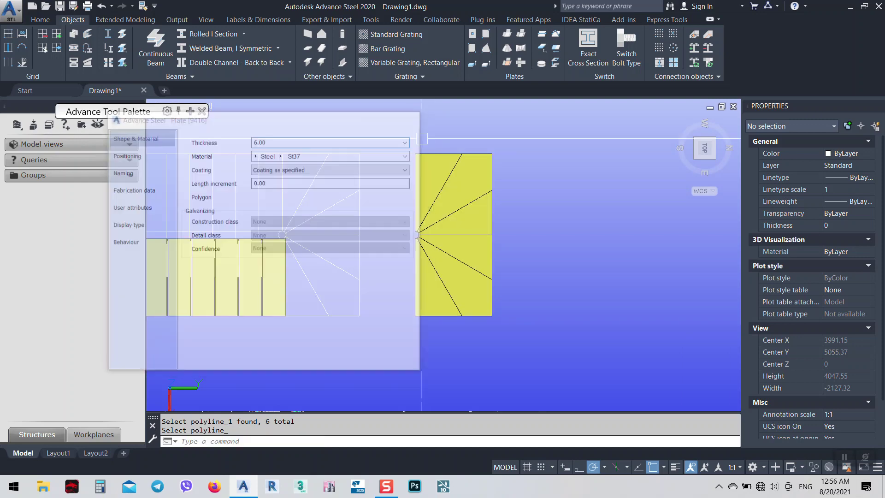
# - Move the six winder plates horizontally clear of their source outlines, farther away from the stair plan
pyautogui.click(428, 285)
pyautogui.click(472, 295)
pyautogui.click(472, 254)
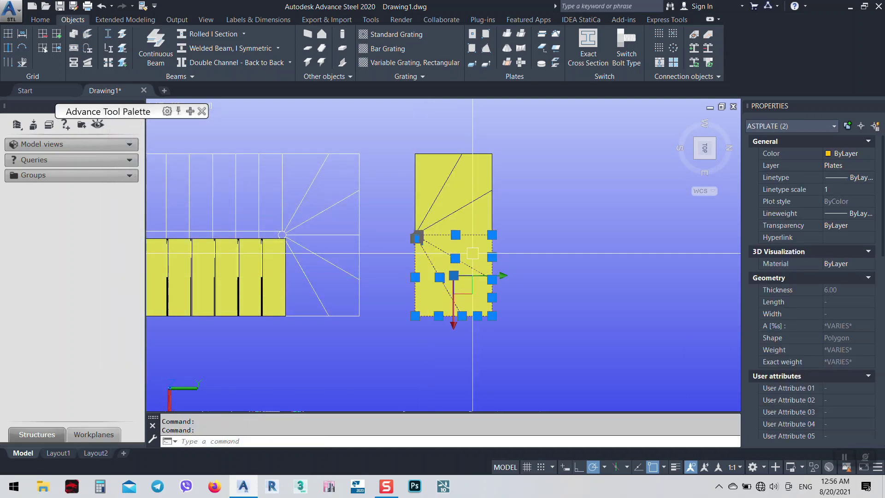
pyautogui.click(466, 213)
pyautogui.click(455, 191)
pyautogui.click(425, 177)
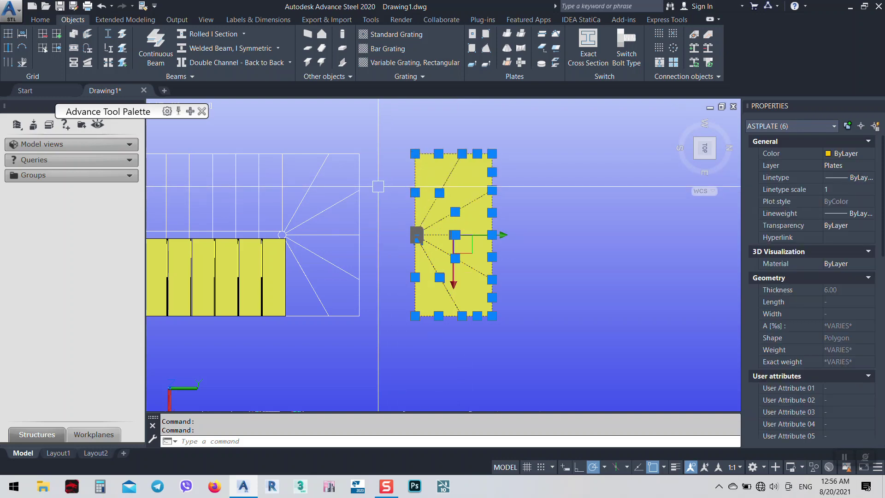
pyautogui.scroll(-4, 373, 189)
pyautogui.write('m')
pyautogui.press('Return')
pyautogui.click(417, 264)
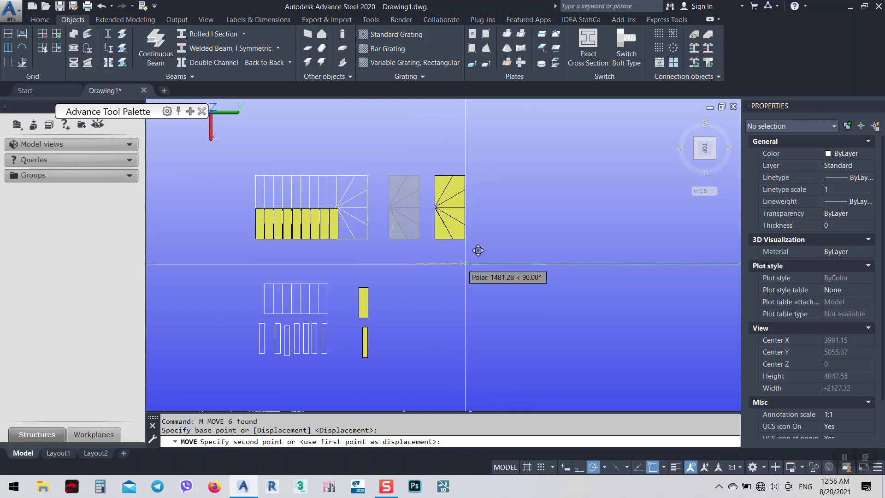
pyautogui.click(475, 264)
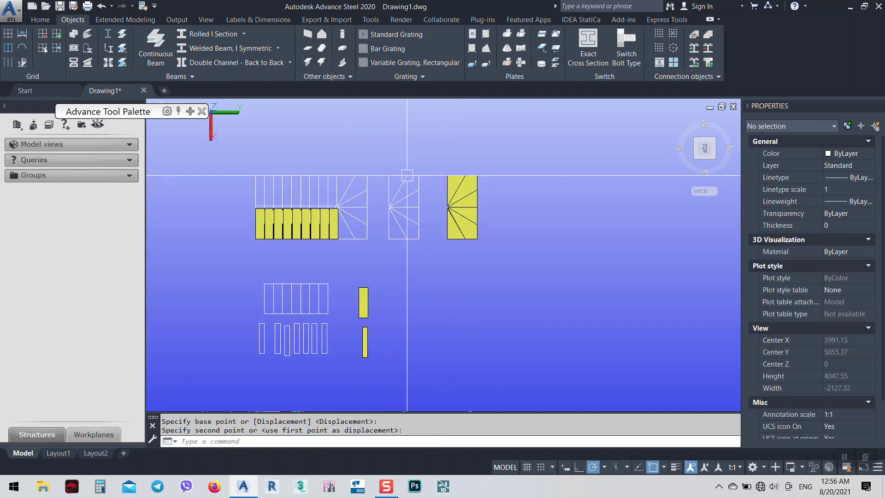
# - Examine the first winder plate and the stair plan's winder area from above and in an isometric view
pyautogui.scroll(5, 391, 233)
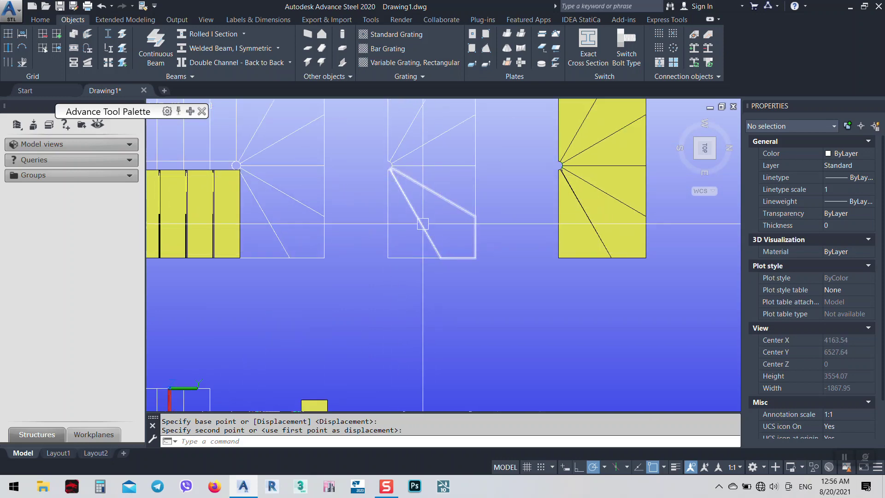
pyautogui.moveTo(393, 202); pyautogui.dragTo(413, 233, button='middle')
pyautogui.moveTo(572, 264); pyautogui.dragTo(555, 248, button='middle')
pyautogui.click(575, 256)
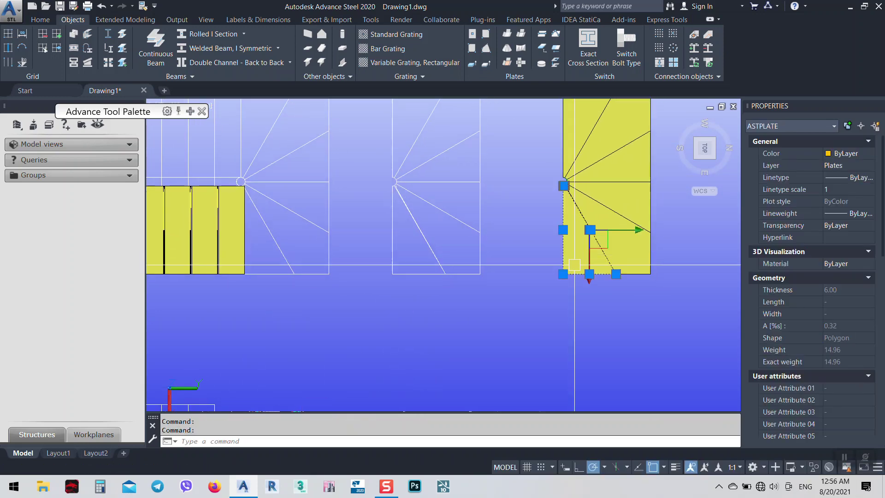
pyautogui.click(714, 159)
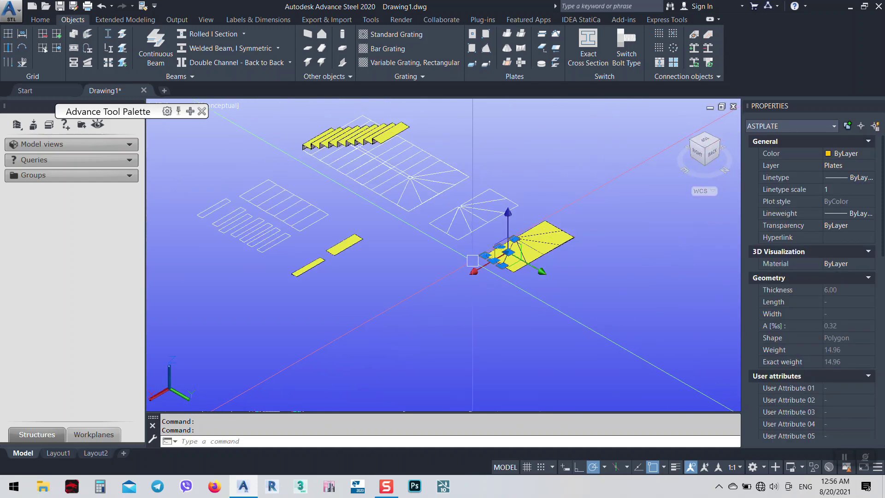
pyautogui.scroll(4, 405, 136)
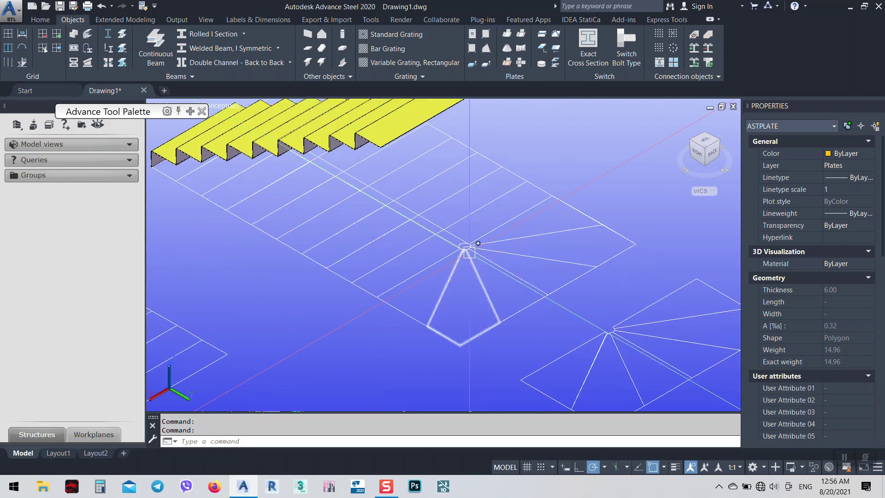
pyautogui.scroll(-3, 389, 197)
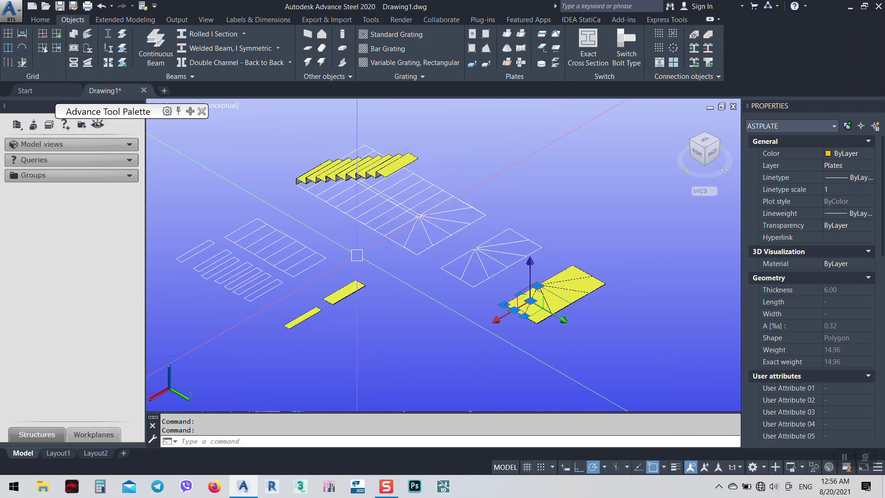
pyautogui.scroll(4, 359, 255)
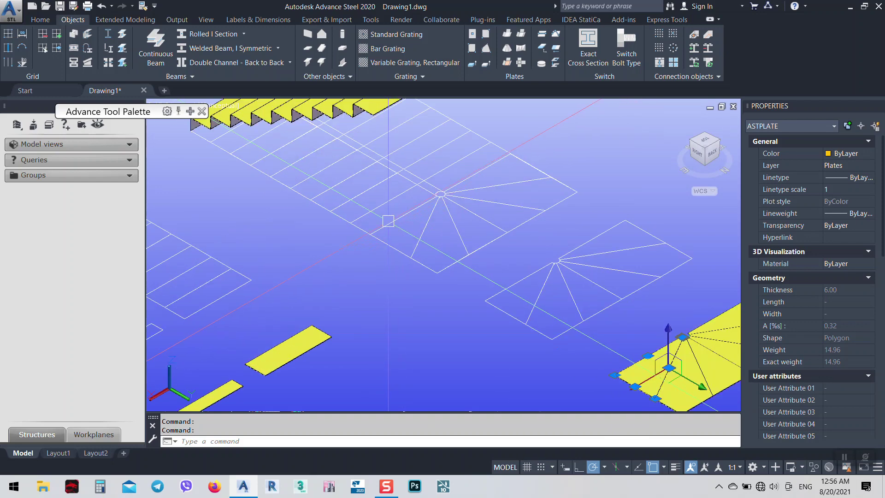
pyautogui.scroll(-3, 408, 236)
pyautogui.press('Escape')
# - Join the narrow riser plate to the free edge of the last tread as a folded plate at a -90 degree angle
pyautogui.scroll(2, 299, 378)
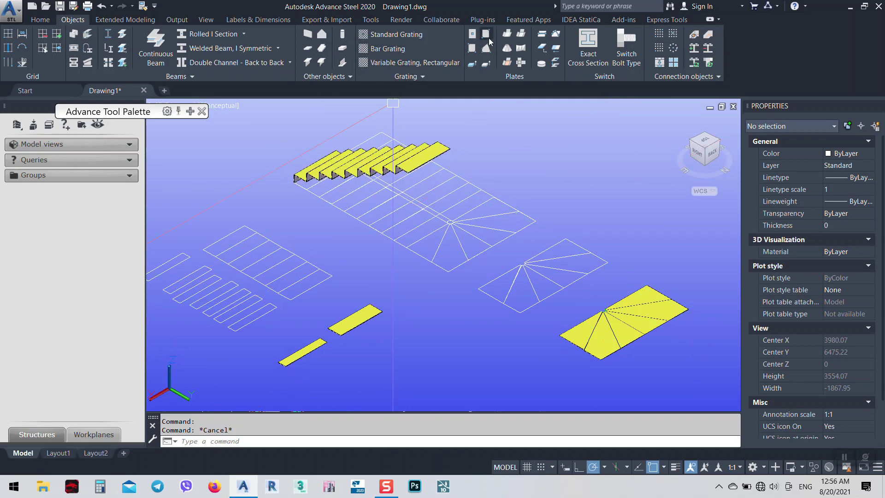
pyautogui.click(522, 37)
pyautogui.scroll(3, 461, 152)
pyautogui.scroll(-2, 455, 148)
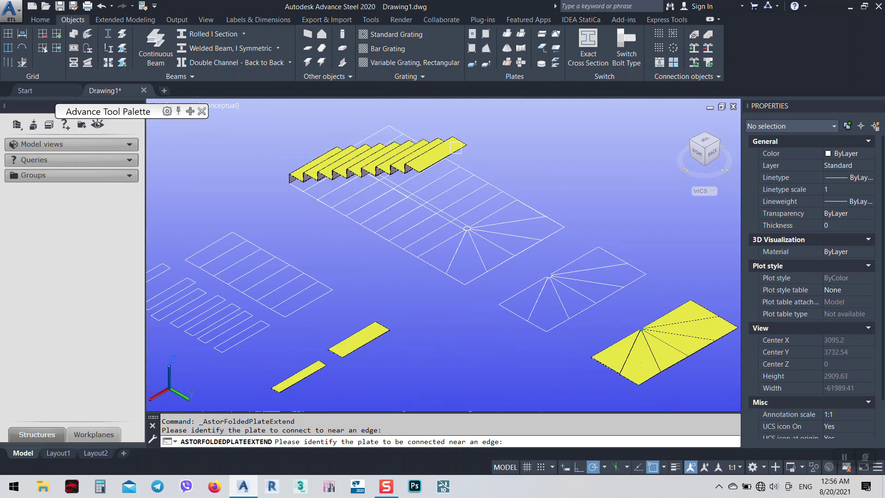
pyautogui.click(292, 368)
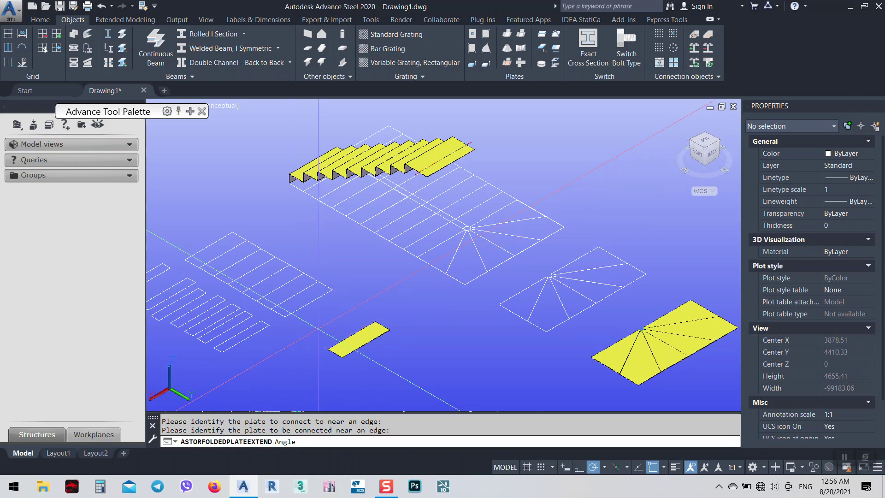
pyautogui.write('-90')
pyautogui.press('Return')
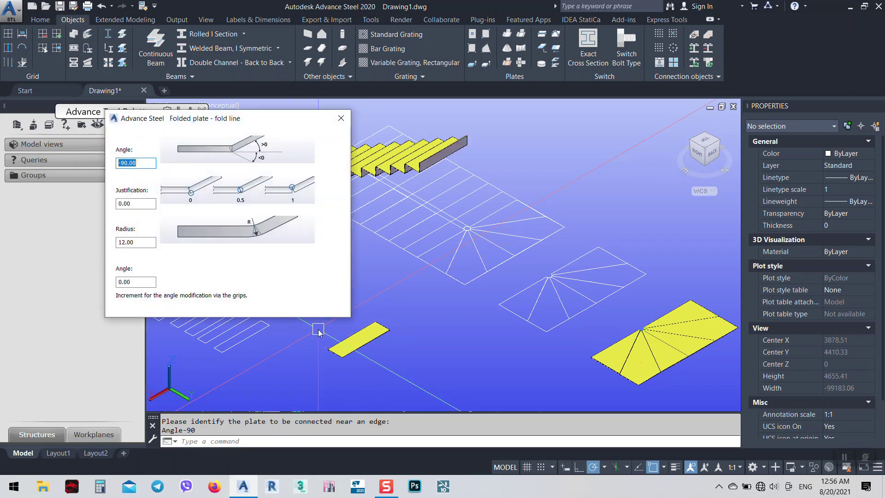
pyautogui.click(341, 118)
# - Move the first winder plate by its lower outer corner onto the top corner of the flight's last riser
pyautogui.scroll(3, 604, 357)
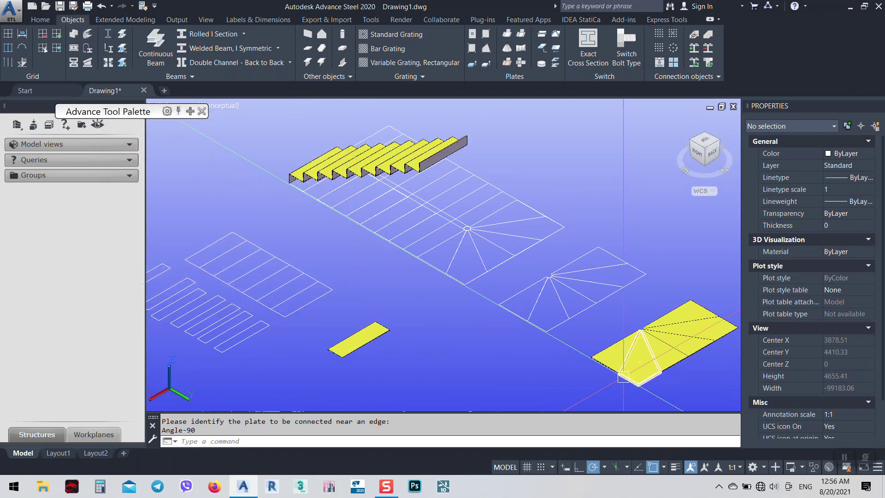
pyautogui.moveTo(449, 189); pyautogui.dragTo(513, 265, button='middle')
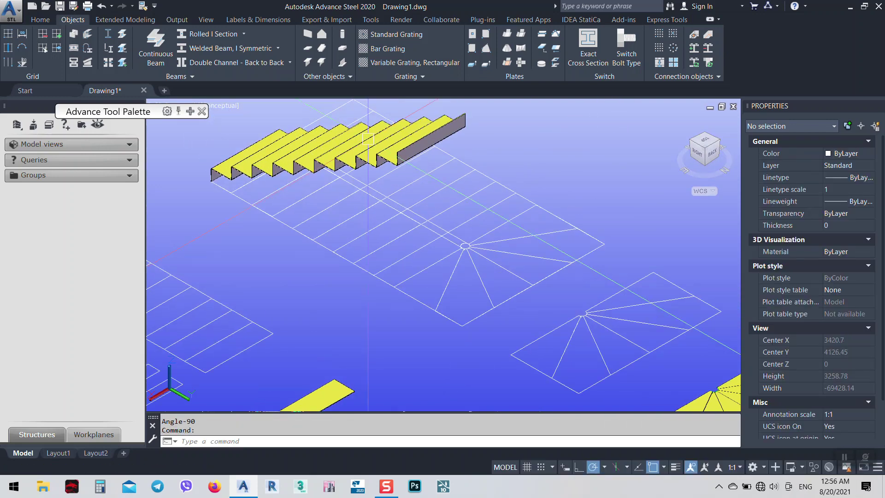
pyautogui.scroll(-2, 448, 147)
pyautogui.scroll(7, 521, 255)
pyautogui.click(546, 278)
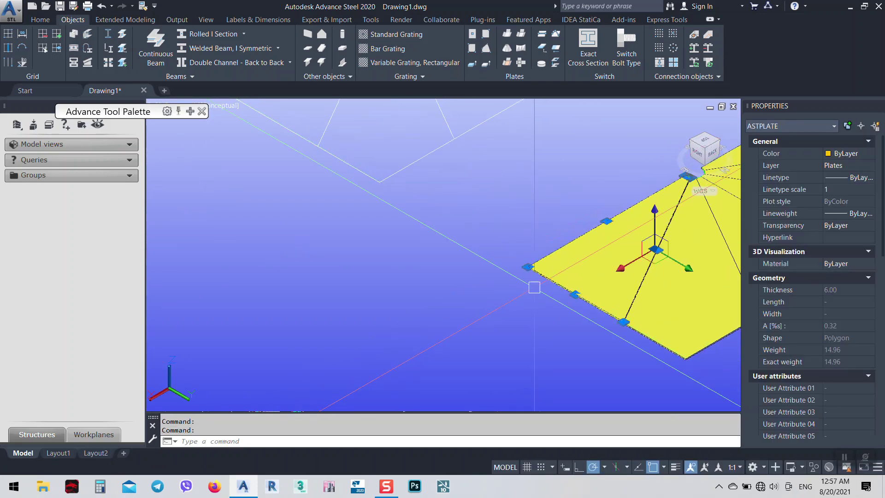
pyautogui.scroll(6, 524, 269)
pyautogui.scroll(2, 531, 290)
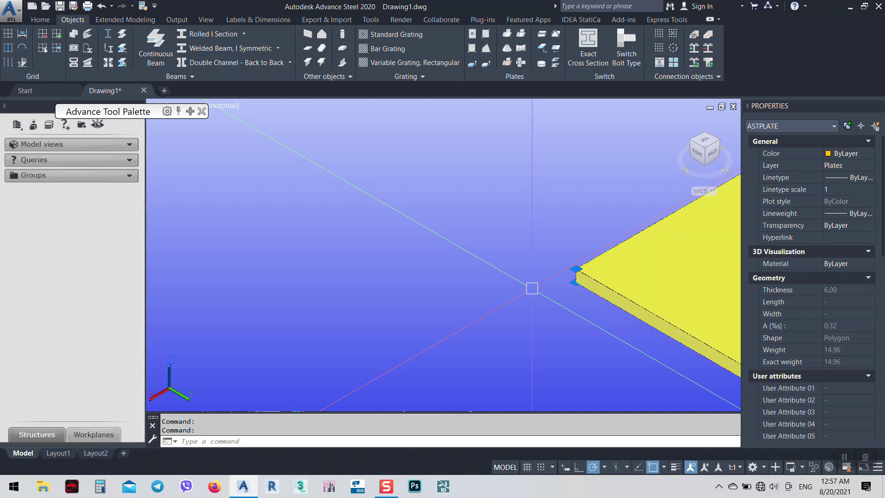
pyautogui.write('m')
pyautogui.press('Return')
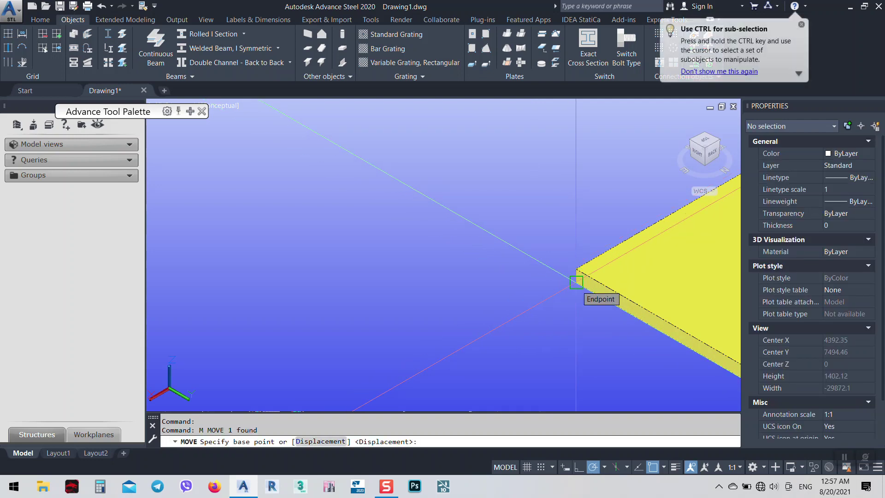
pyautogui.click(576, 283)
pyautogui.scroll(-3, 587, 279)
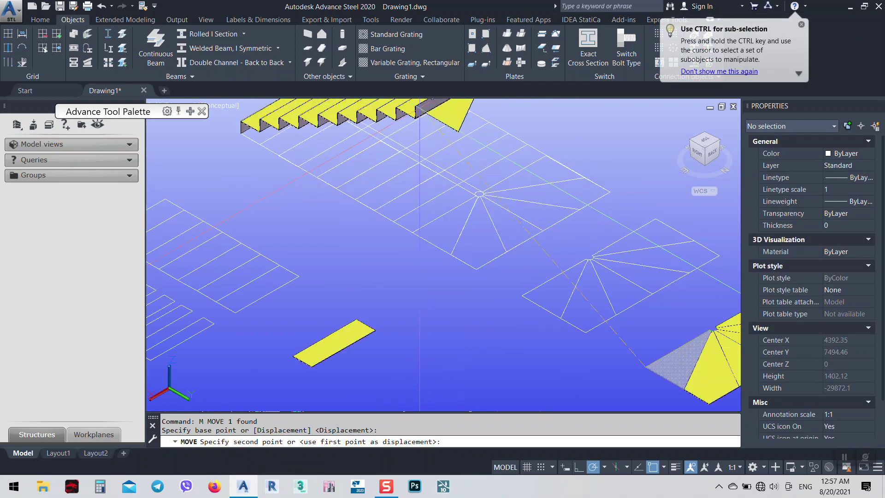
pyautogui.scroll(2, 420, 109)
pyautogui.moveTo(420, 109); pyautogui.dragTo(443, 249, button='middle')
pyautogui.scroll(9, 448, 212)
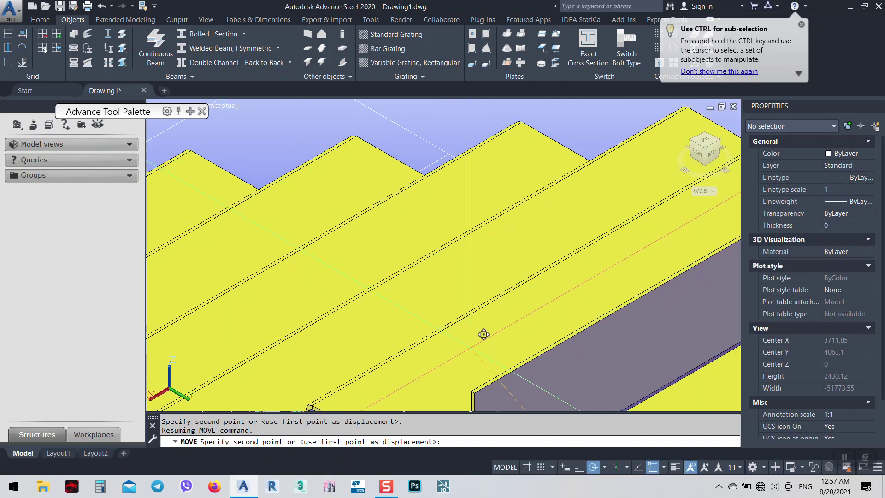
pyautogui.moveTo(484, 402); pyautogui.dragTo(475, 270, button='middle')
pyautogui.scroll(3, 466, 147)
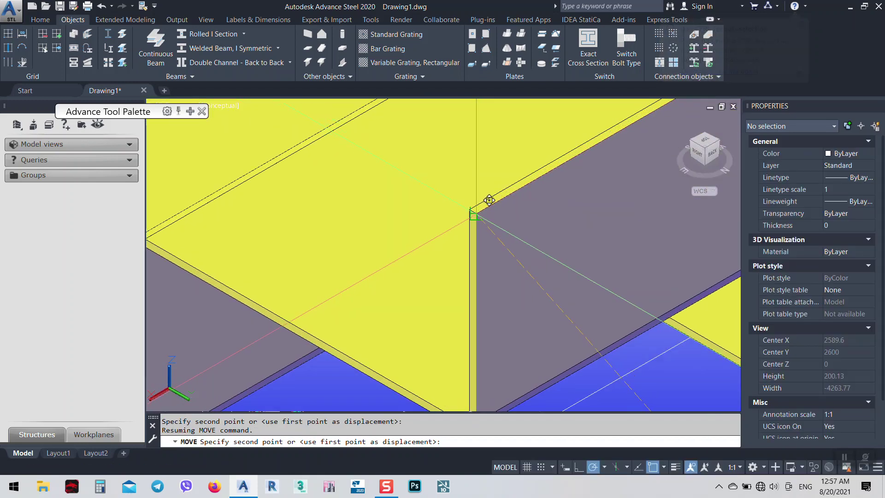
pyautogui.click(474, 216)
pyautogui.scroll(-10, 468, 280)
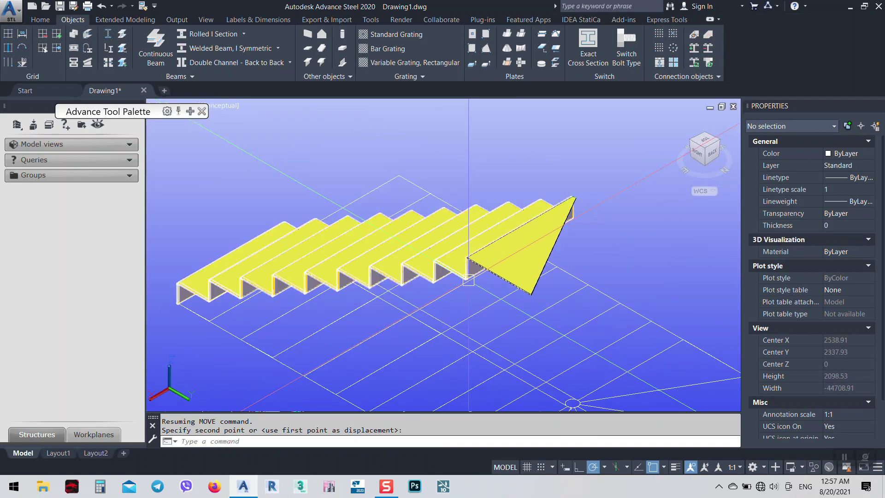
# - Examine the placed winder plate from the opposite side and the small notch beside the central arc in the winder outline and its plate
pyautogui.keyDown('shift'); pyautogui.moveTo(428, 308); pyautogui.dragTo(515, 315, button='middle'); pyautogui.keyUp('shift')
pyautogui.scroll(-5, 451, 295)
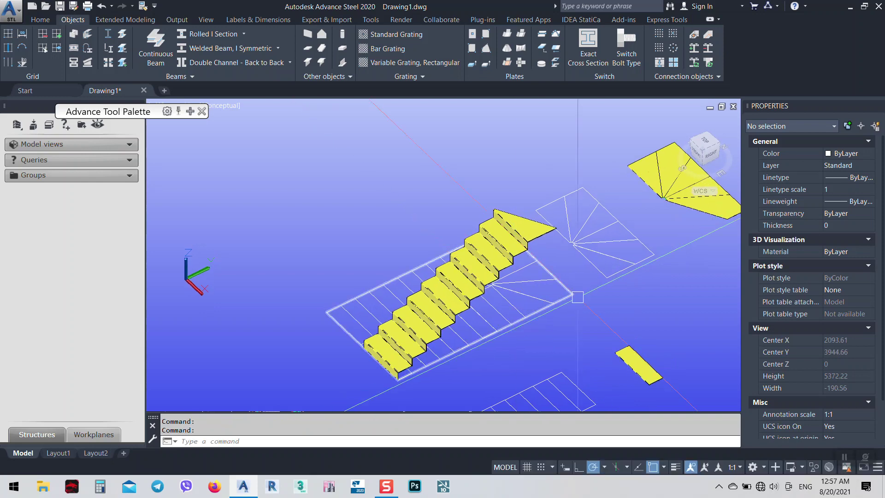
pyautogui.scroll(6, 526, 219)
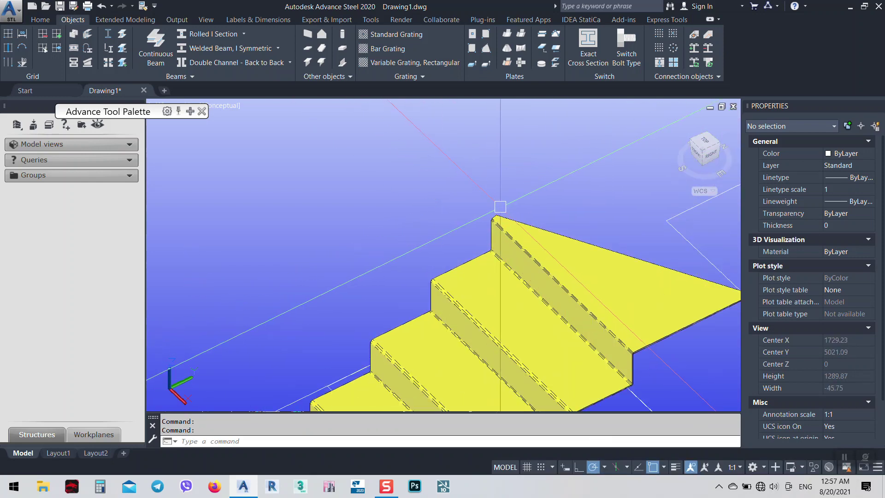
pyautogui.scroll(-3, 434, 270)
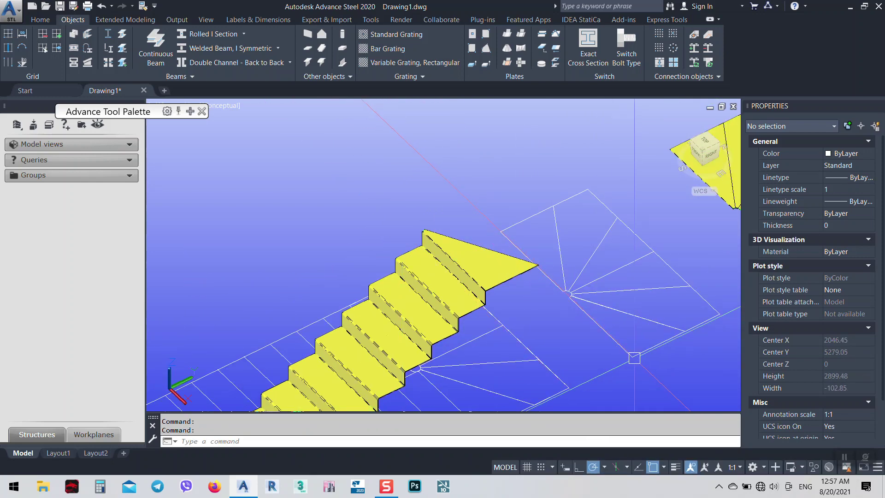
pyautogui.moveTo(661, 354); pyautogui.dragTo(538, 270, button='middle')
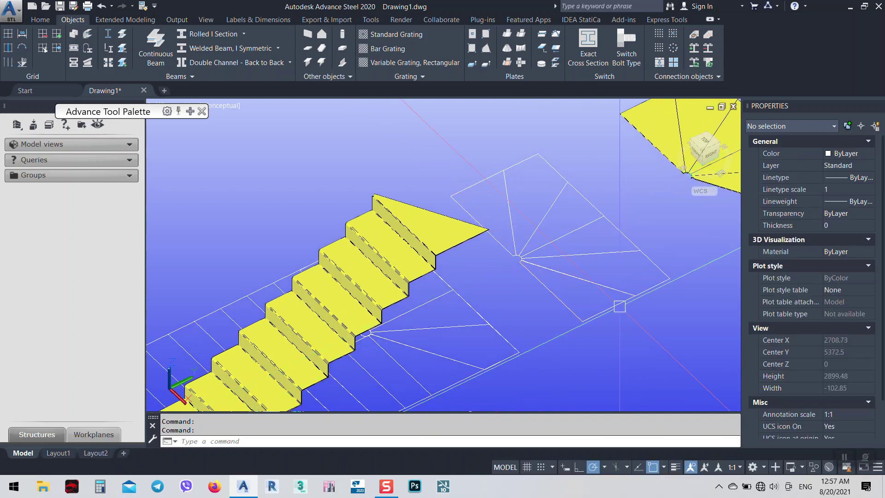
pyautogui.scroll(4, 587, 295)
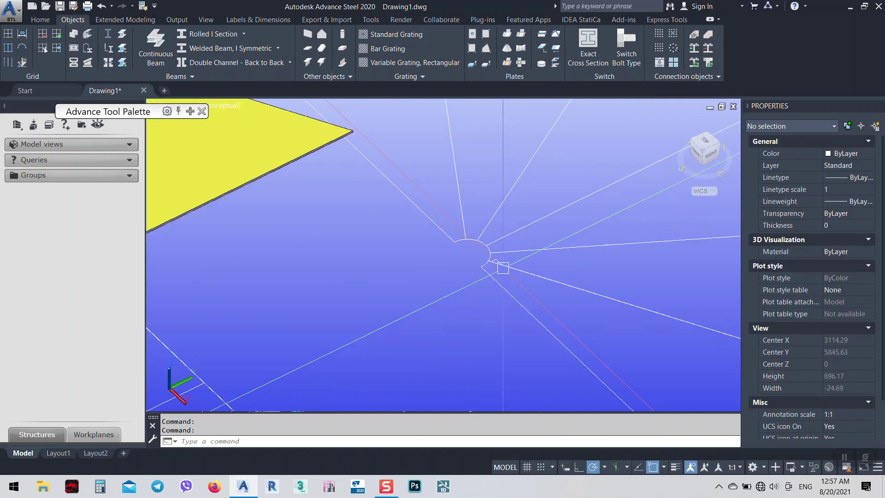
pyautogui.scroll(10, 503, 268)
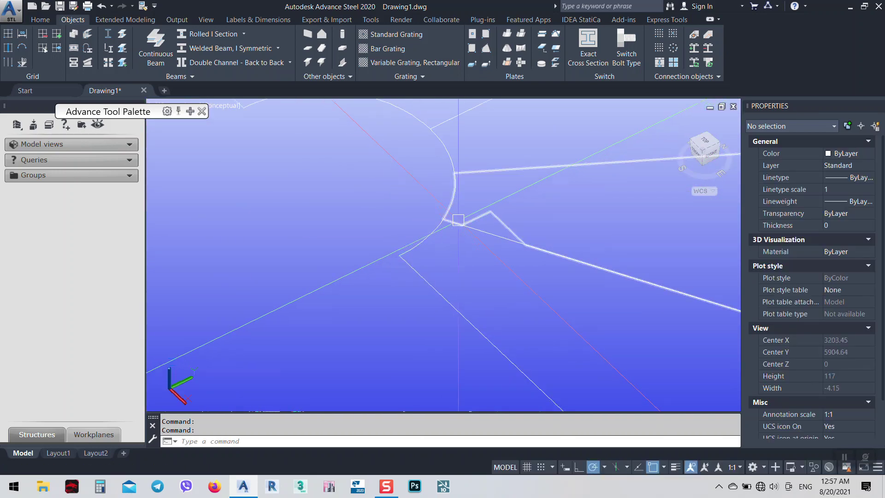
pyautogui.click(504, 224)
pyautogui.scroll(1, 491, 212)
pyautogui.scroll(-9, 400, 235)
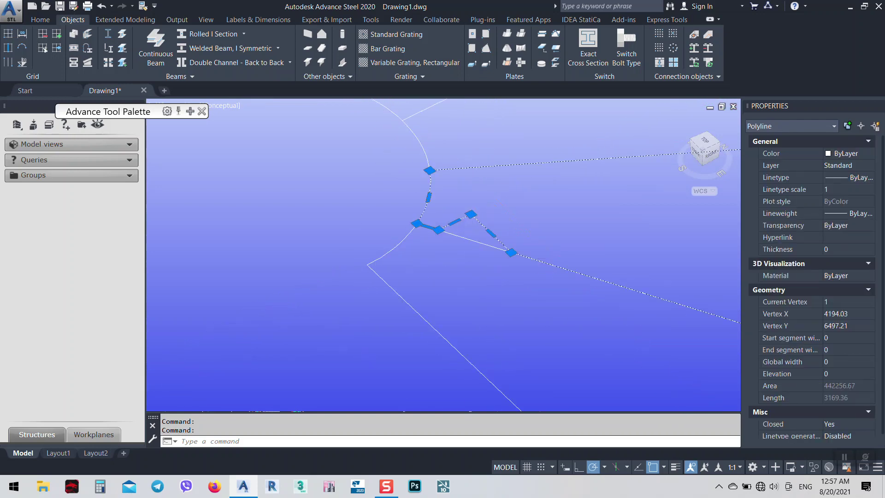
pyautogui.scroll(-3, 374, 287)
pyautogui.scroll(8, 438, 288)
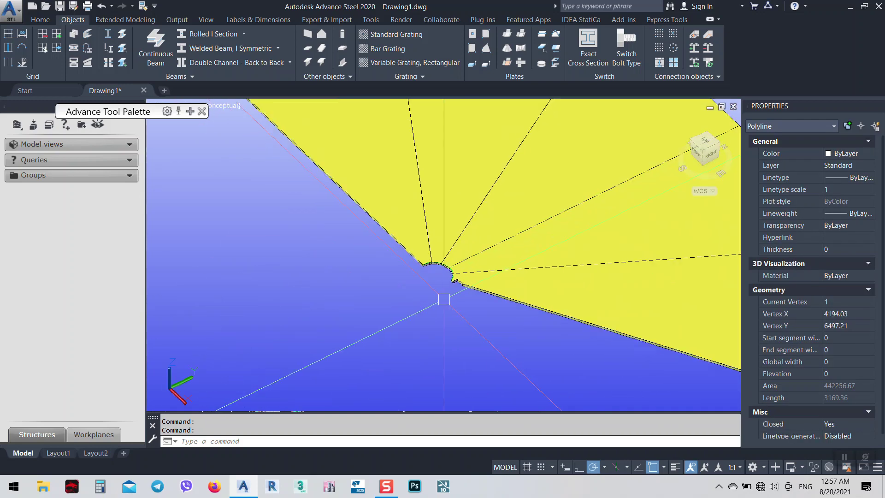
pyautogui.scroll(3, 462, 272)
pyautogui.click(501, 263)
pyautogui.scroll(5, 447, 283)
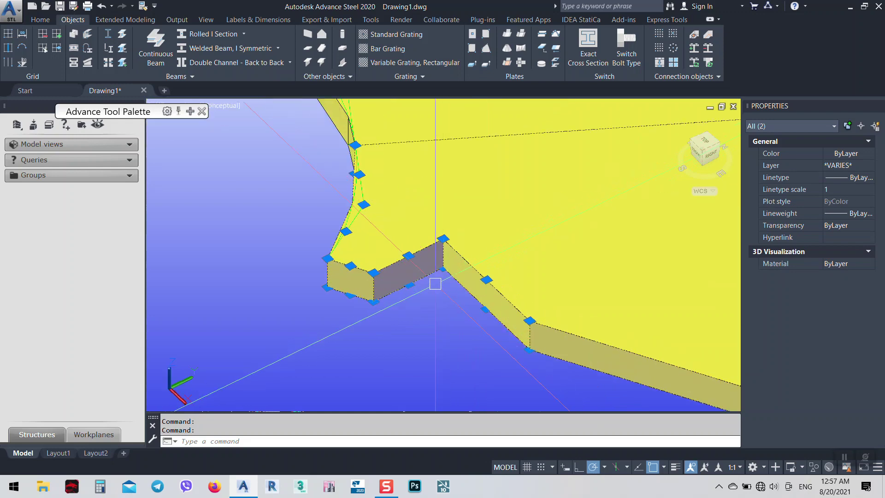
pyautogui.scroll(-3, 470, 278)
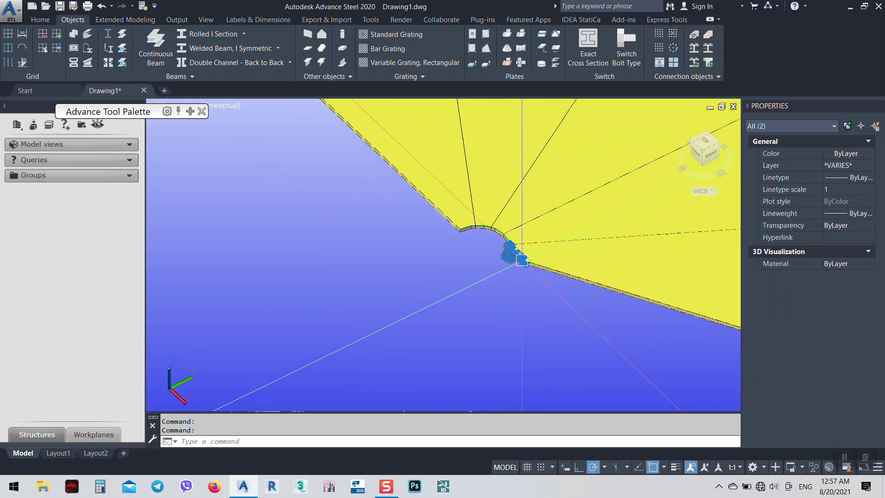
pyautogui.press('Escape')
# - Add an aligned dimension along the first winder's slanted edge in the copied outline, from the central arc to the outer boundary
pyautogui.scroll(-2, 528, 255)
pyautogui.scroll(6, 410, 304)
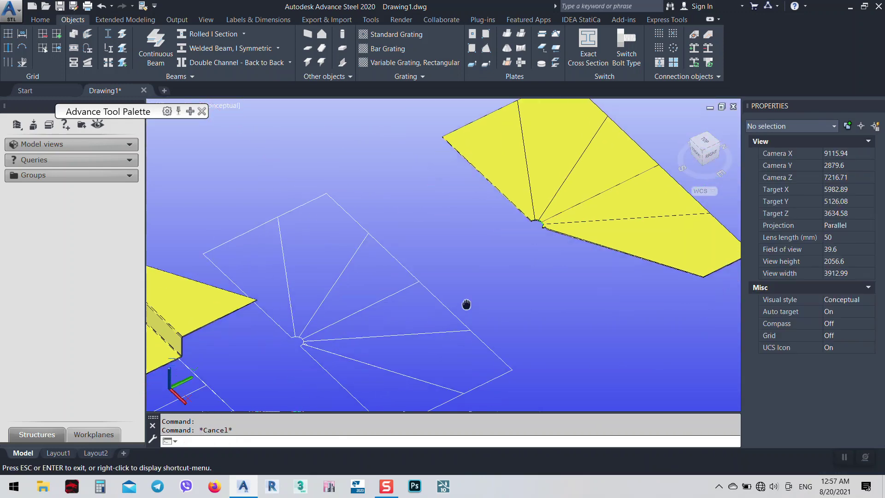
pyautogui.scroll(8, 372, 275)
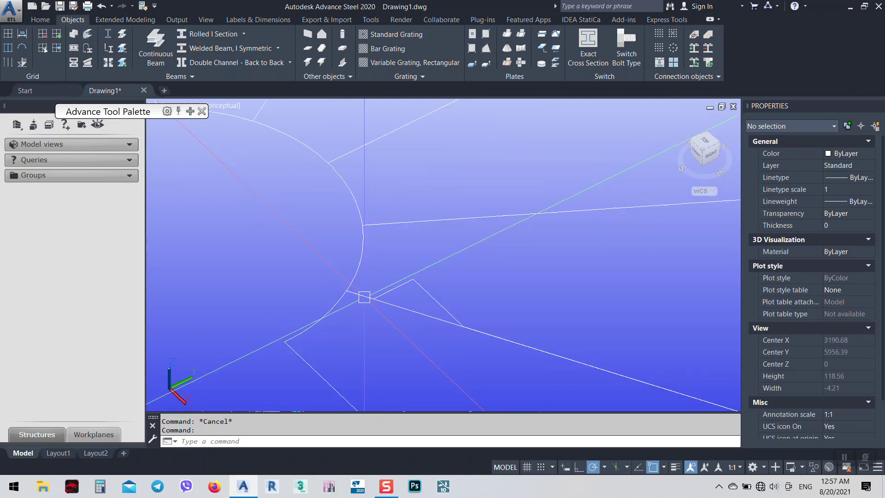
pyautogui.moveTo(371, 249); pyautogui.dragTo(348, 218, button='middle')
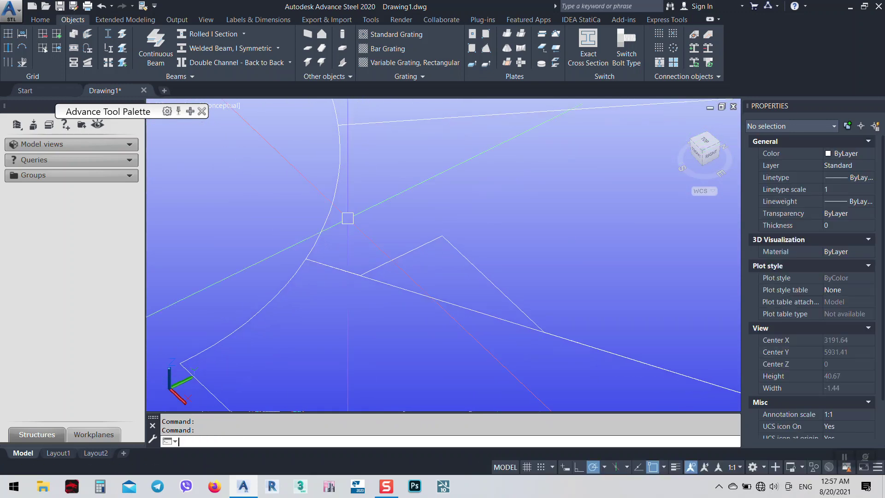
pyautogui.write('l')
pyautogui.press('Return')
pyautogui.click(306, 259)
pyautogui.scroll(-10, 306, 258)
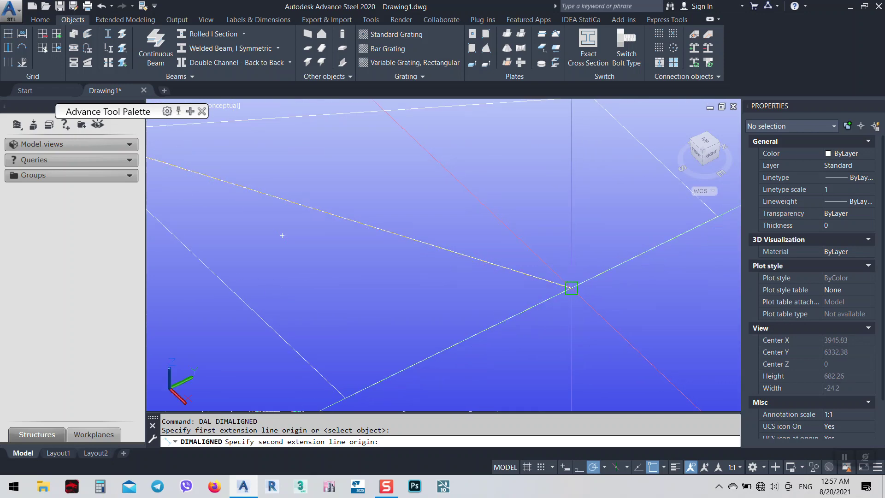
pyautogui.click(571, 288)
pyautogui.scroll(-5, 572, 289)
pyautogui.scroll(3, 497, 290)
pyautogui.click(514, 281)
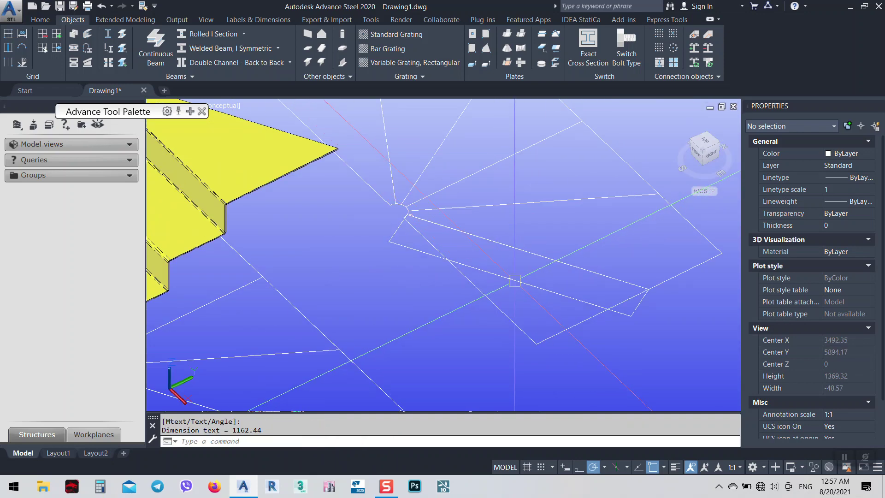
# - Switch to a north-up top view and increase the ISO-25 dimension style's overall scale to enlarge the dimension text
pyautogui.scroll(15, 515, 280)
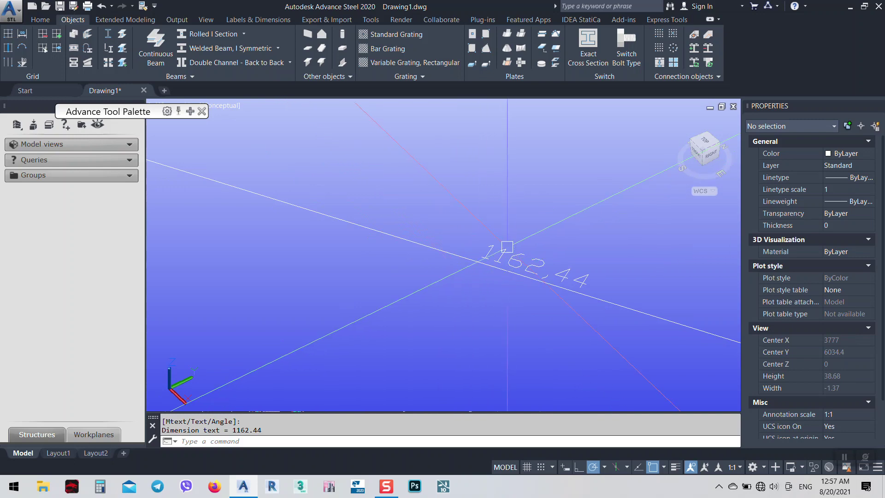
pyautogui.scroll(-4, 507, 246)
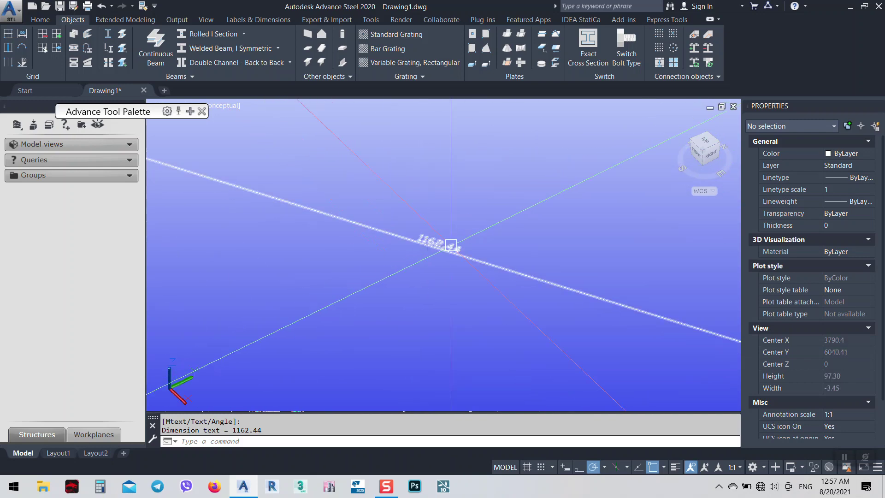
pyautogui.scroll(3, 450, 244)
pyautogui.click(702, 149)
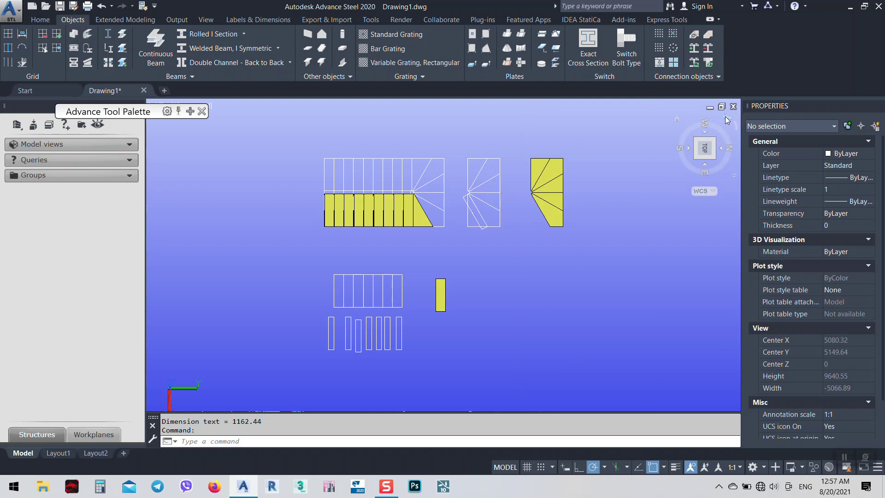
pyautogui.click(725, 116)
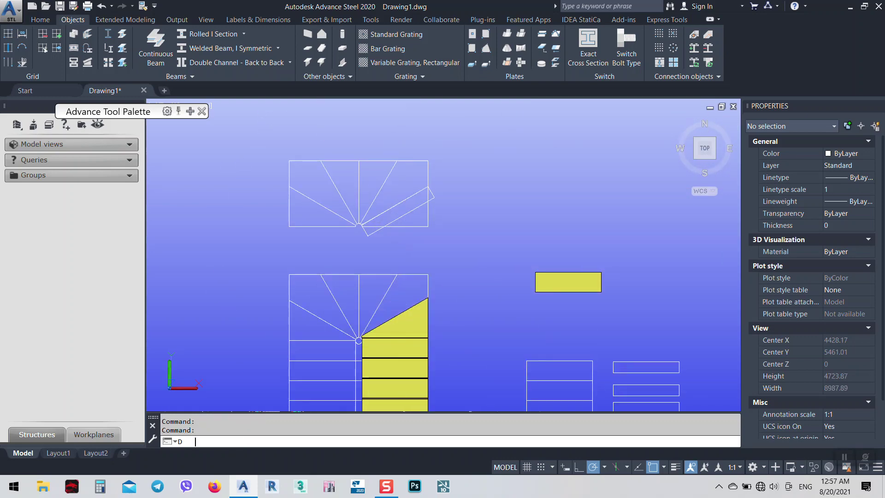
pyautogui.press('Return')
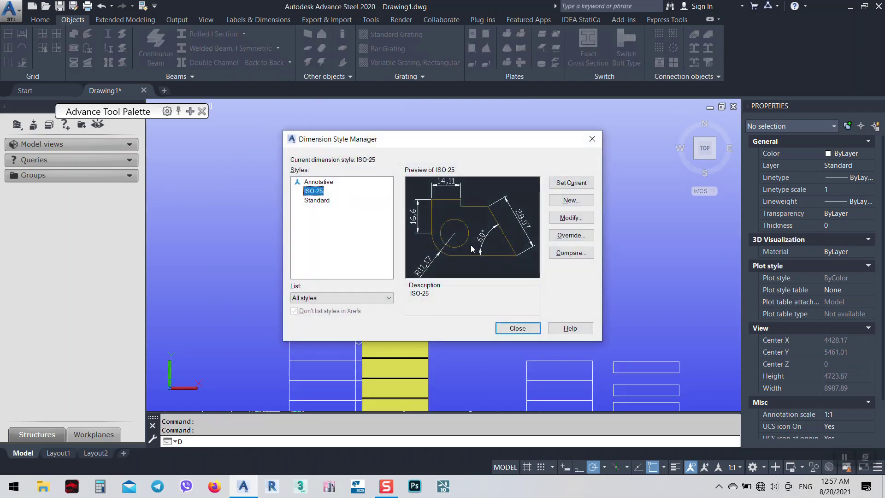
pyautogui.click(570, 218)
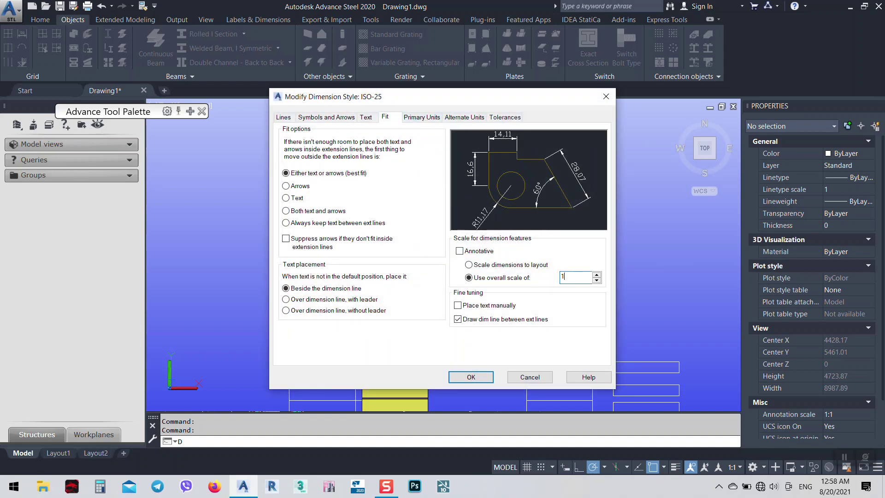
pyautogui.press('Return')
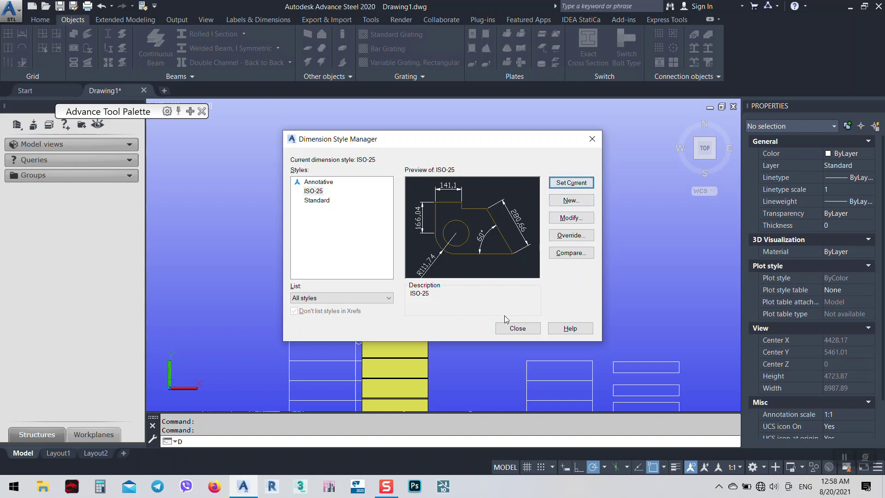
pyautogui.click(517, 327)
# - Draw a rectangle 1162.44 long and 170 wide in the free area beside the winder outline
pyautogui.scroll(5, 461, 198)
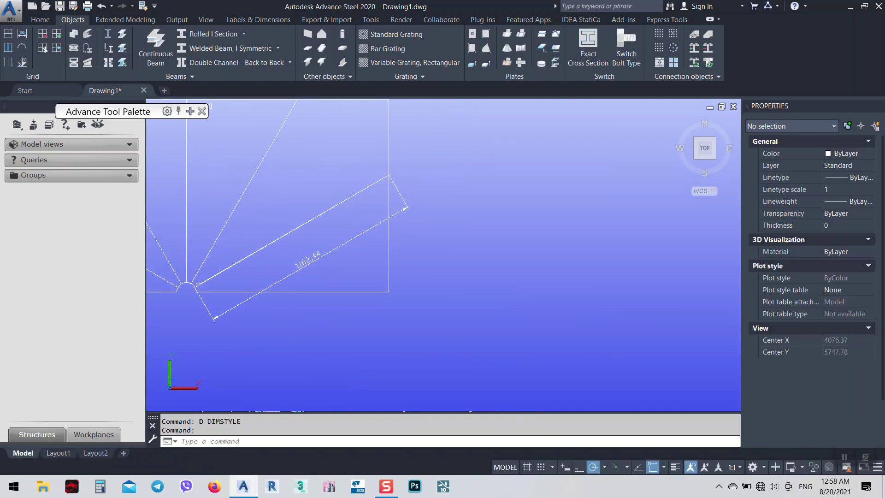
pyautogui.scroll(-2, 343, 278)
pyautogui.write('rec')
pyautogui.press('Return')
pyautogui.click(447, 318)
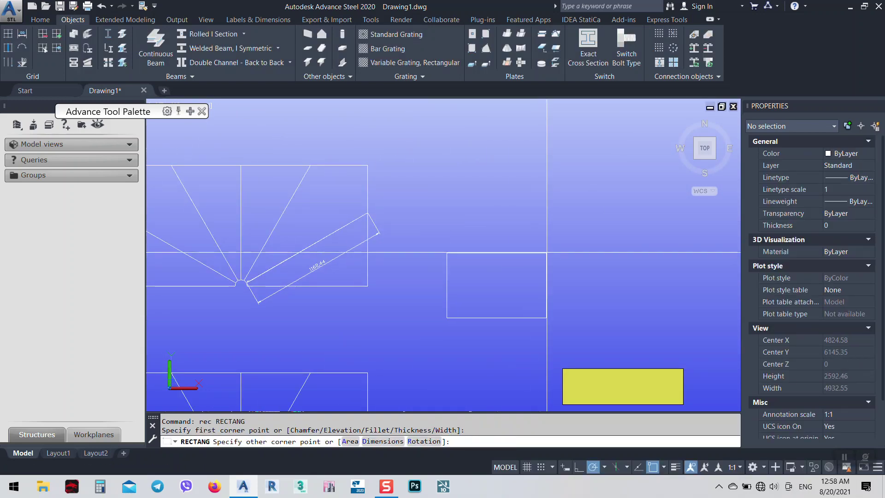
pyautogui.write('d')
pyautogui.press('Return')
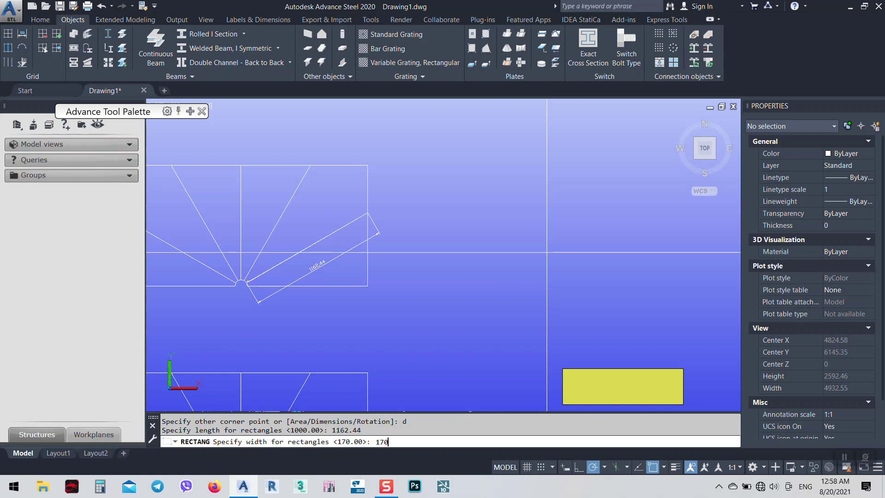
pyautogui.press('Return')
pyautogui.click(547, 253)
pyautogui.scroll(-2, 546, 221)
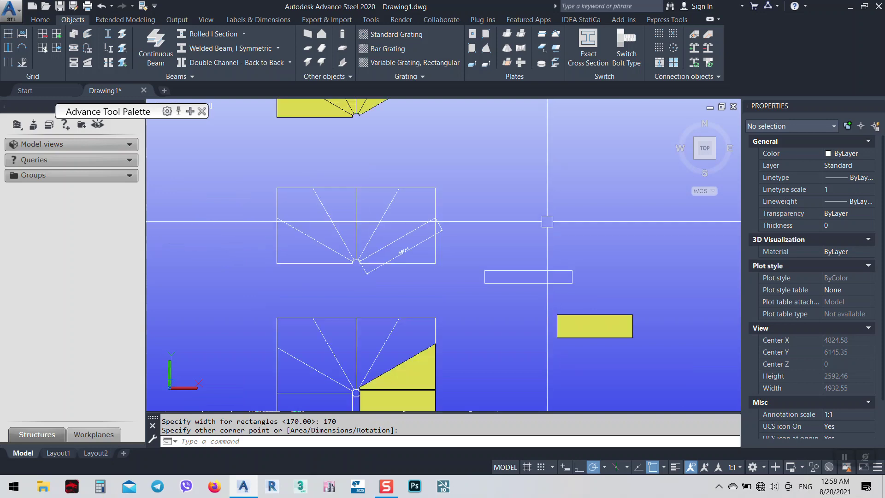
# - Turn the 1162.44 by 170 riser rectangle beside the winder outline into a plate, accepting the plate's existing properties
pyautogui.moveTo(516, 260); pyautogui.dragTo(481, 247, button='middle')
pyautogui.click(481, 247)
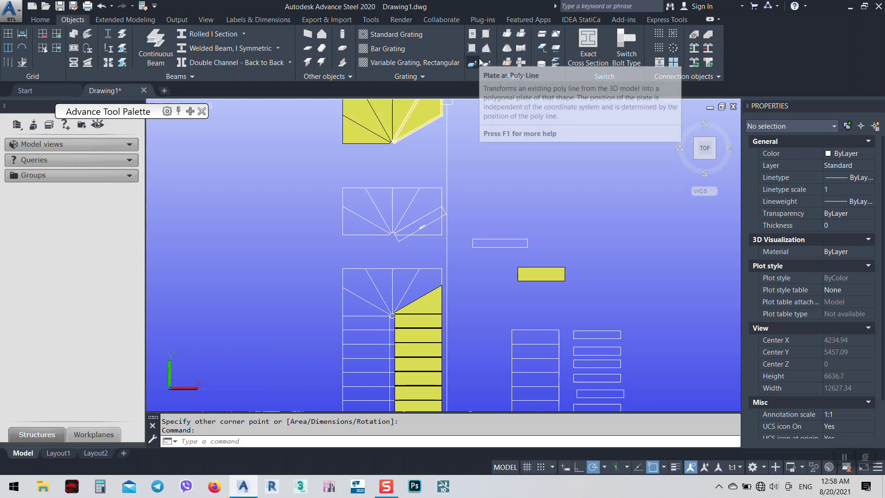
pyautogui.scroll(2, 420, 202)
pyautogui.scroll(2, 414, 211)
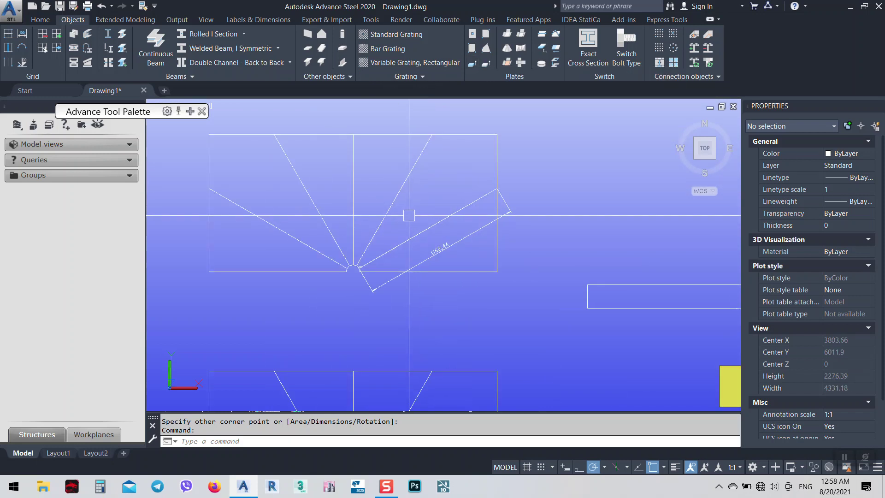
pyautogui.scroll(-1, 408, 269)
pyautogui.moveTo(531, 240); pyautogui.dragTo(469, 221, button='middle')
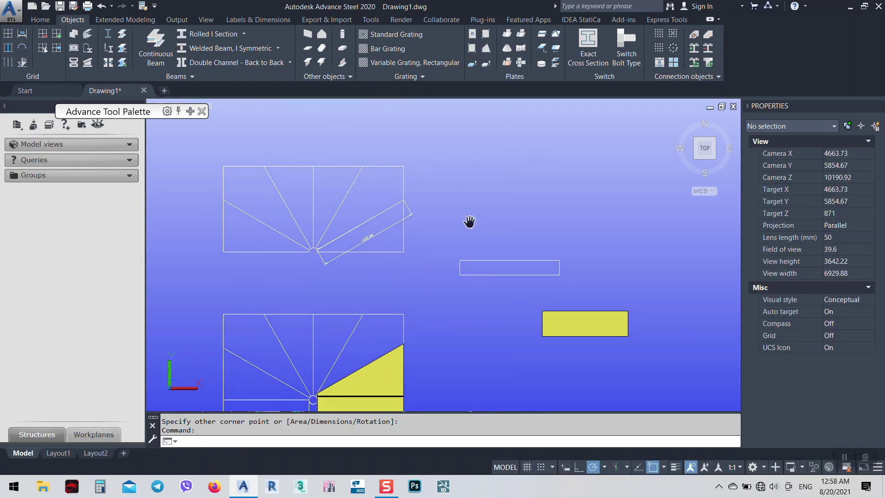
pyautogui.click(467, 67)
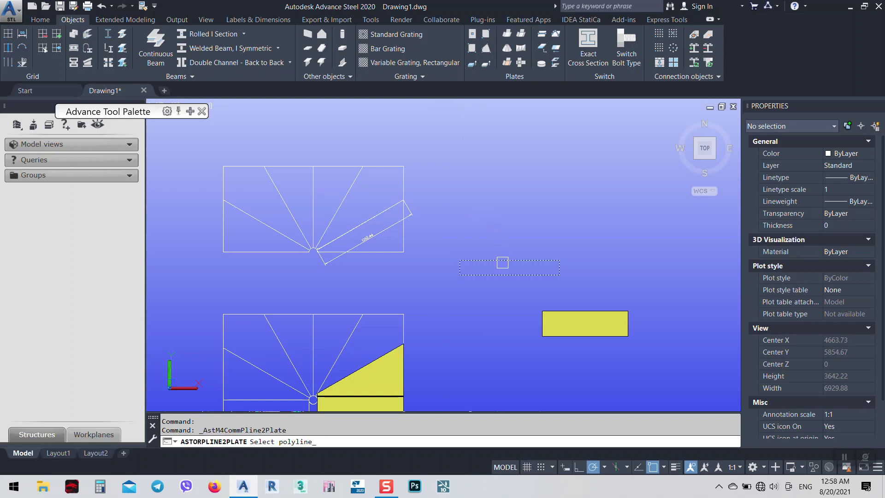
pyautogui.press('Return')
pyautogui.click(414, 122)
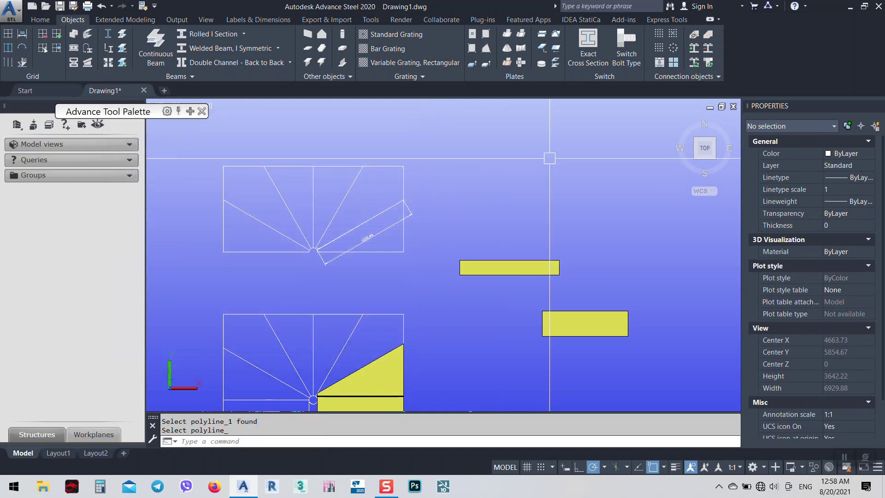
pyautogui.press('Escape')
# - Connect the new riser plate to the slanted edge of the first winder tread as a folded plate at an angle of -90
pyautogui.click(714, 159)
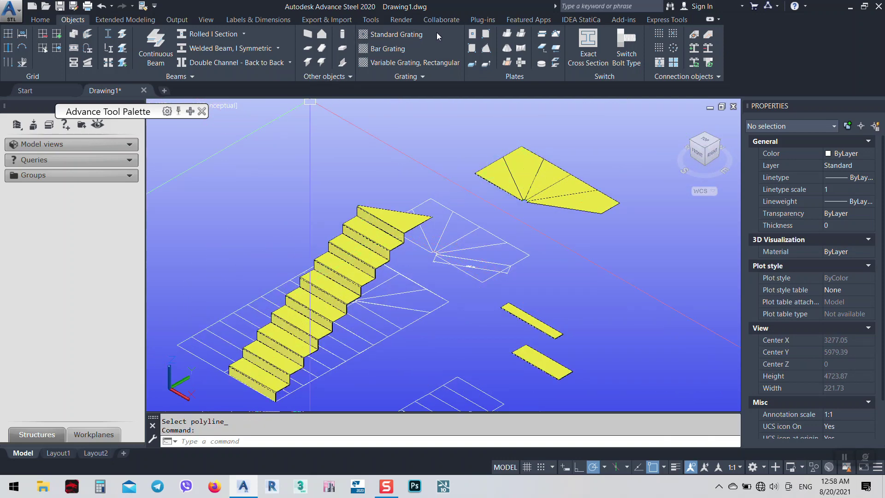
pyautogui.click(520, 38)
pyautogui.scroll(4, 385, 216)
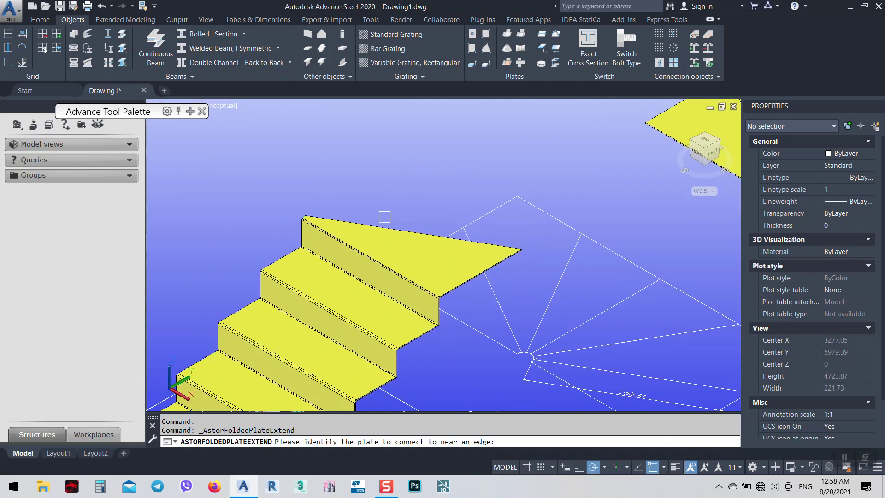
pyautogui.click(386, 224)
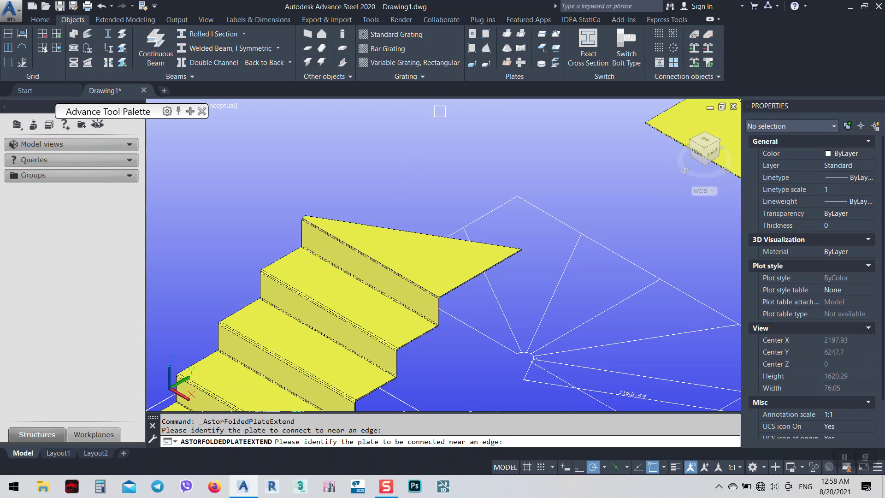
pyautogui.scroll(-6, 565, 281)
pyautogui.scroll(4, 408, 283)
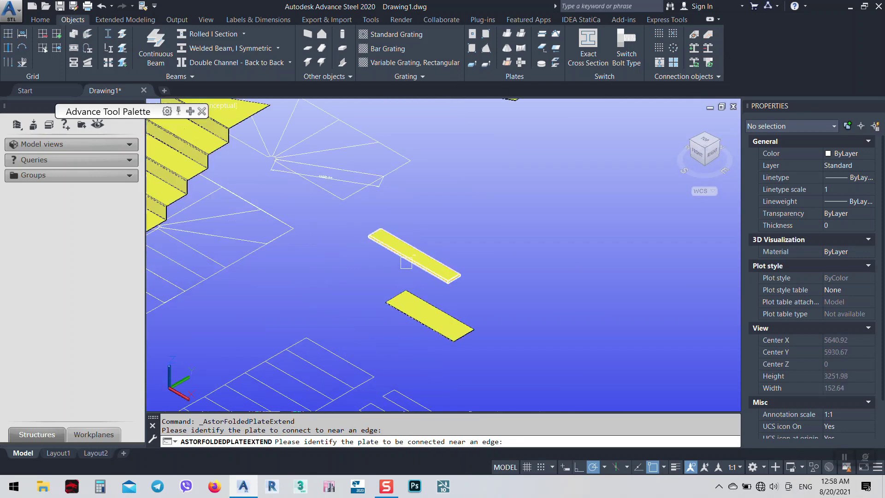
pyautogui.click(407, 262)
pyautogui.scroll(-4, 511, 276)
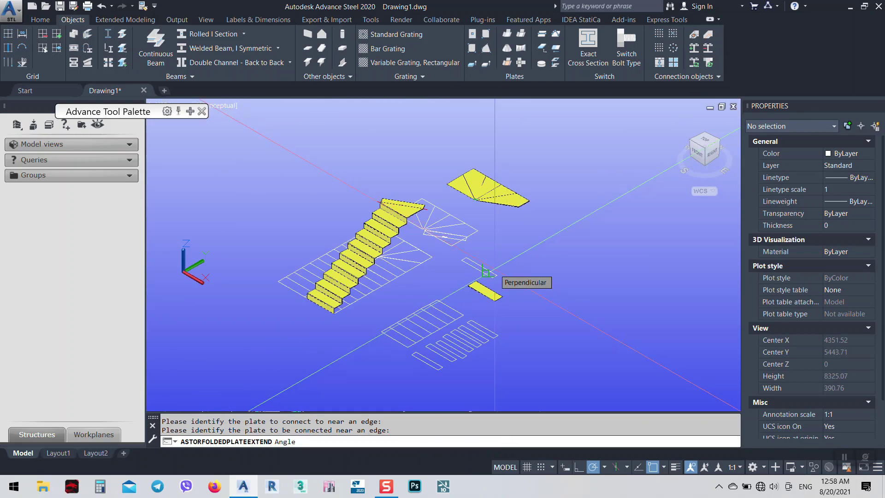
pyautogui.write('-90')
pyautogui.press('Return')
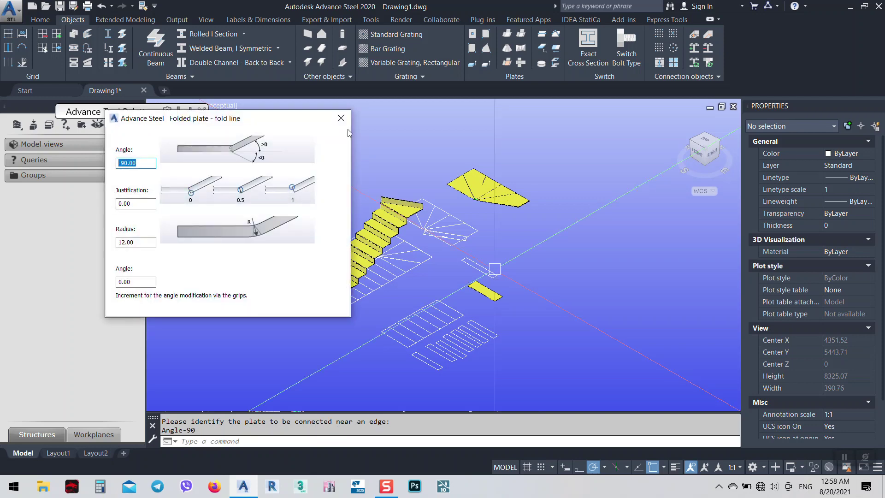
pyautogui.click(341, 118)
# - Erase the notched polyline of the second winder, the corner tread next to the dimensioned one, from the copied outline
pyautogui.scroll(5, 431, 211)
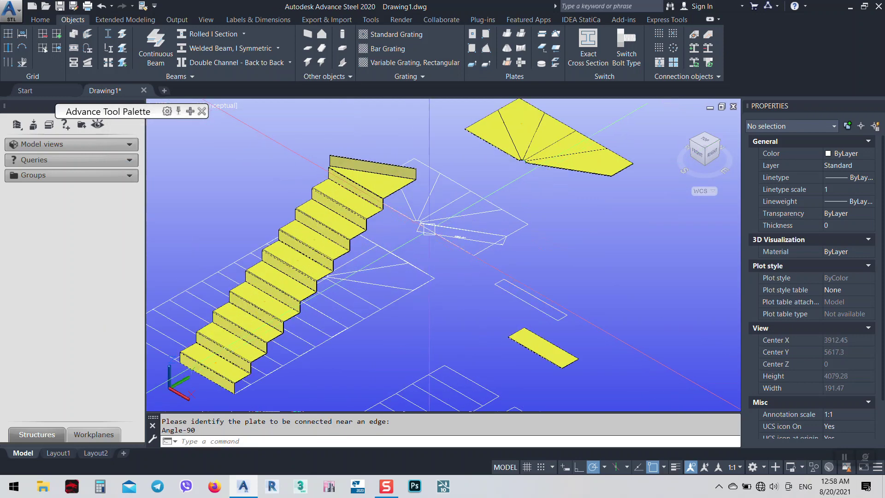
pyautogui.scroll(8, 434, 217)
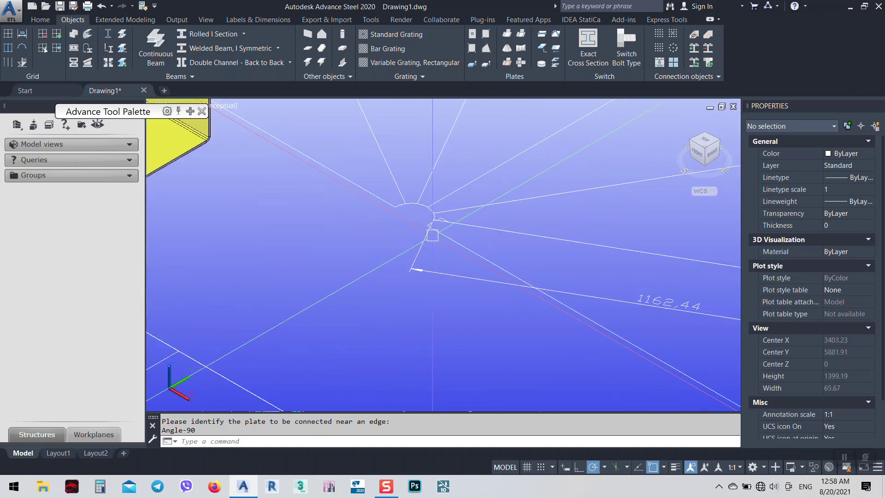
pyautogui.click(437, 208)
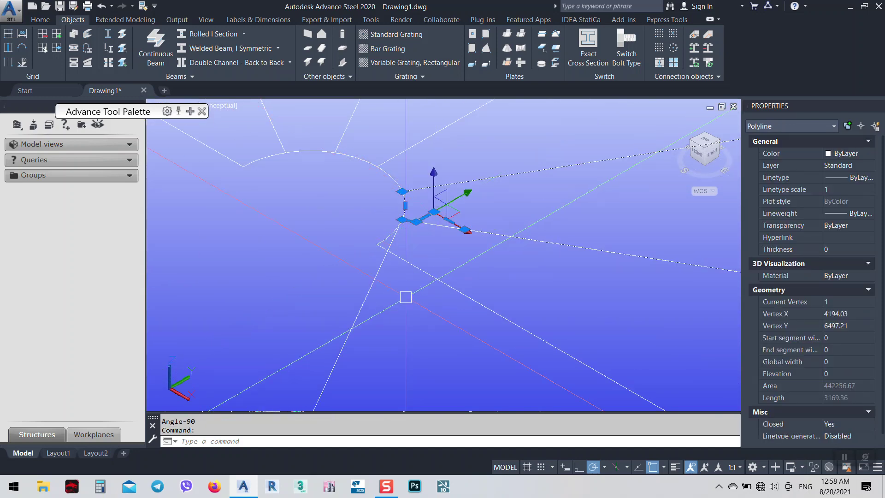
pyautogui.scroll(-3, 406, 298)
pyautogui.write('e')
pyautogui.press('space')
pyautogui.scroll(-3, 409, 305)
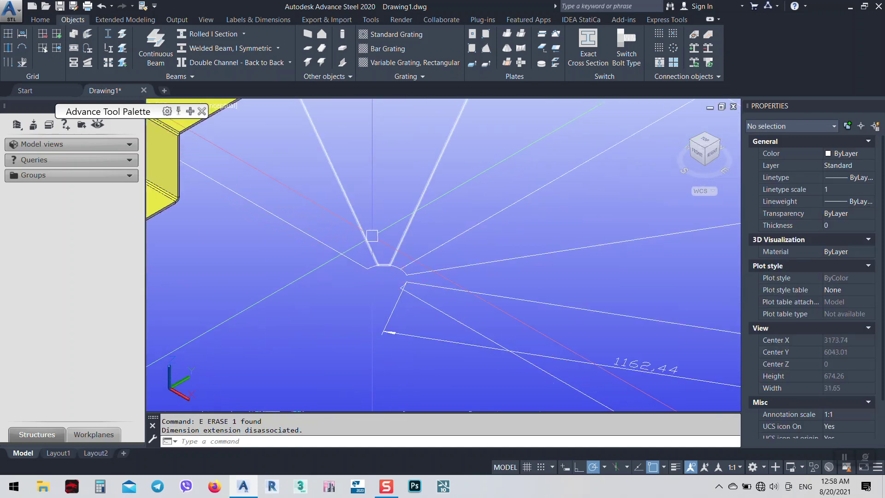
# - Mirror the opposite corner winder's polyline across the outline's central dividing line, keeping the source polyline
pyautogui.scroll(3, 386, 269)
pyautogui.click(382, 261)
pyautogui.scroll(-6, 358, 290)
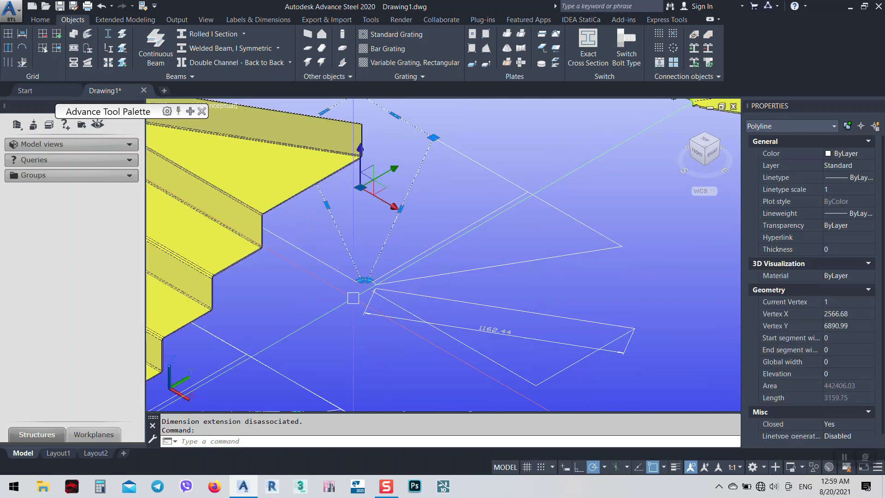
pyautogui.moveTo(485, 222); pyautogui.dragTo(455, 266, button='middle')
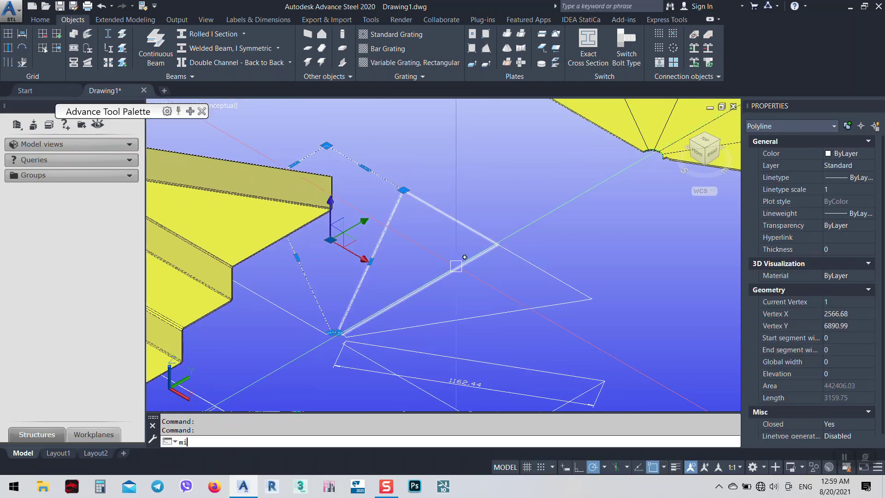
pyautogui.press('Return')
pyautogui.click(496, 243)
pyautogui.click(534, 255)
pyautogui.press('Return')
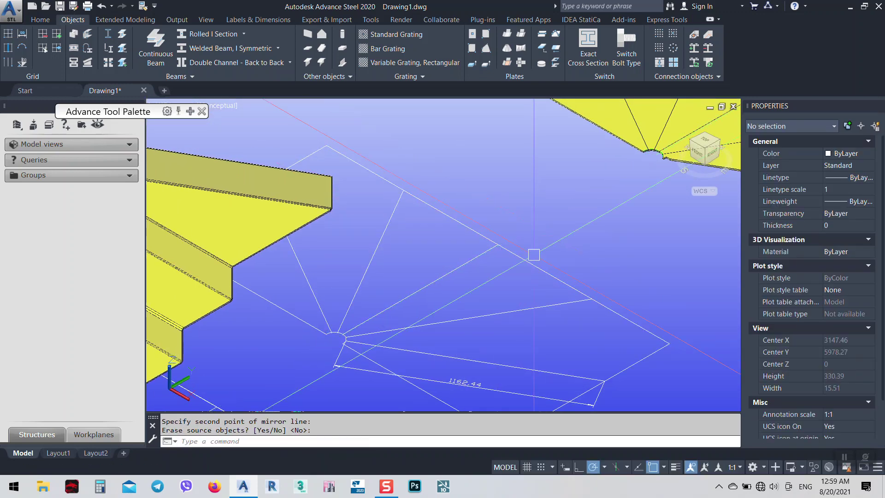
# - Erase the old plate of the second winder from the separate flat fan of winder plates
pyautogui.click(617, 315)
pyautogui.scroll(-6, 569, 274)
pyautogui.press('Escape')
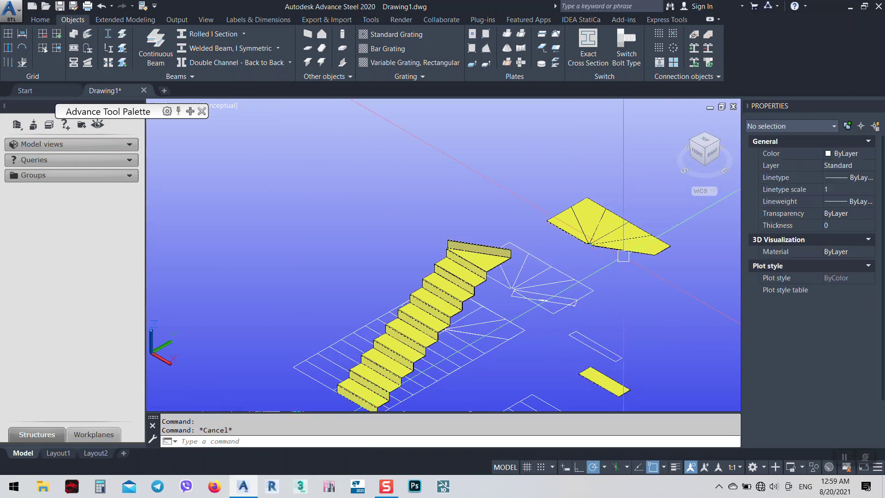
pyautogui.click(623, 251)
pyautogui.write('e')
pyautogui.press('Return')
pyautogui.scroll(4, 608, 304)
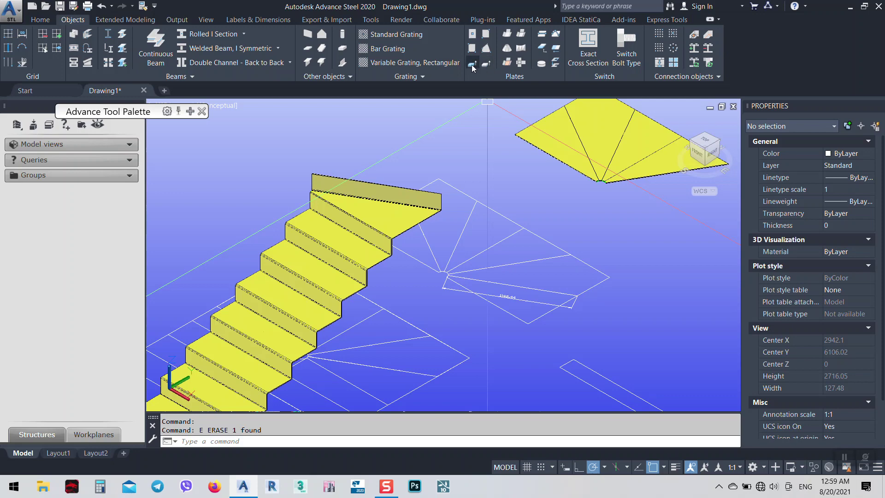
# - Turn the mirrored second winder polyline into a plate 6 thick
pyautogui.click(603, 279)
pyautogui.press('Return')
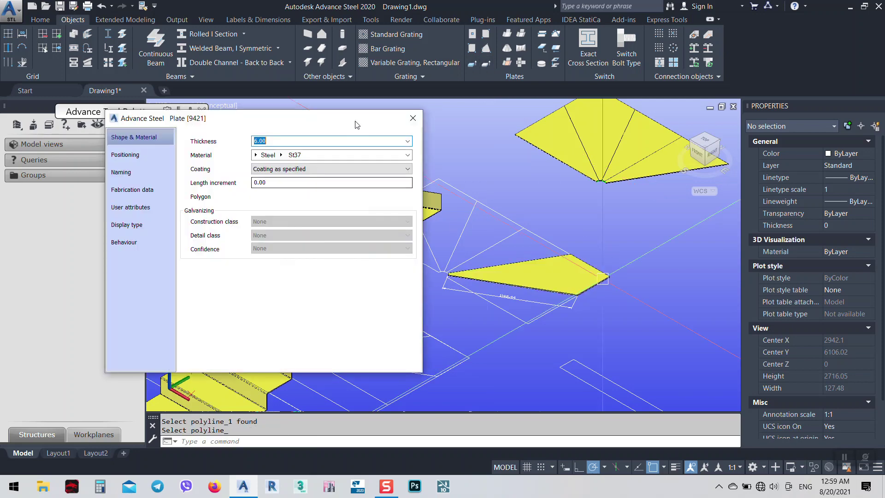
pyautogui.click(412, 120)
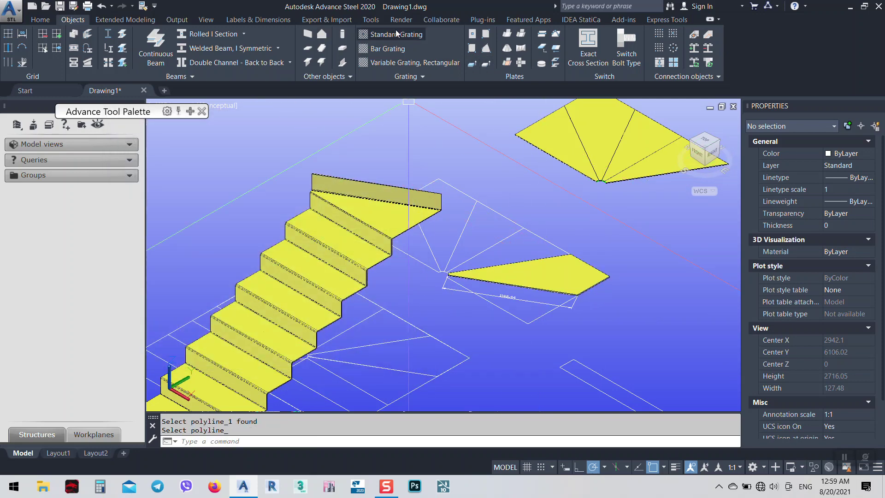
# - Connect the second winder plate to the upper edge of the slanted riser and set the fold line's angle to -90
pyautogui.click(527, 38)
pyautogui.scroll(2, 385, 193)
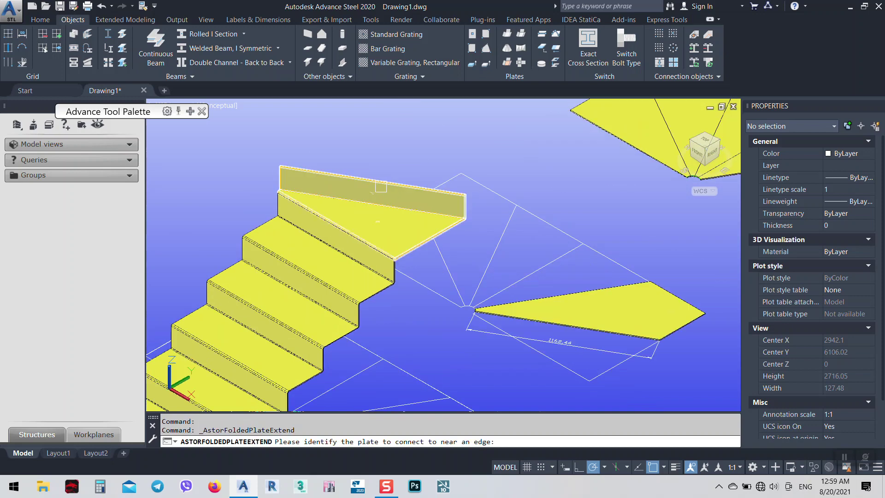
pyautogui.click(555, 309)
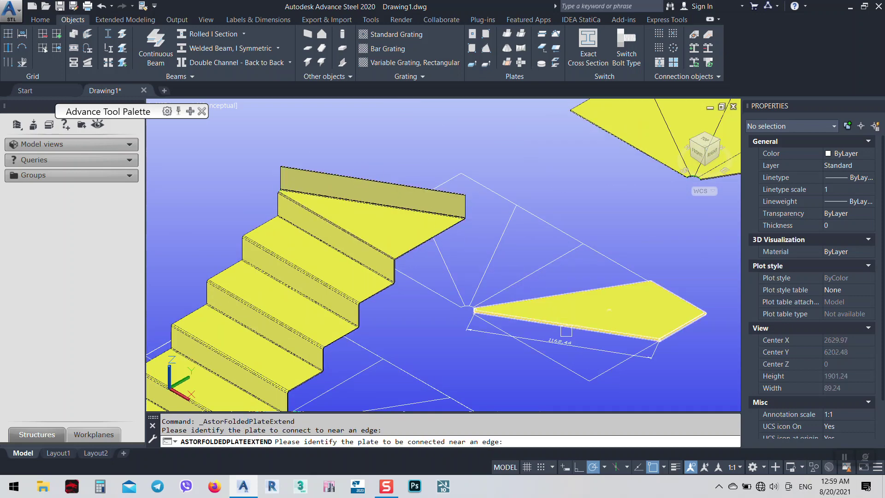
pyautogui.keyDown('shift'); pyautogui.moveTo(378, 223); pyautogui.dragTo(318, 224, button='middle'); pyautogui.keyUp('shift')
pyautogui.write('90')
pyautogui.press('Return')
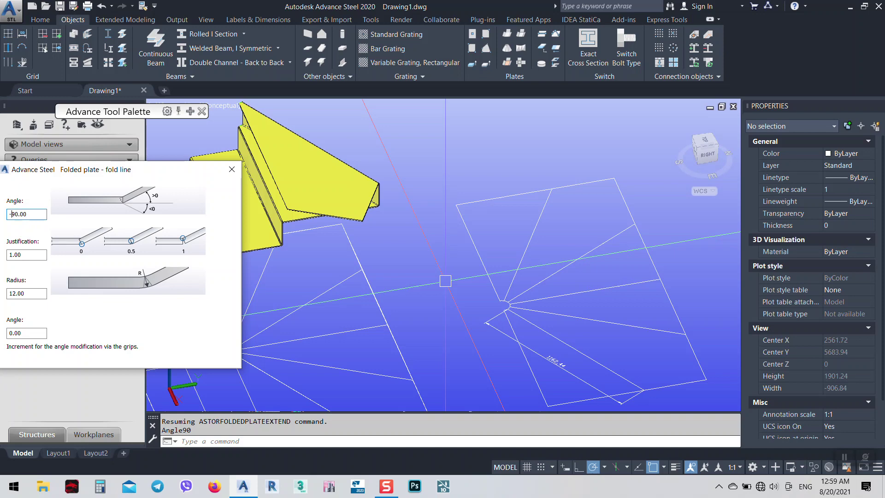
pyautogui.press('Delete')
pyautogui.press('Return')
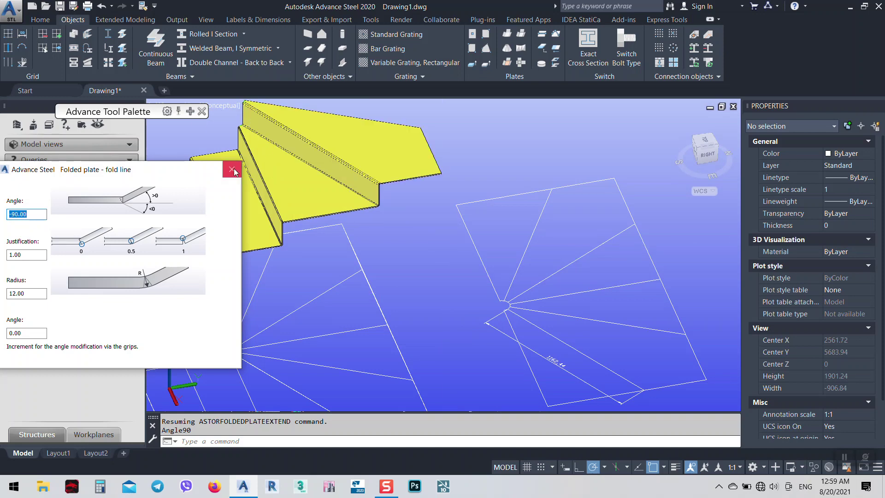
pyautogui.click(234, 172)
# - Add an aligned dimension along the second winder's far slanted edge in the copied outline, from the central arc to the outer boundary
pyautogui.scroll(-5, 466, 239)
pyautogui.keyDown('shift'); pyautogui.moveTo(386, 231); pyautogui.dragTo(480, 234, button='middle'); pyautogui.keyUp('shift')
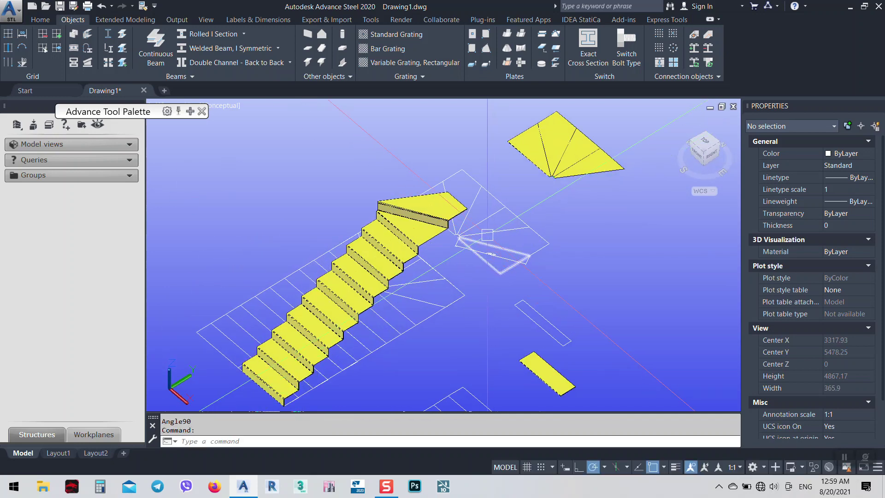
pyautogui.scroll(3, 501, 231)
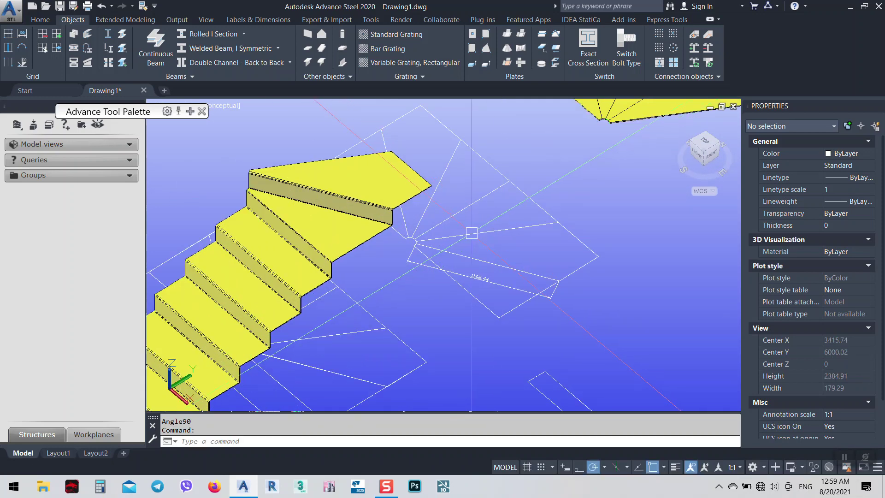
pyautogui.scroll(7, 471, 233)
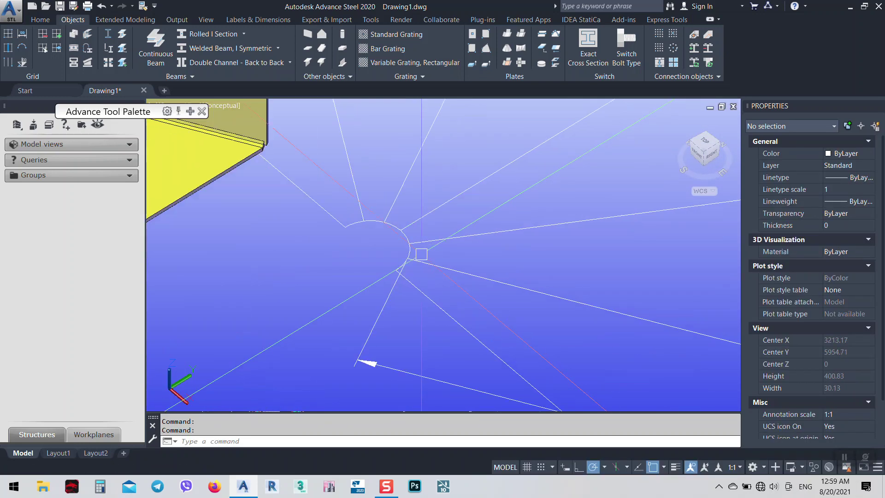
pyautogui.write('l')
pyautogui.press('Return')
pyautogui.click(409, 243)
pyautogui.scroll(-4, 406, 247)
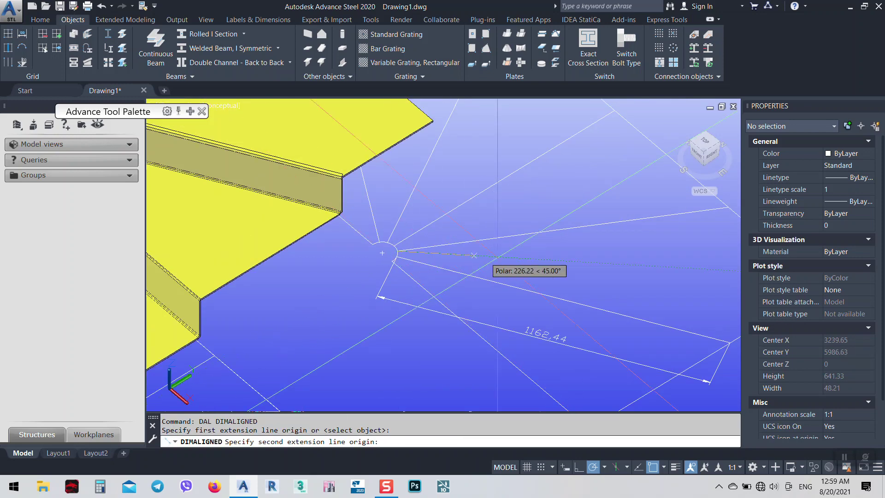
pyautogui.moveTo(715, 234); pyautogui.dragTo(567, 262, button='middle')
pyautogui.click(581, 235)
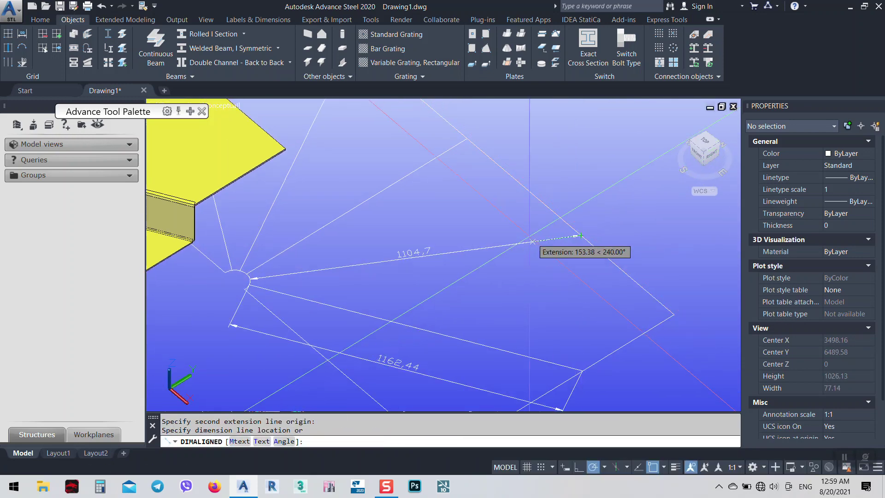
pyautogui.click(461, 220)
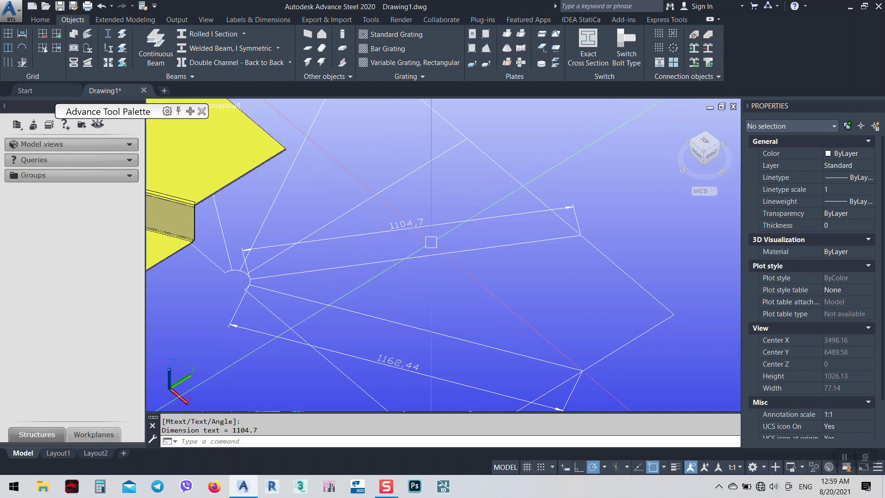
pyautogui.moveTo(432, 244); pyautogui.dragTo(417, 211, button='middle')
pyautogui.scroll(-2, 416, 212)
pyautogui.moveTo(545, 319); pyautogui.dragTo(505, 269, button='middle')
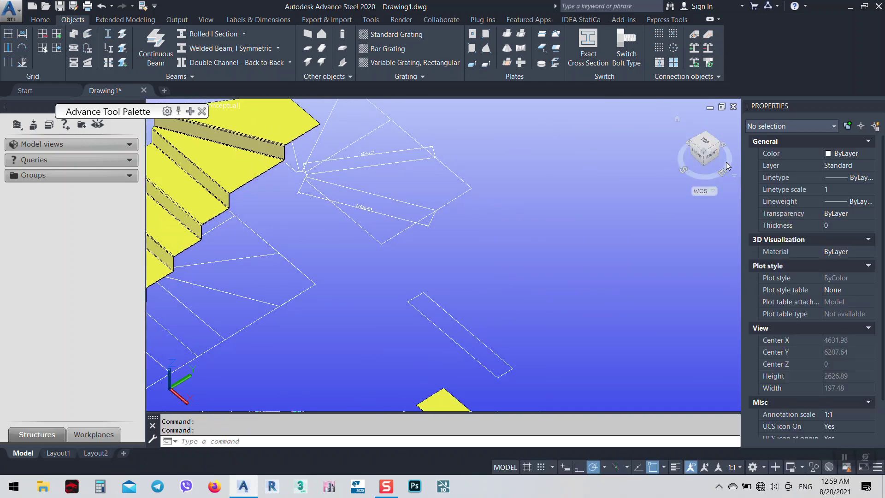
pyautogui.click(705, 148)
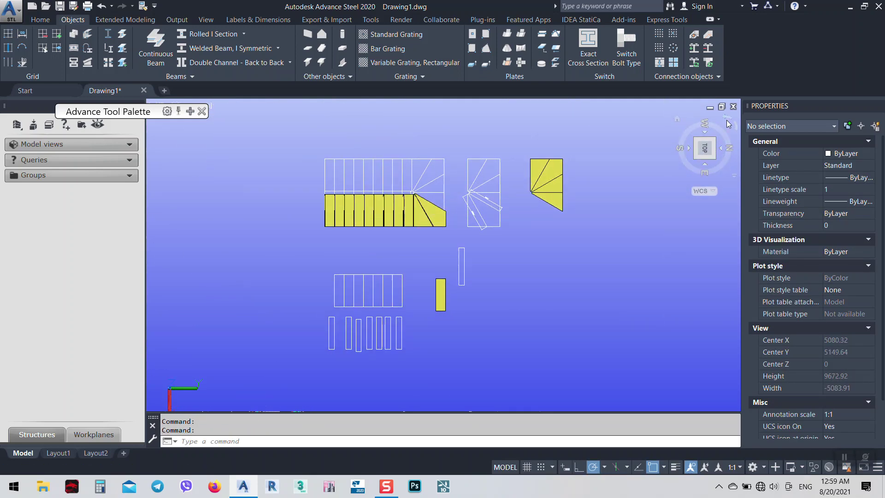
pyautogui.click(728, 123)
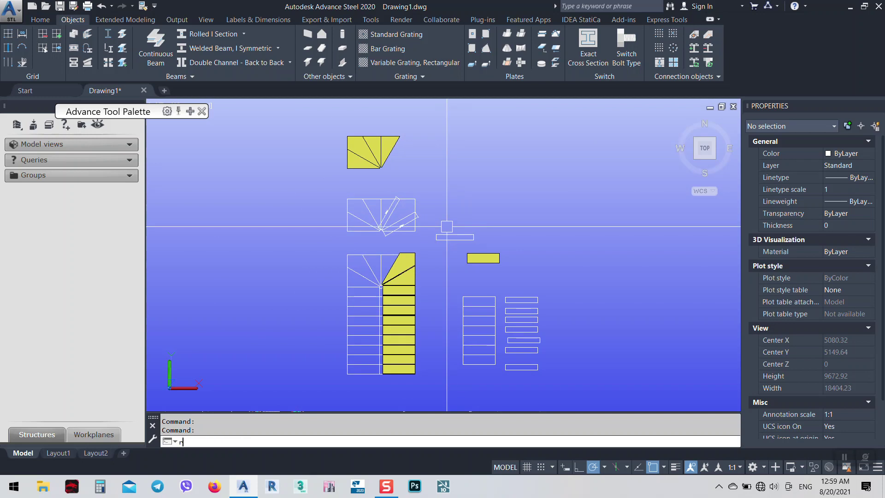
pyautogui.press('Return')
pyautogui.scroll(2, 450, 228)
pyautogui.click(431, 222)
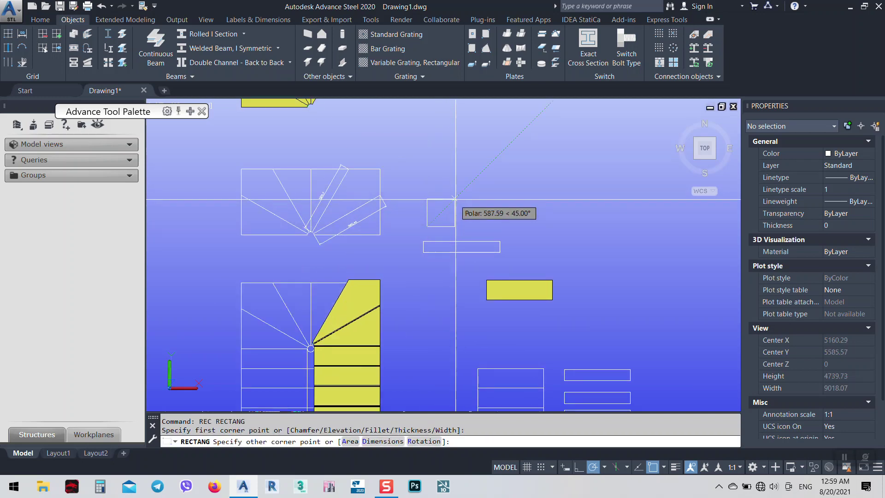
pyautogui.scroll(3, 454, 198)
pyautogui.write('d')
pyautogui.press('Return')
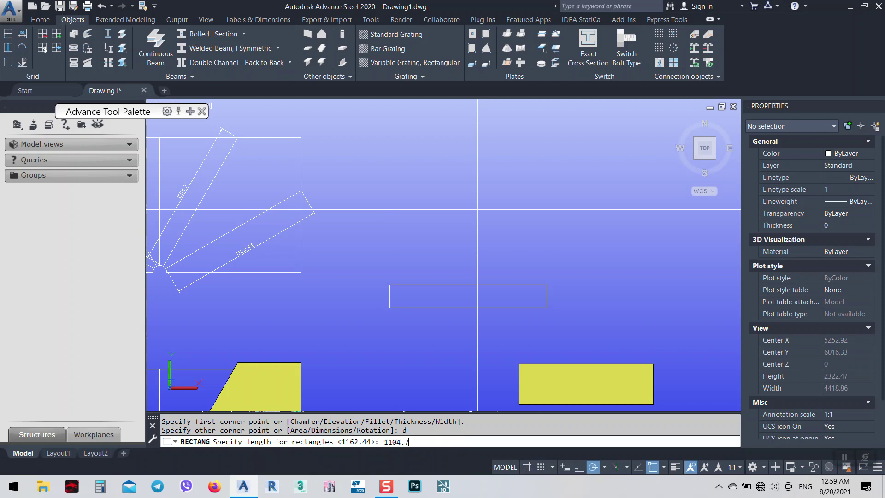
pyautogui.press('Return')
pyautogui.click(477, 209)
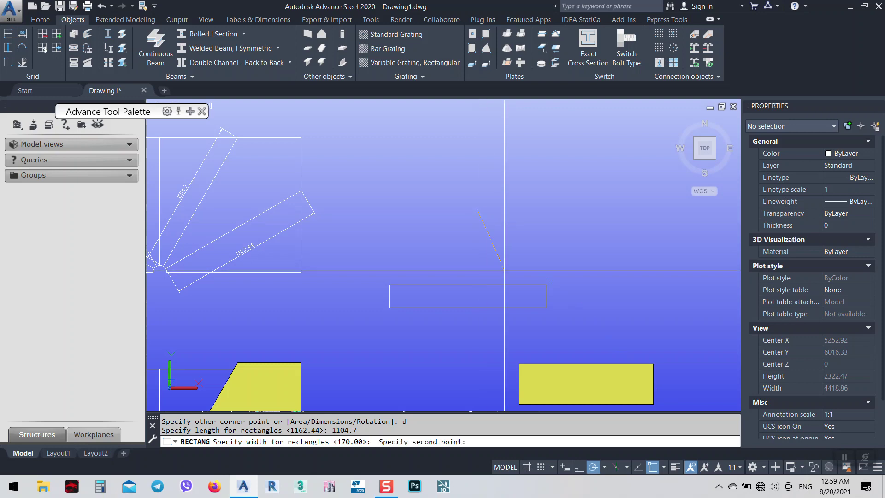
pyautogui.scroll(-4, 478, 226)
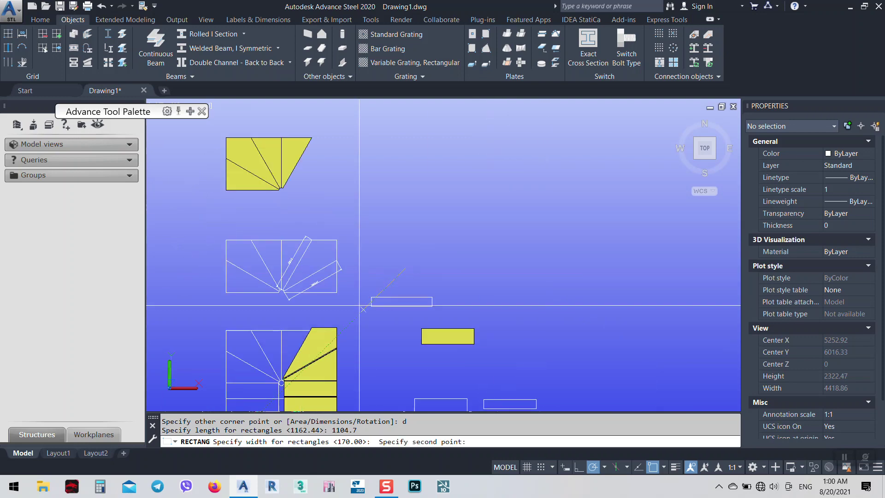
pyautogui.scroll(3, 420, 261)
pyautogui.press('Escape')
pyautogui.moveTo(441, 272); pyautogui.dragTo(489, 298, button='middle')
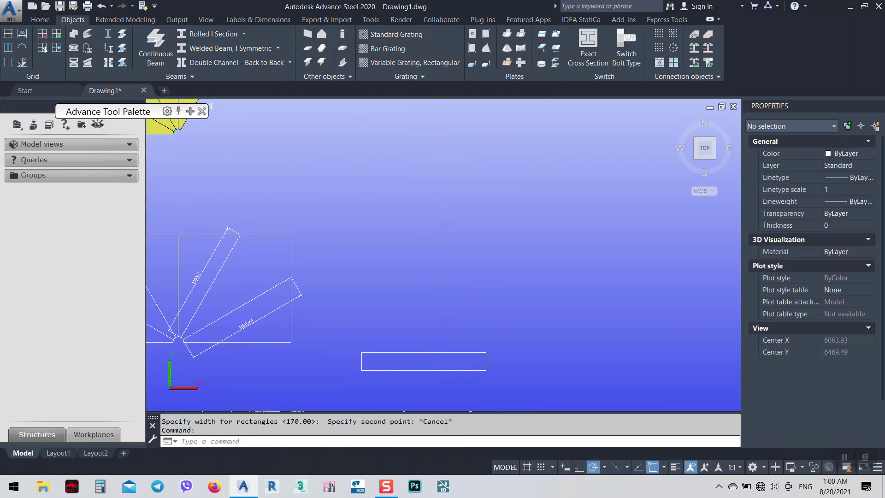
pyautogui.write('ec')
pyautogui.press('Return')
pyautogui.click(401, 296)
pyautogui.press('Escape')
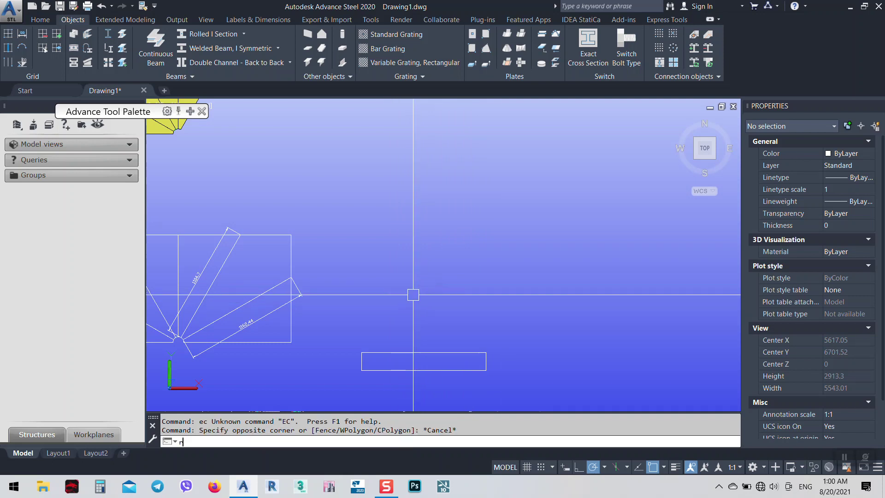
# - Draw a 1104.7 by 170 rectangle beside the copied winder outline, above the existing slanted riser rectangle
pyautogui.write('rec')
pyautogui.press('Return')
pyautogui.click(392, 297)
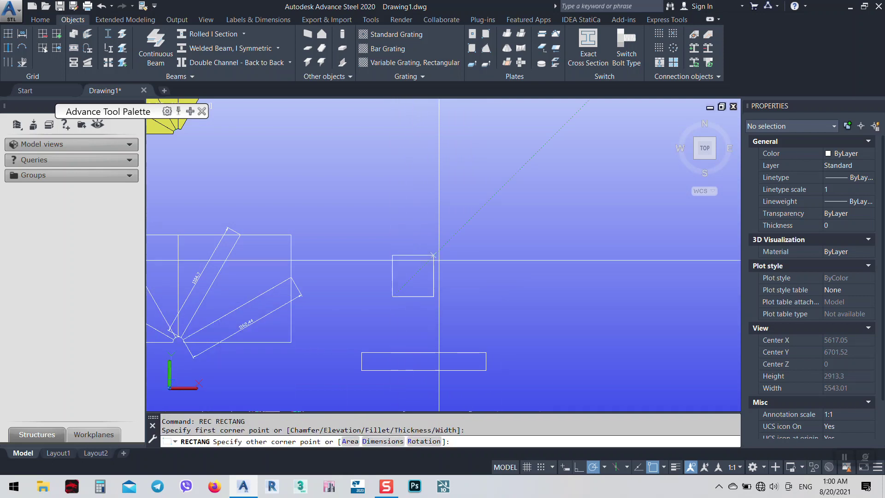
pyautogui.write('d')
pyautogui.press('Return')
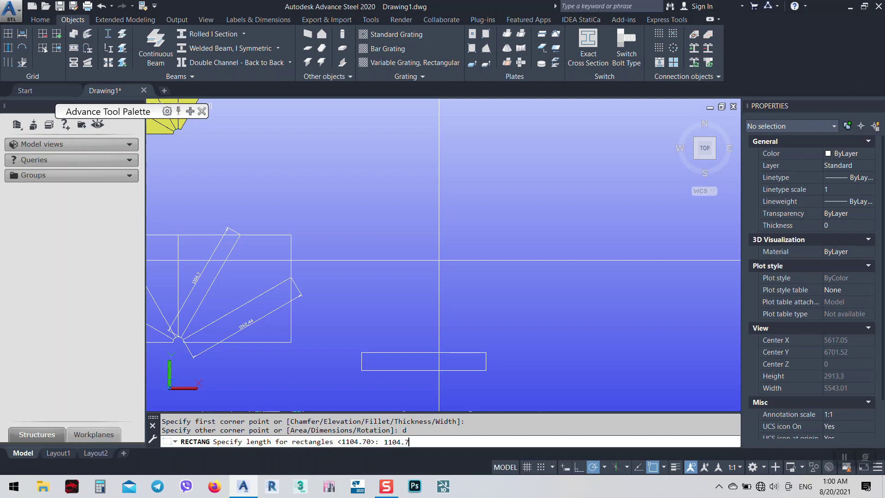
pyautogui.write('1104.7')
pyautogui.press('Return')
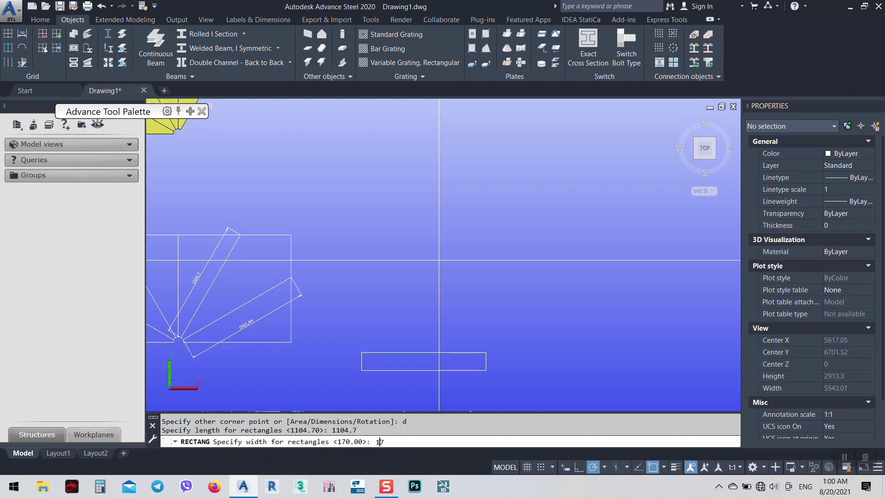
pyautogui.press('Return')
pyautogui.click(439, 260)
pyautogui.scroll(-4, 486, 232)
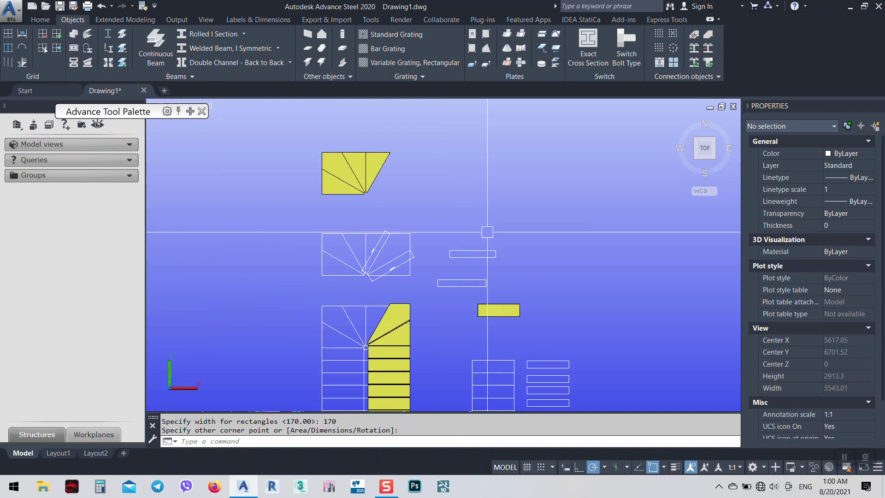
# - Turn the 1104.7 by 170 riser rectangle into a plate 6 thick
pyautogui.click(484, 65)
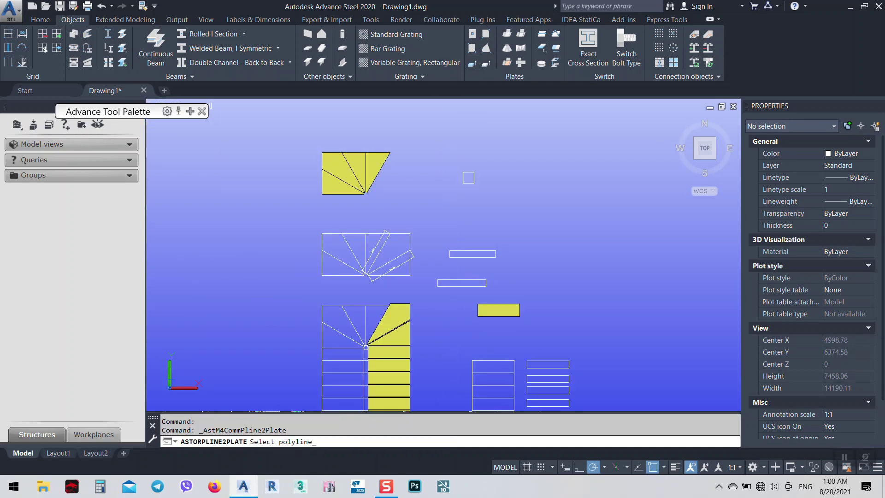
pyautogui.press('Return')
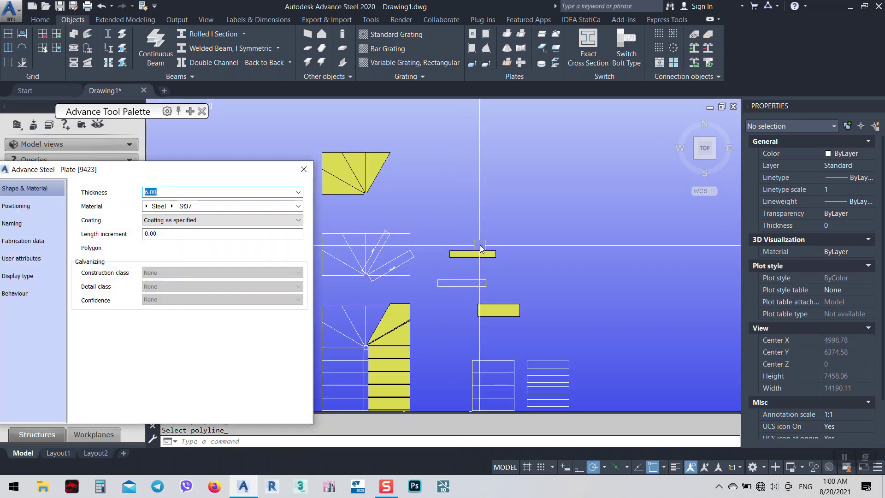
pyautogui.click(304, 169)
# - Connect the 1104.7 long riser plate to the second winder's far slanted edge with a fold angle of -90
pyautogui.scroll(-3, 443, 277)
pyautogui.moveTo(443, 277)
pyautogui.keyDown('shift'); pyautogui.mouseDown(button='middle')
pyautogui.moveTo(445, 316)
pyautogui.moveTo(454, 286)
pyautogui.mouseUp(button='middle'); pyautogui.keyUp('shift')
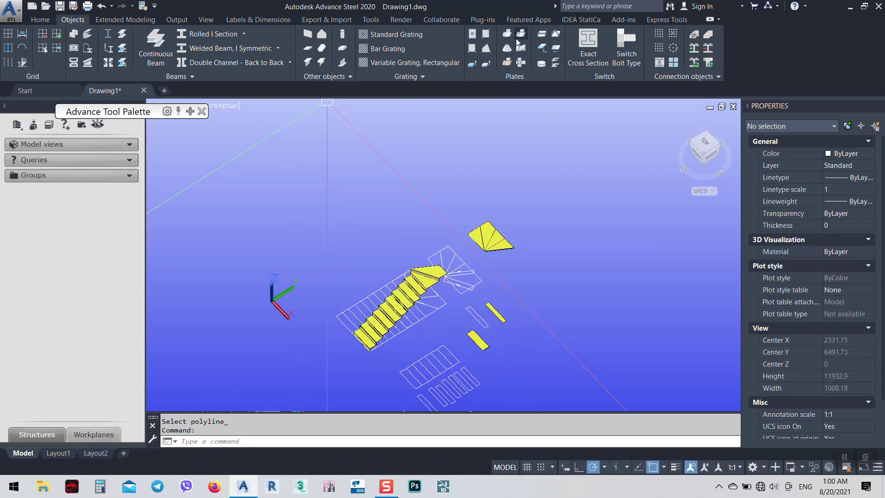
pyautogui.click(517, 41)
pyautogui.scroll(5, 436, 277)
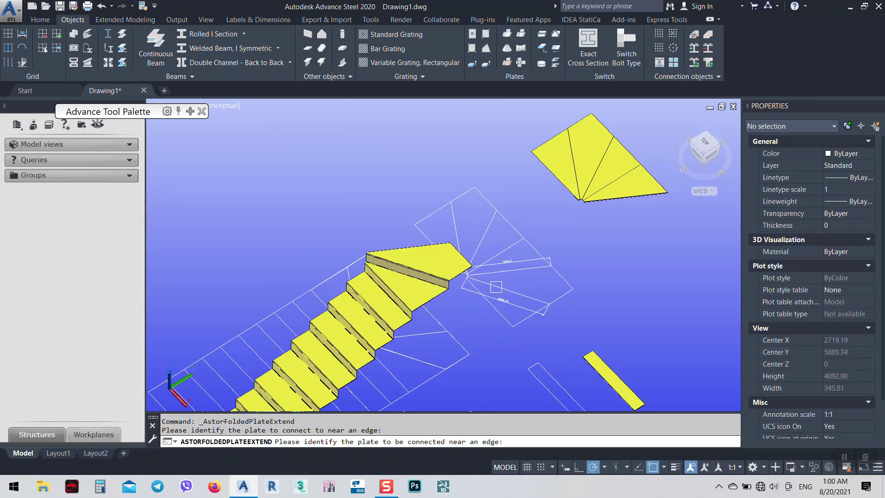
pyautogui.click(607, 380)
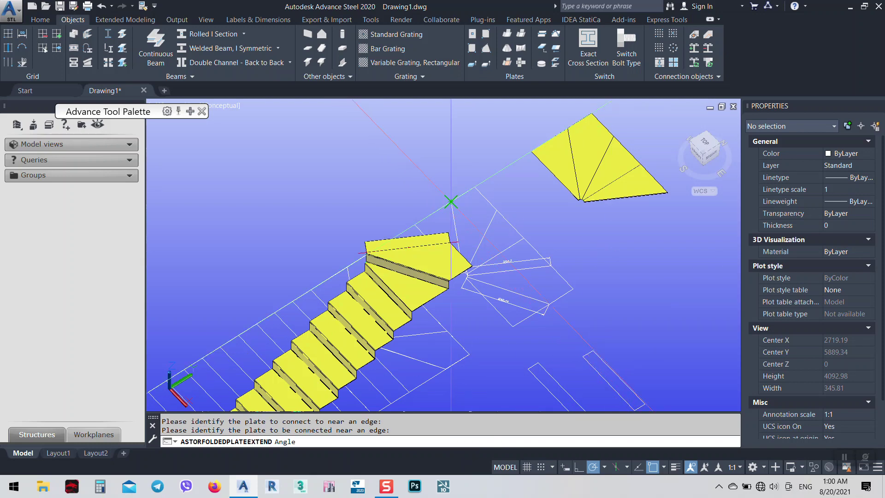
pyautogui.write('-90')
pyautogui.press('Return')
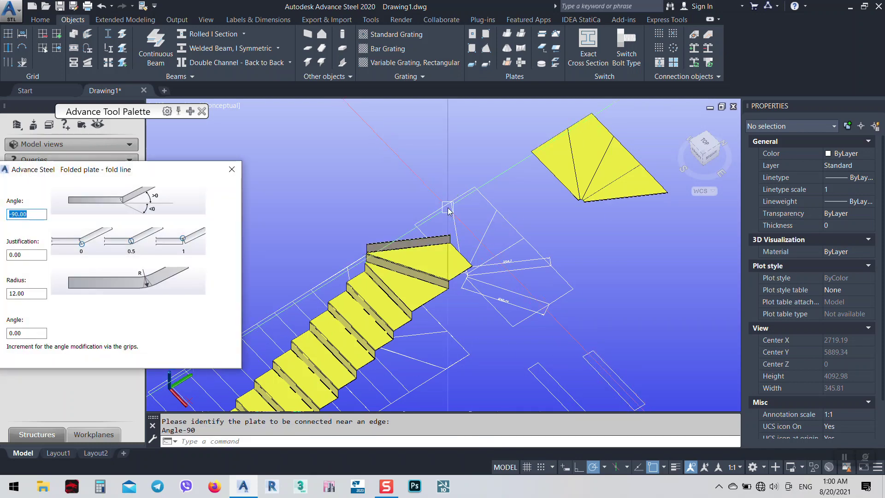
pyautogui.click(227, 175)
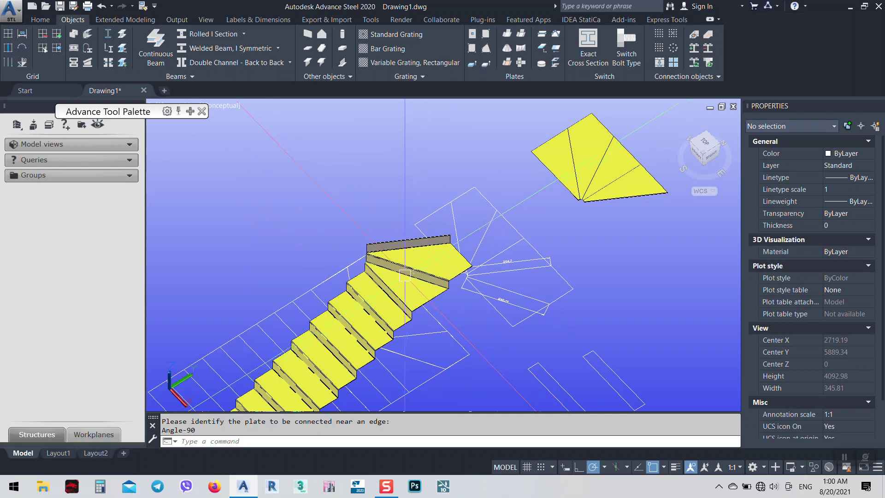
# - Try to connect the third winder plate from the separate fan to the new slanted riser at the second winder's far edge
pyautogui.keyDown('shift'); pyautogui.moveTo(382, 276); pyautogui.dragTo(551, 272, button='middle'); pyautogui.keyUp('shift')
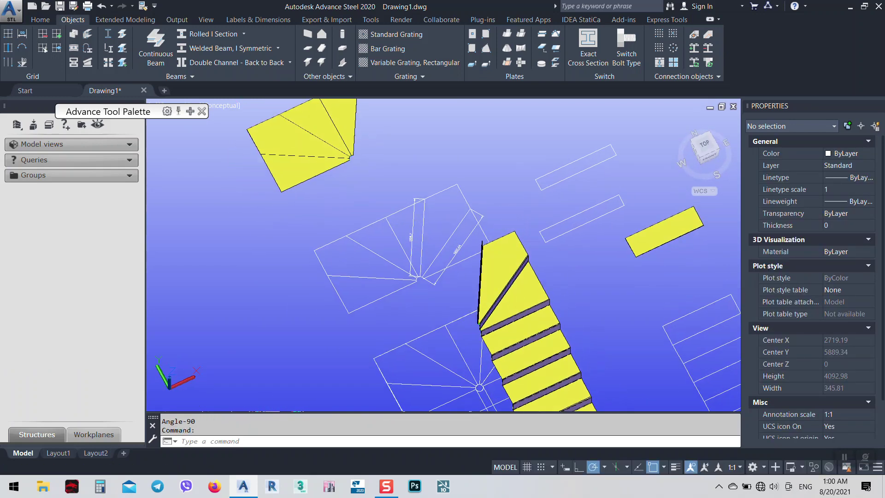
pyautogui.click(414, 222)
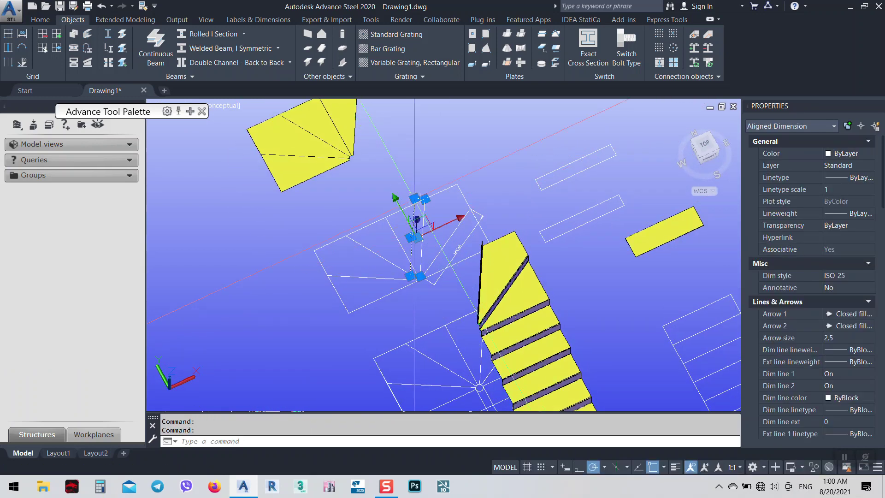
pyautogui.press('Escape')
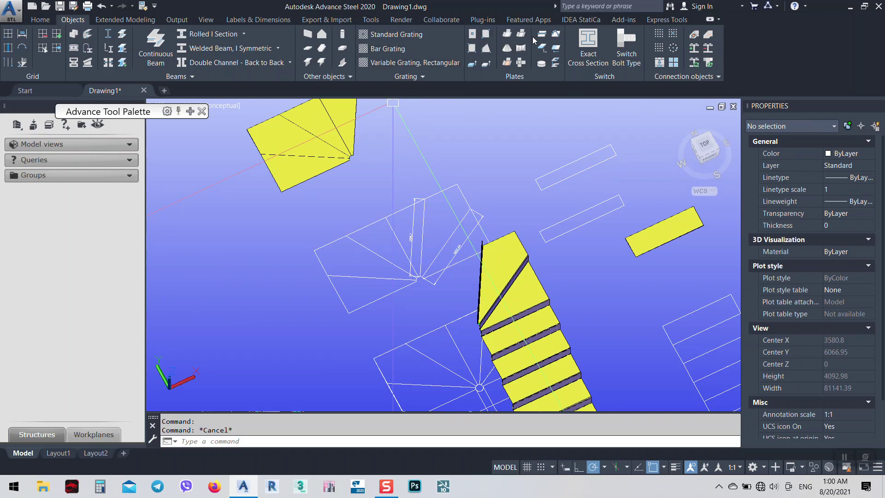
pyautogui.click(520, 35)
pyautogui.keyDown('shift'); pyautogui.moveTo(493, 311); pyautogui.dragTo(437, 253, button='middle'); pyautogui.keyUp('shift')
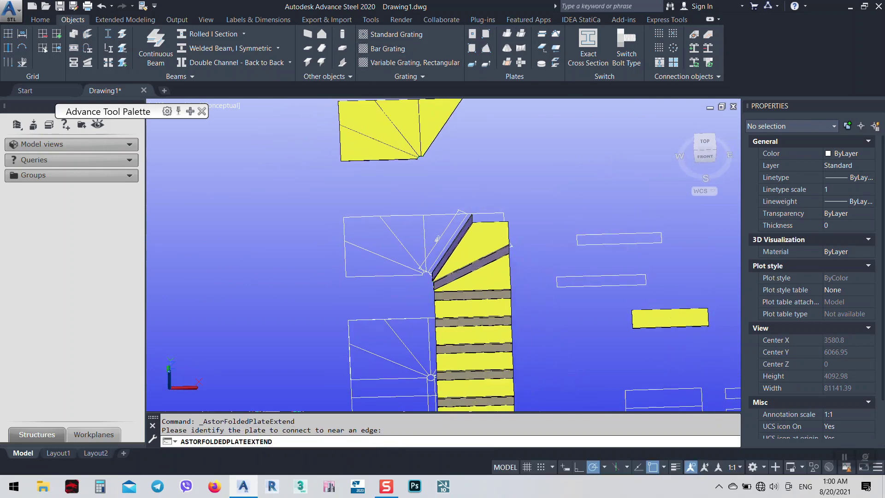
pyautogui.click(438, 255)
pyautogui.moveTo(467, 153); pyautogui.dragTo(473, 199, button='middle')
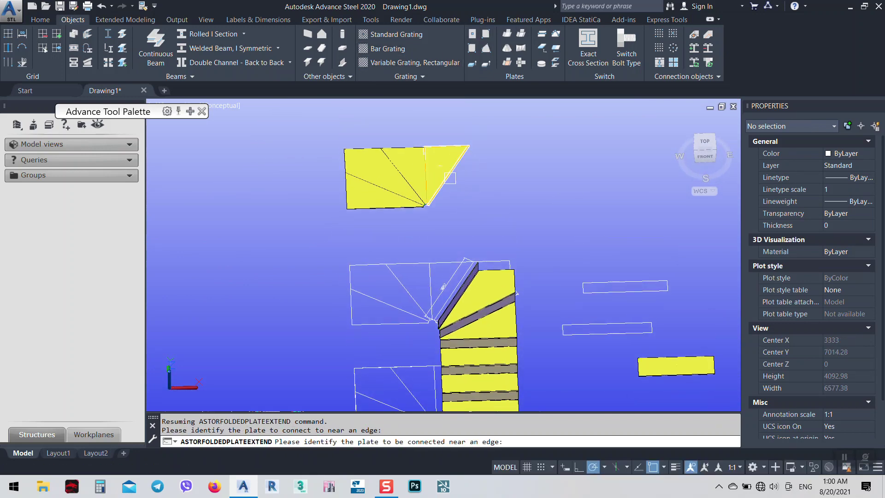
pyautogui.click(450, 179)
pyautogui.moveTo(489, 326)
pyautogui.keyDown('shift'); pyautogui.mouseDown(button='middle')
pyautogui.moveTo(463, 298)
pyautogui.moveTo(490, 326)
pyautogui.mouseUp(button='middle'); pyautogui.keyUp('shift')
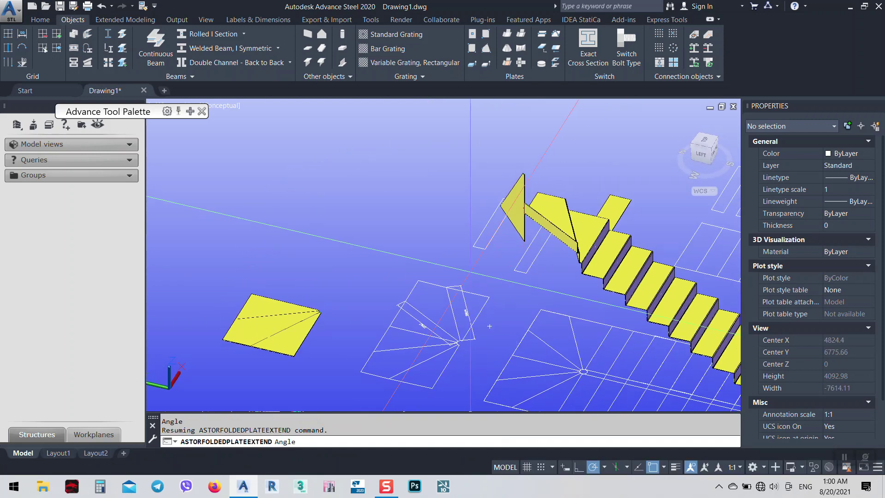
pyautogui.scroll(3, 551, 194)
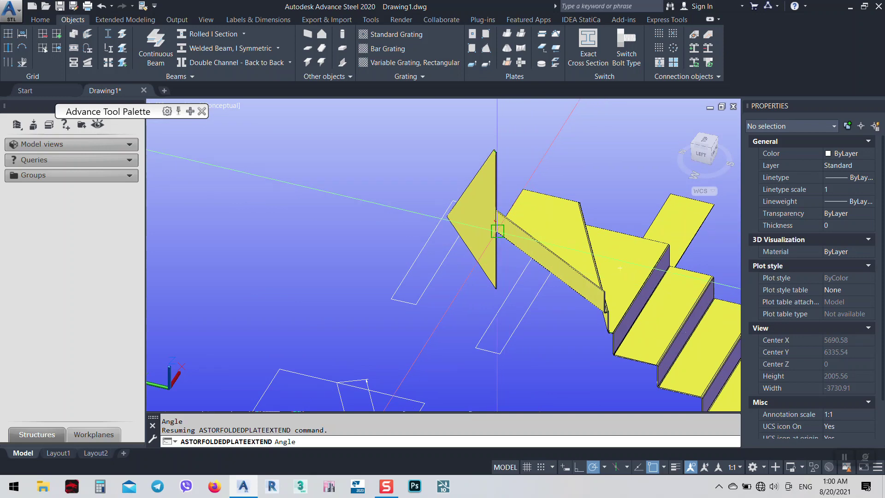
pyautogui.press('Escape')
# - Undo the connection of the third winder plate to the slanted riser
pyautogui.hotkey('ctrl', 'z')
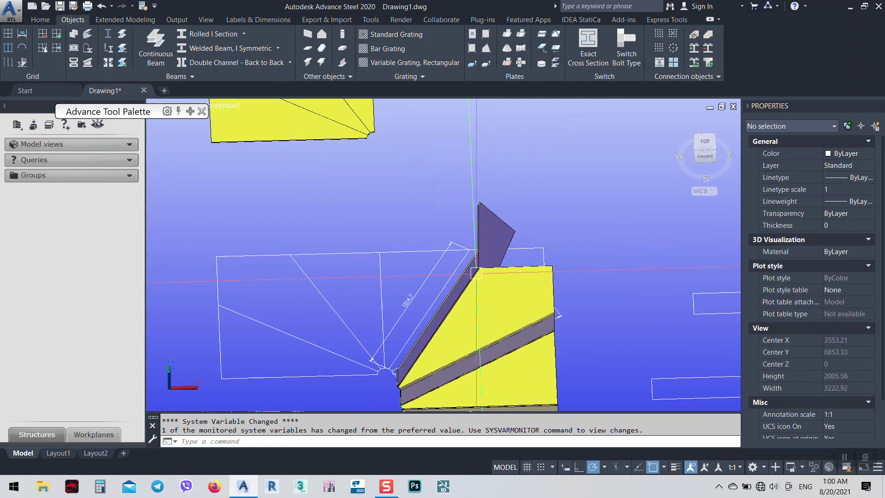
pyautogui.hotkey('ctrl', 'z')
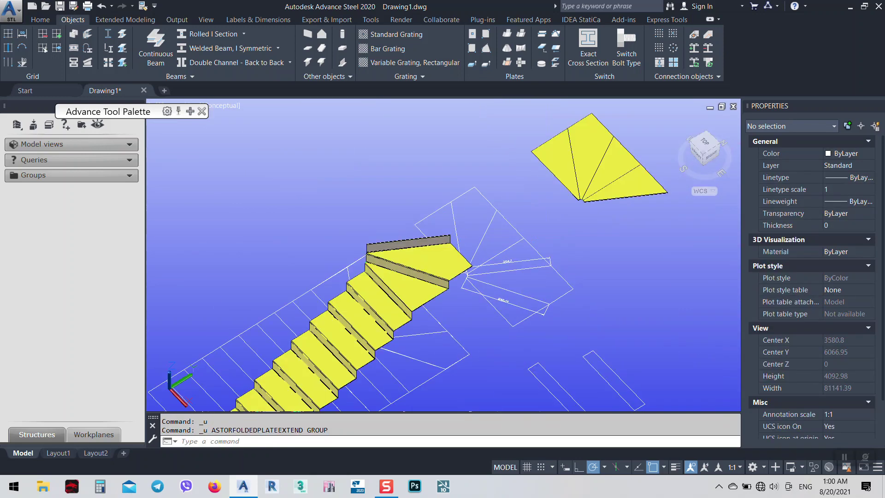
pyautogui.hotkey('ctrl', 'z')
# - Connect the third winder plate by its slanted edge to the upper edge of the topmost riser with a fold angle of -90
pyautogui.keyDown('shift'); pyautogui.moveTo(450, 288); pyautogui.dragTo(522, 269, button='middle'); pyautogui.keyUp('shift')
pyautogui.scroll(5, 470, 249)
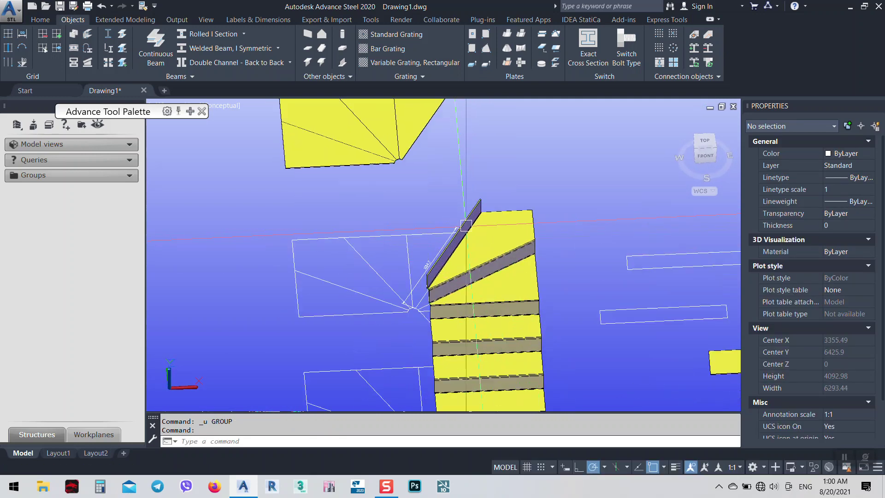
pyautogui.click(521, 33)
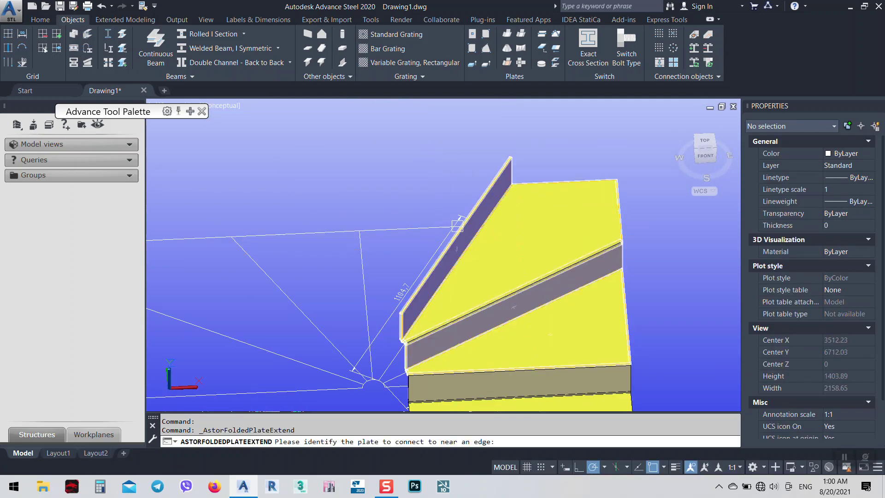
pyautogui.scroll(5, 455, 233)
pyautogui.click(455, 233)
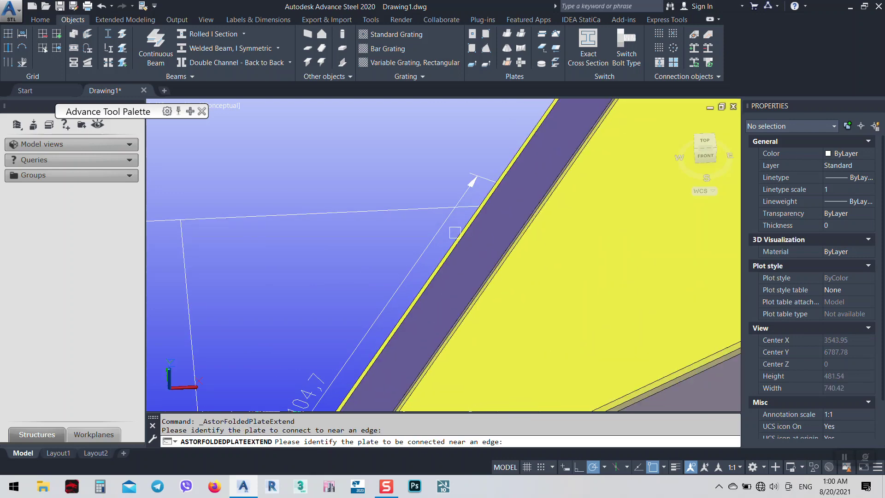
pyautogui.scroll(-5, 534, 290)
pyautogui.moveTo(478, 146); pyautogui.dragTo(456, 234, button='middle')
pyautogui.scroll(3, 449, 195)
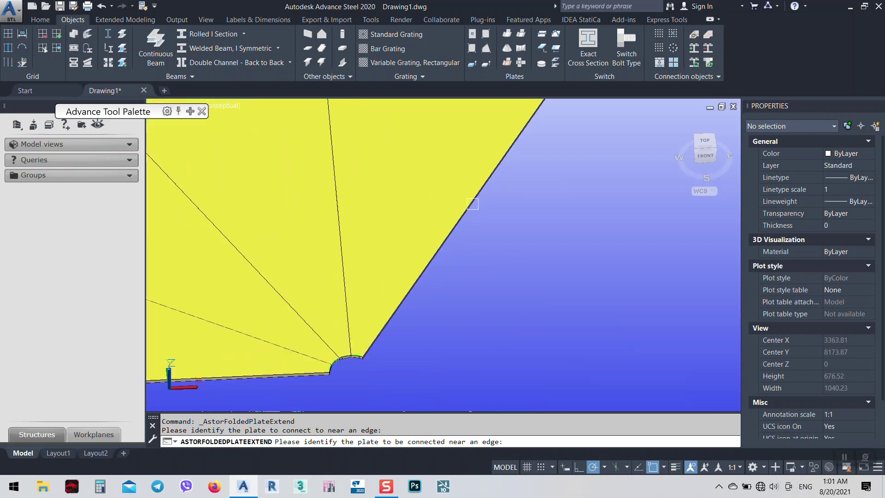
pyautogui.click(464, 202)
pyautogui.scroll(-3, 470, 214)
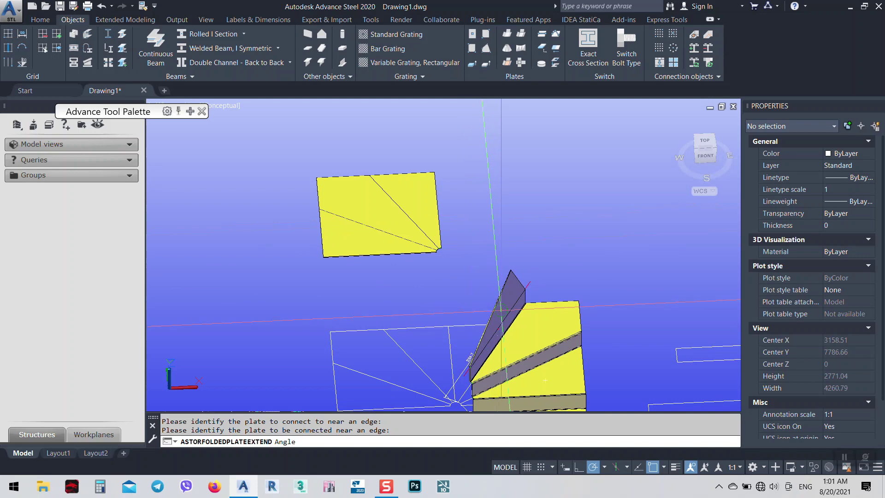
pyautogui.press('Return')
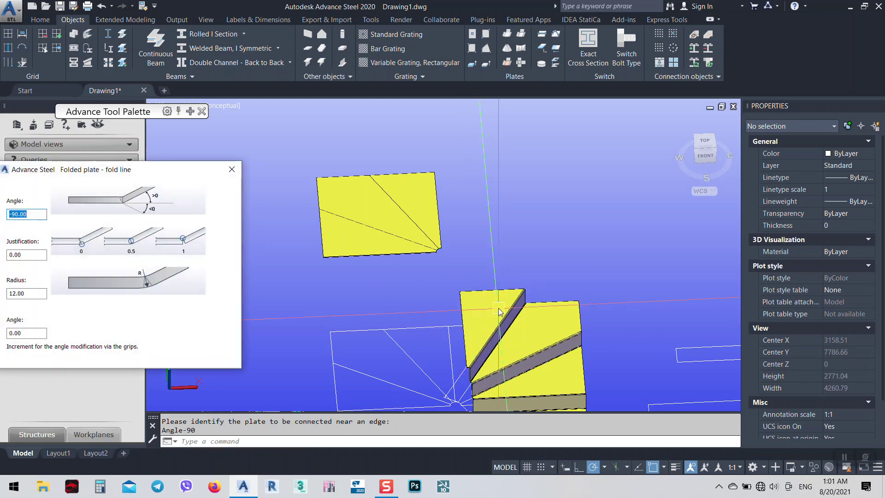
# - Close the fold line settings and examine how the third winder plate joins the top of the flight
pyautogui.click(238, 173)
pyautogui.scroll(-3, 453, 235)
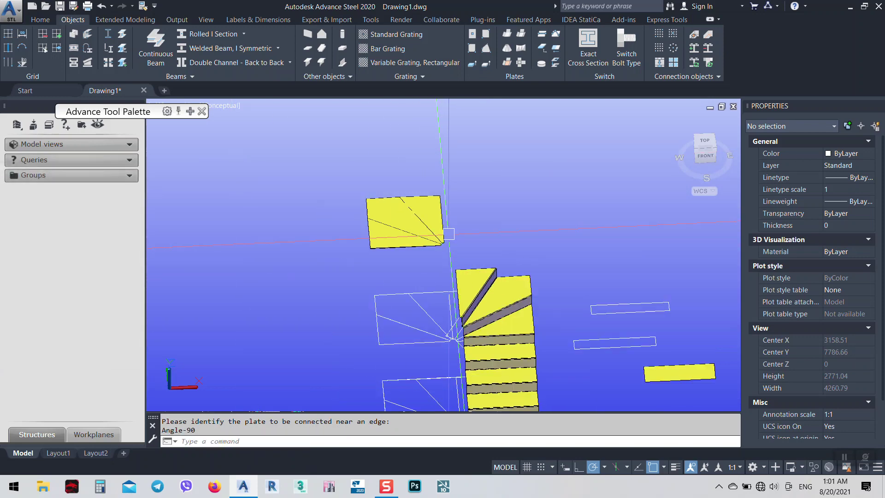
pyautogui.moveTo(483, 306)
pyautogui.keyDown('shift'); pyautogui.mouseDown(button='middle')
pyautogui.moveTo(432, 264)
pyautogui.moveTo(536, 230)
pyautogui.moveTo(463, 306)
pyautogui.mouseUp(button='middle'); pyautogui.keyUp('shift')
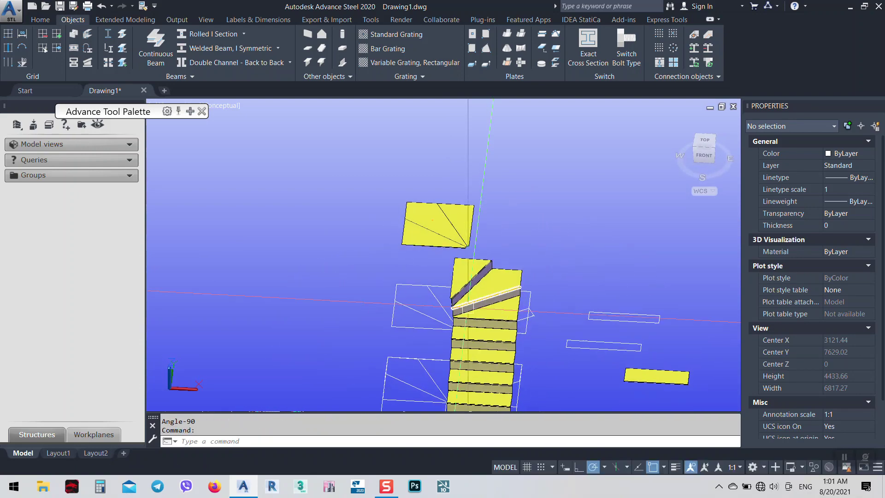
pyautogui.scroll(7, 451, 305)
pyautogui.scroll(-6, 440, 293)
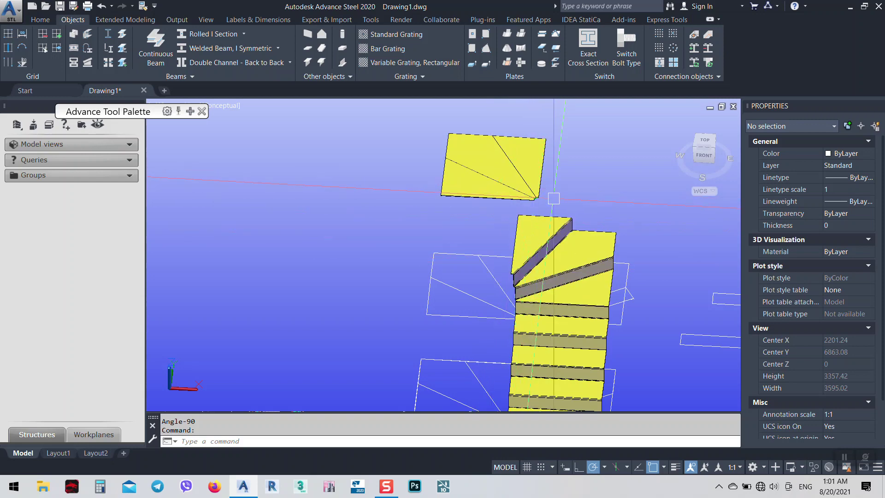
# - Add an aligned dimension along the central dividing line of the separate winder plan outline, from the newel arc to the outer edge
pyautogui.scroll(2, 534, 223)
pyautogui.keyDown('shift'); pyautogui.moveTo(530, 296); pyautogui.dragTo(588, 330, button='middle'); pyautogui.keyUp('shift')
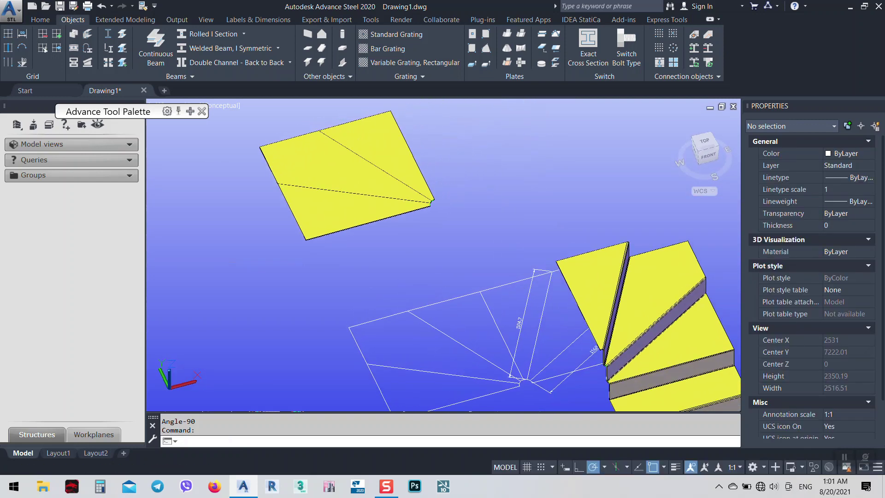
pyautogui.scroll(2, 541, 384)
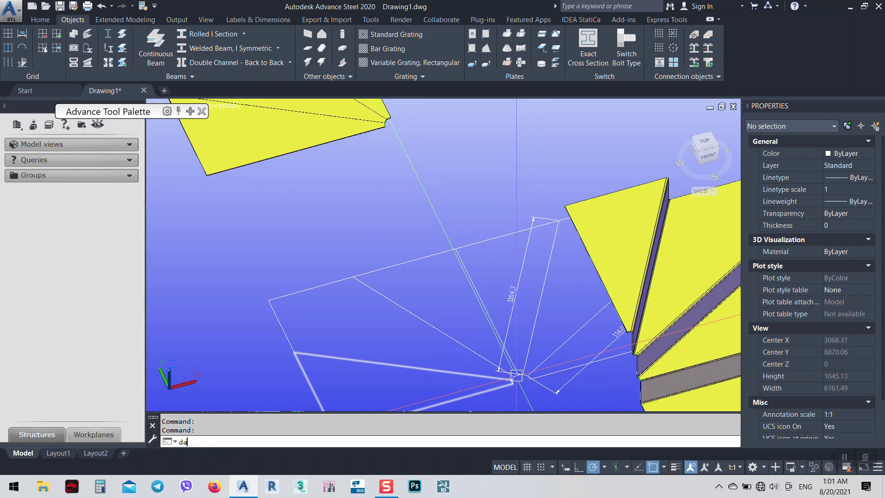
pyautogui.write('l')
pyautogui.press('Return')
pyautogui.scroll(10, 517, 375)
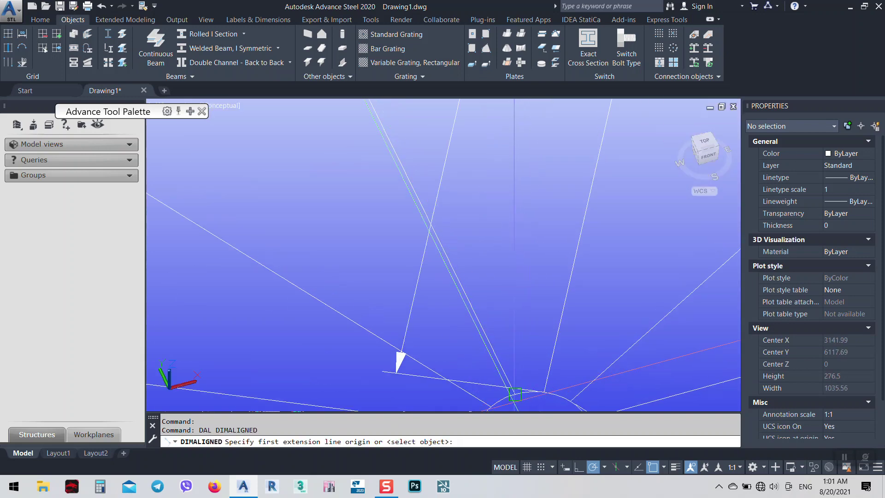
pyautogui.click(516, 395)
pyautogui.scroll(-8, 515, 395)
pyautogui.click(422, 212)
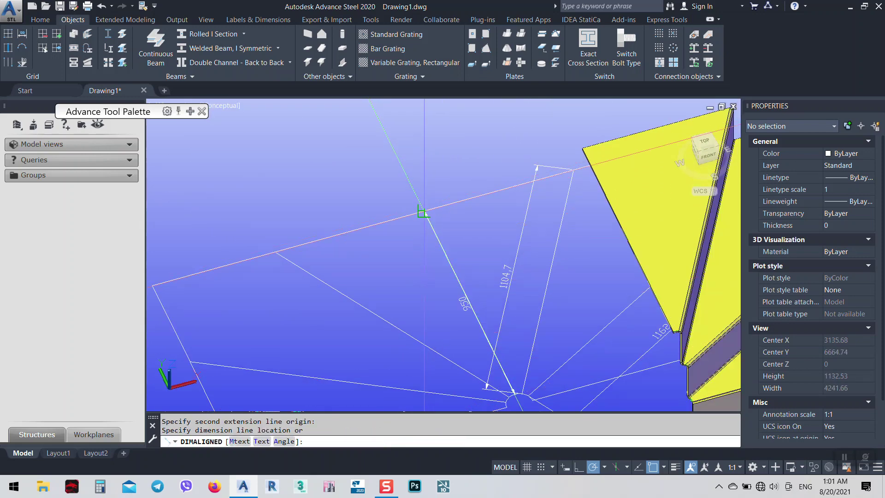
pyautogui.click(411, 237)
pyautogui.scroll(4, 451, 322)
pyautogui.moveTo(428, 323); pyautogui.dragTo(365, 296, button='middle')
pyautogui.scroll(-5, 350, 291)
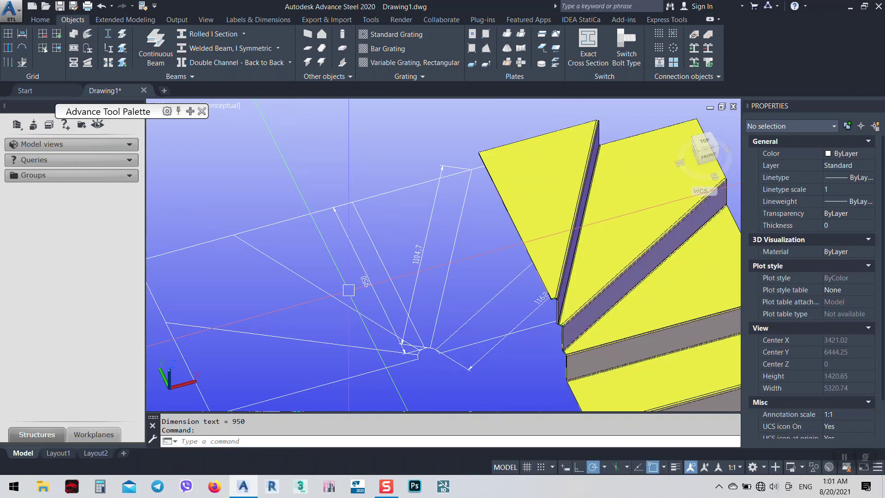
# - Draw a 950 by 170 riser rectangle in top view, just above the existing loose riser rectangles
pyautogui.scroll(-4, 349, 291)
pyautogui.click(705, 141)
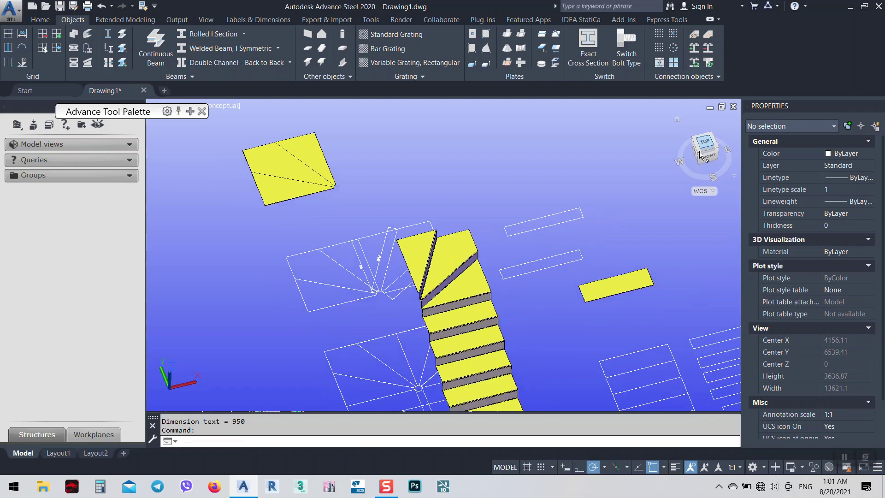
pyautogui.moveTo(470, 198); pyautogui.dragTo(450, 257, button='middle')
pyautogui.write('rec')
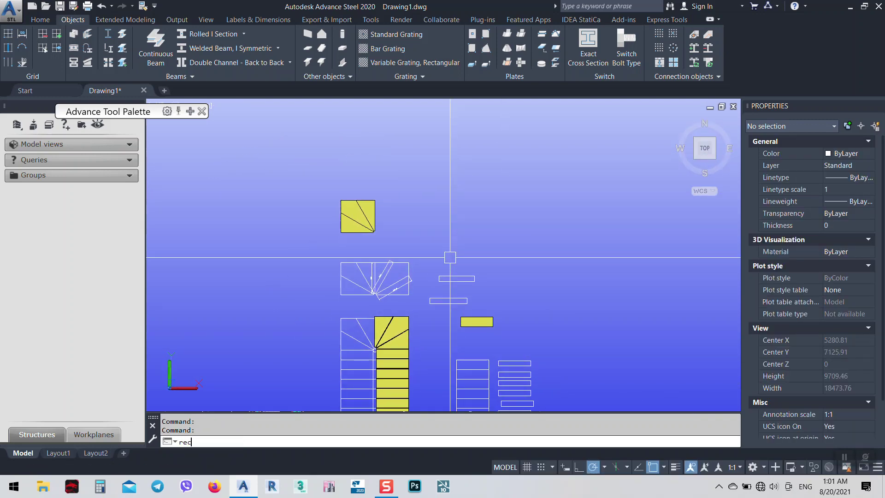
pyautogui.press('Return')
pyautogui.click(485, 233)
pyautogui.write('d')
pyautogui.press('Return')
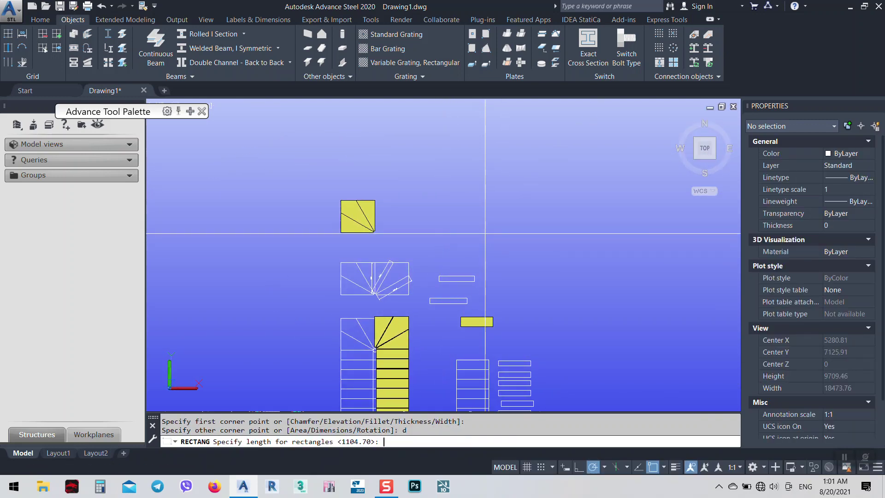
pyautogui.write('950')
pyautogui.press('Return')
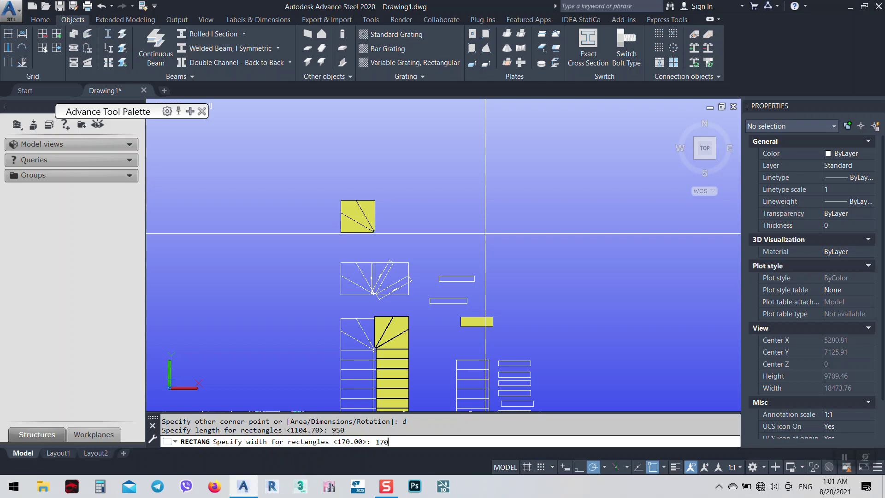
pyautogui.press('Return')
pyautogui.click(485, 233)
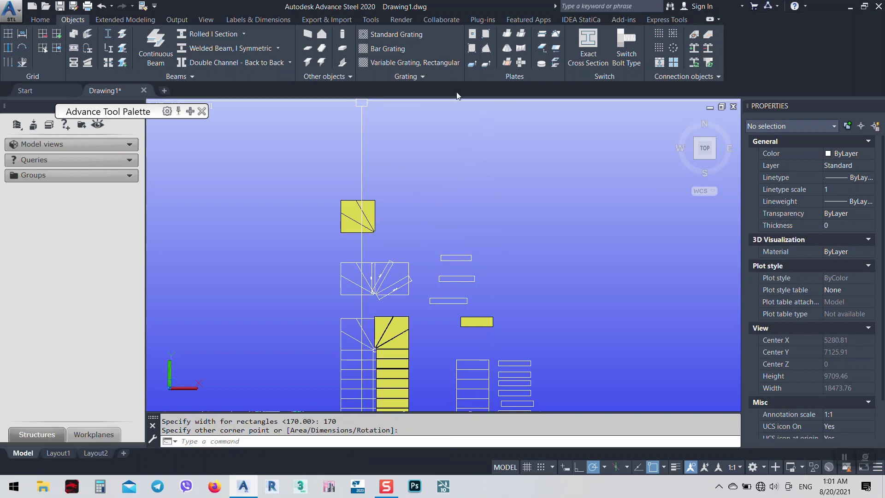
# - Convert the 950 by 170 rectangle into a plate
pyautogui.click(471, 64)
pyautogui.click(472, 251)
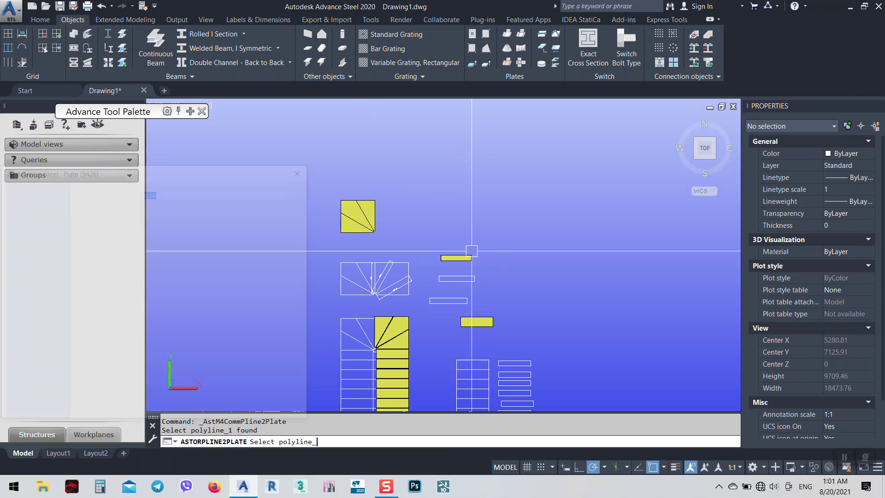
pyautogui.click(304, 173)
# - Connect the 950 long riser plate to the third winder's far edge with a fold angle of 90
pyautogui.keyDown('shift'); pyautogui.moveTo(405, 324); pyautogui.dragTo(332, 265, button='middle'); pyautogui.keyUp('shift')
pyautogui.click(513, 39)
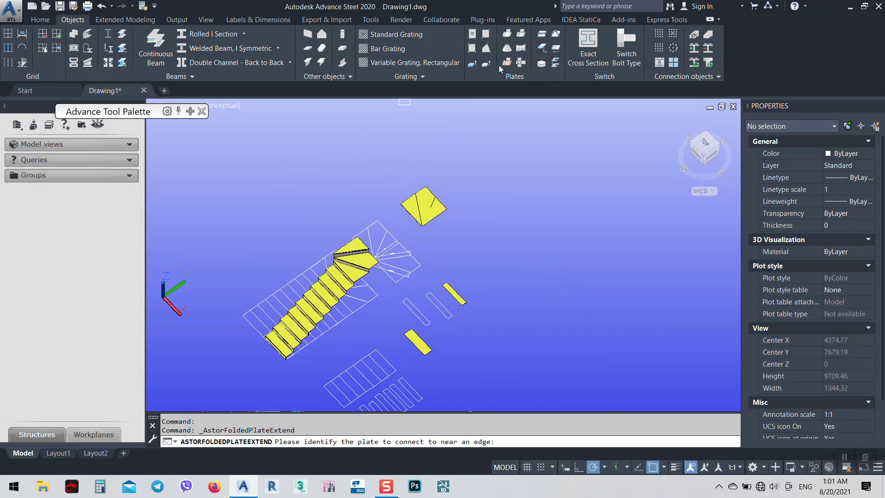
pyautogui.scroll(5, 362, 219)
pyautogui.click(361, 218)
pyautogui.scroll(-2, 349, 192)
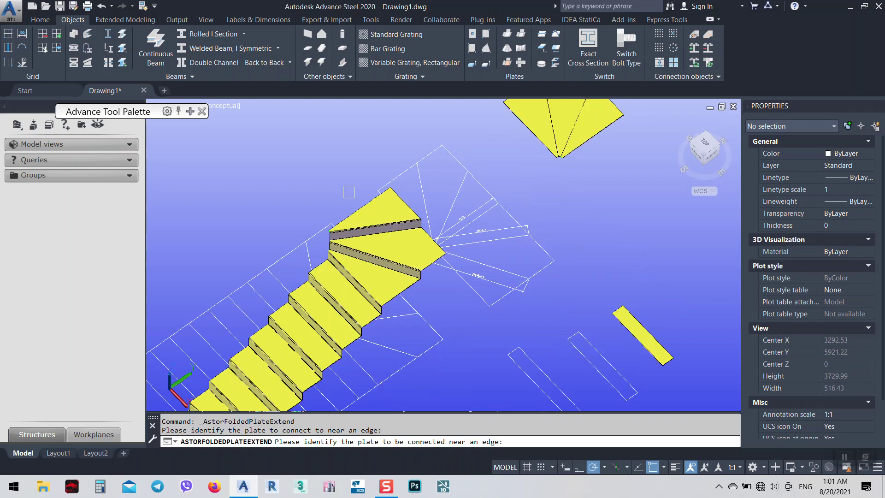
pyautogui.click(634, 336)
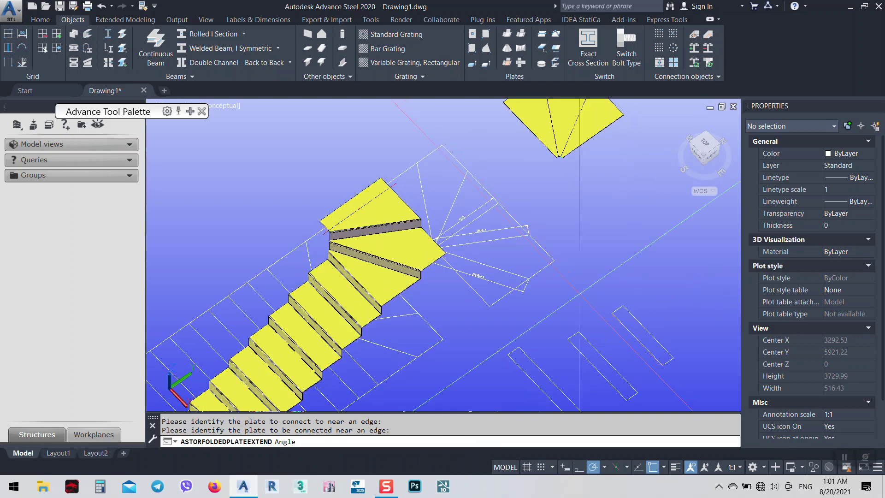
pyautogui.click(424, 204)
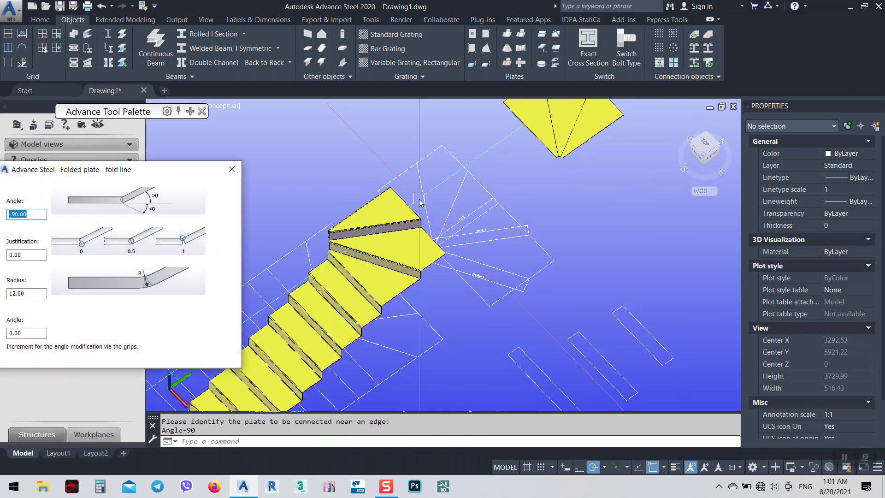
pyautogui.write('90')
pyautogui.press('Return')
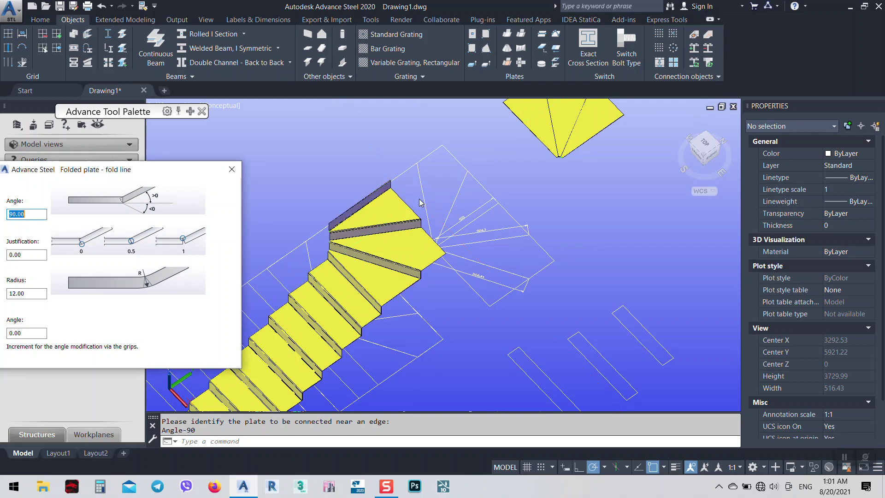
pyautogui.click(236, 170)
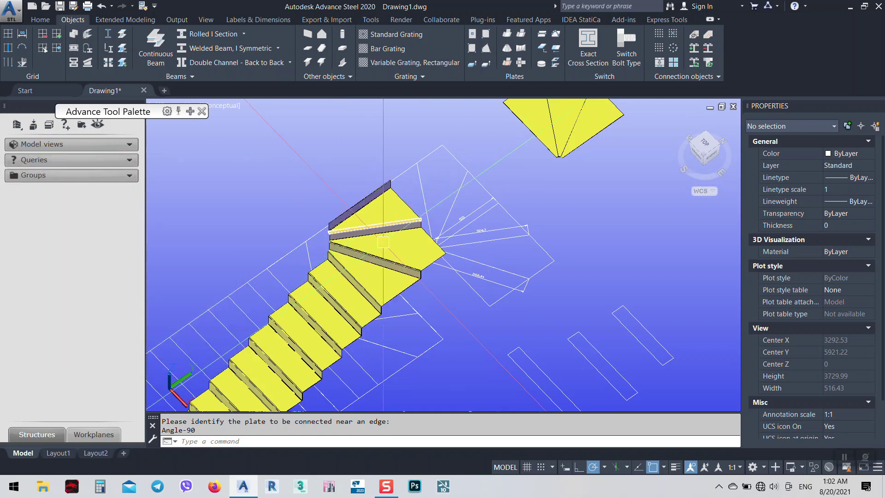
# - Connect the fourth winder plate from the separate fan to the upper edge of the topmost riser with a fold angle of -90
pyautogui.moveTo(383, 242); pyautogui.dragTo(427, 266, button='middle')
pyautogui.moveTo(578, 214); pyautogui.dragTo(564, 214, button='middle')
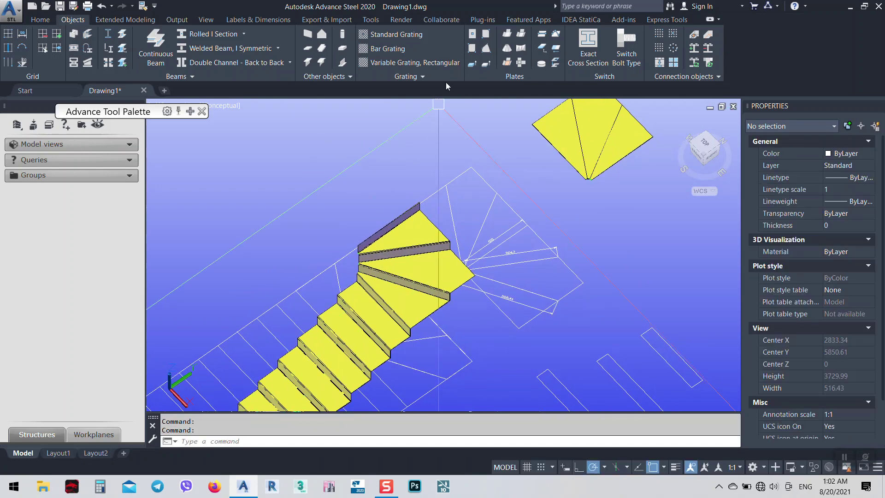
pyautogui.click(521, 34)
pyautogui.scroll(5, 337, 236)
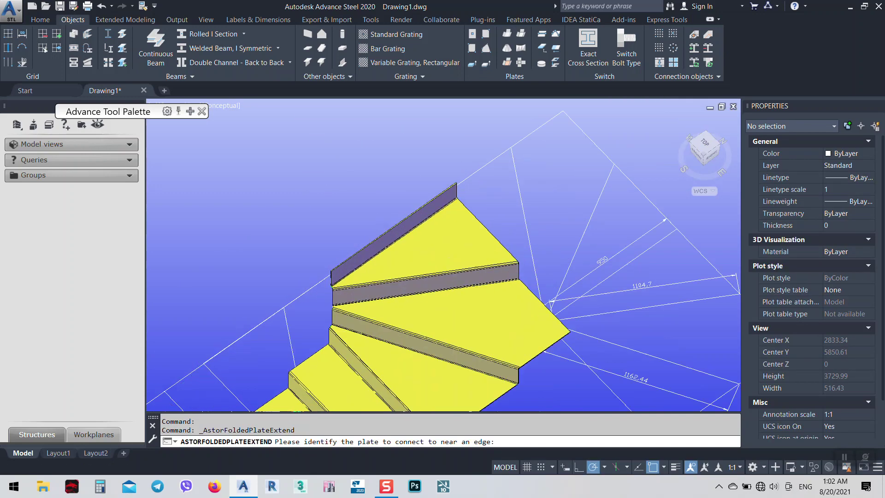
pyautogui.scroll(-2, 337, 236)
pyautogui.scroll(-2, 337, 236)
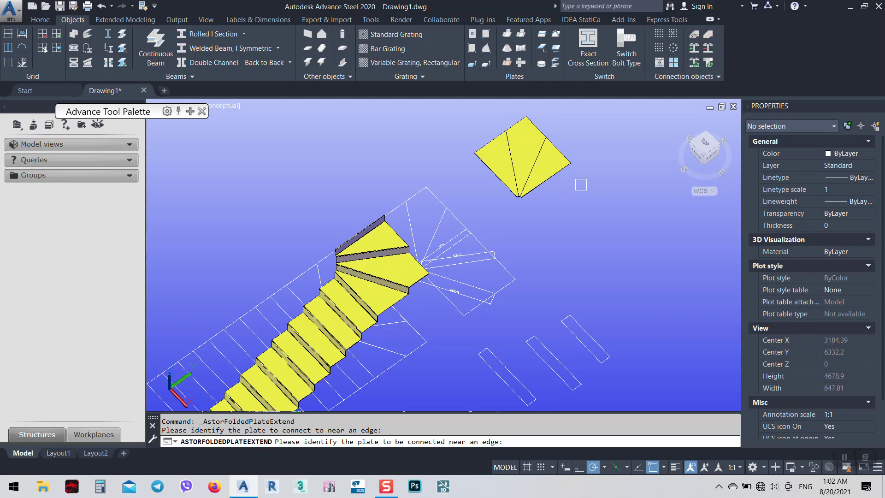
pyautogui.click(547, 181)
pyautogui.write('9')
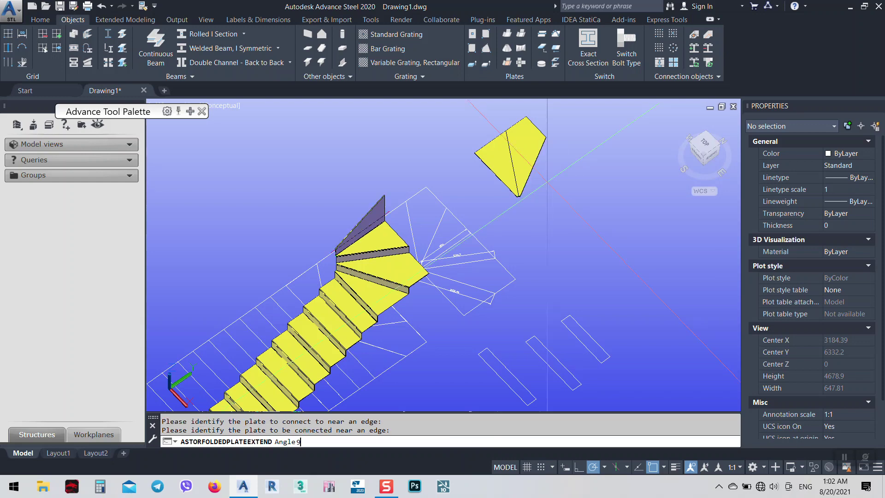
pyautogui.write('0')
pyautogui.press('Return')
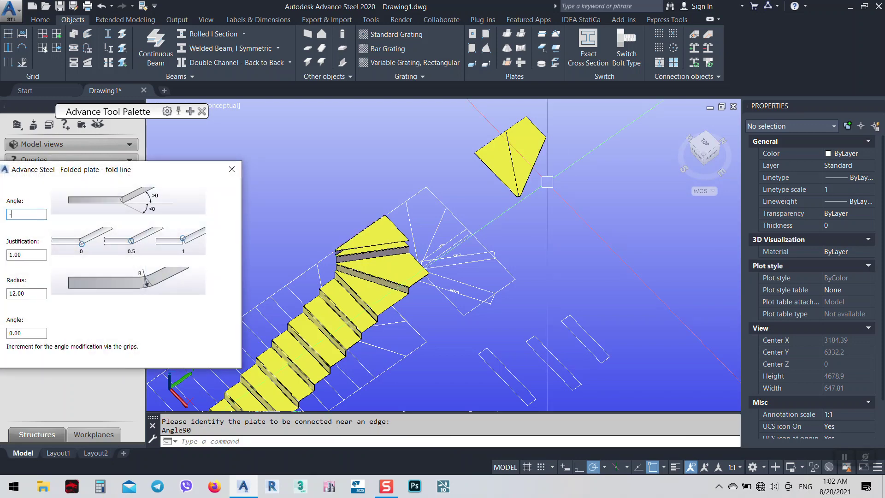
pyautogui.write('-90')
pyautogui.press('Return')
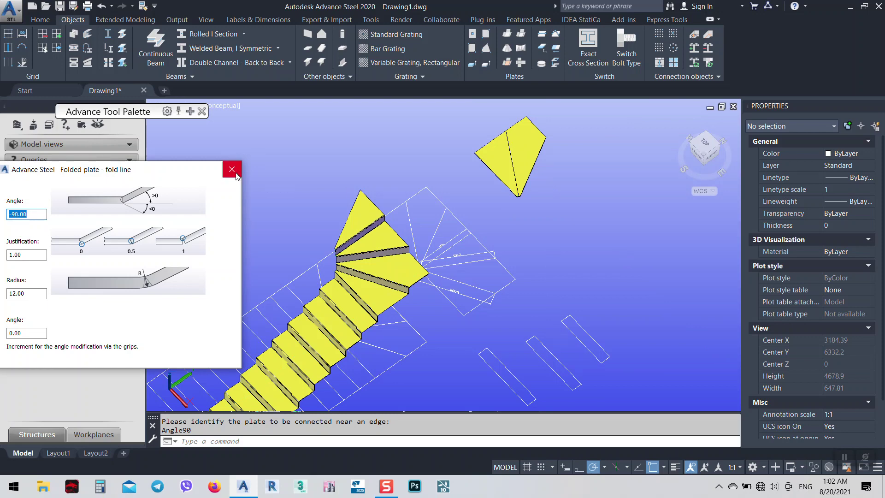
pyautogui.click(232, 170)
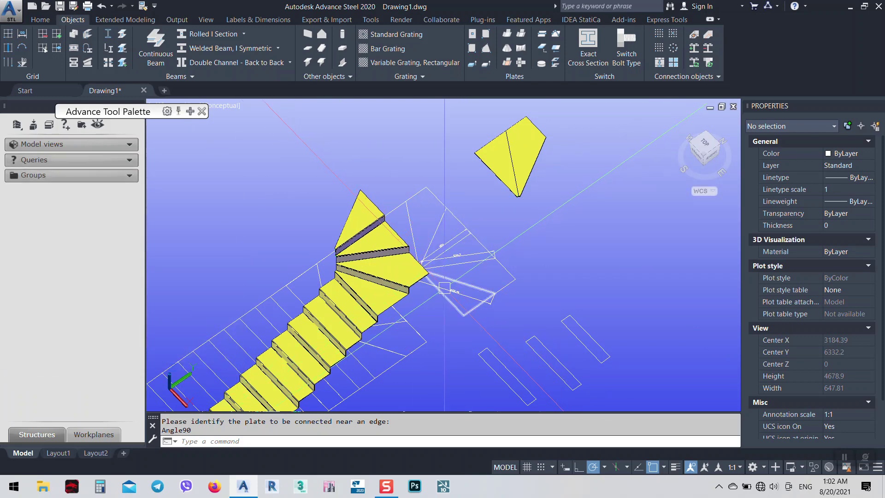
# - Add an aligned dimension along the next slanted dividing line beyond the central one in the winder plan outline
pyautogui.keyDown('shift'); pyautogui.moveTo(444, 288); pyautogui.dragTo(487, 288, button='middle'); pyautogui.keyUp('shift')
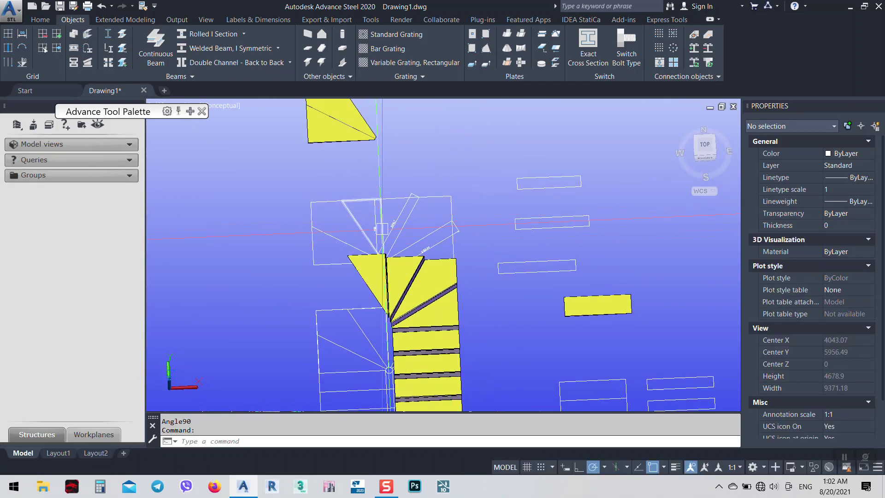
pyautogui.scroll(5, 382, 229)
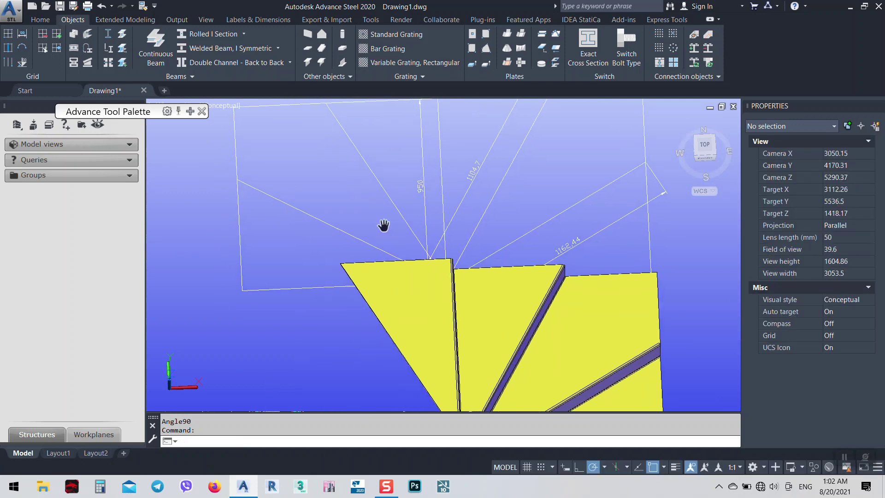
pyautogui.keyDown('shift'); pyautogui.moveTo(466, 212); pyautogui.dragTo(525, 231, button='middle'); pyautogui.keyUp('shift')
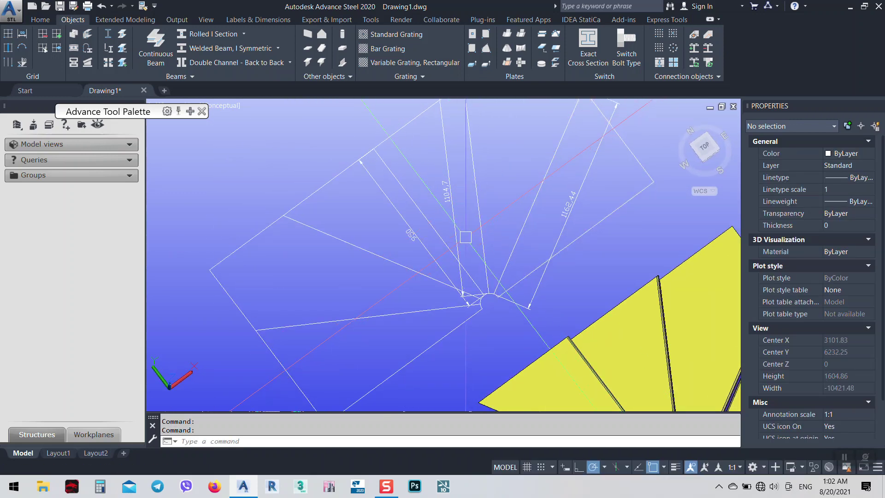
pyautogui.scroll(3, 466, 302)
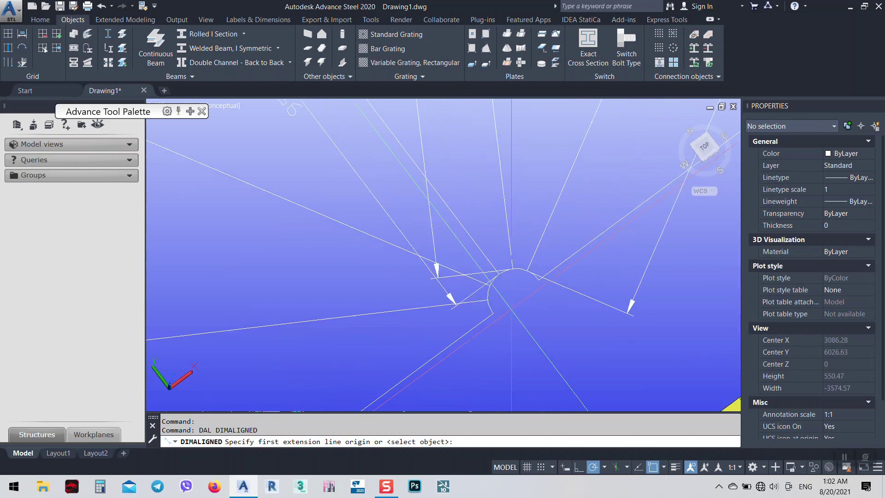
pyautogui.click(489, 286)
pyautogui.scroll(-3, 490, 297)
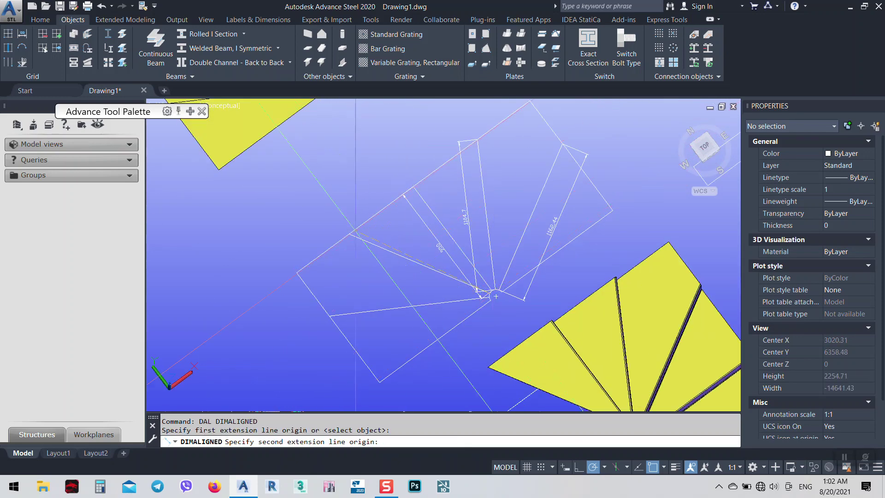
pyautogui.click(349, 234)
pyautogui.click(349, 253)
pyautogui.scroll(-4, 404, 264)
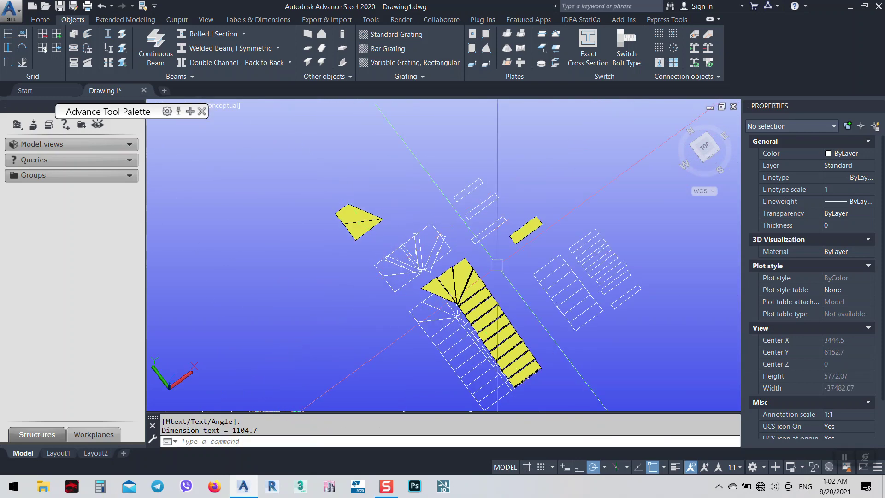
# - Dimension the long side of the middle loose riser rectangle by selecting that edge
pyautogui.scroll(2, 479, 218)
pyautogui.press('space')
pyautogui.press('space')
pyautogui.click(490, 206)
pyautogui.scroll(3, 497, 212)
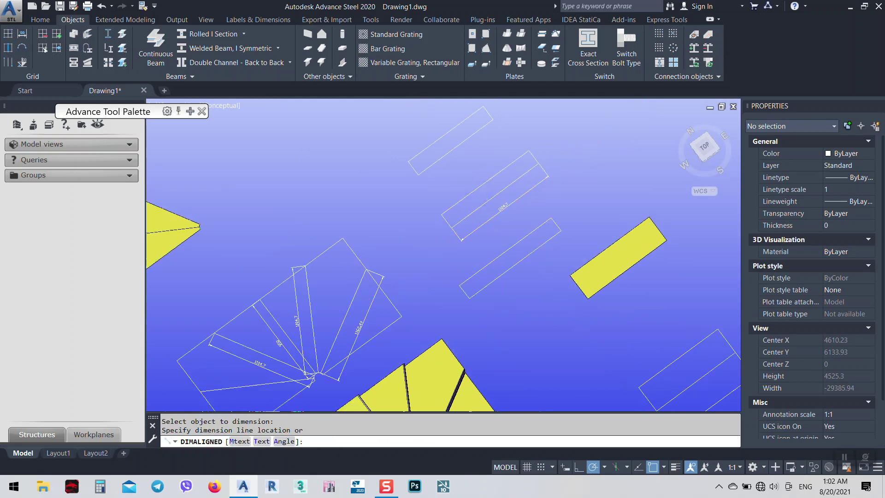
pyautogui.click(497, 215)
pyautogui.scroll(-3, 477, 203)
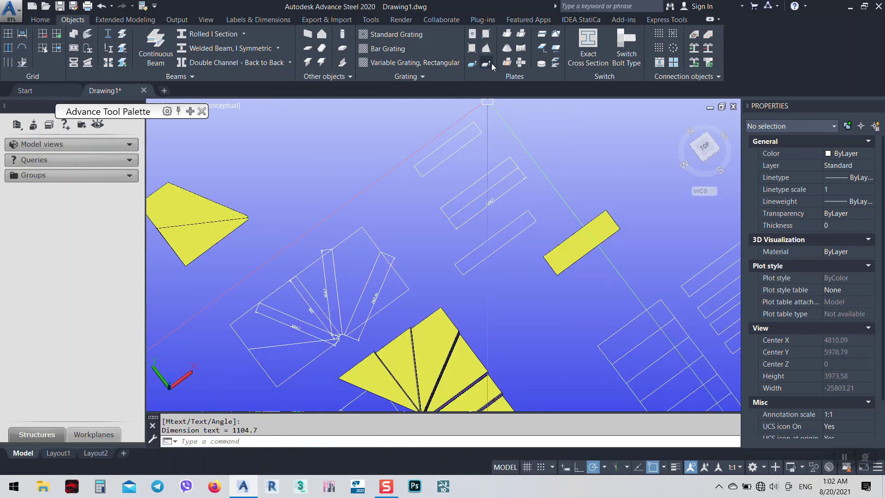
# - Turn the dimensioned middle loose riser rectangle into a plate
pyautogui.press('Return')
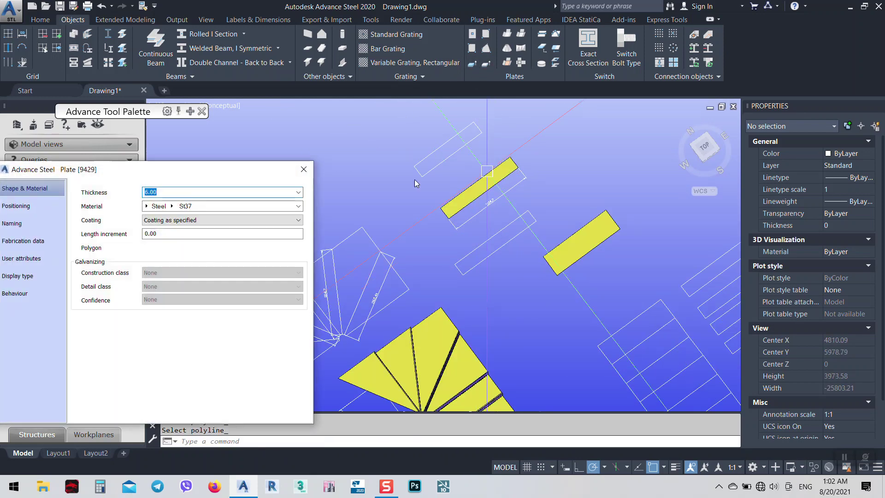
pyautogui.click(305, 171)
# - Try to connect the new 1104.7 long riser plate to the far edge of the topmost winder
pyautogui.moveTo(406, 221); pyautogui.dragTo(415, 181, button='middle')
pyautogui.moveTo(408, 240); pyautogui.dragTo(413, 216, button='middle')
pyautogui.click(520, 63)
pyautogui.scroll(6, 390, 333)
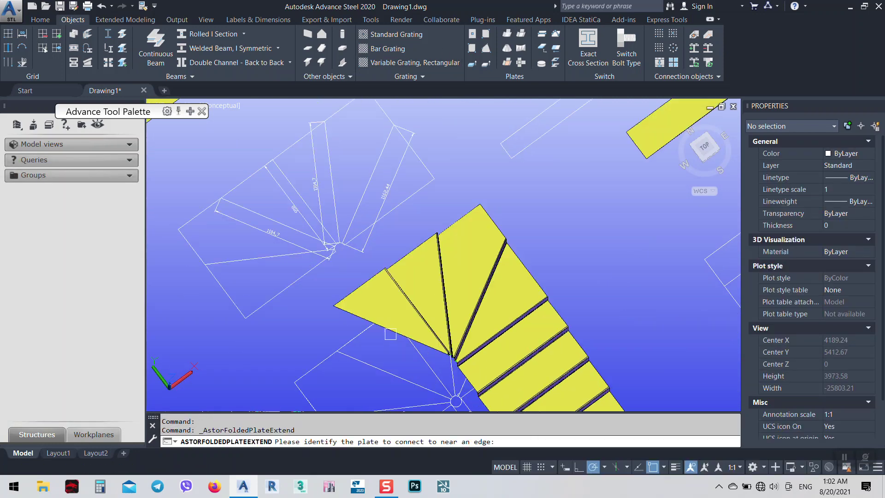
pyautogui.click(385, 332)
pyautogui.scroll(-8, 378, 352)
pyautogui.scroll(3, 508, 253)
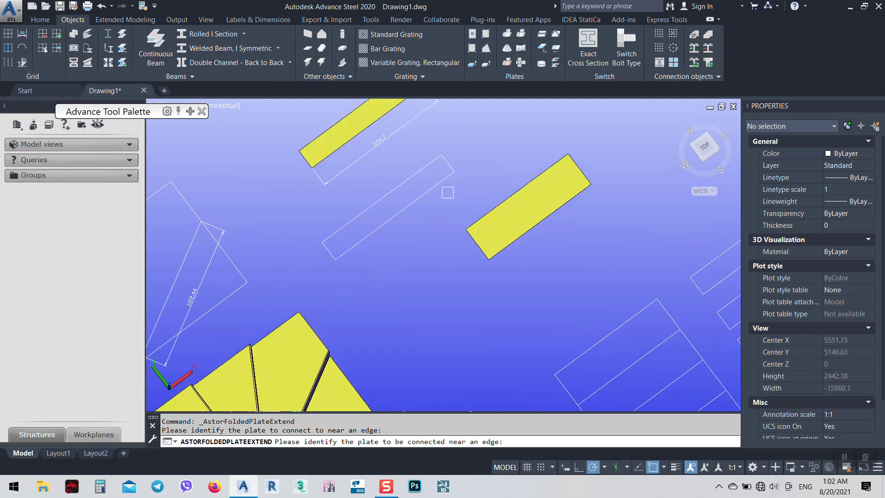
pyautogui.click(349, 133)
pyautogui.scroll(-4, 434, 159)
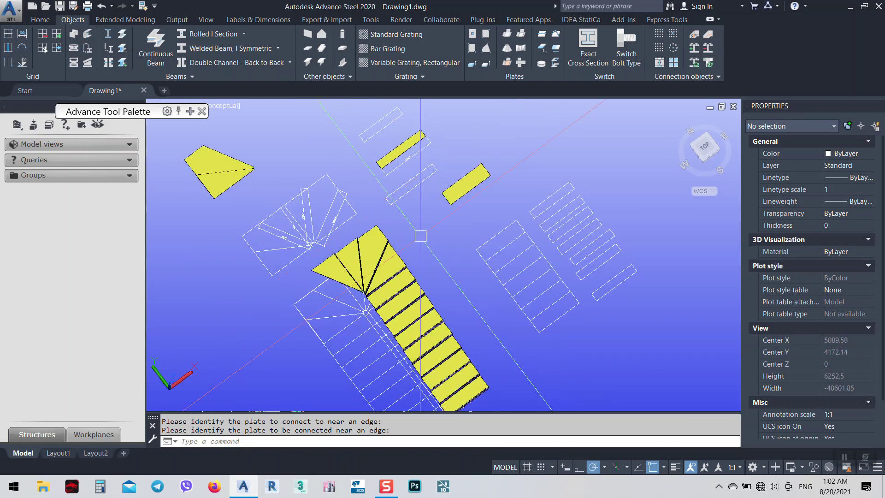
# - Connect the long edge of the 1104.7 riser plate to the topmost winder's far edge with a fold angle of 90
pyautogui.keyDown('shift'); pyautogui.moveTo(421, 235); pyautogui.dragTo(409, 101, button='middle'); pyautogui.keyUp('shift')
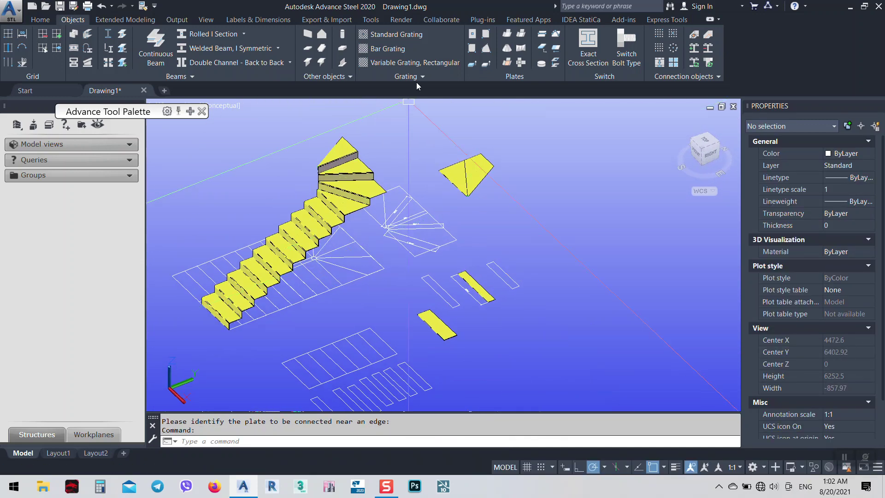
pyautogui.click(522, 34)
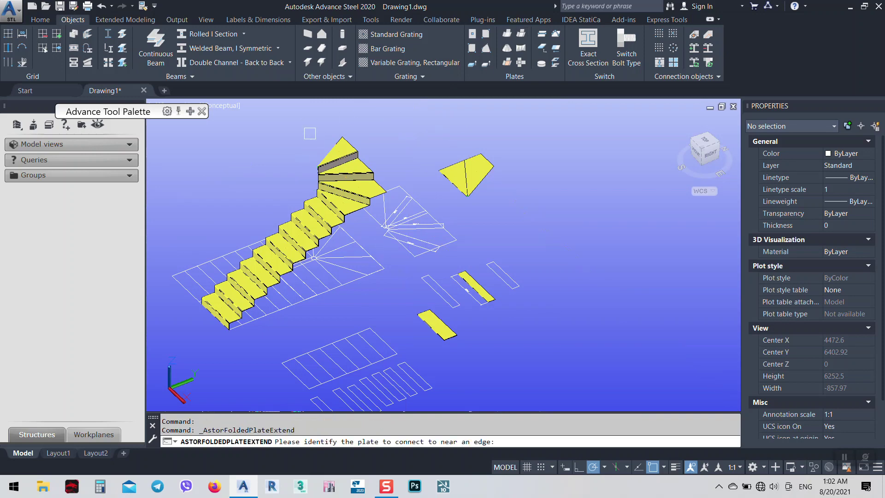
pyautogui.scroll(8, 336, 155)
pyautogui.click(336, 155)
pyautogui.scroll(-6, 336, 155)
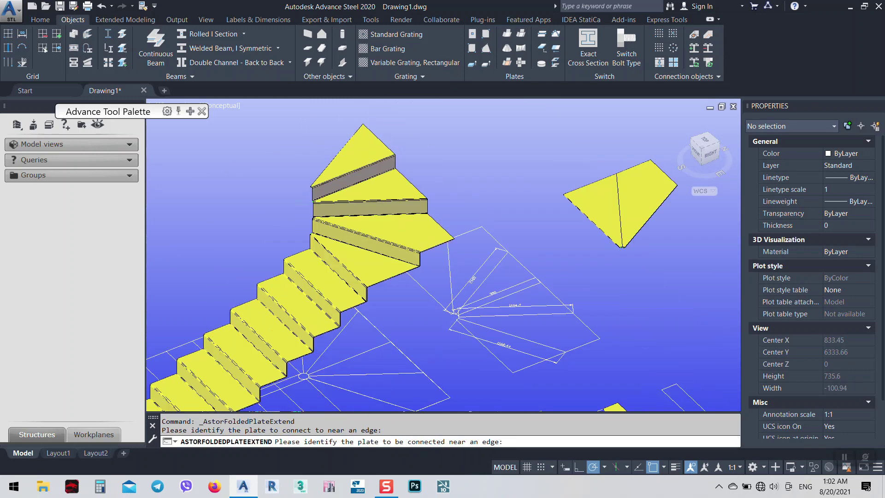
pyautogui.scroll(6, 519, 361)
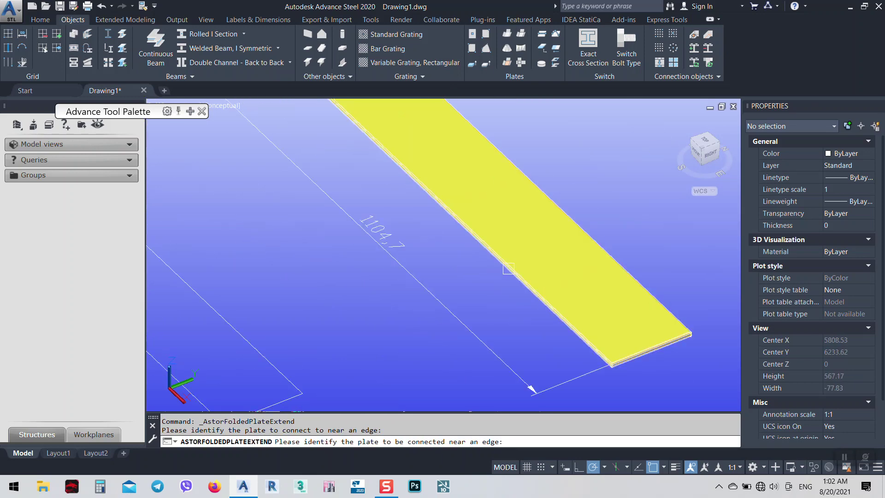
pyautogui.click(516, 276)
pyautogui.scroll(-8, 446, 205)
pyautogui.scroll(5, 446, 214)
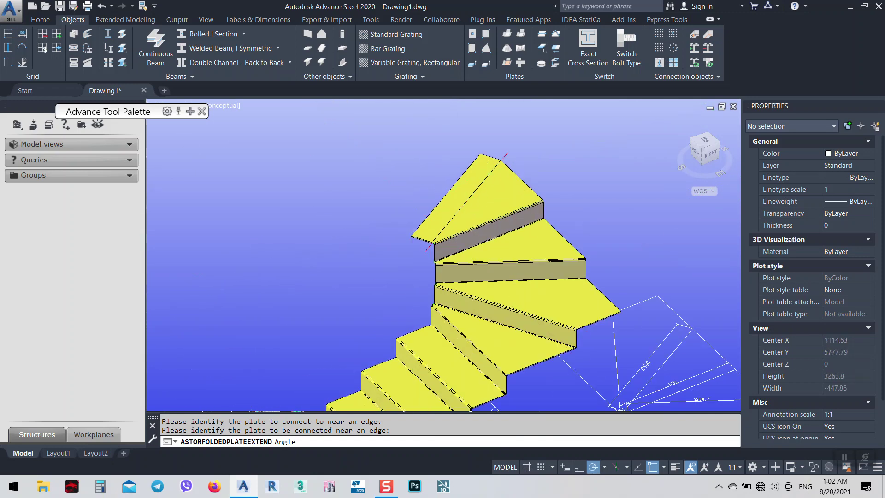
pyautogui.write('90')
pyautogui.press('Return')
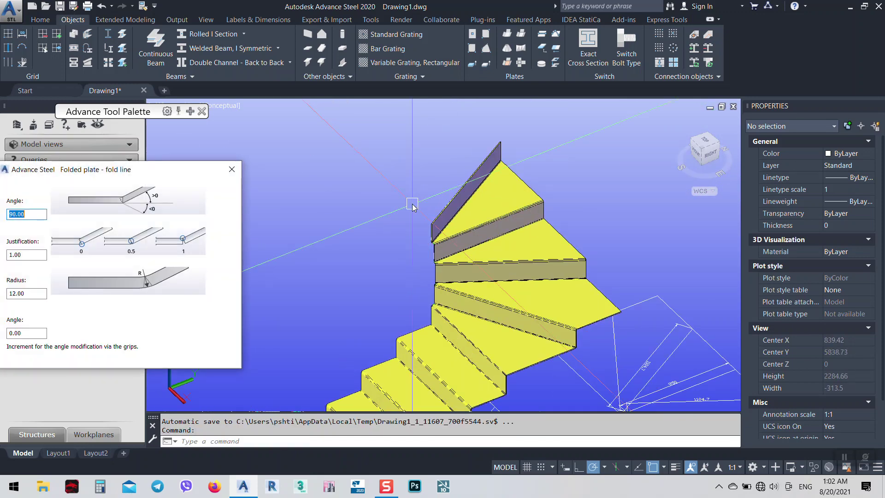
pyautogui.click(232, 170)
# - Connect the four-sided winder plate from the separate fan to the topmost riser's upper edge, setting the fold angle to 90
pyautogui.scroll(-4, 507, 230)
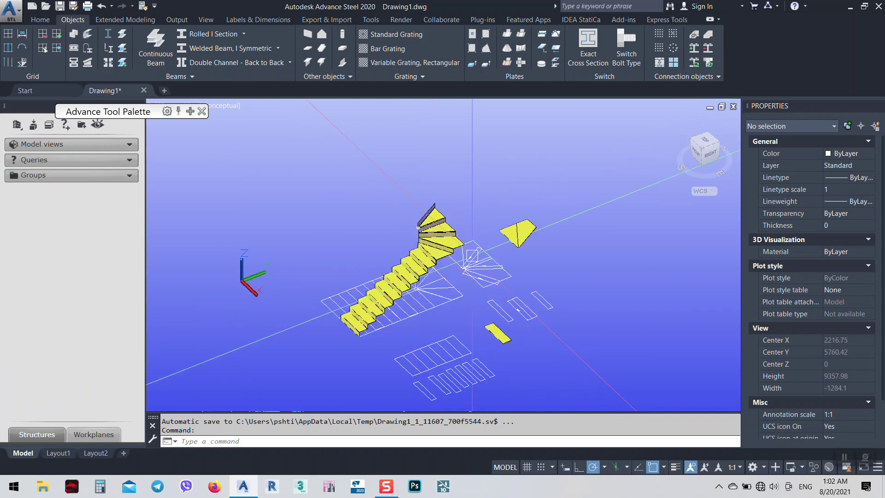
pyautogui.scroll(3, 537, 244)
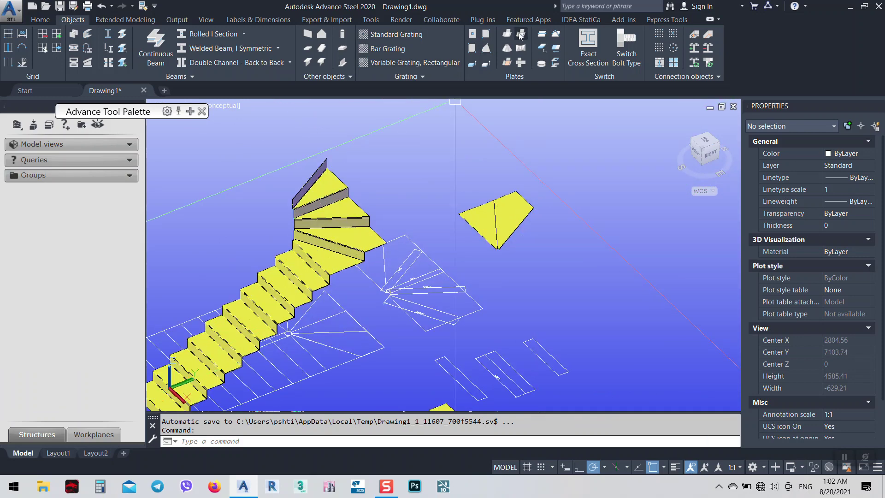
pyautogui.click(521, 35)
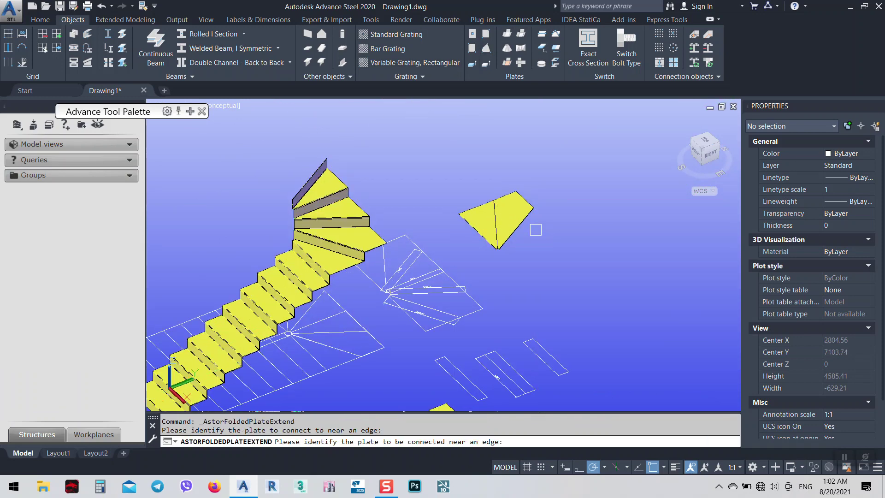
pyautogui.click(524, 226)
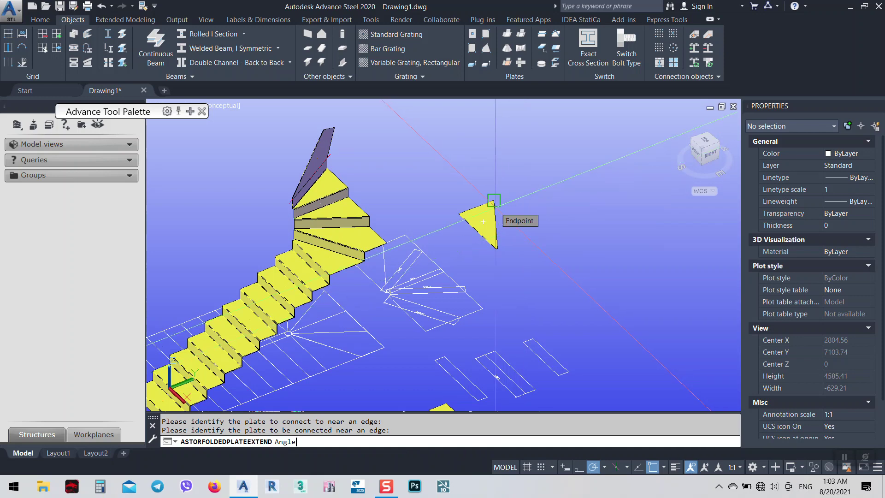
pyautogui.write('-90')
pyautogui.press('Return')
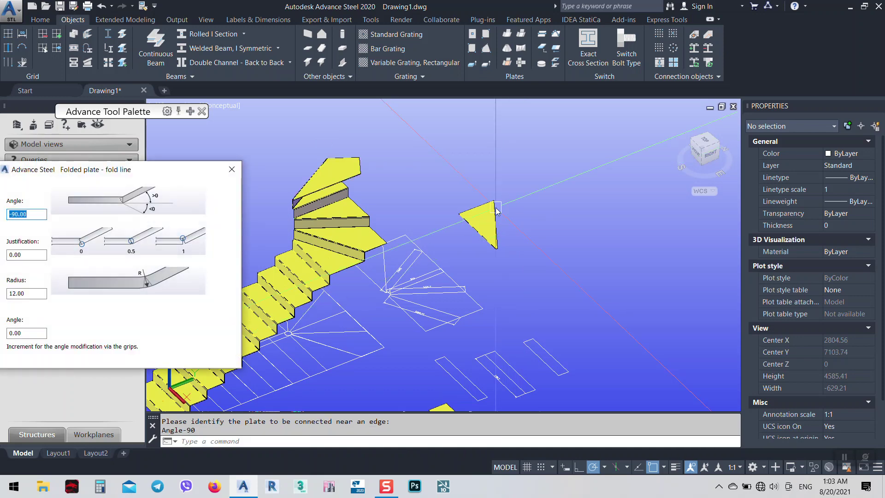
pyautogui.write('90')
pyautogui.press('Return')
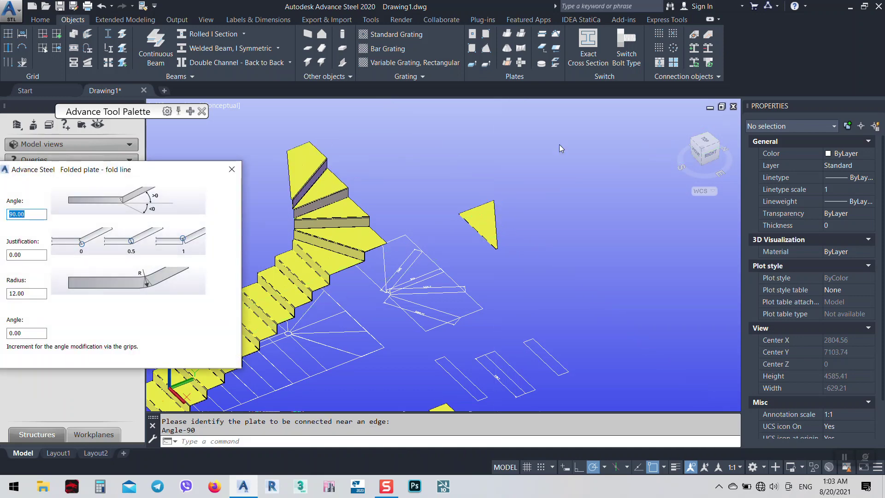
pyautogui.click(232, 169)
# - Turn the loose riser rectangle nearest the remaining loose rectangular plate into a plate
pyautogui.moveTo(473, 387); pyautogui.dragTo(456, 346, button='middle')
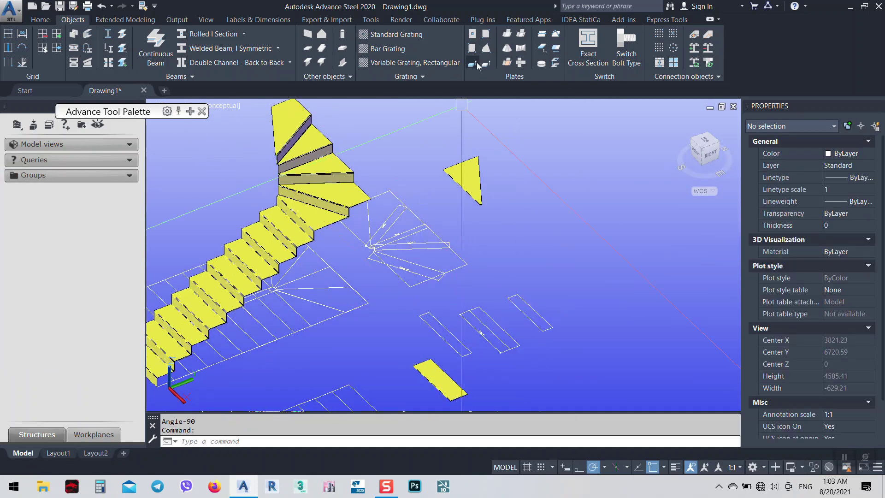
pyautogui.click(437, 330)
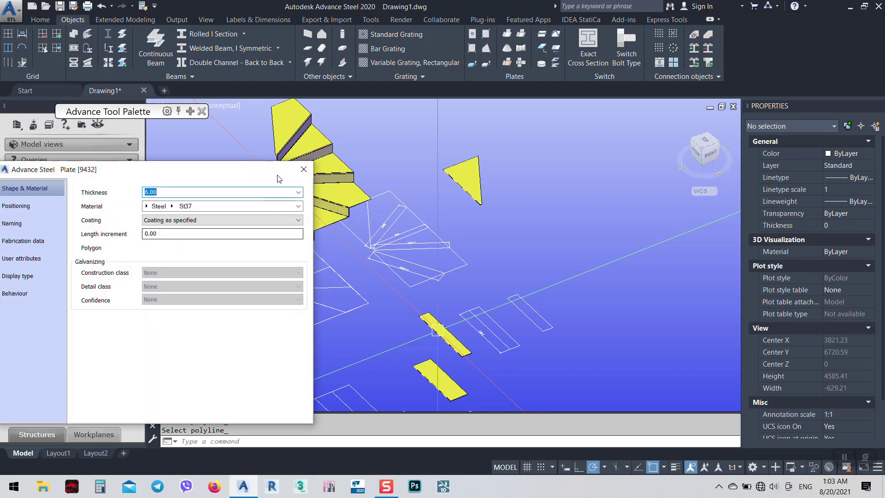
pyautogui.click(305, 164)
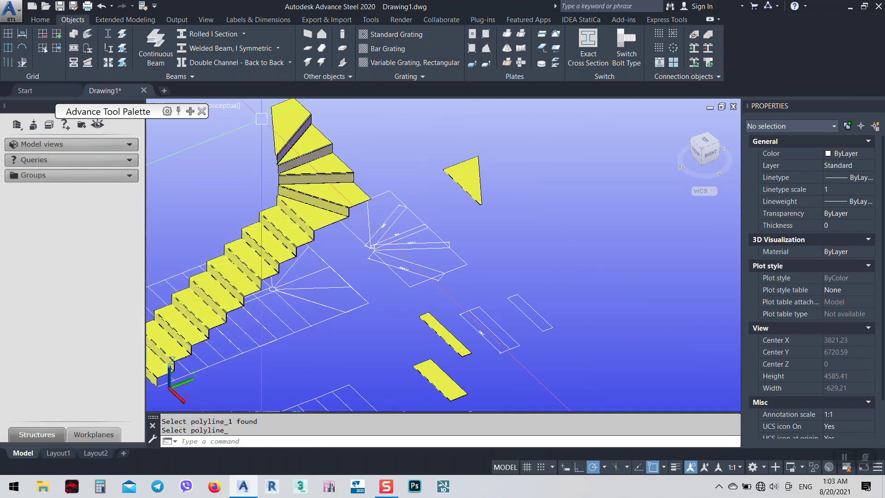
# - Connect the new riser plate to the far edge of the topmost four-sided winder with a fold angle of 90
pyautogui.scroll(3, 262, 119)
pyautogui.click(508, 48)
pyautogui.scroll(3, 298, 134)
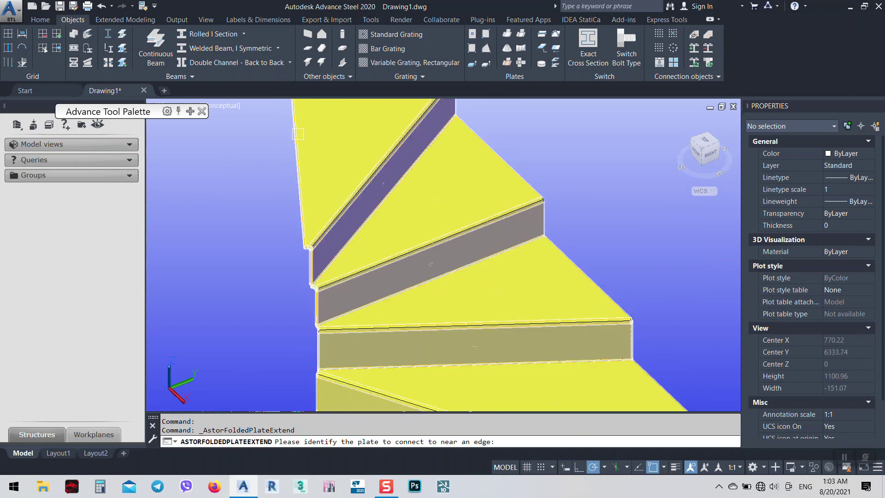
pyautogui.scroll(-6, 298, 135)
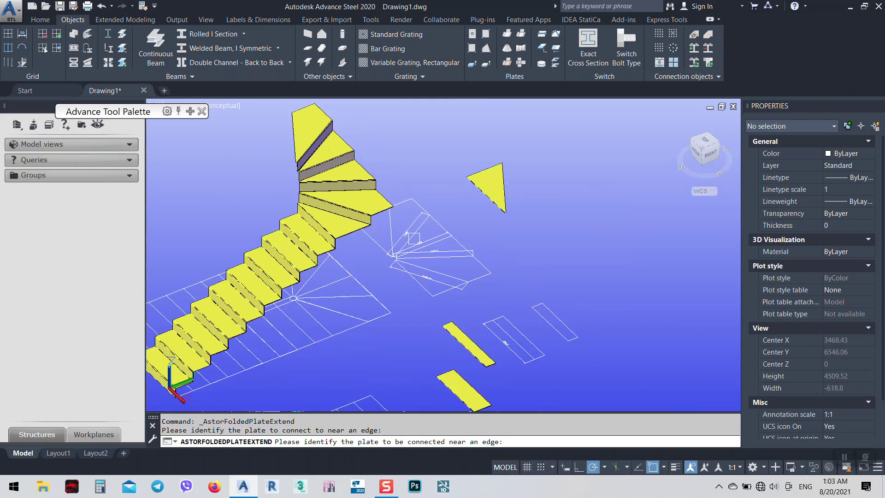
pyautogui.click(464, 347)
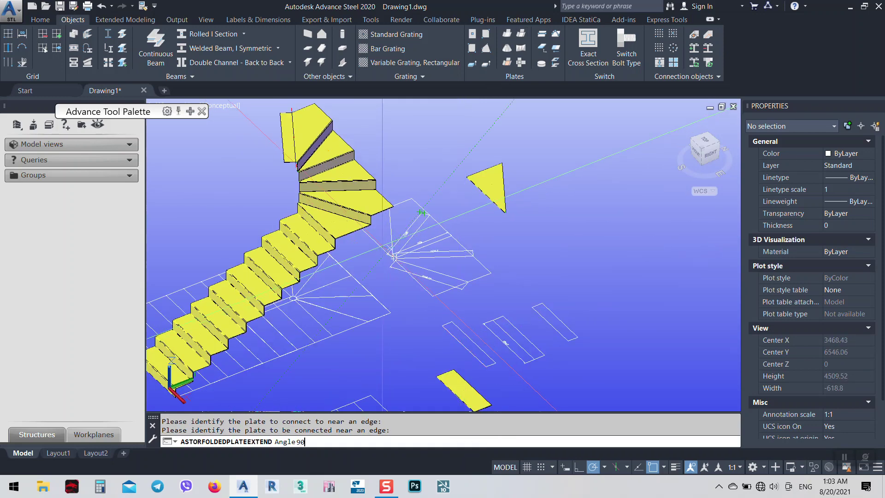
pyautogui.write('90')
pyautogui.press('Return')
pyautogui.click(231, 171)
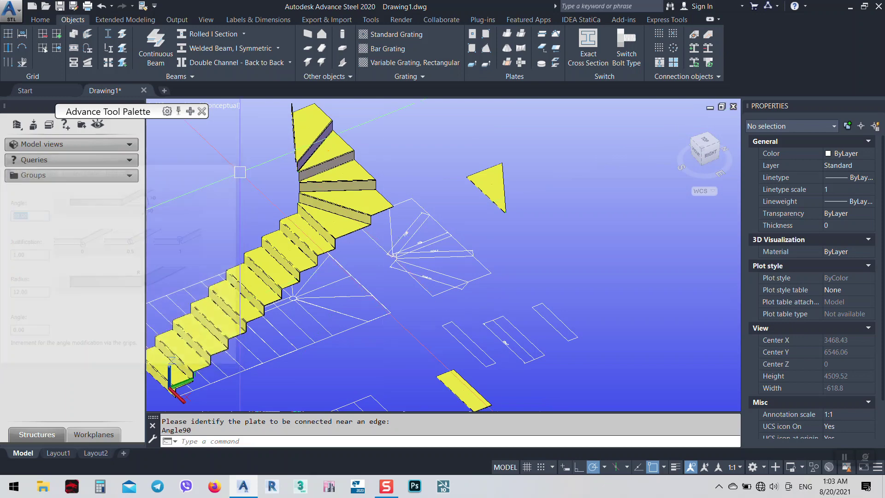
# - Connect the remaining triangular winder plate to the upper edge of the topmost riser with a fold angle of 90
pyautogui.moveTo(456, 210); pyautogui.dragTo(356, 228, button='middle')
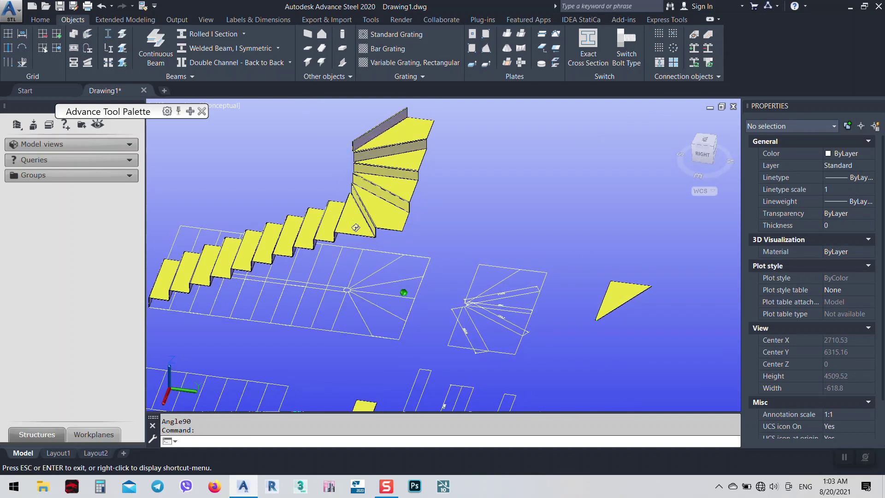
pyautogui.moveTo(383, 150); pyautogui.dragTo(399, 203, button='middle')
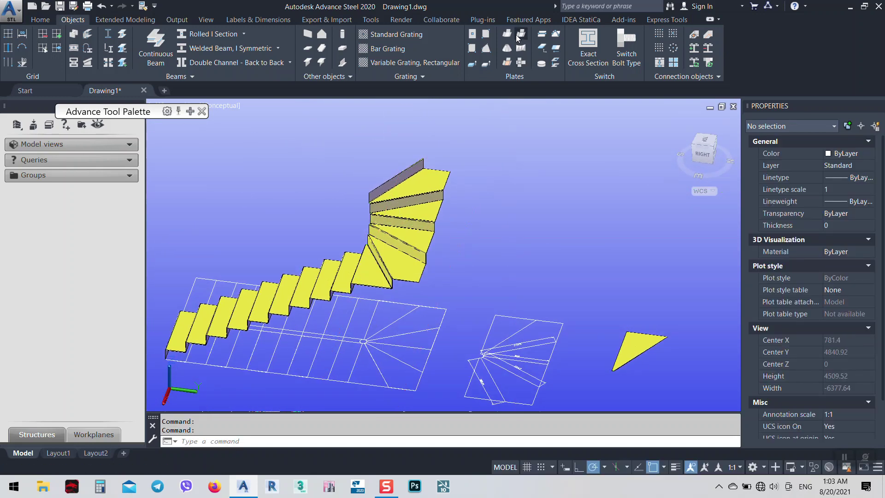
pyautogui.click(387, 177)
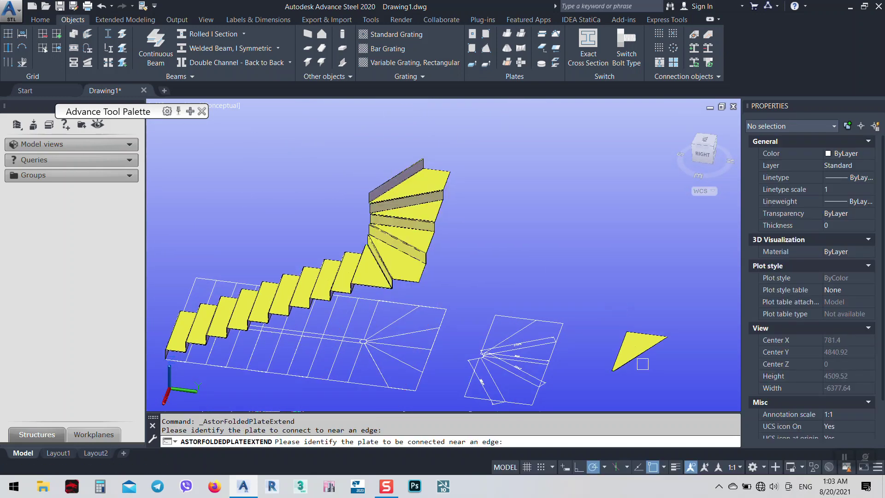
pyautogui.click(642, 356)
pyautogui.write('9')
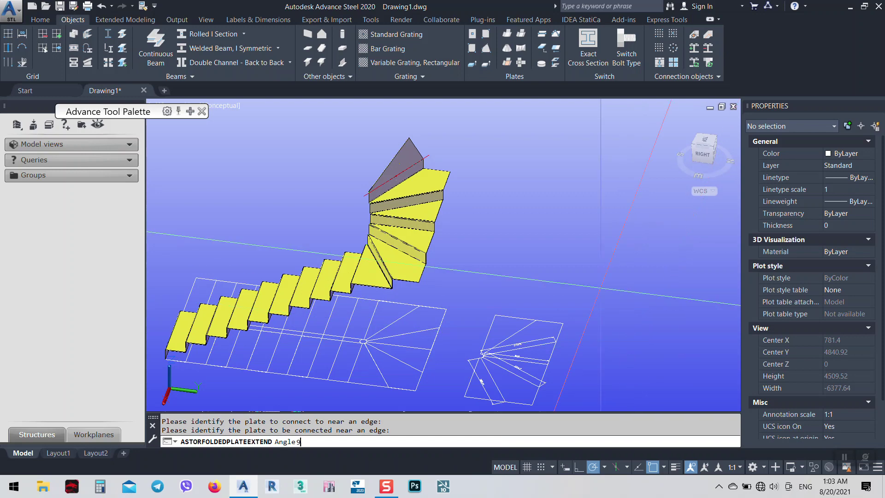
pyautogui.write('0')
pyautogui.press('Return')
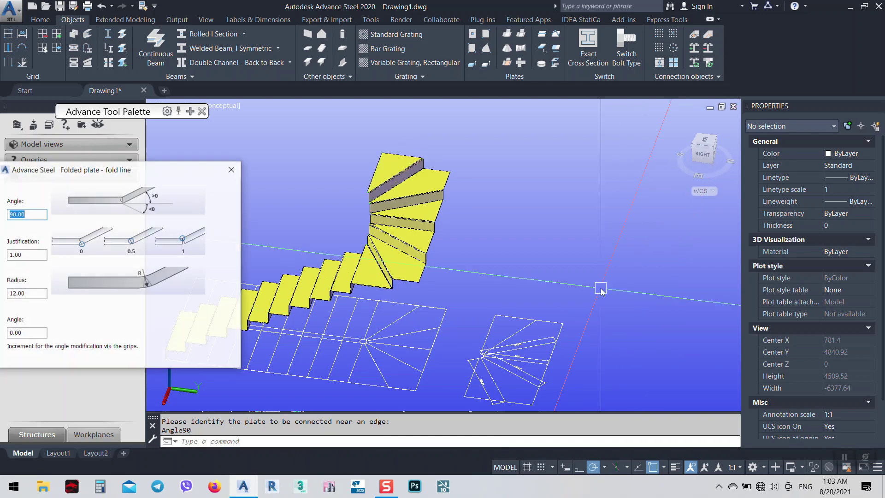
pyautogui.click(237, 173)
# - Place a vertical rolled I section column 5000 high, starting at the centre of the small circle in the staircase plan
pyautogui.keyDown('shift'); pyautogui.moveTo(369, 259); pyautogui.dragTo(368, 295, button='middle'); pyautogui.keyUp('shift')
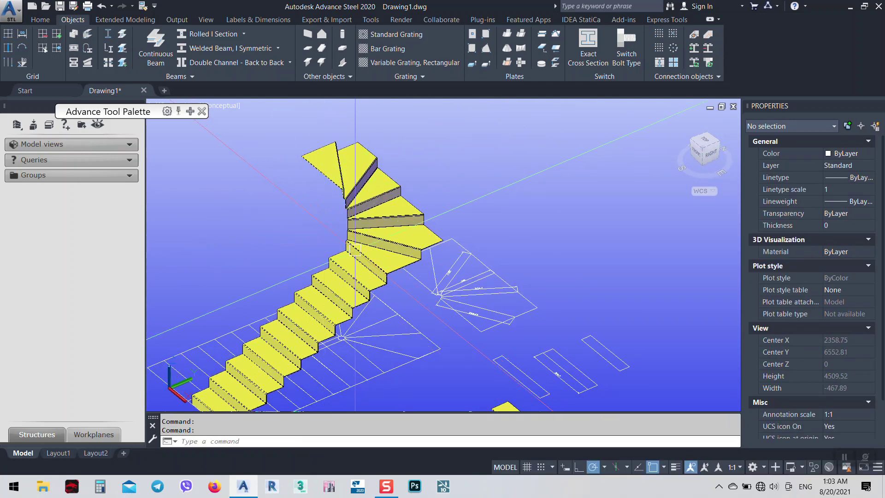
pyautogui.scroll(2, 355, 251)
pyautogui.scroll(-3, 355, 251)
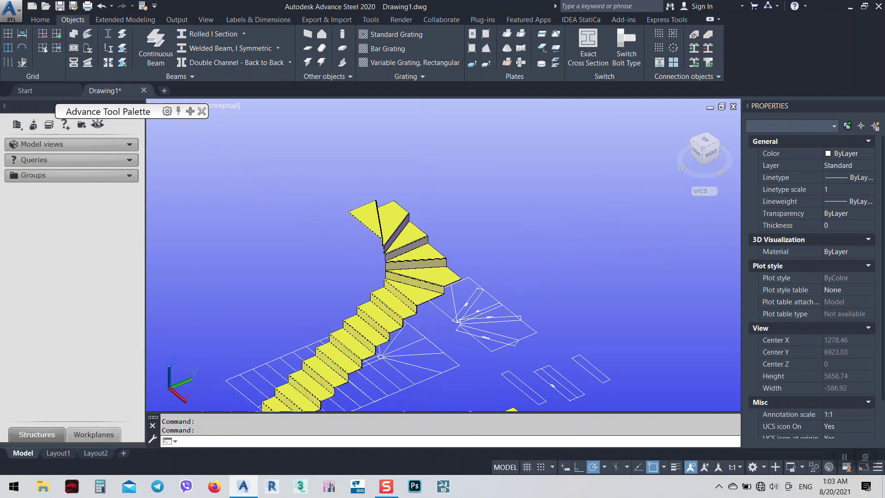
pyautogui.keyDown('shift'); pyautogui.moveTo(408, 322); pyautogui.dragTo(450, 350, button='middle'); pyautogui.keyUp('shift')
pyautogui.scroll(5, 478, 368)
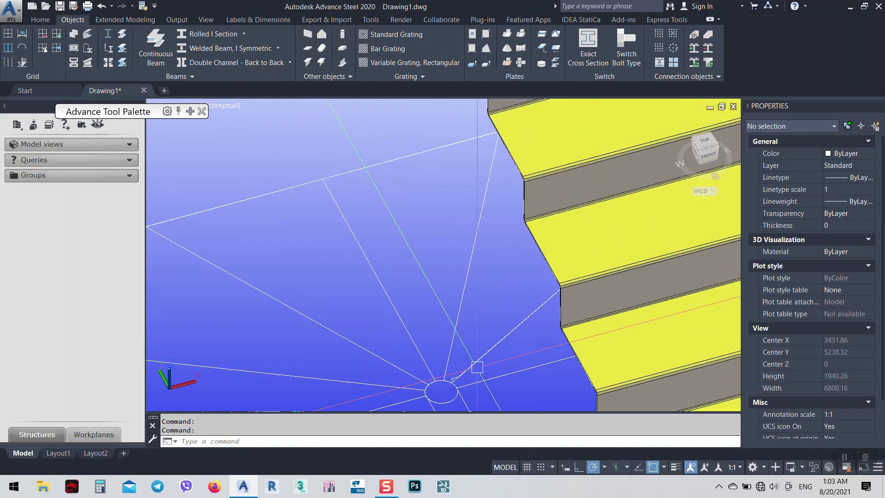
pyautogui.moveTo(440, 395); pyautogui.dragTo(430, 315, button='middle')
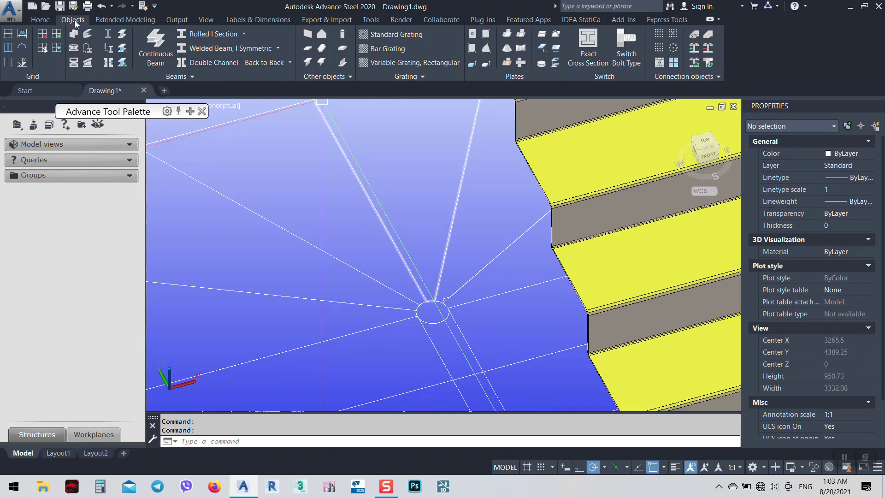
pyautogui.click(47, 20)
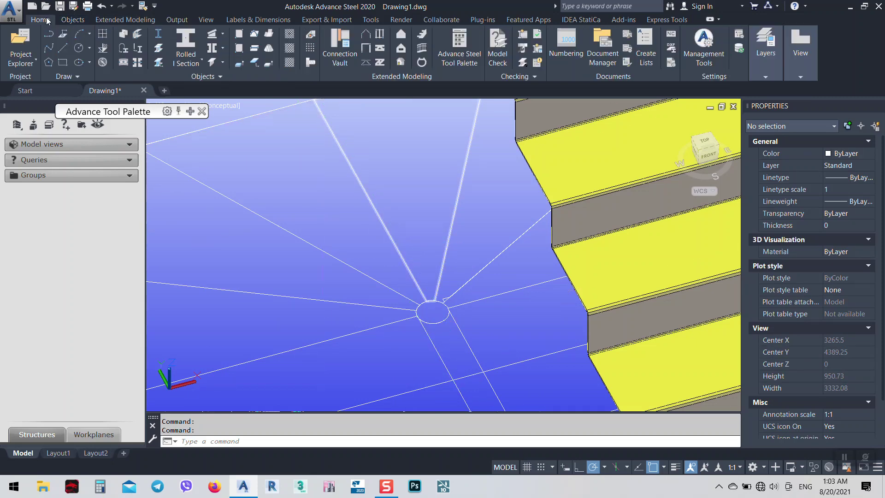
pyautogui.click(185, 43)
pyautogui.click(433, 312)
pyautogui.scroll(-8, 430, 312)
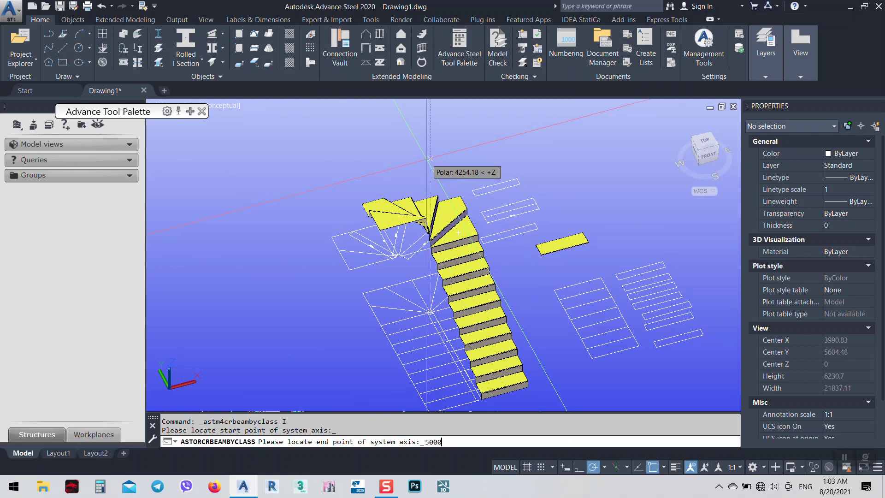
pyautogui.write('5000')
pyautogui.press('Return')
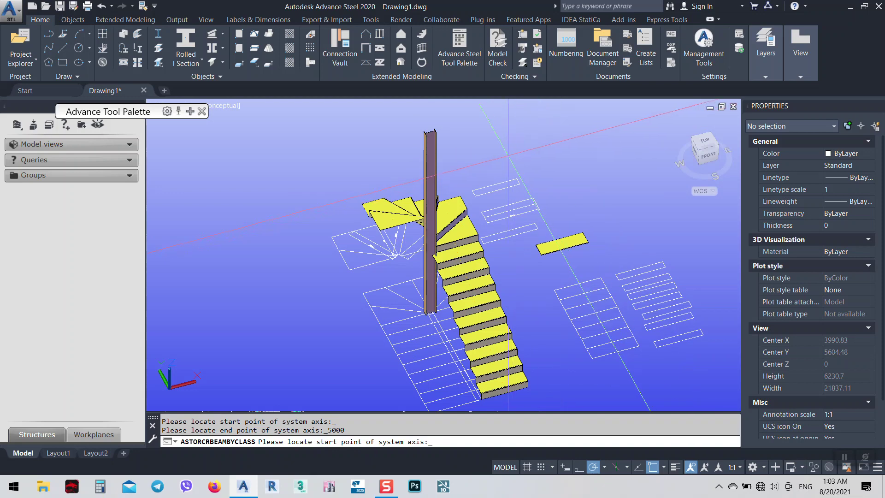
# - Finish placing the column and change its section to the circular hollow profile 101.6x4.0 CHS
pyautogui.press('Return')
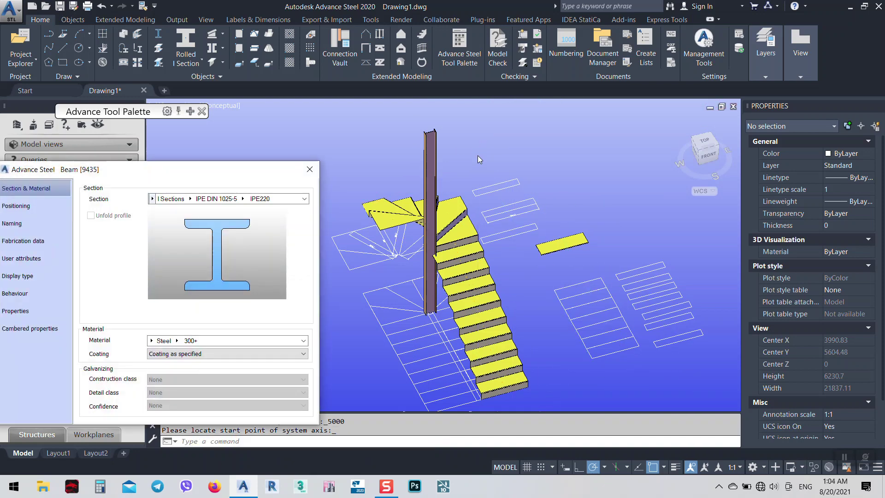
pyautogui.moveTo(229, 171); pyautogui.dragTo(283, 48)
pyautogui.click(223, 64)
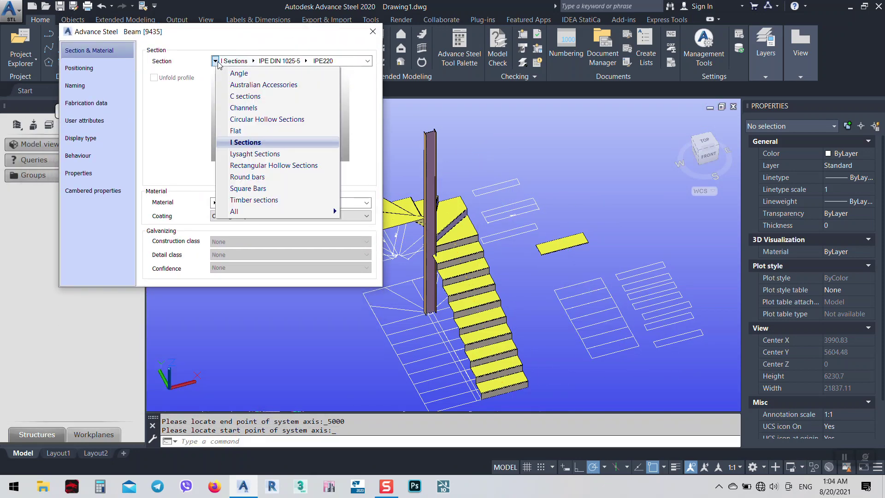
pyautogui.click(222, 62)
pyautogui.click(258, 113)
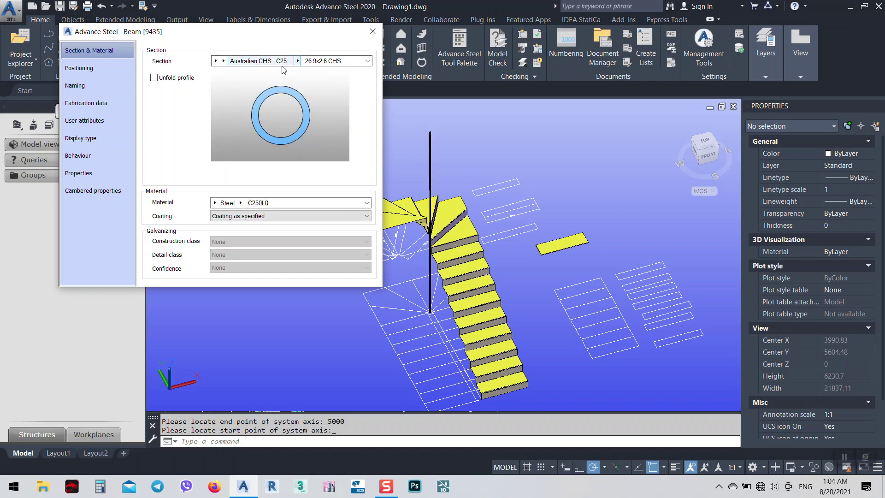
pyautogui.click(297, 63)
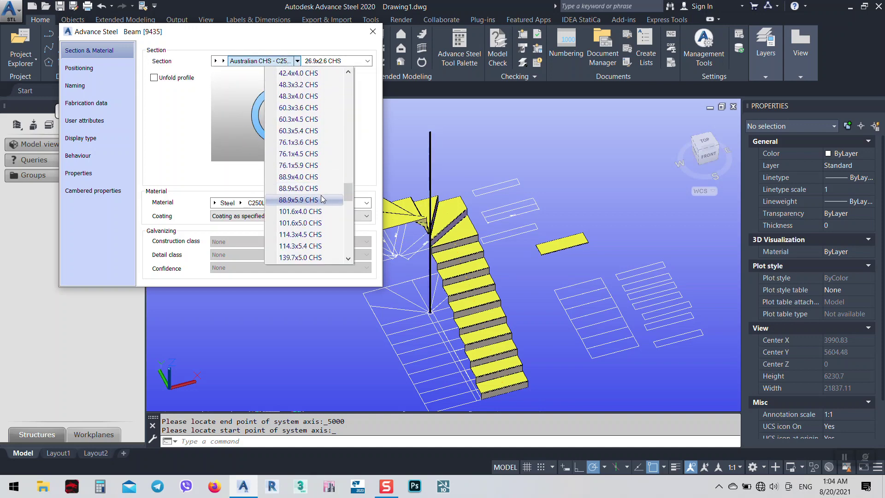
pyautogui.click(292, 212)
pyautogui.click(378, 32)
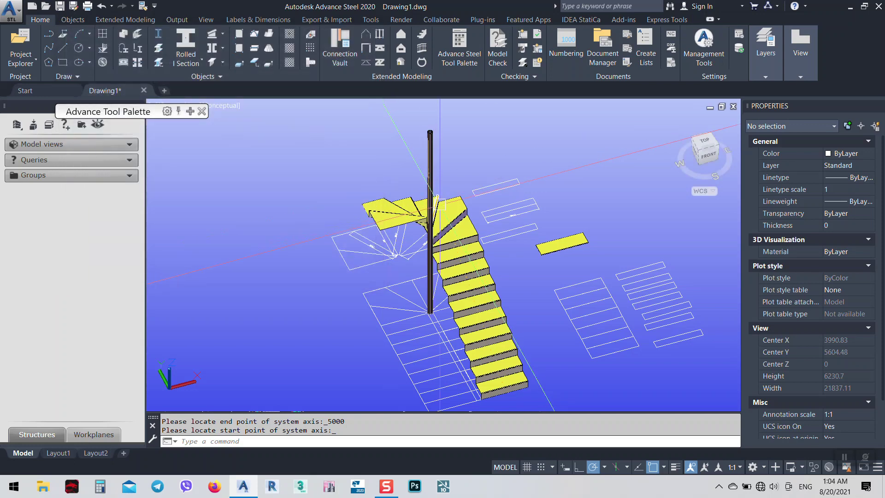
# - Move the round column in plan from its centre to the centre of the winder treads' inner arc
pyautogui.keyDown('shift'); pyautogui.moveTo(482, 266); pyautogui.dragTo(354, 219, button='middle'); pyautogui.keyUp('shift')
pyautogui.scroll(6, 408, 196)
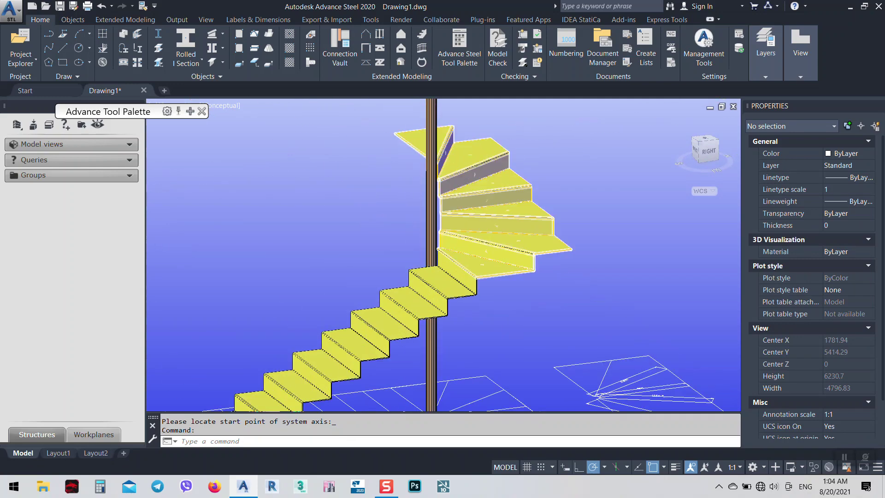
pyautogui.scroll(5, 449, 192)
pyautogui.keyDown('shift'); pyautogui.moveTo(427, 200); pyautogui.dragTo(443, 332, button='middle'); pyautogui.keyUp('shift')
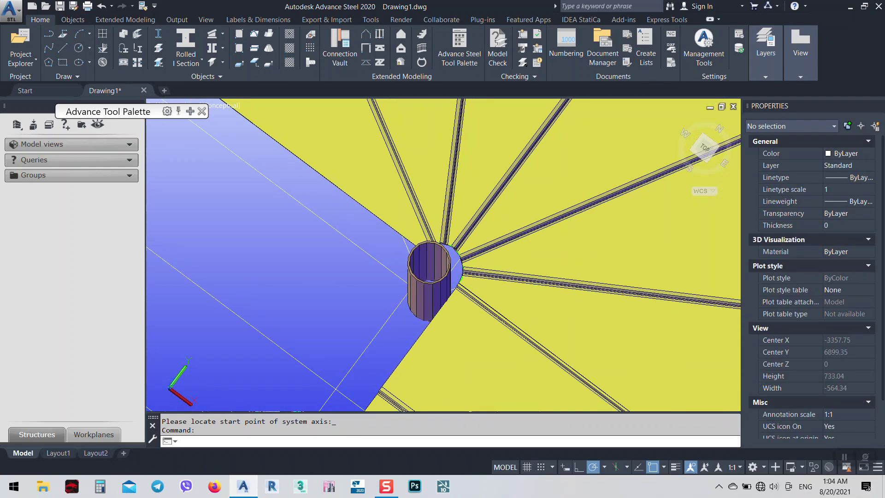
pyautogui.click(706, 148)
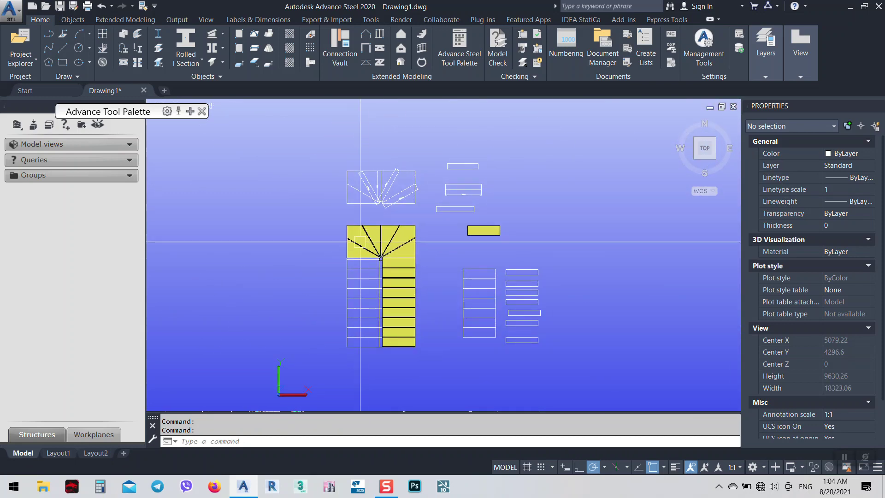
pyautogui.scroll(3, 389, 253)
pyautogui.scroll(6, 389, 254)
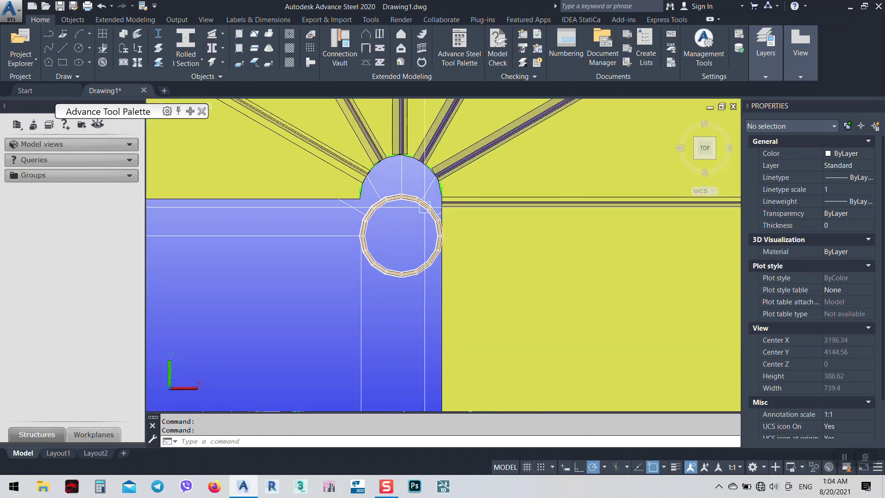
pyautogui.click(424, 207)
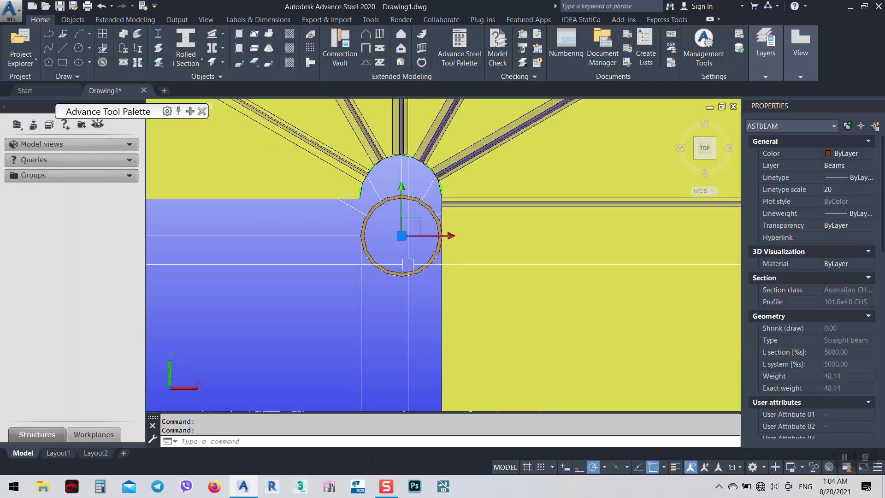
pyautogui.write('m')
pyautogui.press('Return')
pyautogui.click(401, 235)
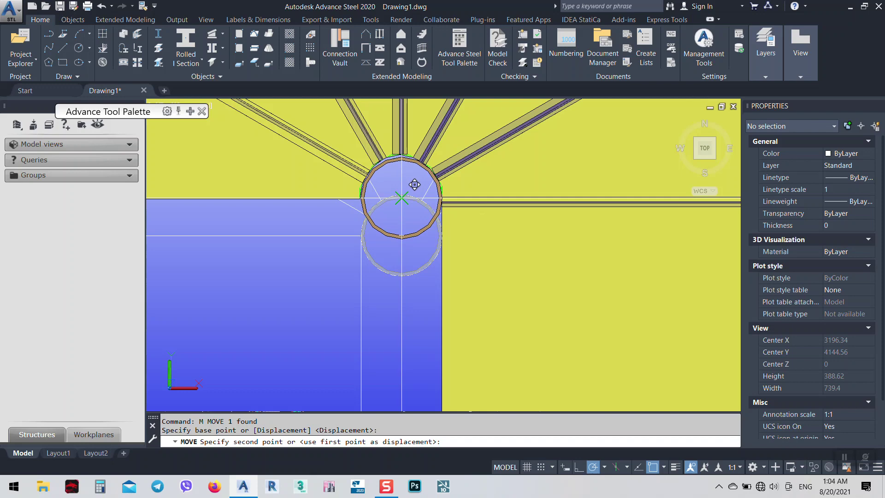
pyautogui.click(401, 198)
# - Nudge the column about 3 units at 90° in plan to fit it against the inner ends of the winders
pyautogui.scroll(5, 404, 166)
pyautogui.click(399, 155)
pyautogui.moveTo(365, 203); pyautogui.dragTo(384, 230, button='middle')
pyautogui.click(391, 231)
pyautogui.write('m')
pyautogui.press('Return')
pyautogui.click(389, 256)
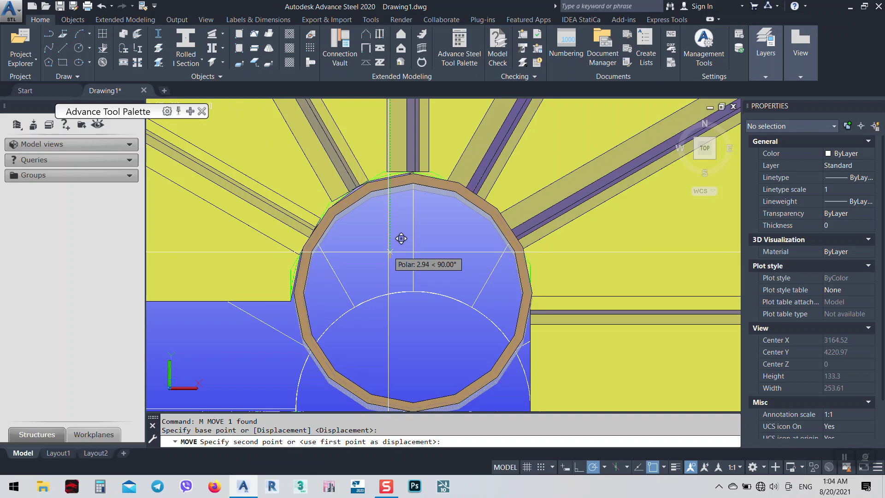
pyautogui.click(389, 252)
# - Examine the column's fit against the winders and its base on the staircase plan from several angles
pyautogui.scroll(-5, 410, 222)
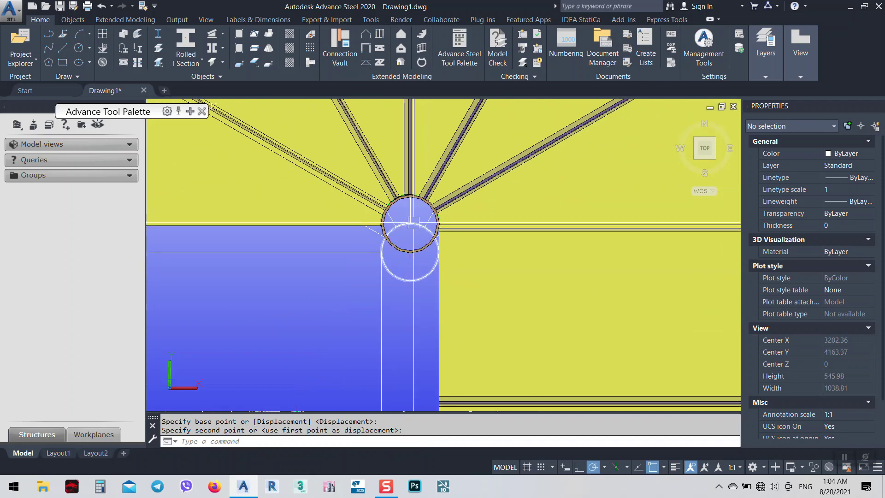
pyautogui.keyDown('shift'); pyautogui.moveTo(420, 239); pyautogui.dragTo(463, 247, button='middle'); pyautogui.keyUp('shift')
pyautogui.scroll(-6, 436, 253)
pyautogui.keyDown('shift'); pyautogui.moveTo(417, 289); pyautogui.dragTo(421, 154, button='middle'); pyautogui.keyUp('shift')
pyautogui.scroll(4, 455, 159)
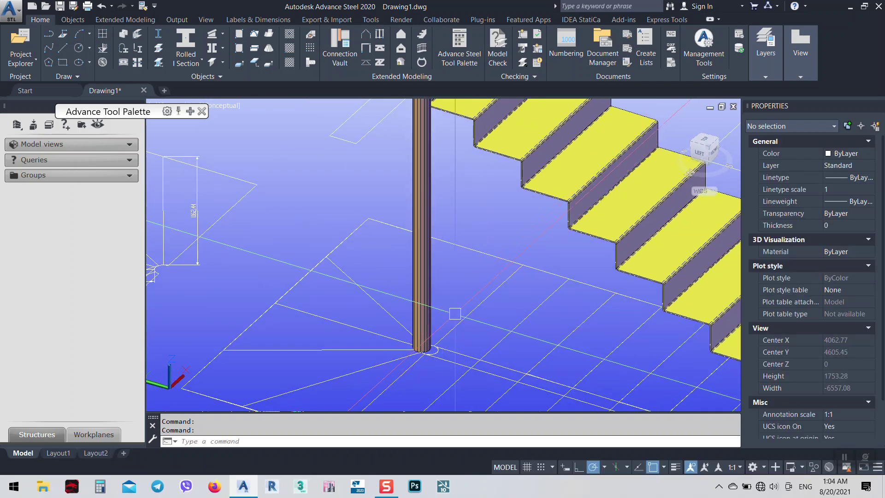
pyautogui.scroll(-4, 445, 281)
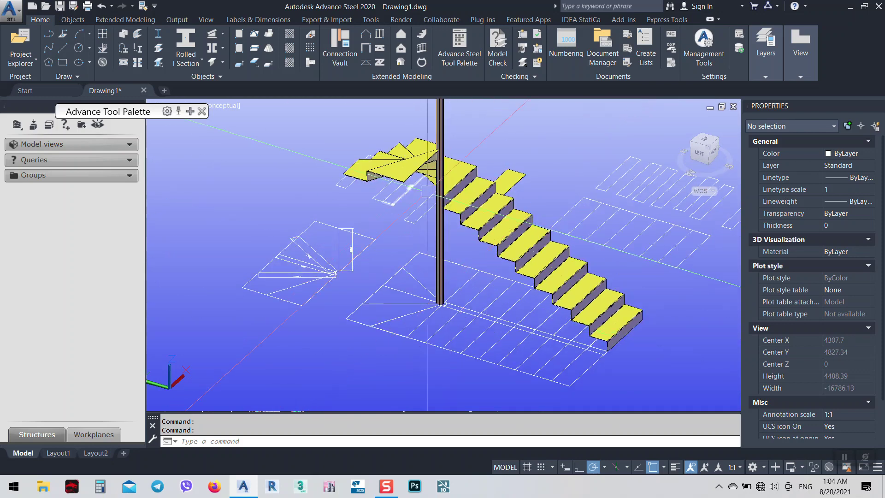
pyautogui.scroll(-2, 426, 210)
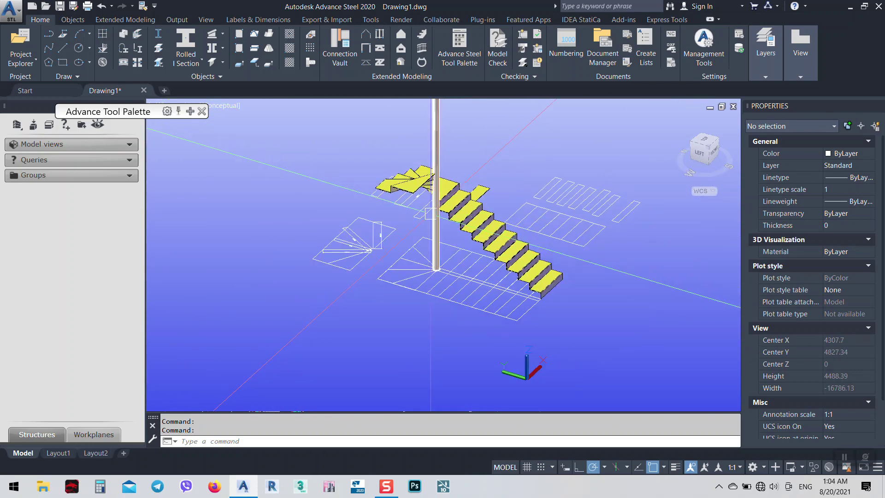
pyautogui.scroll(5, 482, 230)
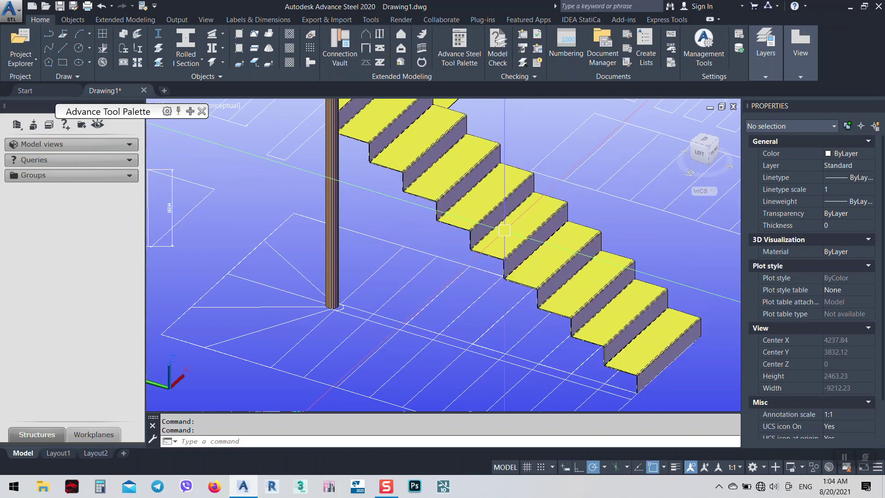
# - Mirror the straight flight in plan about the centreline of the gap between the two flights, keeping the source flight
pyautogui.click(502, 237)
pyautogui.scroll(-5, 502, 237)
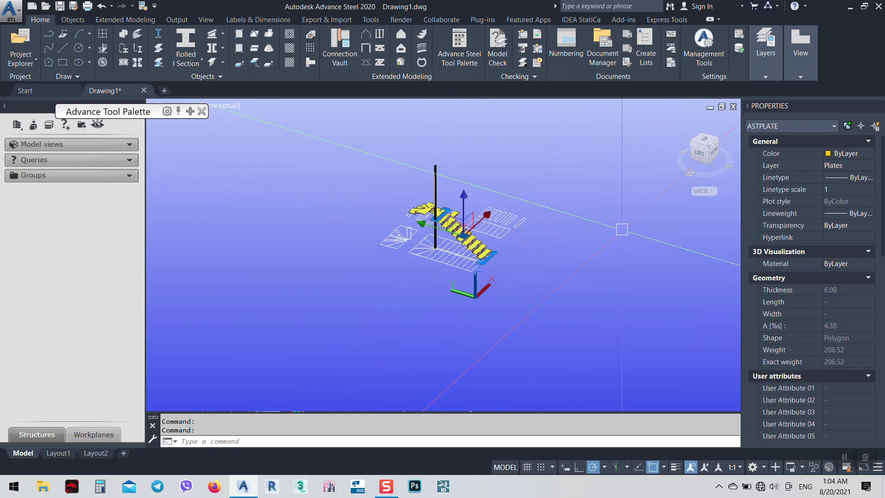
pyautogui.click(721, 141)
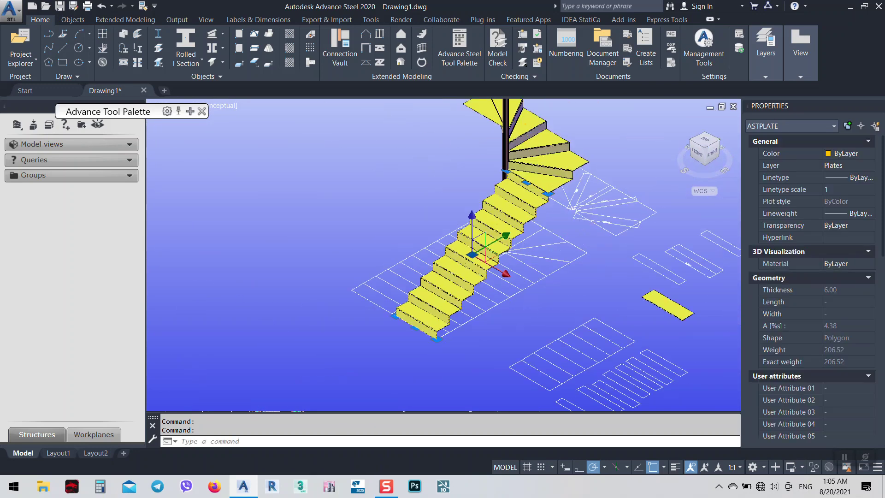
pyautogui.click(709, 143)
pyautogui.scroll(-6, 421, 221)
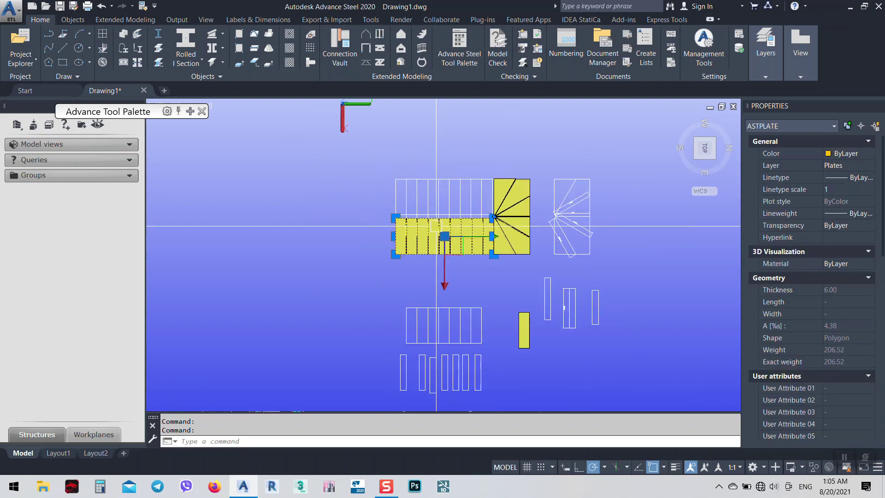
pyautogui.scroll(4, 383, 211)
pyautogui.write('m')
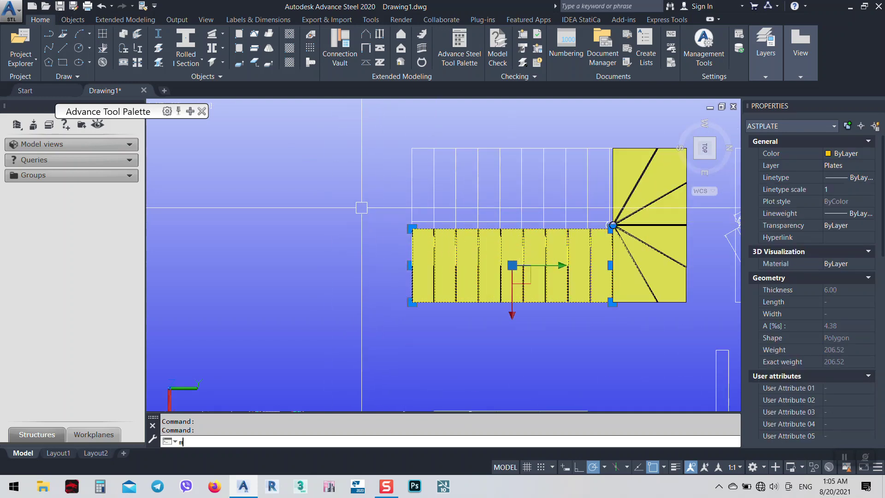
pyautogui.write('i')
pyautogui.press('Return')
pyautogui.scroll(5, 414, 236)
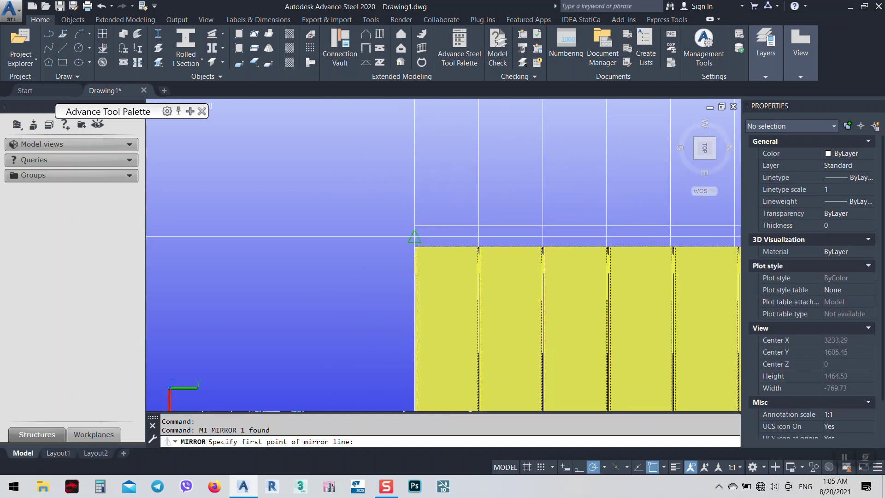
pyautogui.click(415, 236)
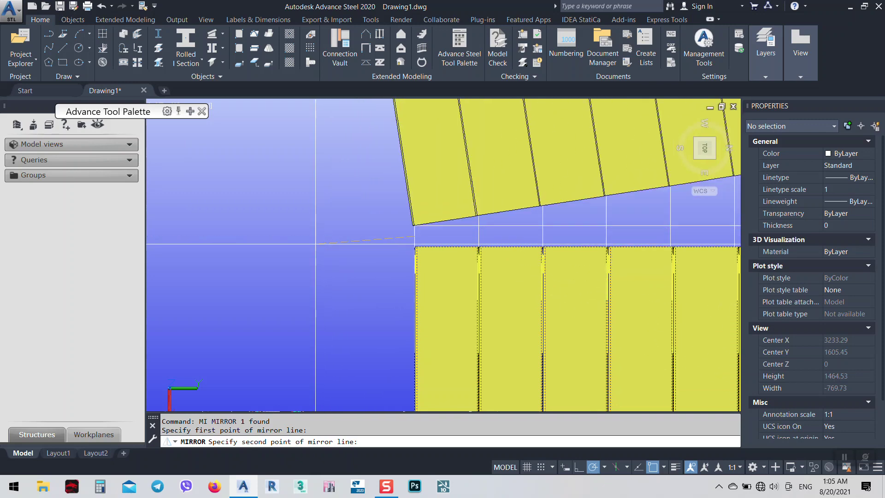
pyautogui.click(314, 240)
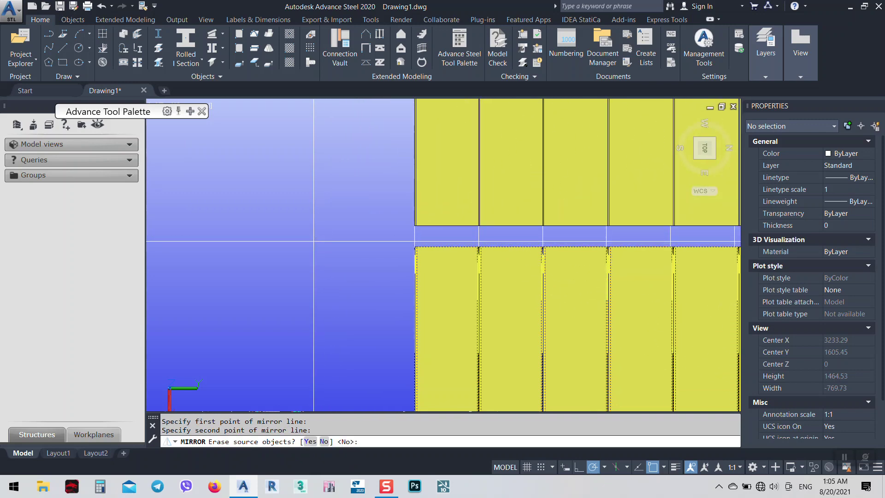
pyautogui.press('Return')
pyautogui.scroll(-3, 314, 241)
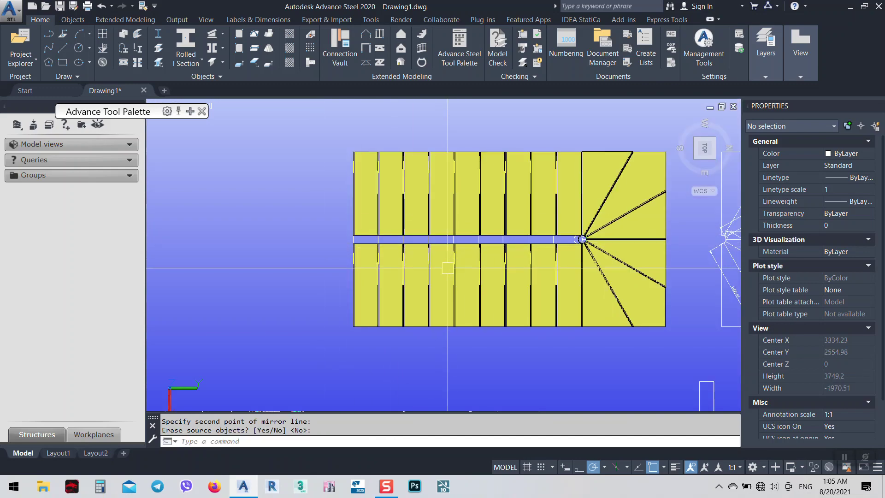
# - Rotate the mirrored flight 180° in plan about a point at the middle of its lowest tread
pyautogui.keyDown('shift'); pyautogui.moveTo(314, 240); pyautogui.dragTo(569, 203, button='middle'); pyautogui.keyUp('shift')
pyautogui.scroll(-3, 535, 290)
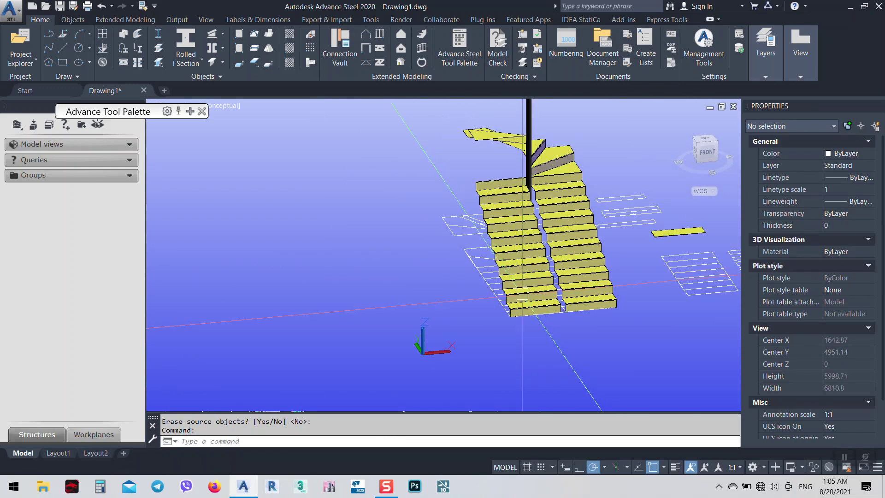
pyautogui.scroll(3, 503, 179)
pyautogui.scroll(3, 502, 182)
pyautogui.click(502, 186)
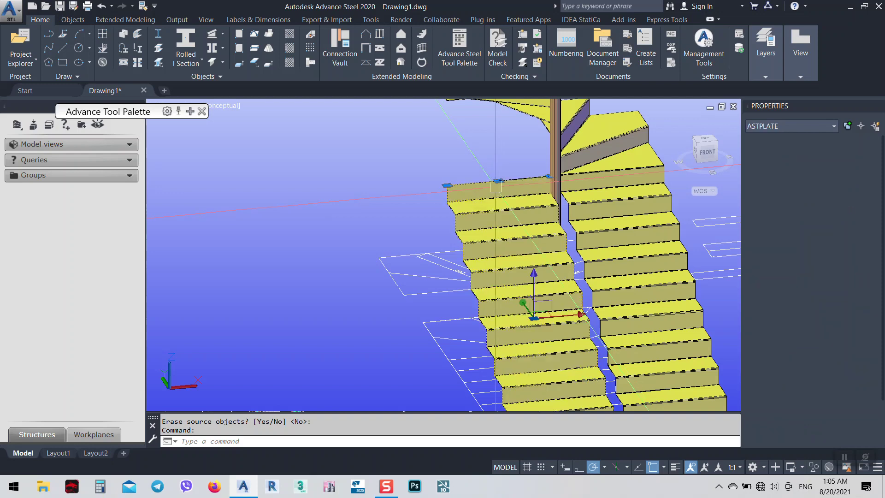
pyautogui.click(707, 144)
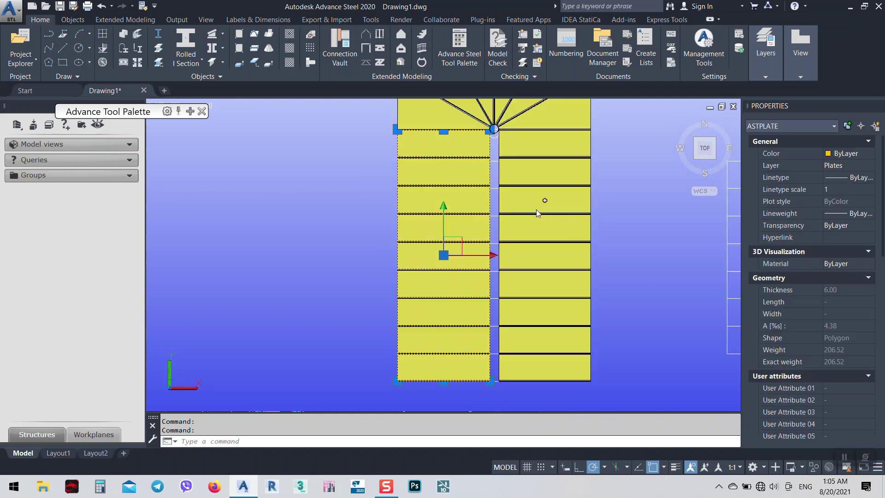
pyautogui.write('ro')
pyautogui.press('Return')
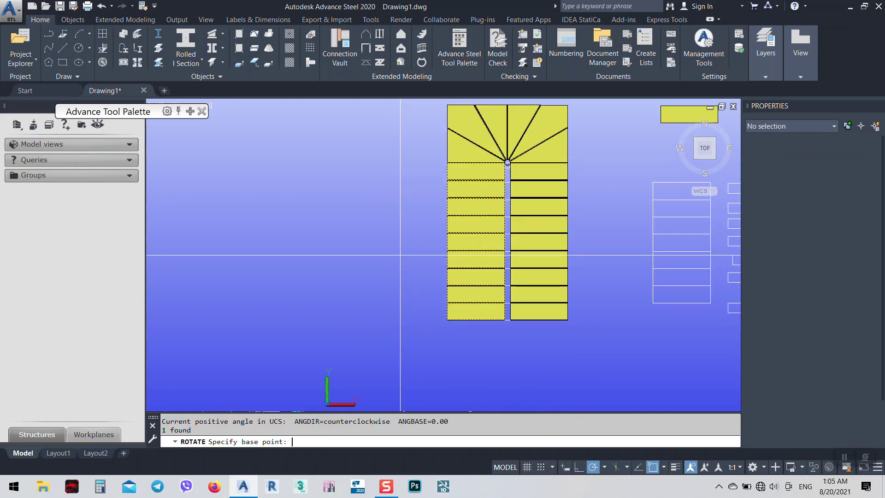
pyautogui.click(475, 312)
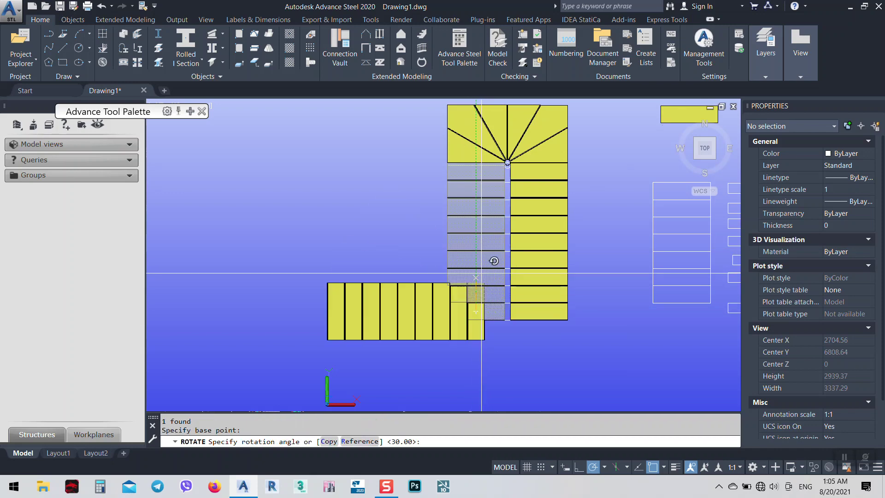
pyautogui.click(298, 313)
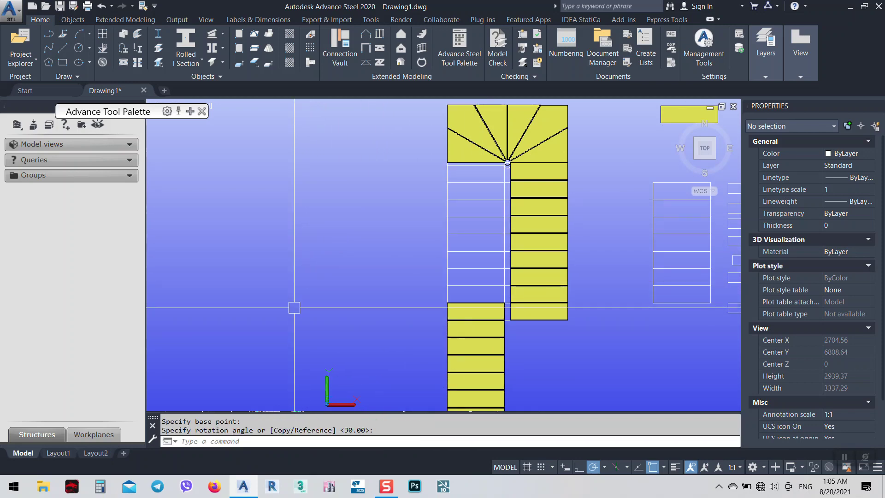
# - Move the rotated flight from the outer bottom corner of its lowest riser to the outer end corner of the top winder tread
pyautogui.scroll(-3, 445, 361)
pyautogui.keyDown('shift'); pyautogui.moveTo(445, 361); pyautogui.dragTo(595, 271, button='middle'); pyautogui.keyUp('shift')
pyautogui.scroll(3, 595, 271)
pyautogui.click(546, 266)
pyautogui.scroll(11, 530, 281)
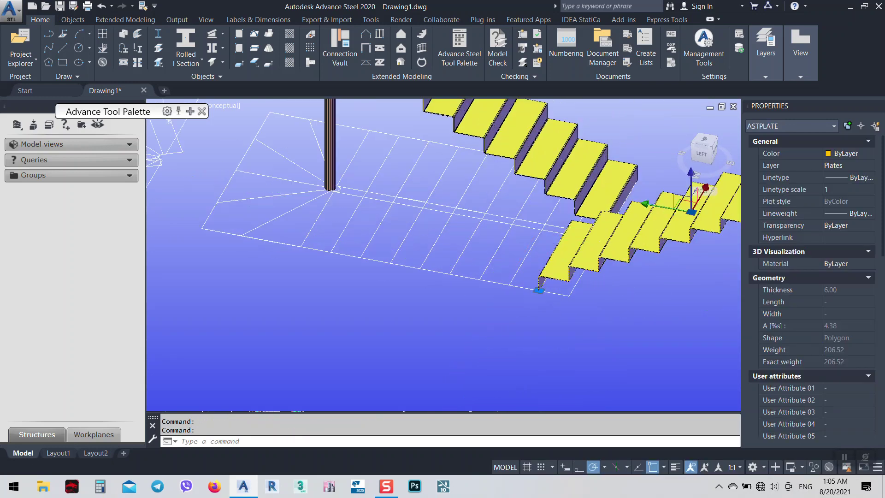
pyautogui.write('m')
pyautogui.press('Return')
pyautogui.scroll(5, 579, 304)
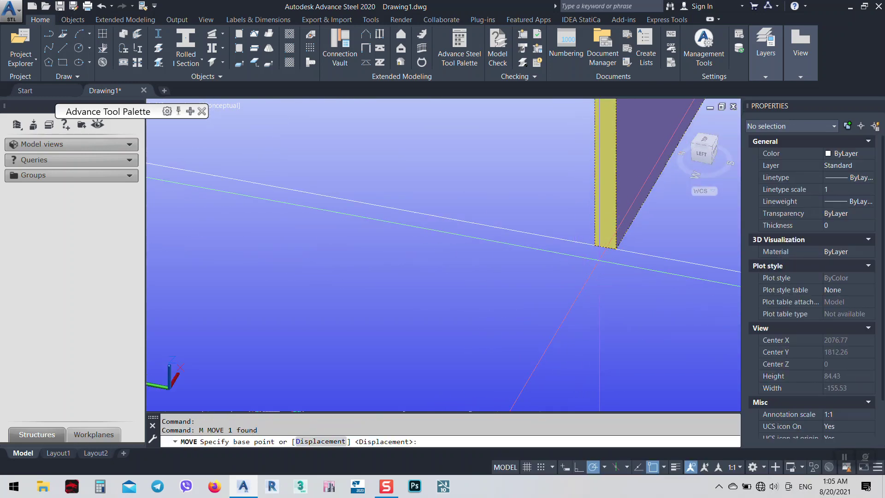
pyautogui.click(594, 245)
pyautogui.moveTo(604, 232); pyautogui.dragTo(616, 311, button='middle')
pyautogui.scroll(-14, 617, 314)
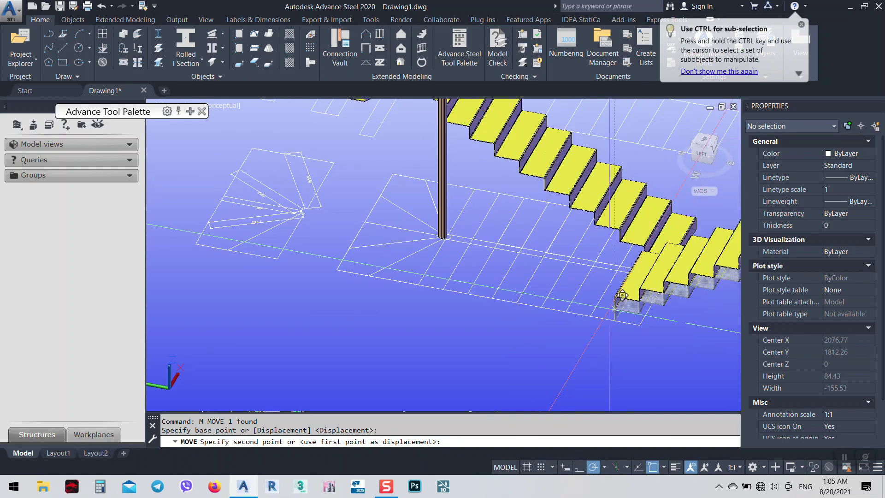
pyautogui.moveTo(430, 111); pyautogui.dragTo(507, 257, button='middle')
pyautogui.scroll(6, 507, 258)
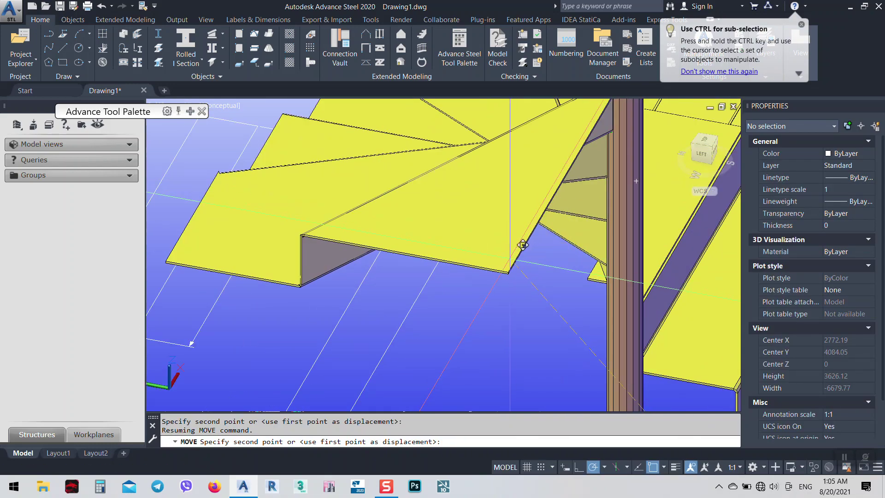
pyautogui.scroll(3, 521, 254)
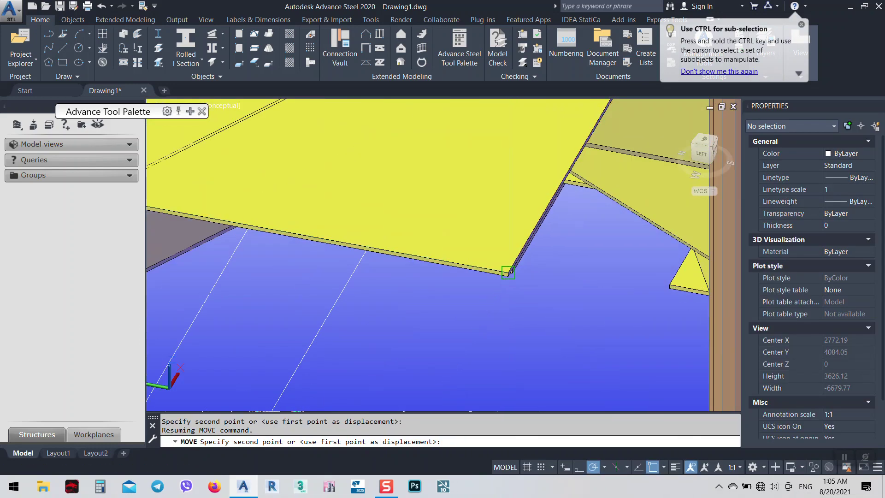
pyautogui.click(508, 272)
# - Examine the assembled staircase and the winders around the column from several angles
pyautogui.scroll(-10, 509, 274)
pyautogui.keyDown('shift'); pyautogui.moveTo(604, 345); pyautogui.dragTo(424, 359, button='middle'); pyautogui.keyUp('shift')
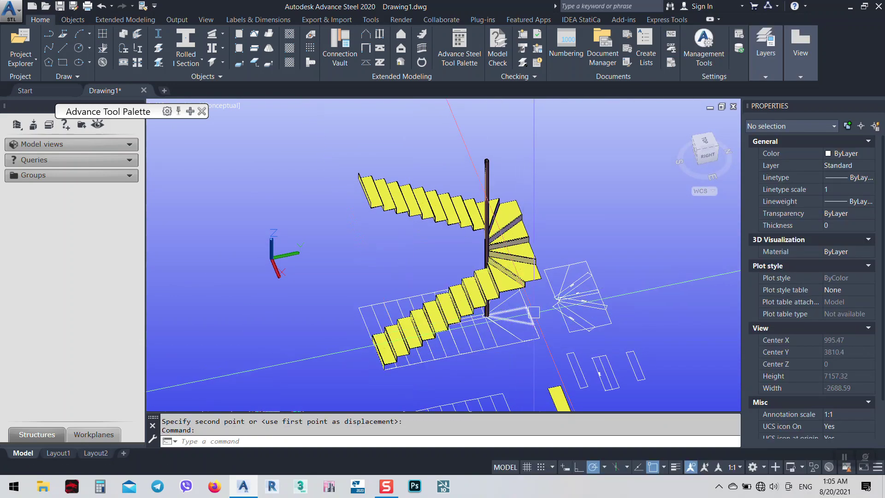
pyautogui.keyDown('shift'); pyautogui.moveTo(534, 312); pyautogui.dragTo(528, 290, button='middle'); pyautogui.keyUp('shift')
pyautogui.scroll(1, 509, 249)
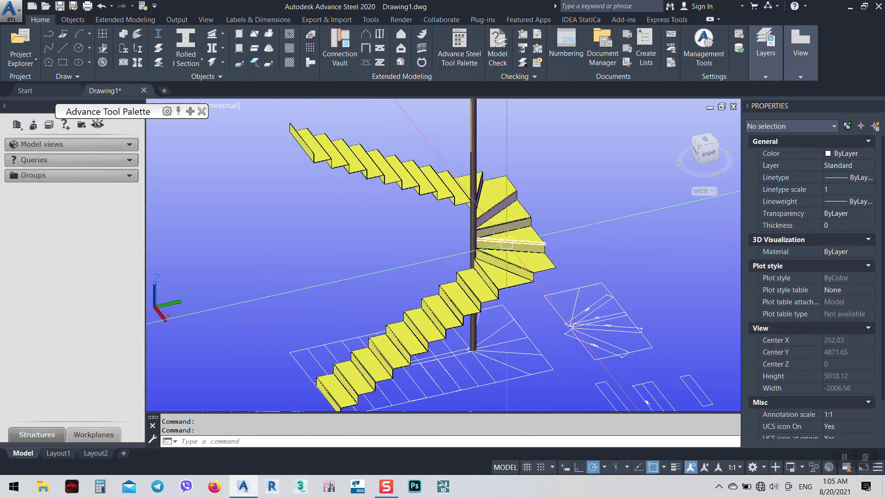
pyautogui.scroll(3, 507, 243)
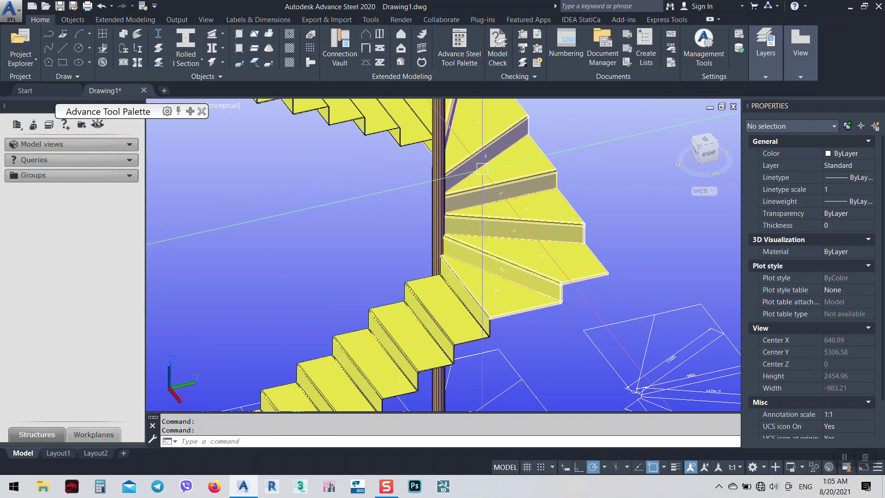
pyautogui.scroll(-3, 482, 169)
pyautogui.keyDown('shift'); pyautogui.moveTo(540, 292); pyautogui.dragTo(427, 303, button='middle'); pyautogui.keyUp('shift')
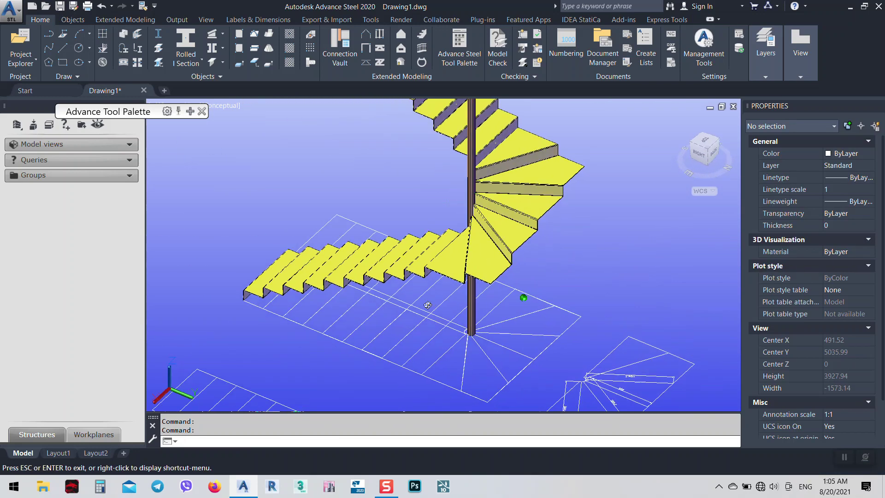
# - Set the winder folded plate's display type to Unfolded and examine its flat pattern in plan
pyautogui.click(560, 176)
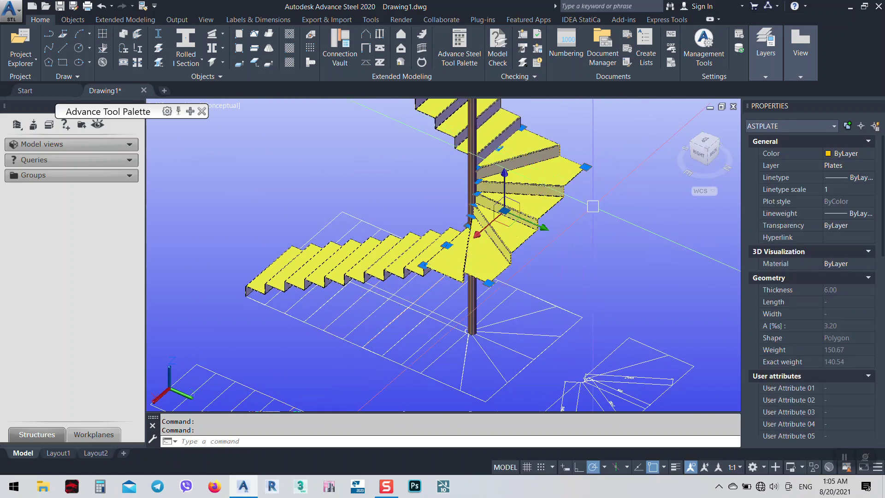
pyautogui.rightClick(601, 207)
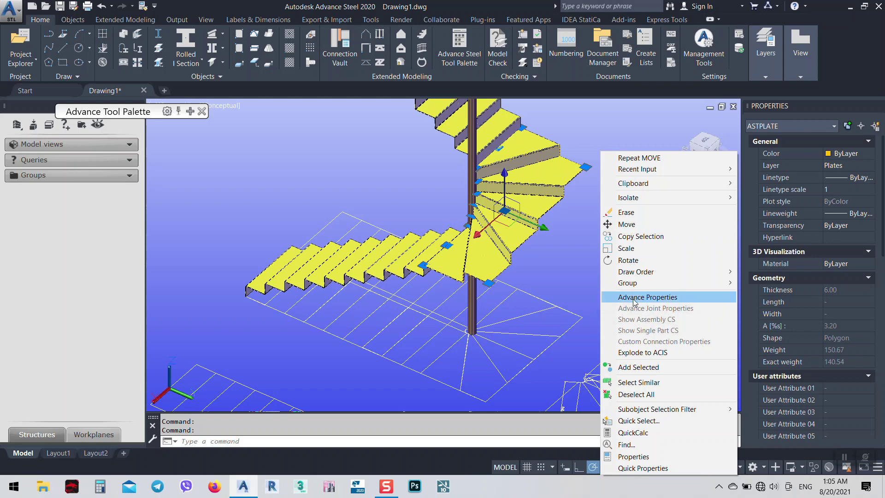
pyautogui.click(634, 298)
pyautogui.click(96, 120)
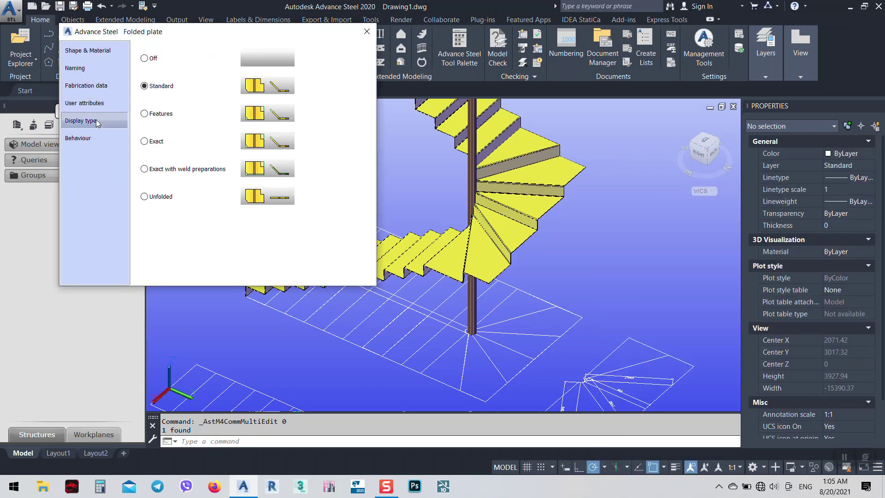
pyautogui.click(144, 196)
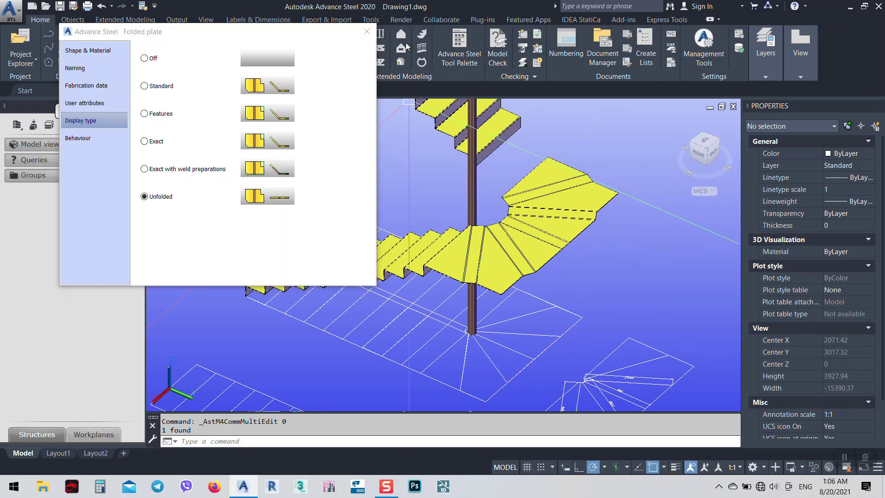
pyautogui.click(373, 30)
pyautogui.click(702, 145)
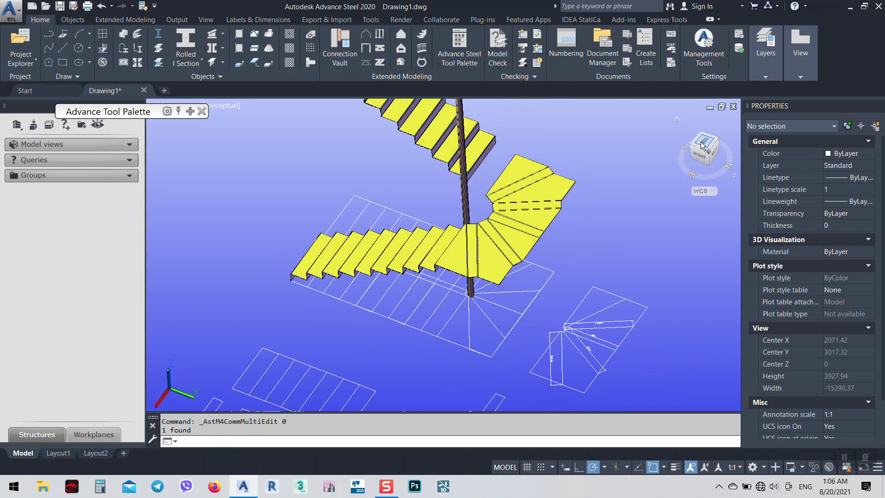
pyautogui.moveTo(516, 203); pyautogui.dragTo(463, 217, button='middle')
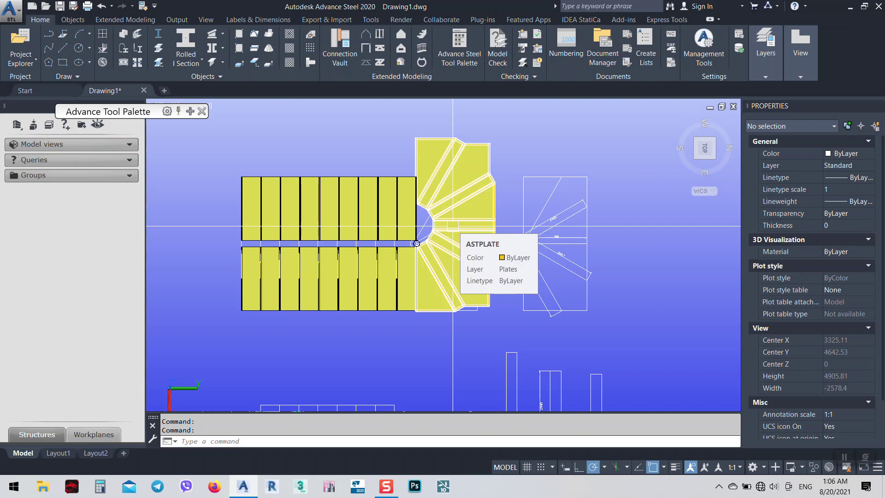
pyautogui.scroll(3, 417, 243)
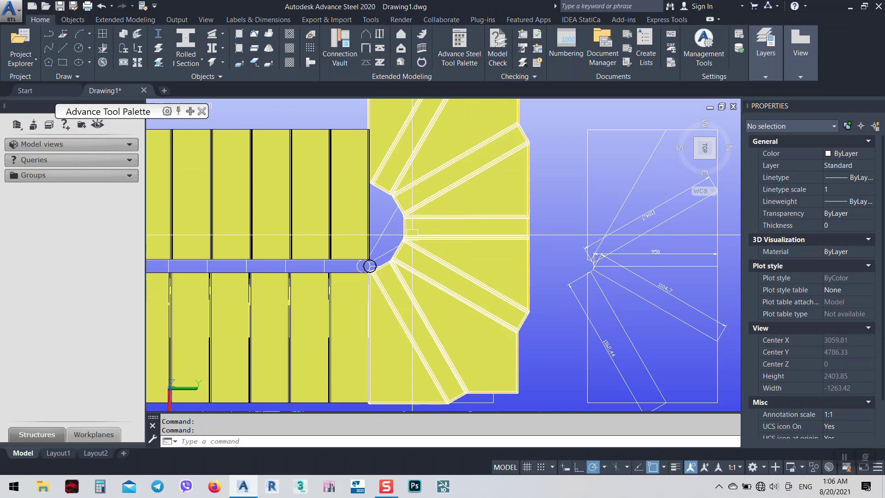
# - Restore the winder folded plate's display type to Standard
pyautogui.click(489, 272)
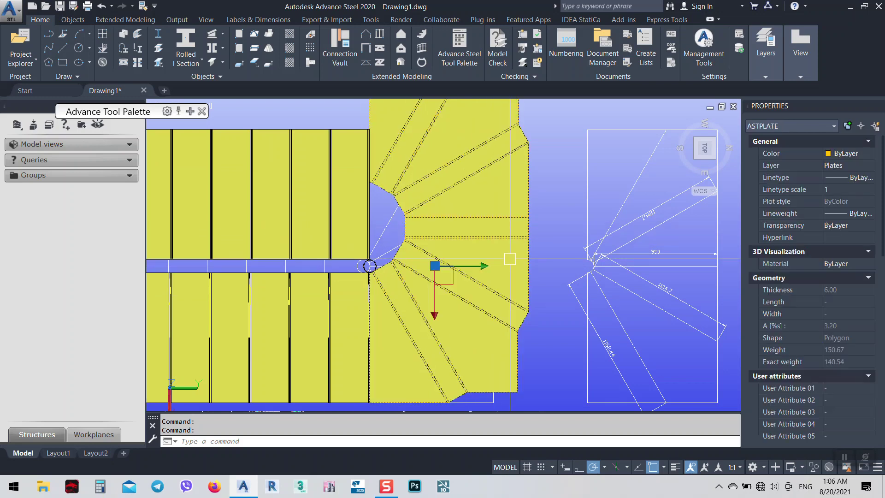
pyautogui.rightClick(558, 285)
pyautogui.click(595, 308)
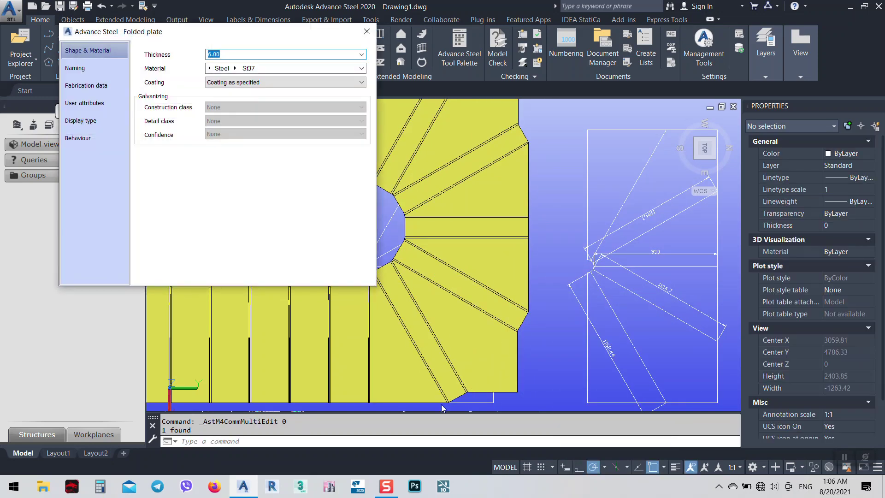
pyautogui.click(85, 73)
pyautogui.click(92, 139)
pyautogui.click(94, 122)
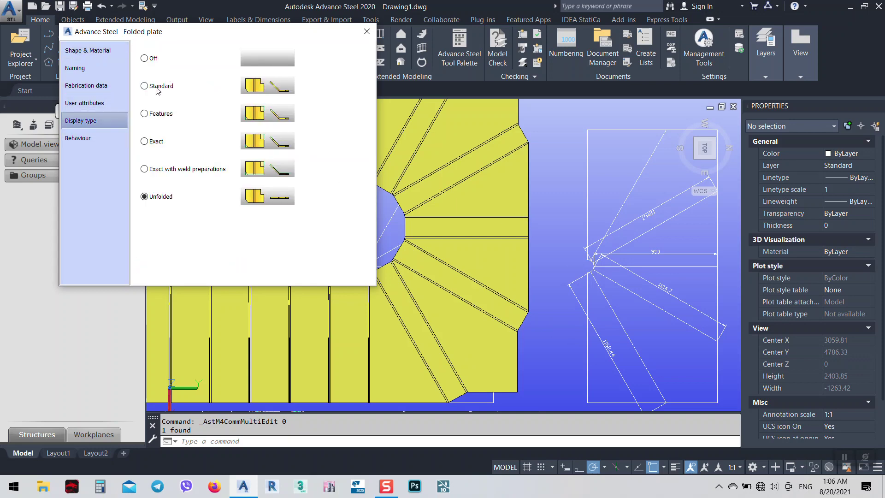
pyautogui.click(145, 86)
pyautogui.click(367, 31)
# - Examine the completed staircase in 3D from several angles, including a close look at the lower flight's folded treads
pyautogui.scroll(-4, 368, 263)
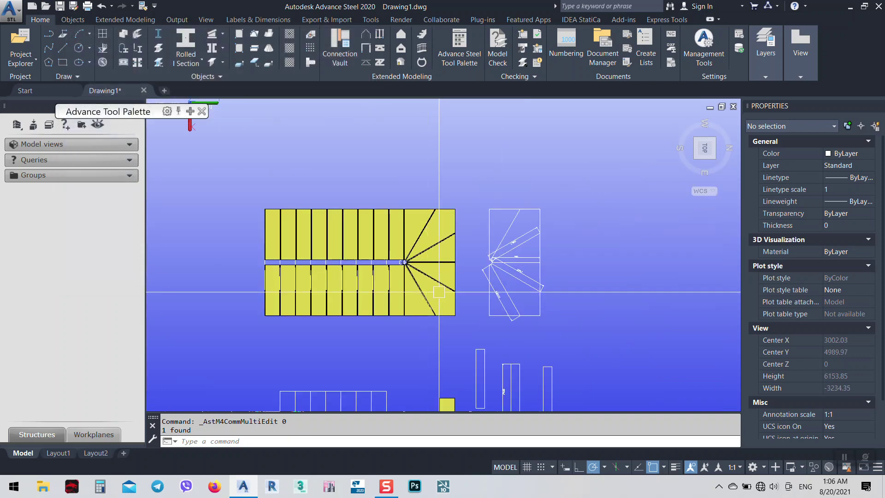
pyautogui.keyDown('shift'); pyautogui.moveTo(367, 263); pyautogui.dragTo(362, 226, button='middle'); pyautogui.keyUp('shift')
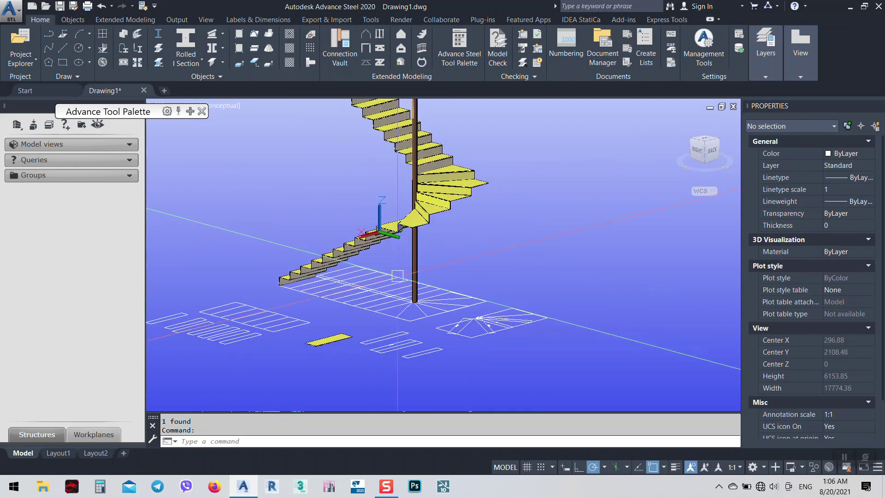
pyautogui.moveTo(398, 275)
pyautogui.keyDown('shift'); pyautogui.mouseDown(button='middle')
pyautogui.moveTo(484, 284)
pyautogui.moveTo(387, 289)
pyautogui.mouseUp(button='middle'); pyautogui.keyUp('shift')
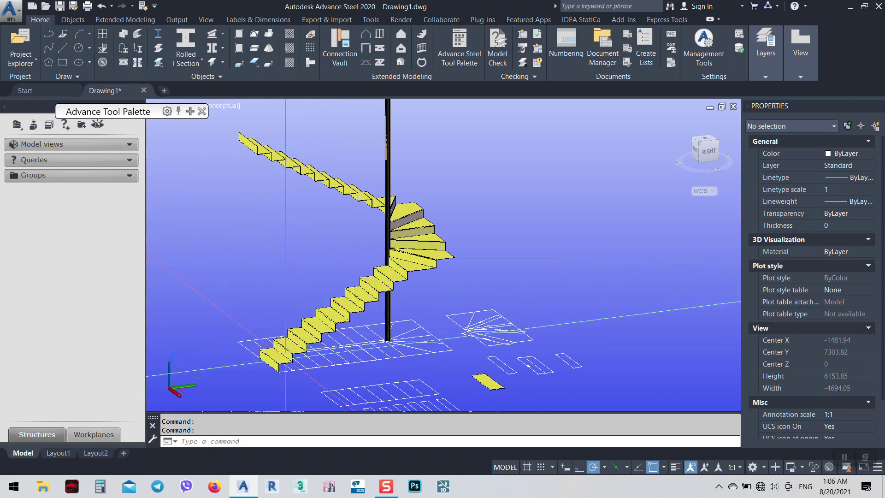
pyautogui.scroll(4, 285, 381)
pyautogui.scroll(4, 272, 383)
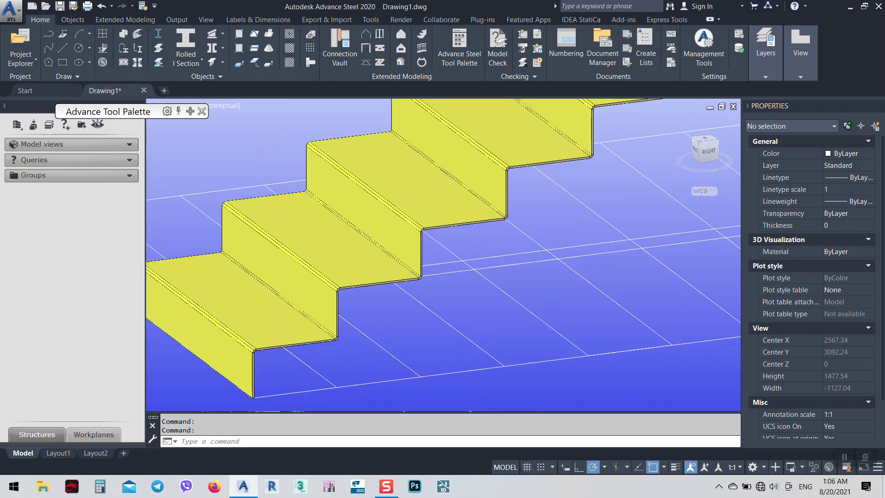
pyautogui.scroll(-5, 391, 311)
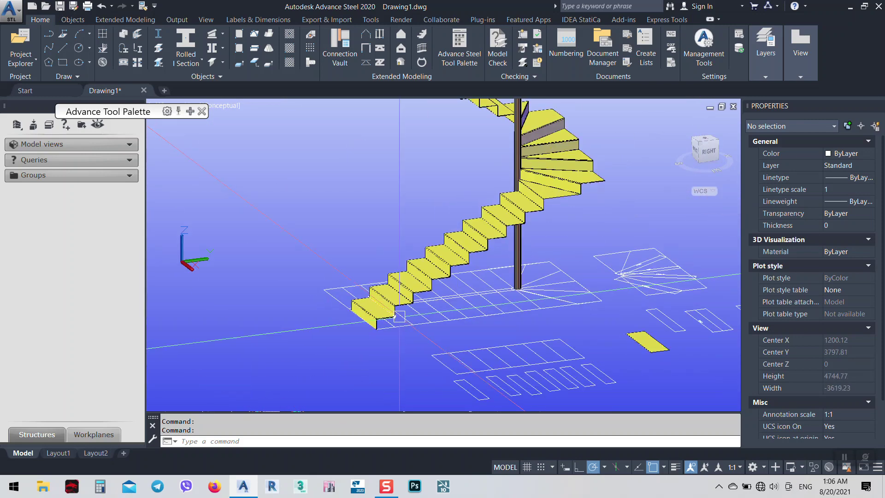
pyautogui.keyDown('shift'); pyautogui.moveTo(376, 314); pyautogui.dragTo(376, 349, button='middle'); pyautogui.keyUp('shift')
pyautogui.moveTo(435, 286); pyautogui.dragTo(346, 313, button='middle')
pyautogui.scroll(2, 381, 310)
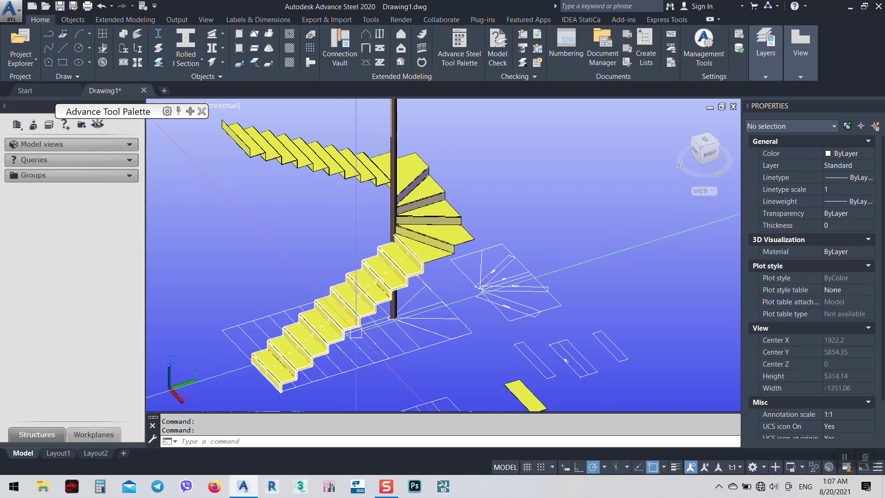
pyautogui.click(382, 497)
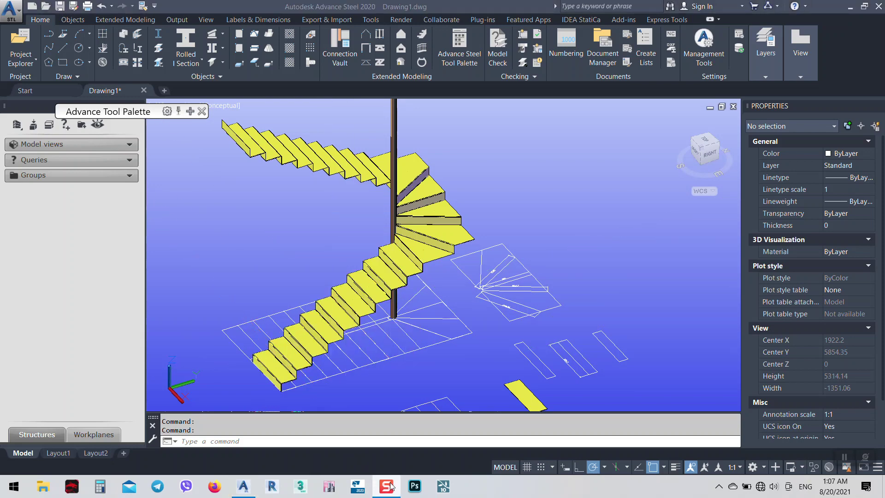